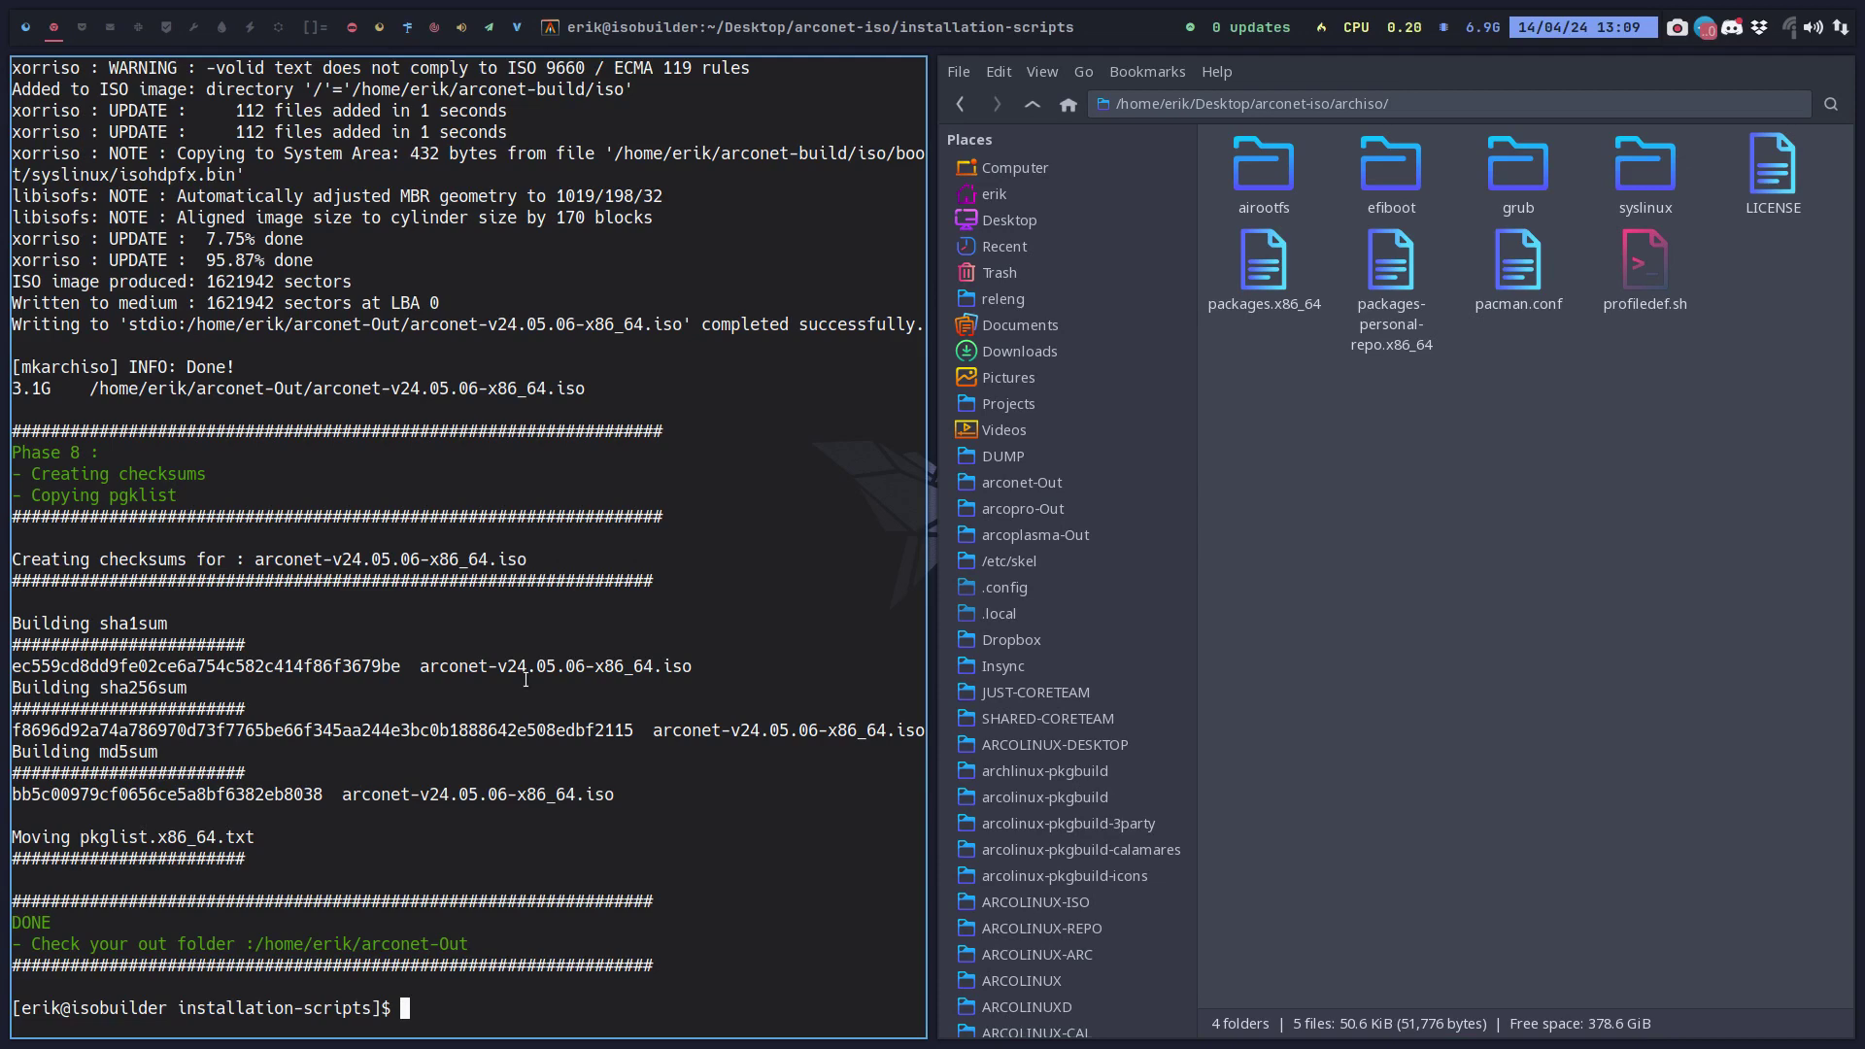
Leave the finished ISO build terminal and switch to the empty third workspace.
{"action": "left_click", "coordinate": [81, 32]}
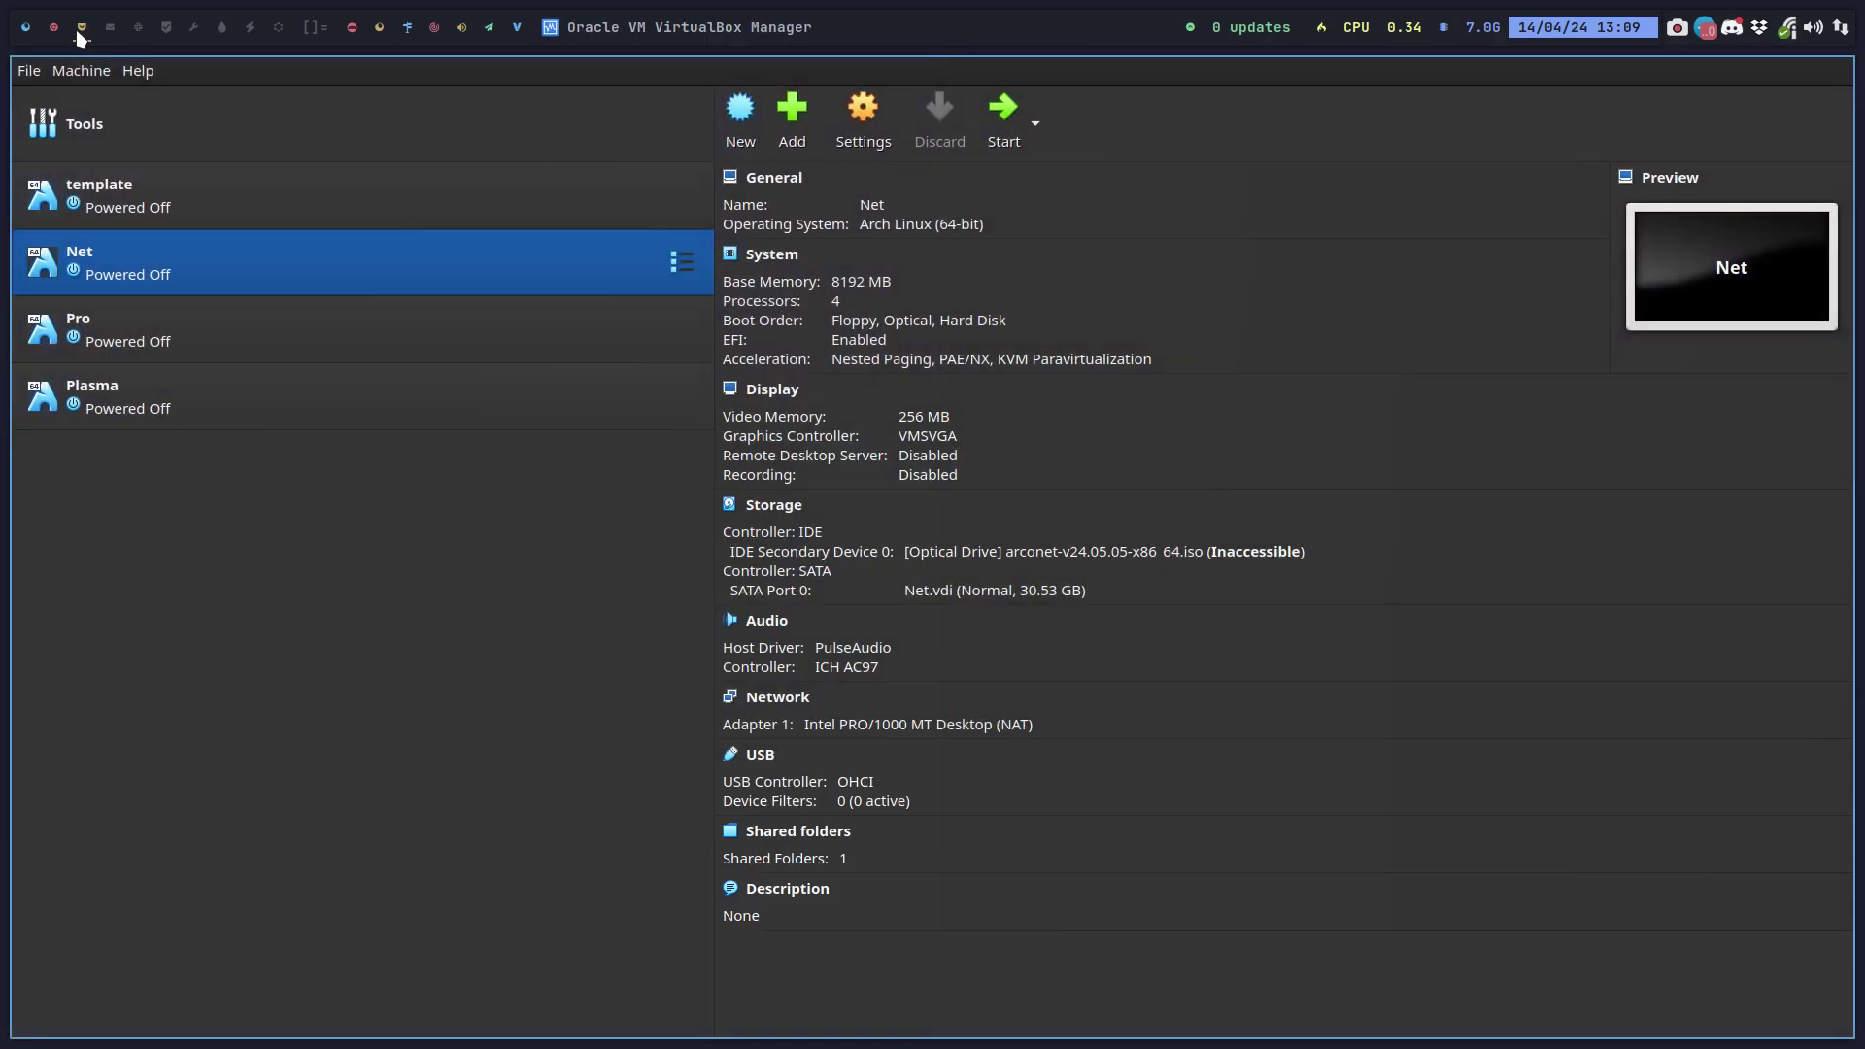
Clone the template VM under the name 'Net Chadwm'.
{"action": "right_click", "coordinate": [94, 197]}
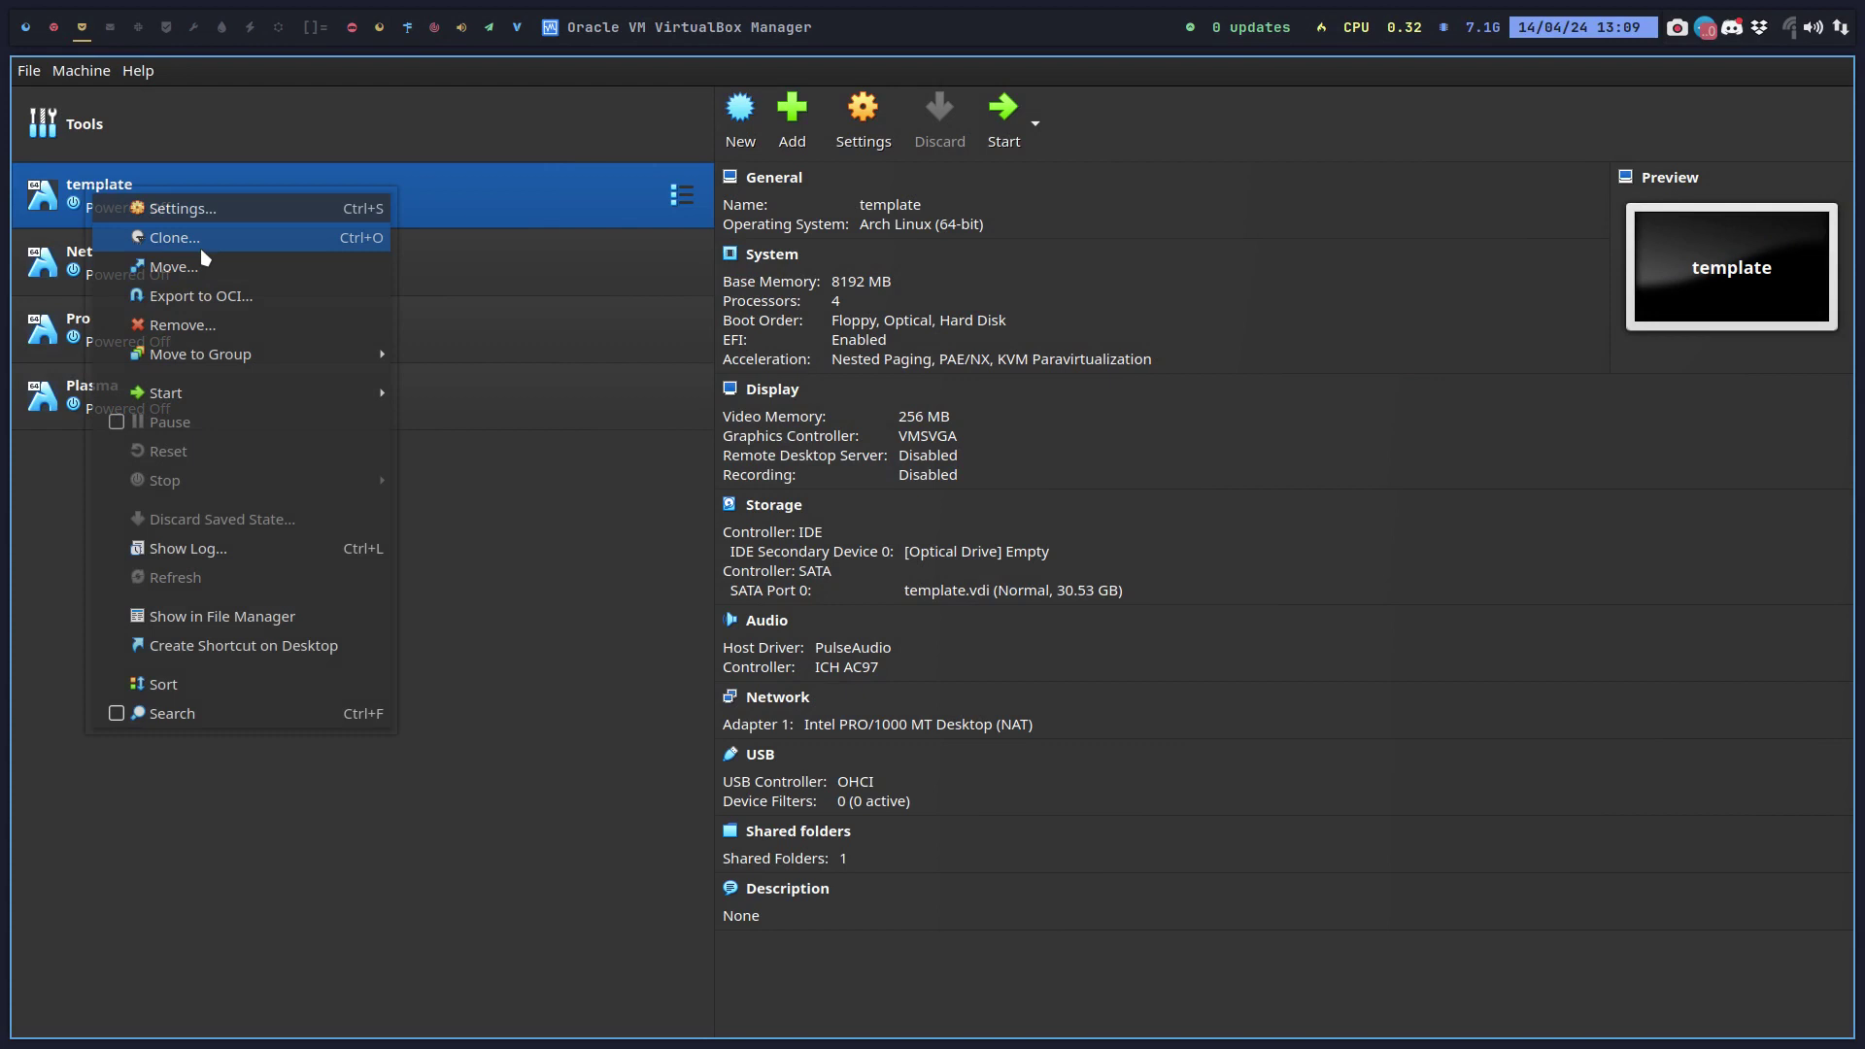
{"action": "left_click", "coordinate": [205, 243]}
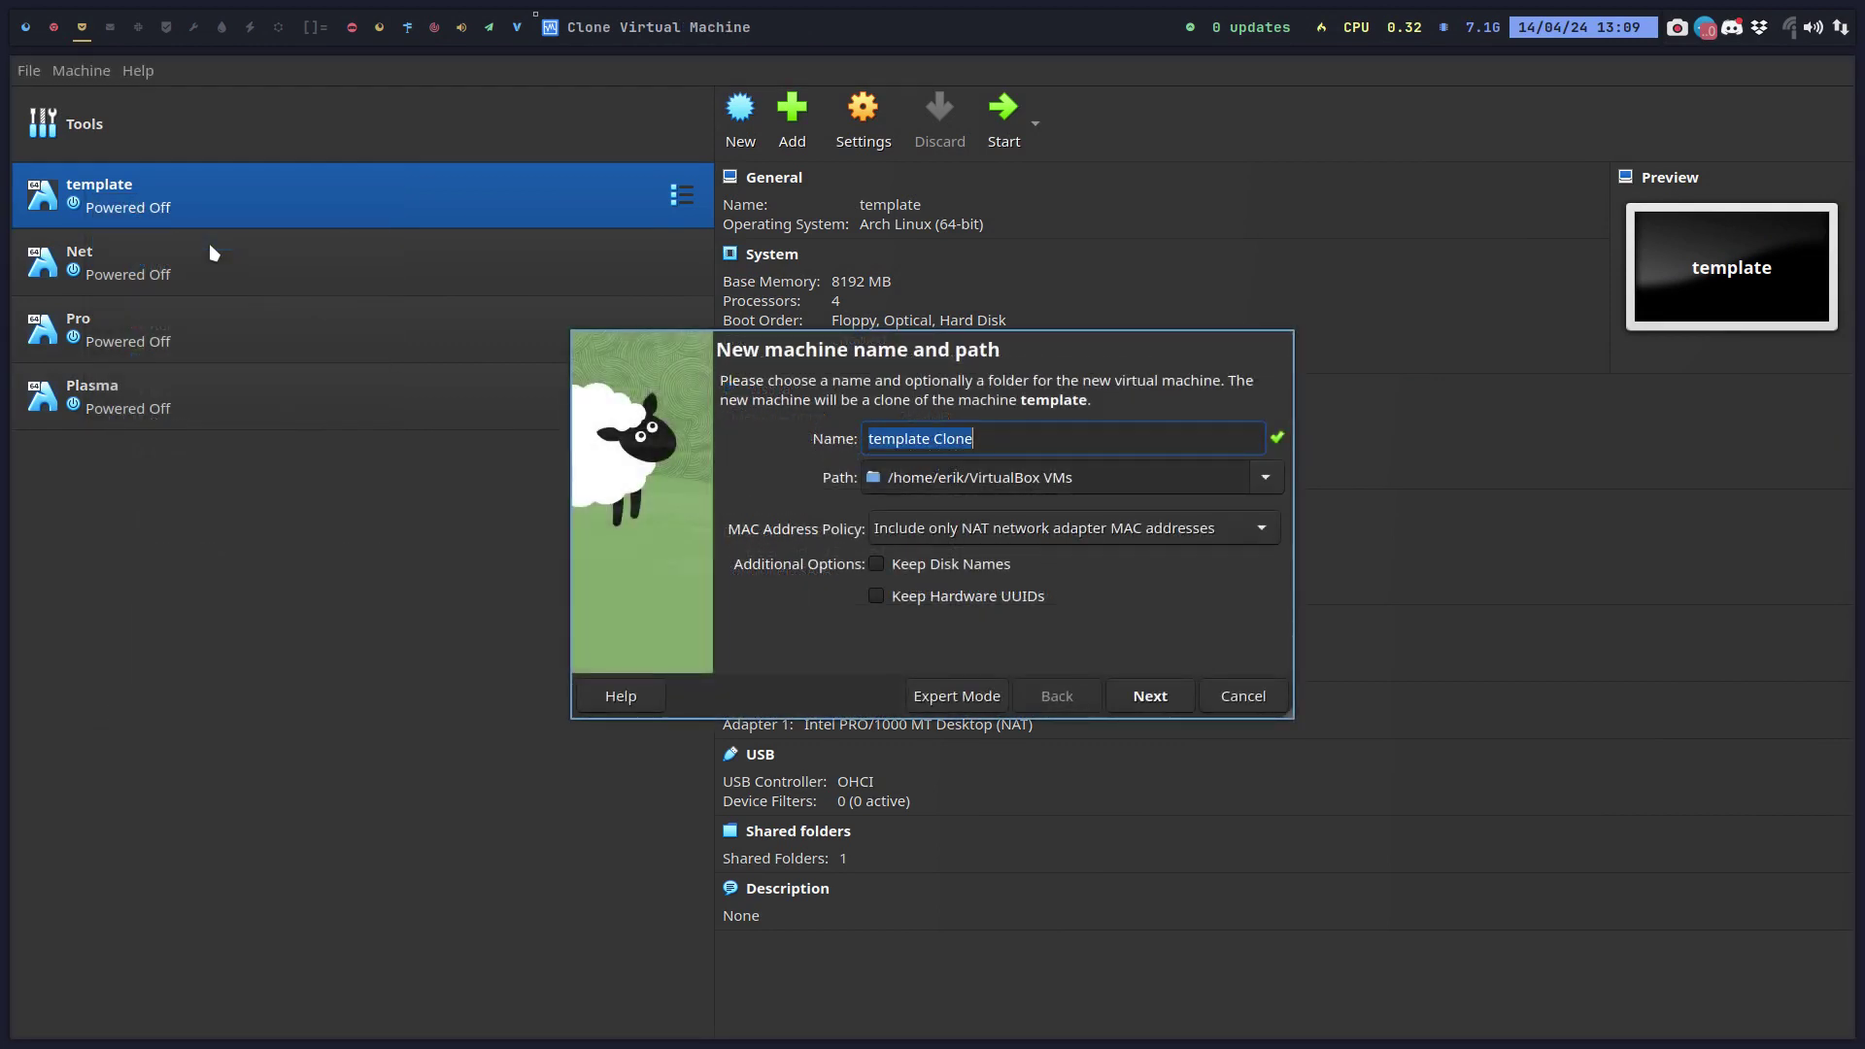
{"action": "type", "text": "N"}
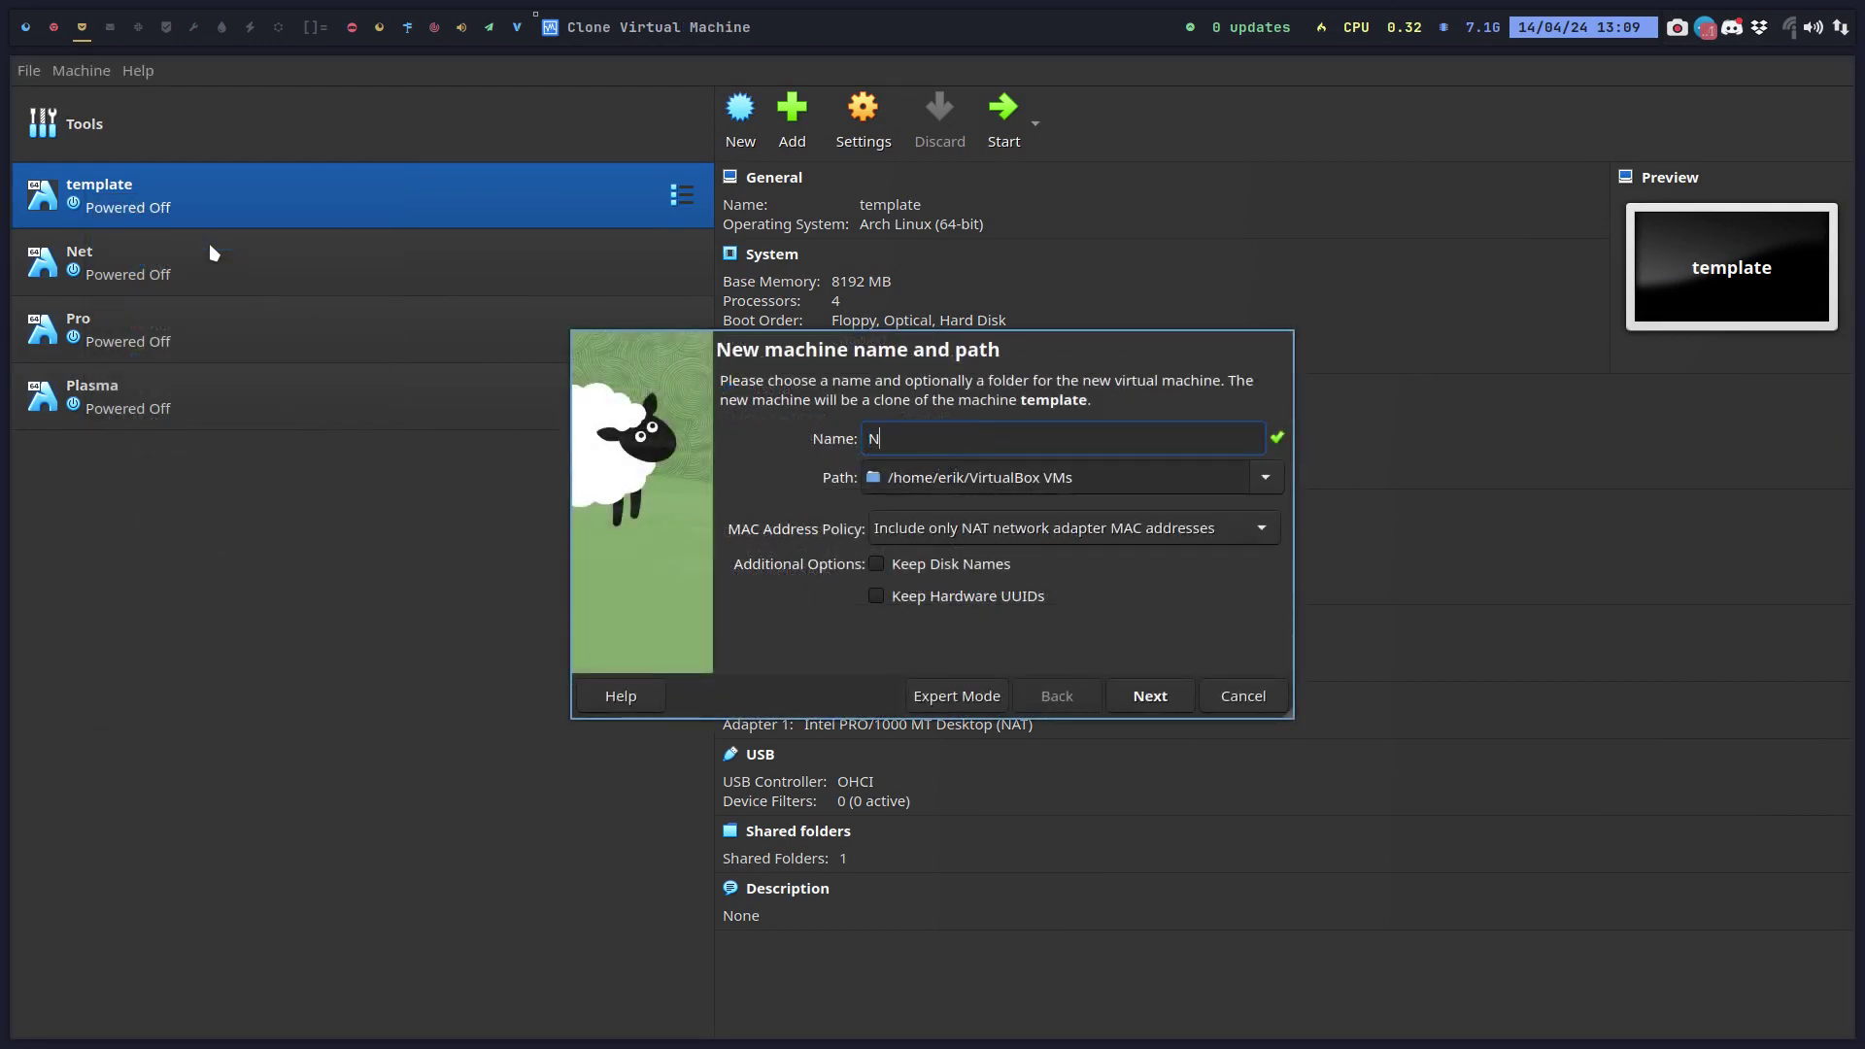
{"action": "type", "text": "et Chadwm"}
{"action": "key", "text": "Return"}
{"action": "key", "text": "Return"}
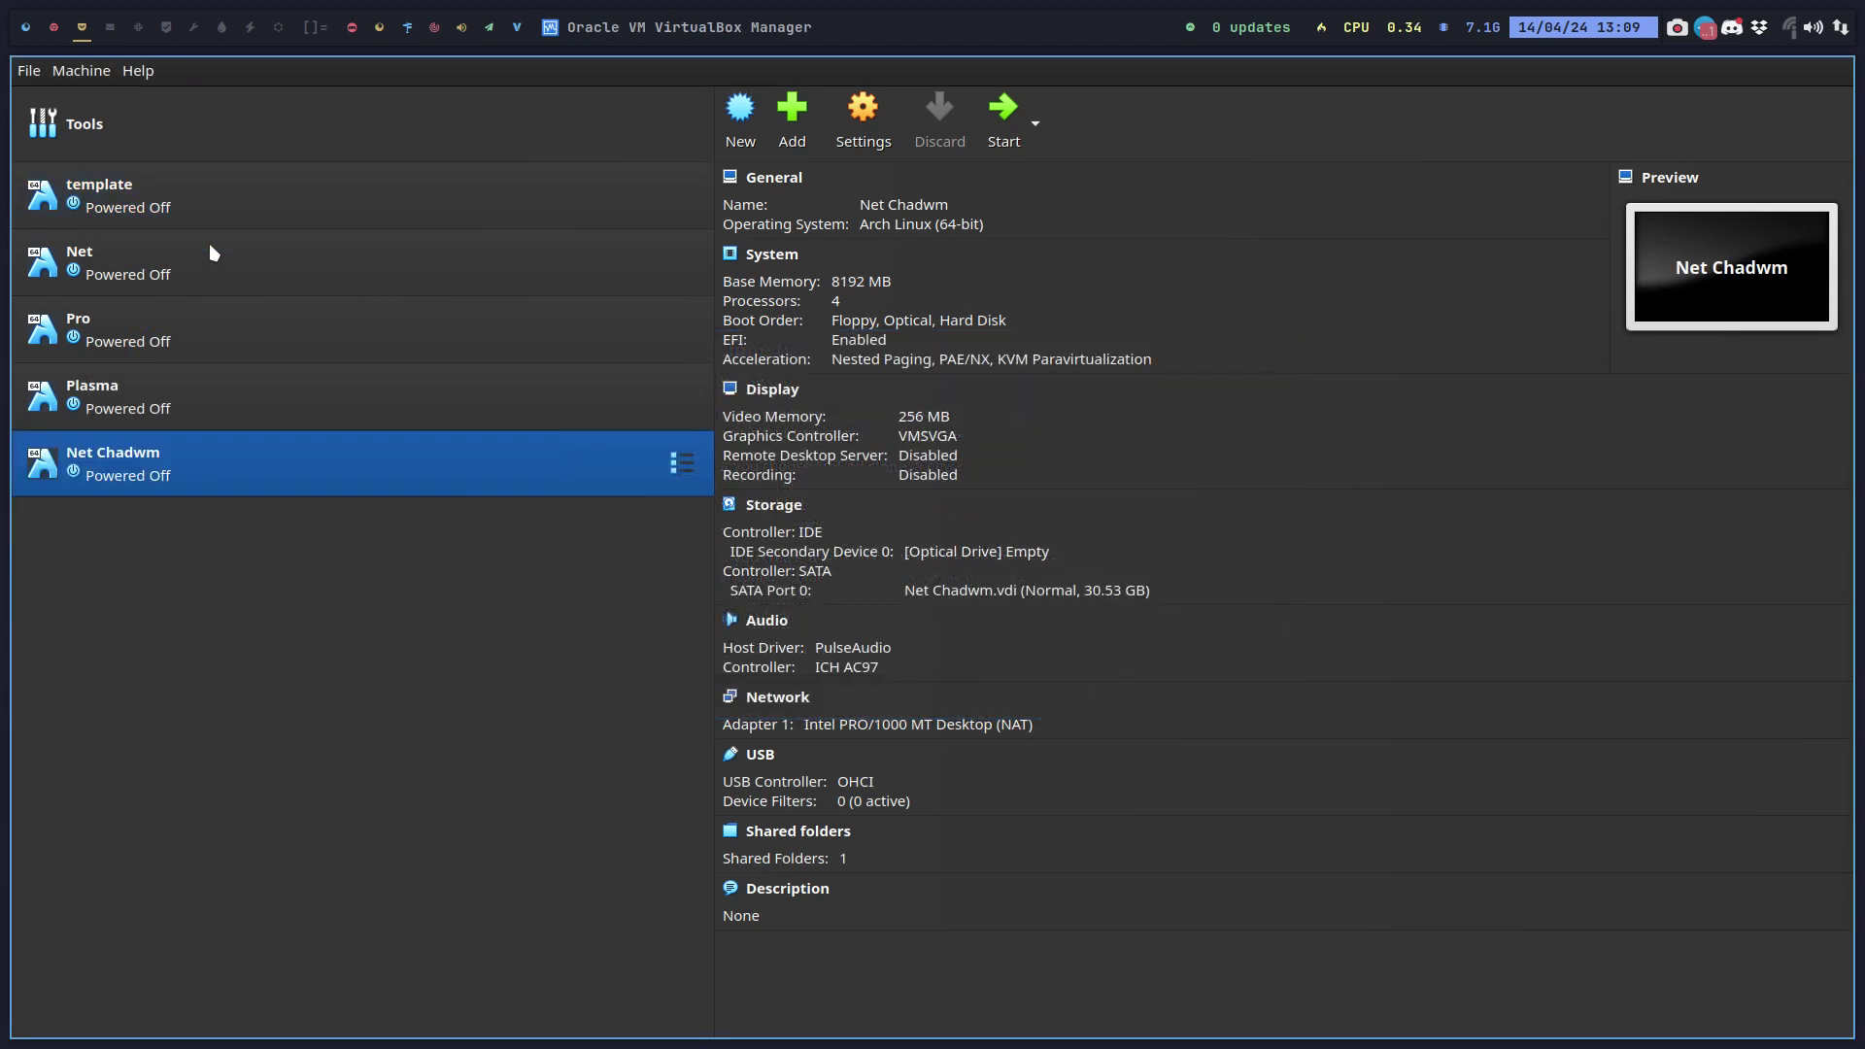
Load arconet-v24.05.06-x86_64.iso from the home arconet-Out folder into the optical drive.
{"action": "left_click", "coordinate": [978, 554]}
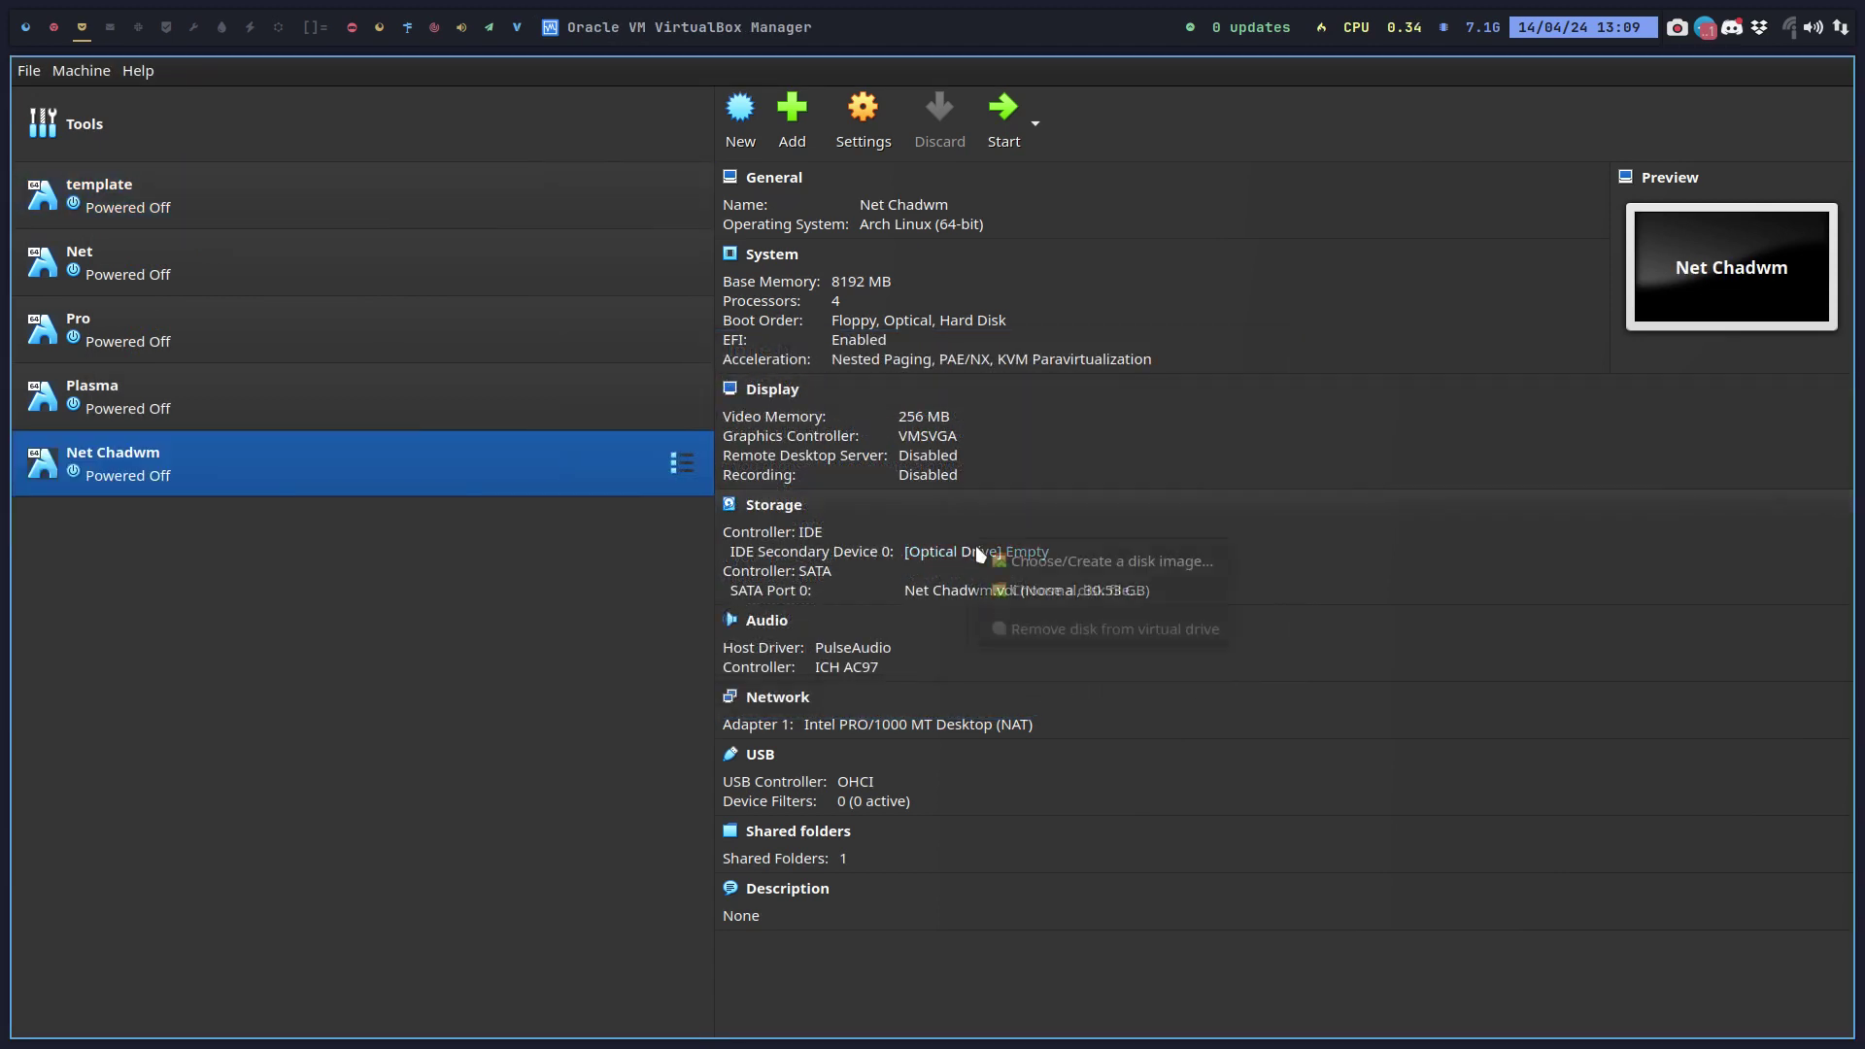
{"action": "left_click", "coordinate": [1040, 590]}
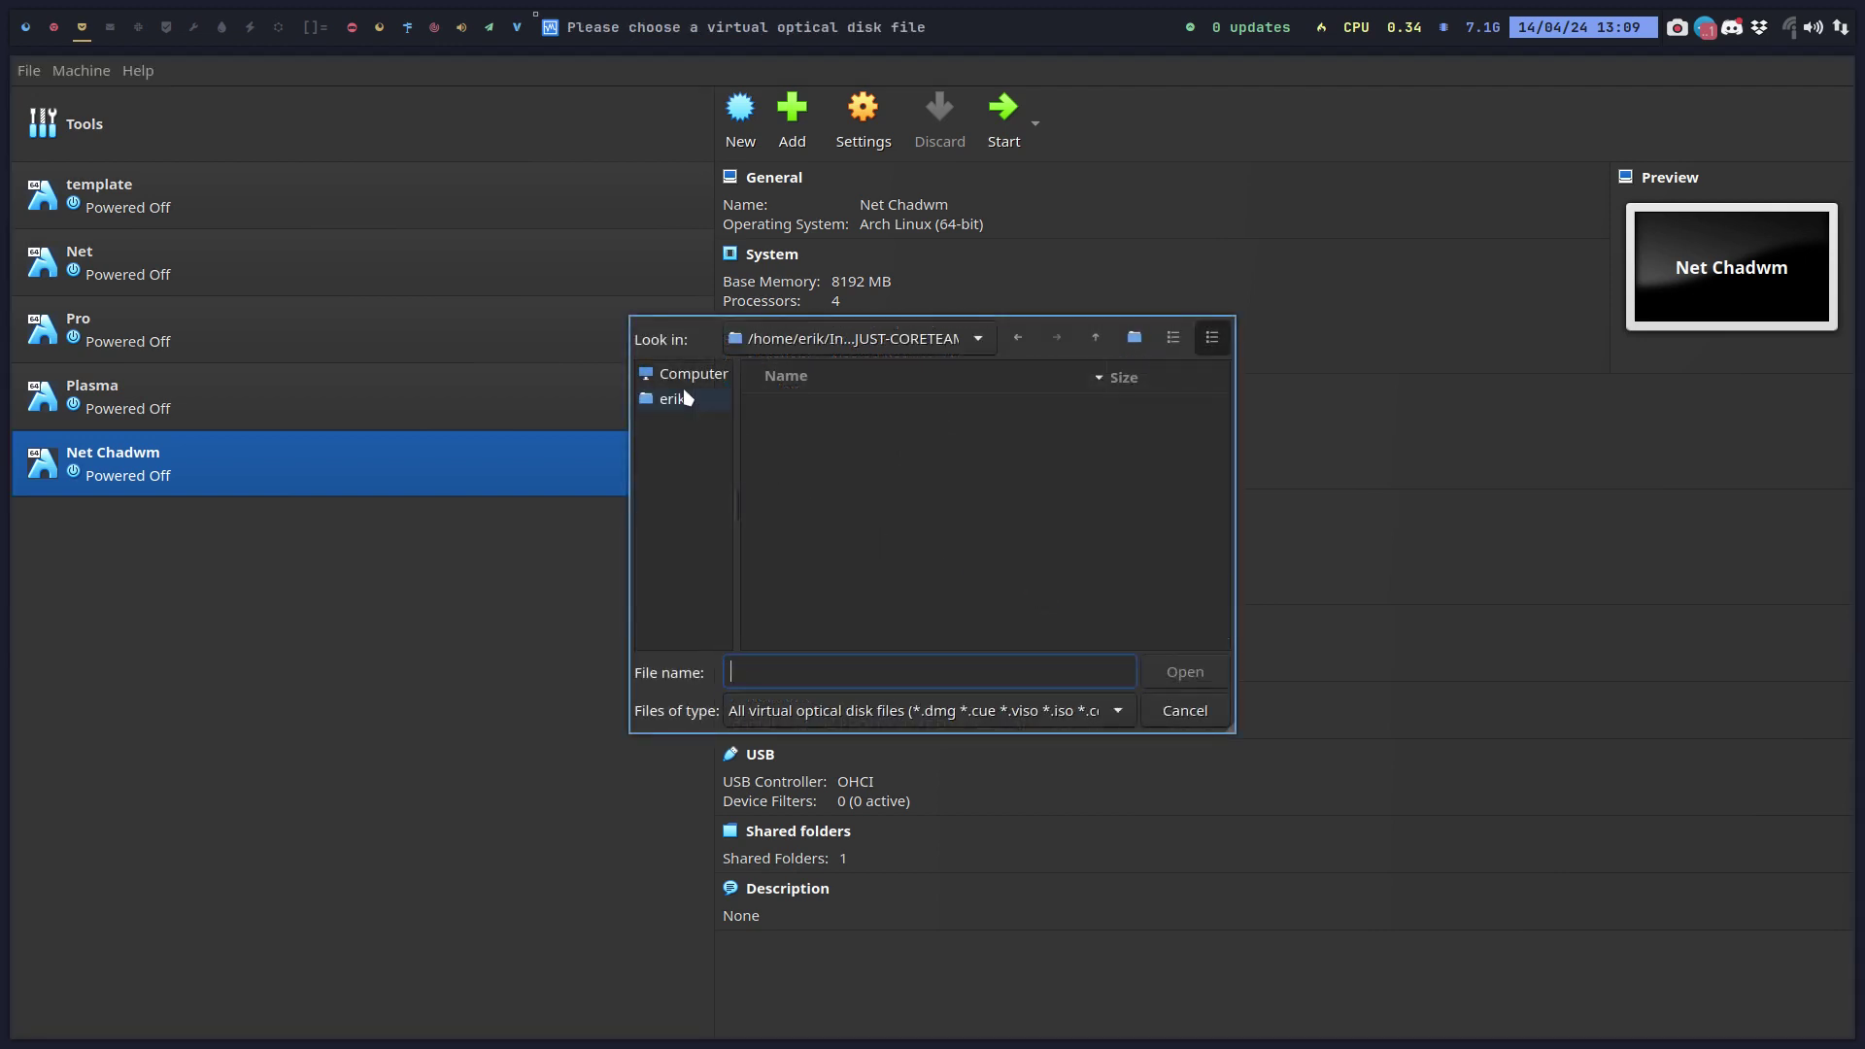
{"action": "left_click", "coordinate": [688, 398]}
{"action": "double_click", "coordinate": [843, 462]}
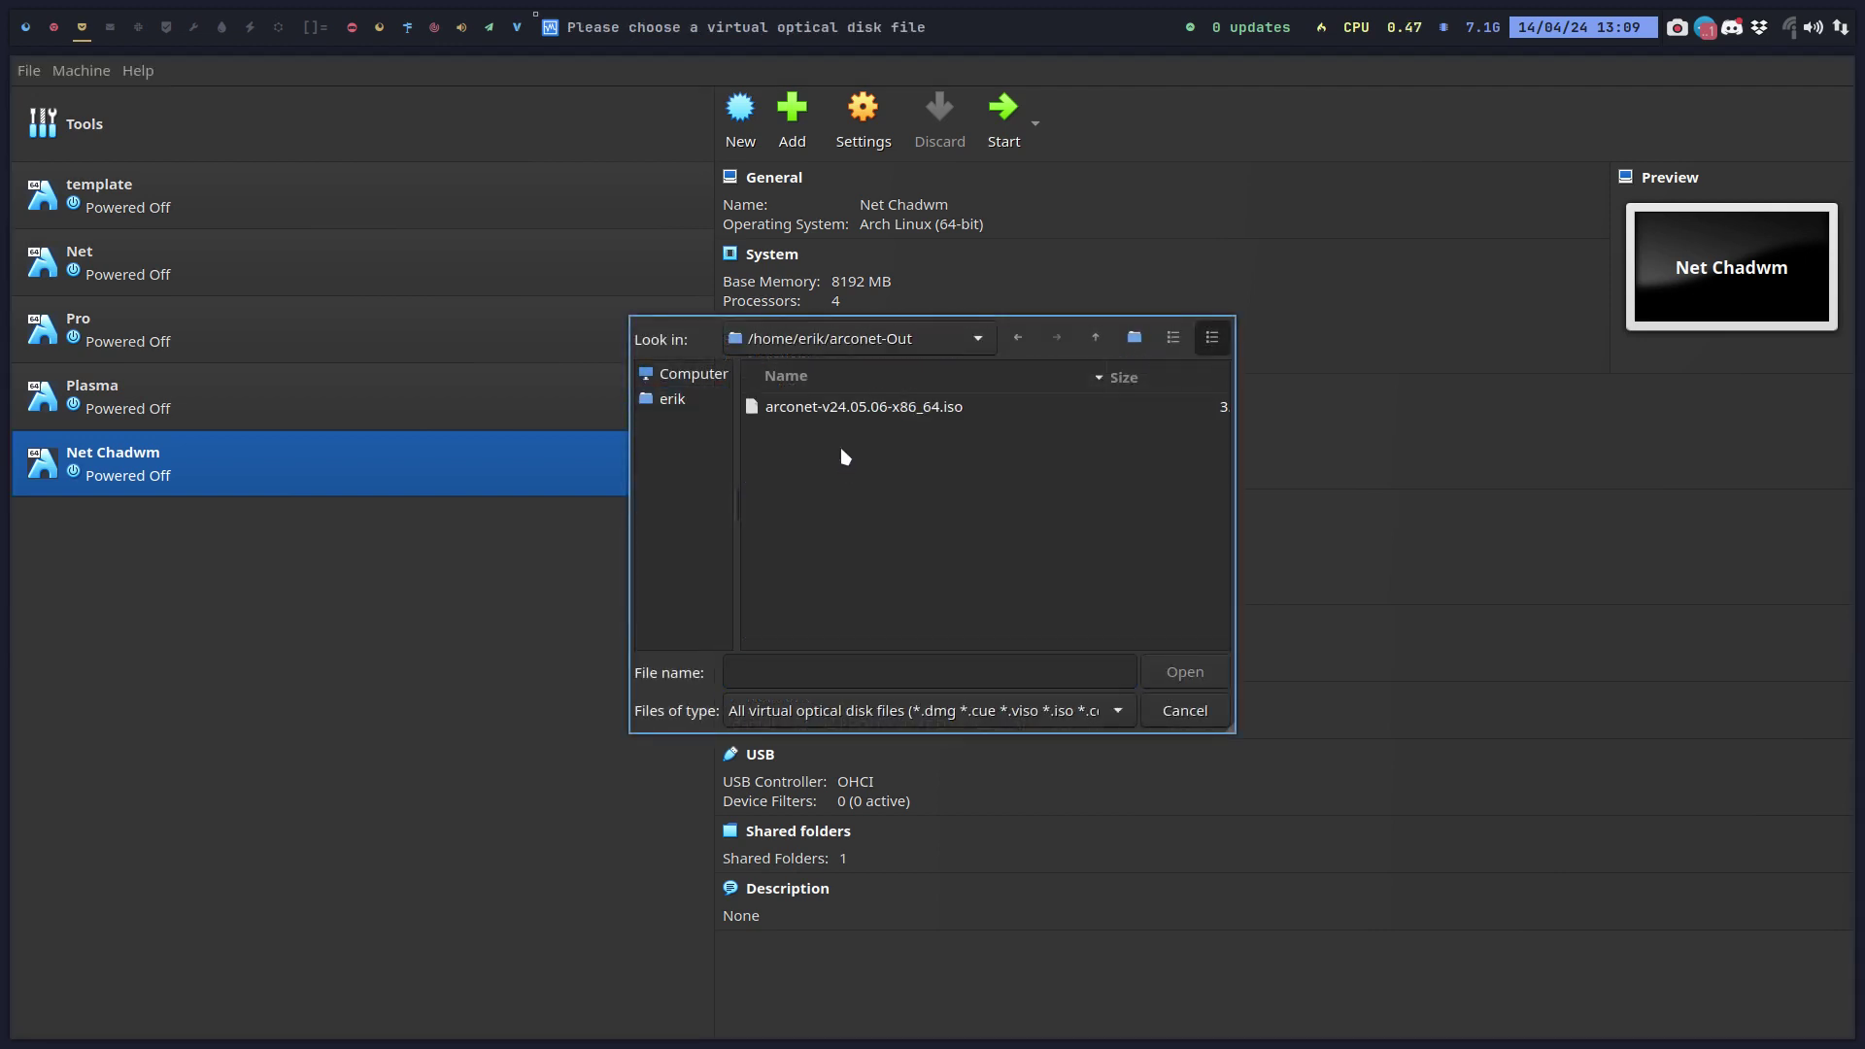
{"action": "left_click", "coordinate": [858, 405]}
{"action": "left_click", "coordinate": [1178, 675]}
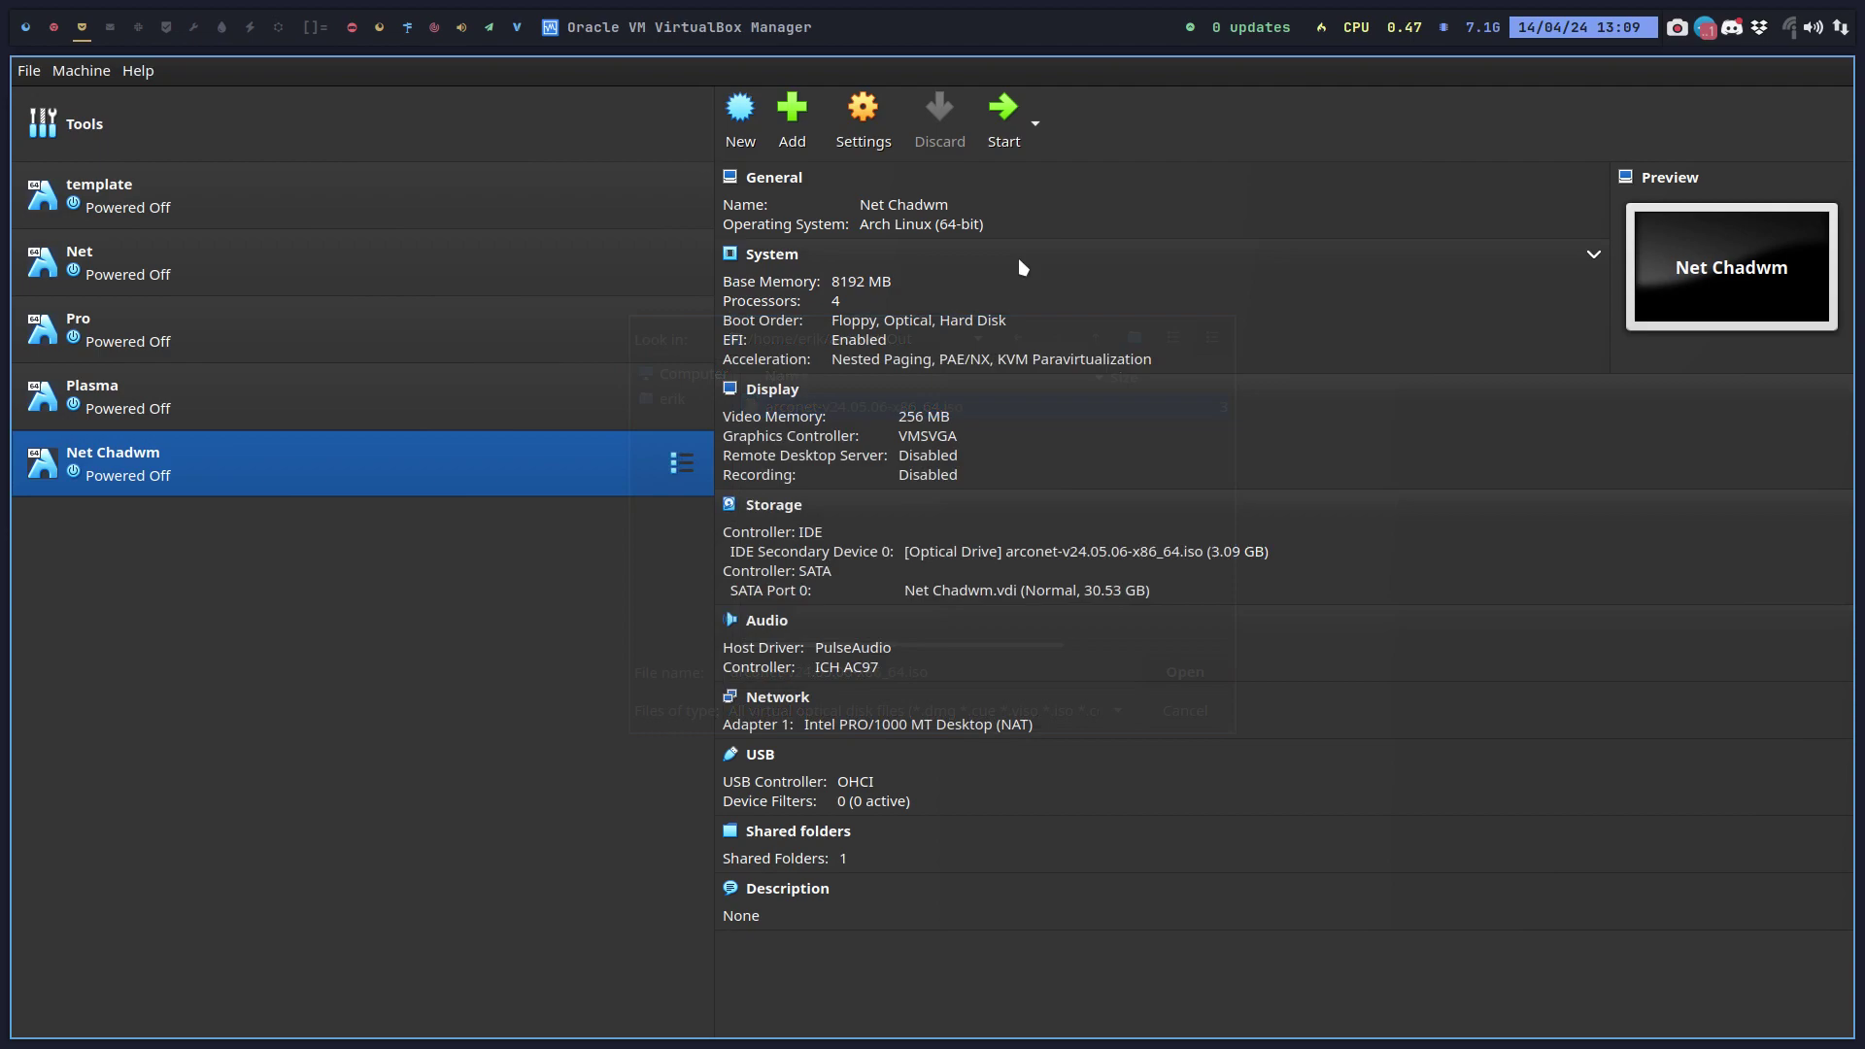
Start Net Chadwm full screen and boot the first arconet GRUB entry into the live desktop.
{"action": "left_click", "coordinate": [1004, 107]}
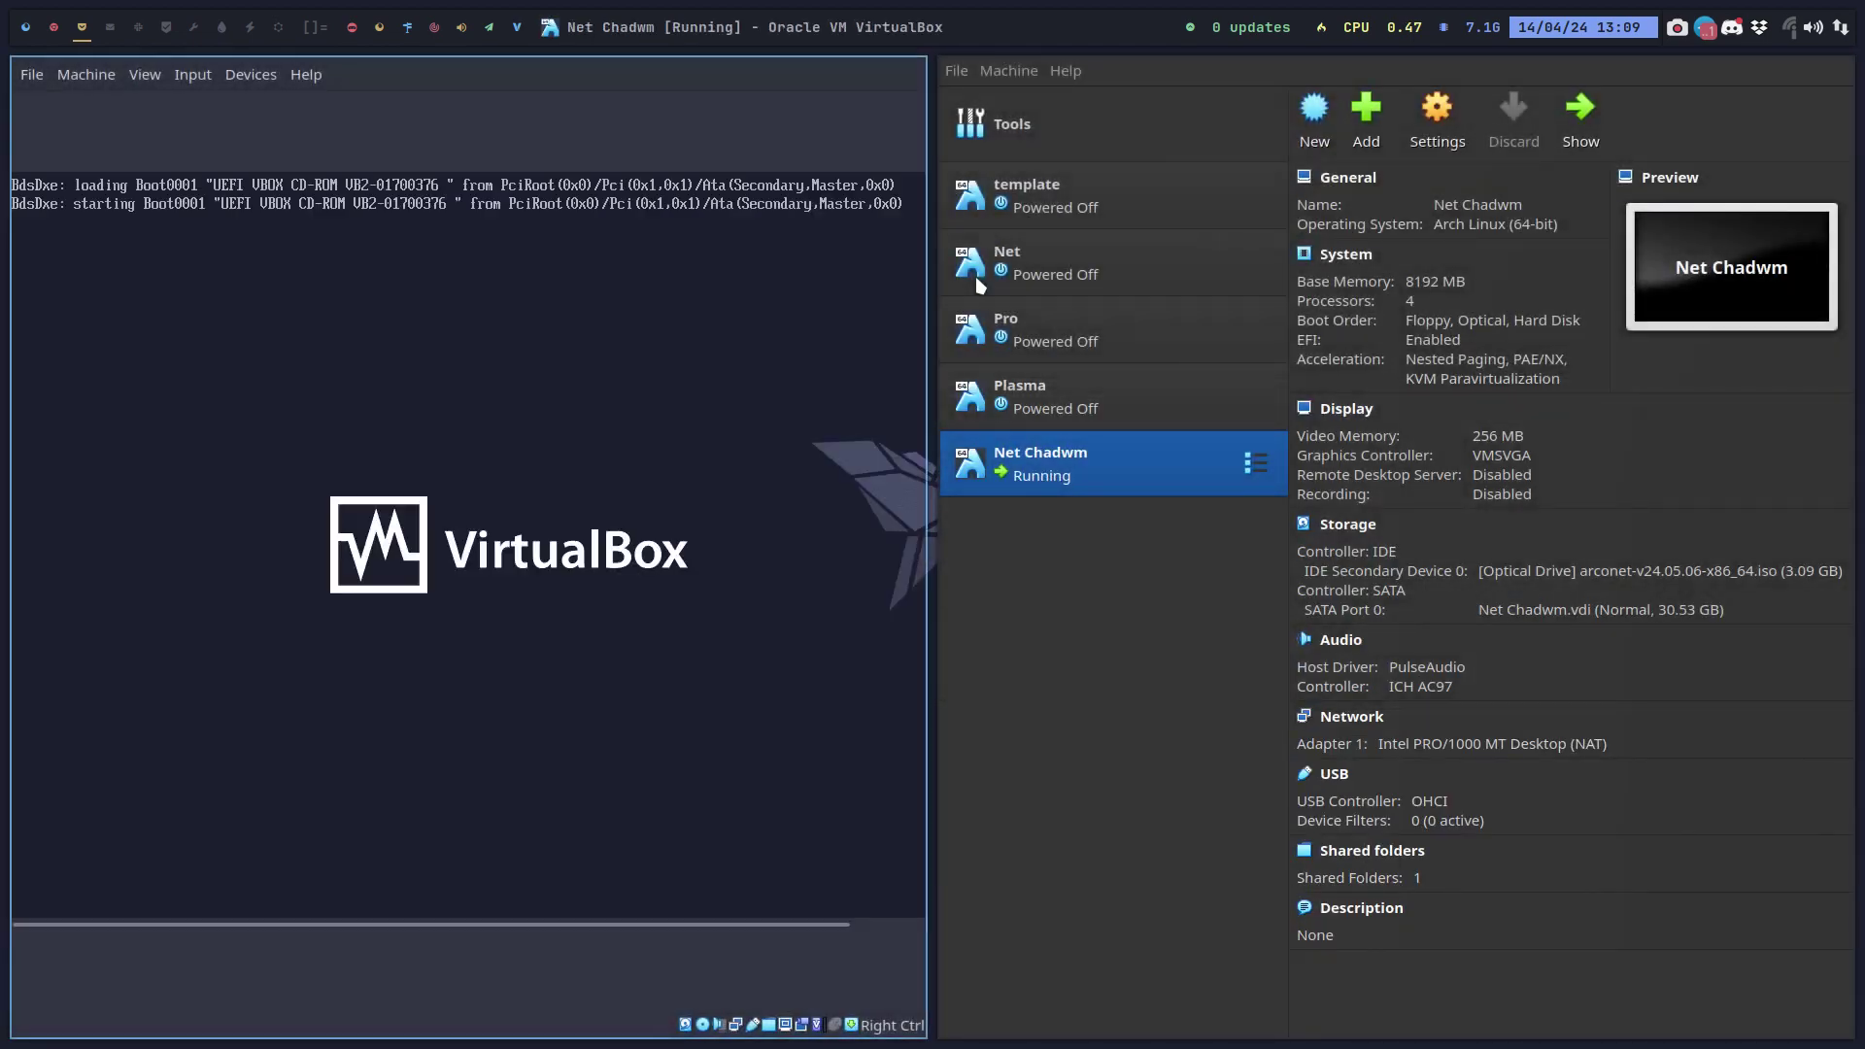
{"action": "key", "text": "Control_R+f"}
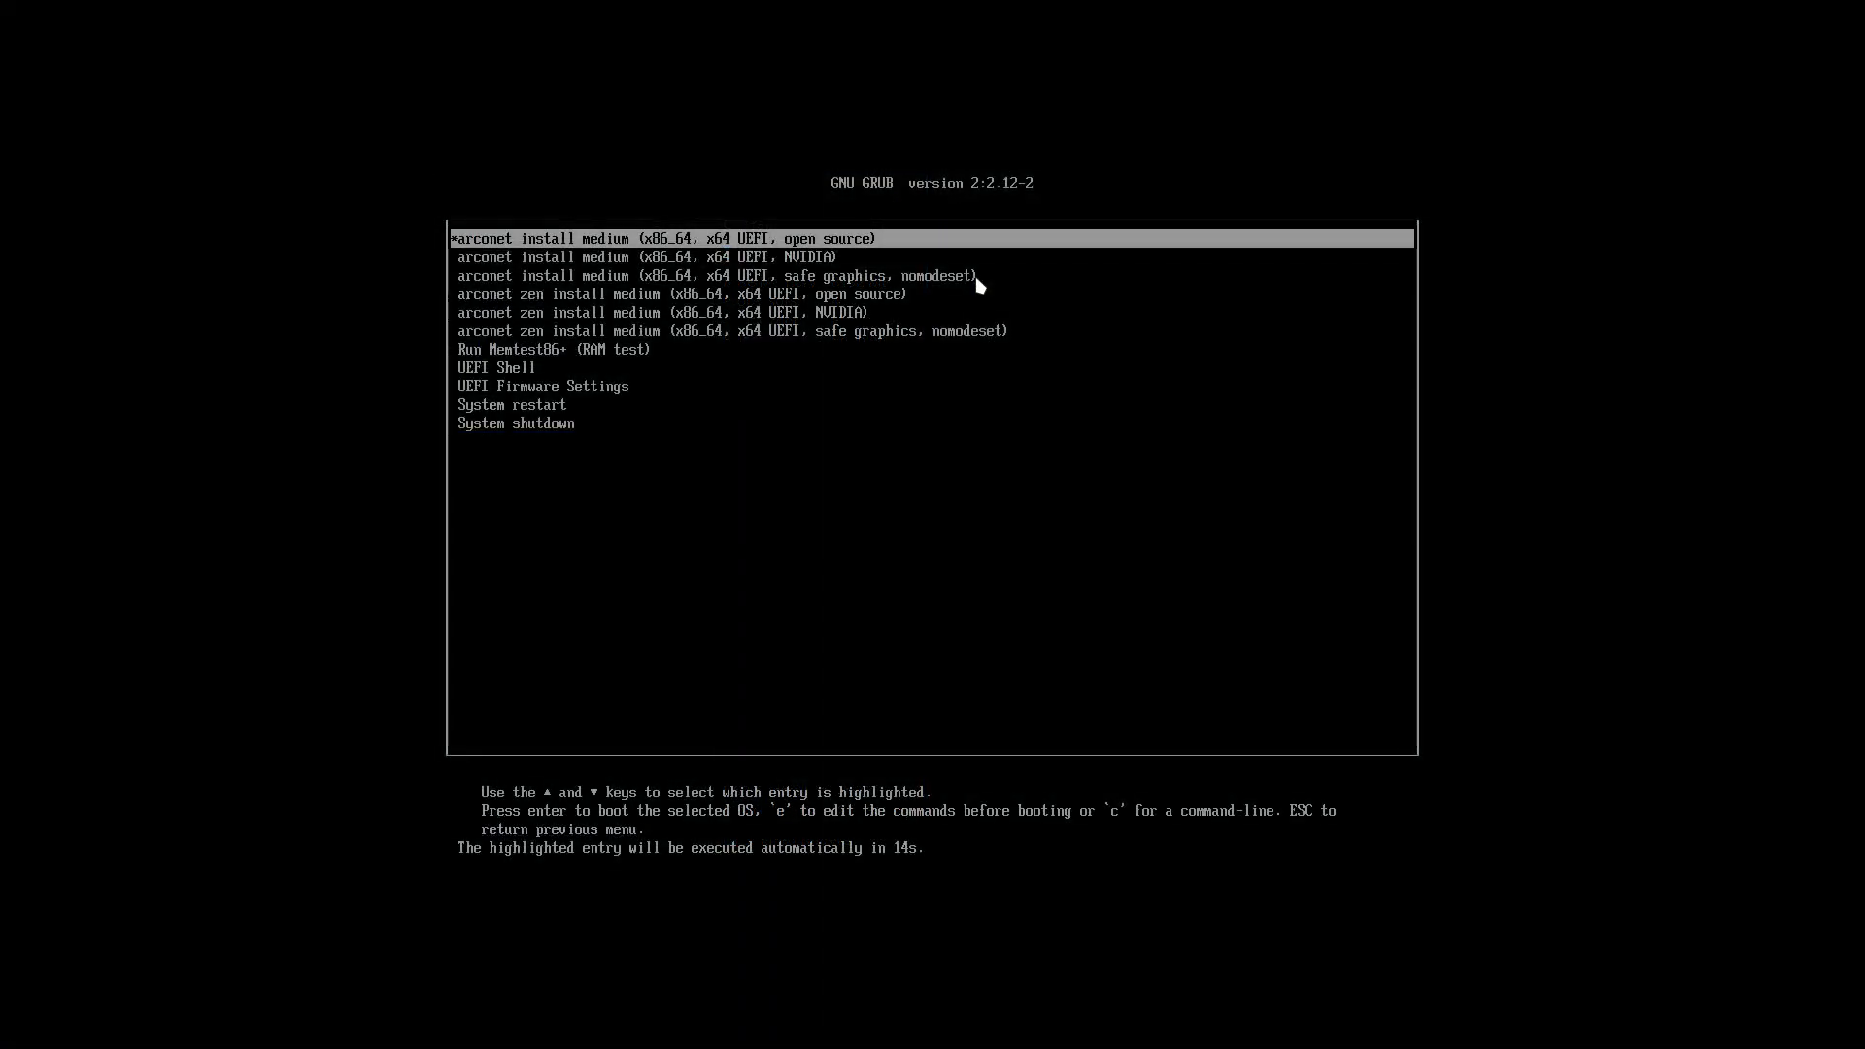
{"action": "key", "text": "Return"}
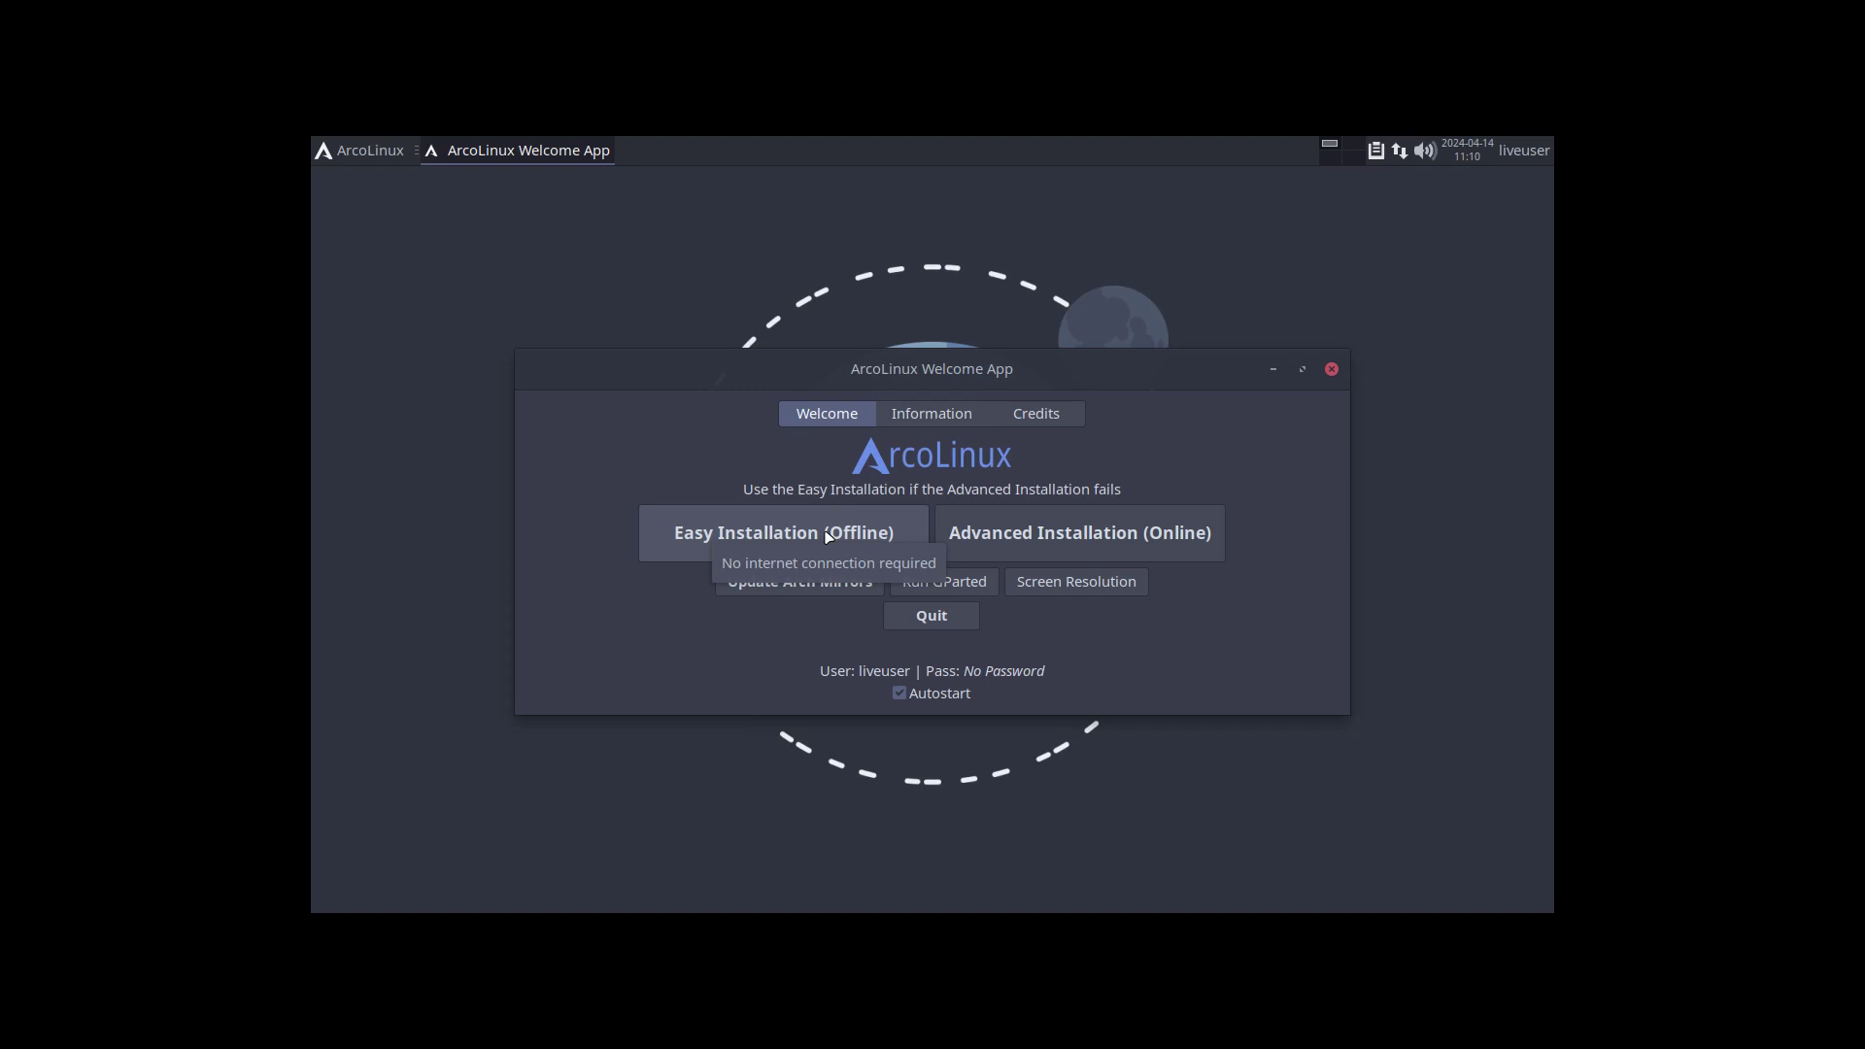
{"action": "left_click", "coordinate": [518, 262]}
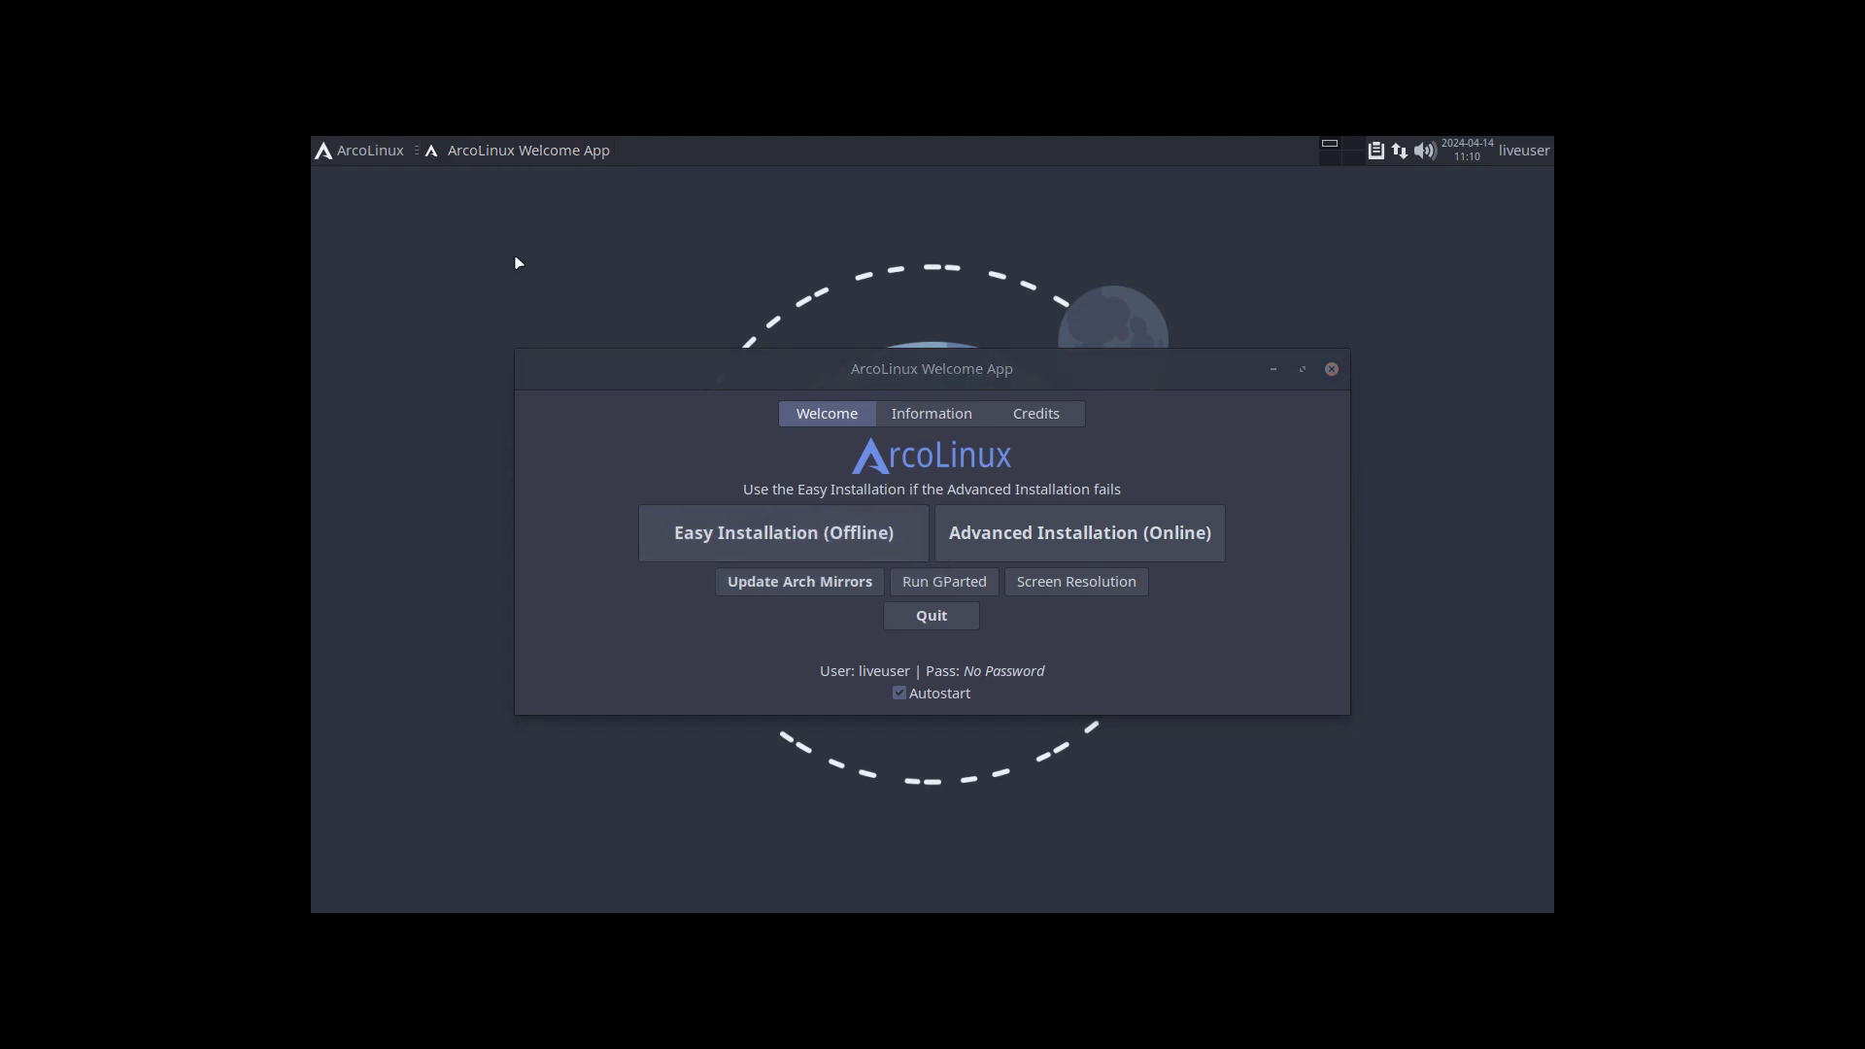
{"action": "key", "text": "ctrl+alt+t"}
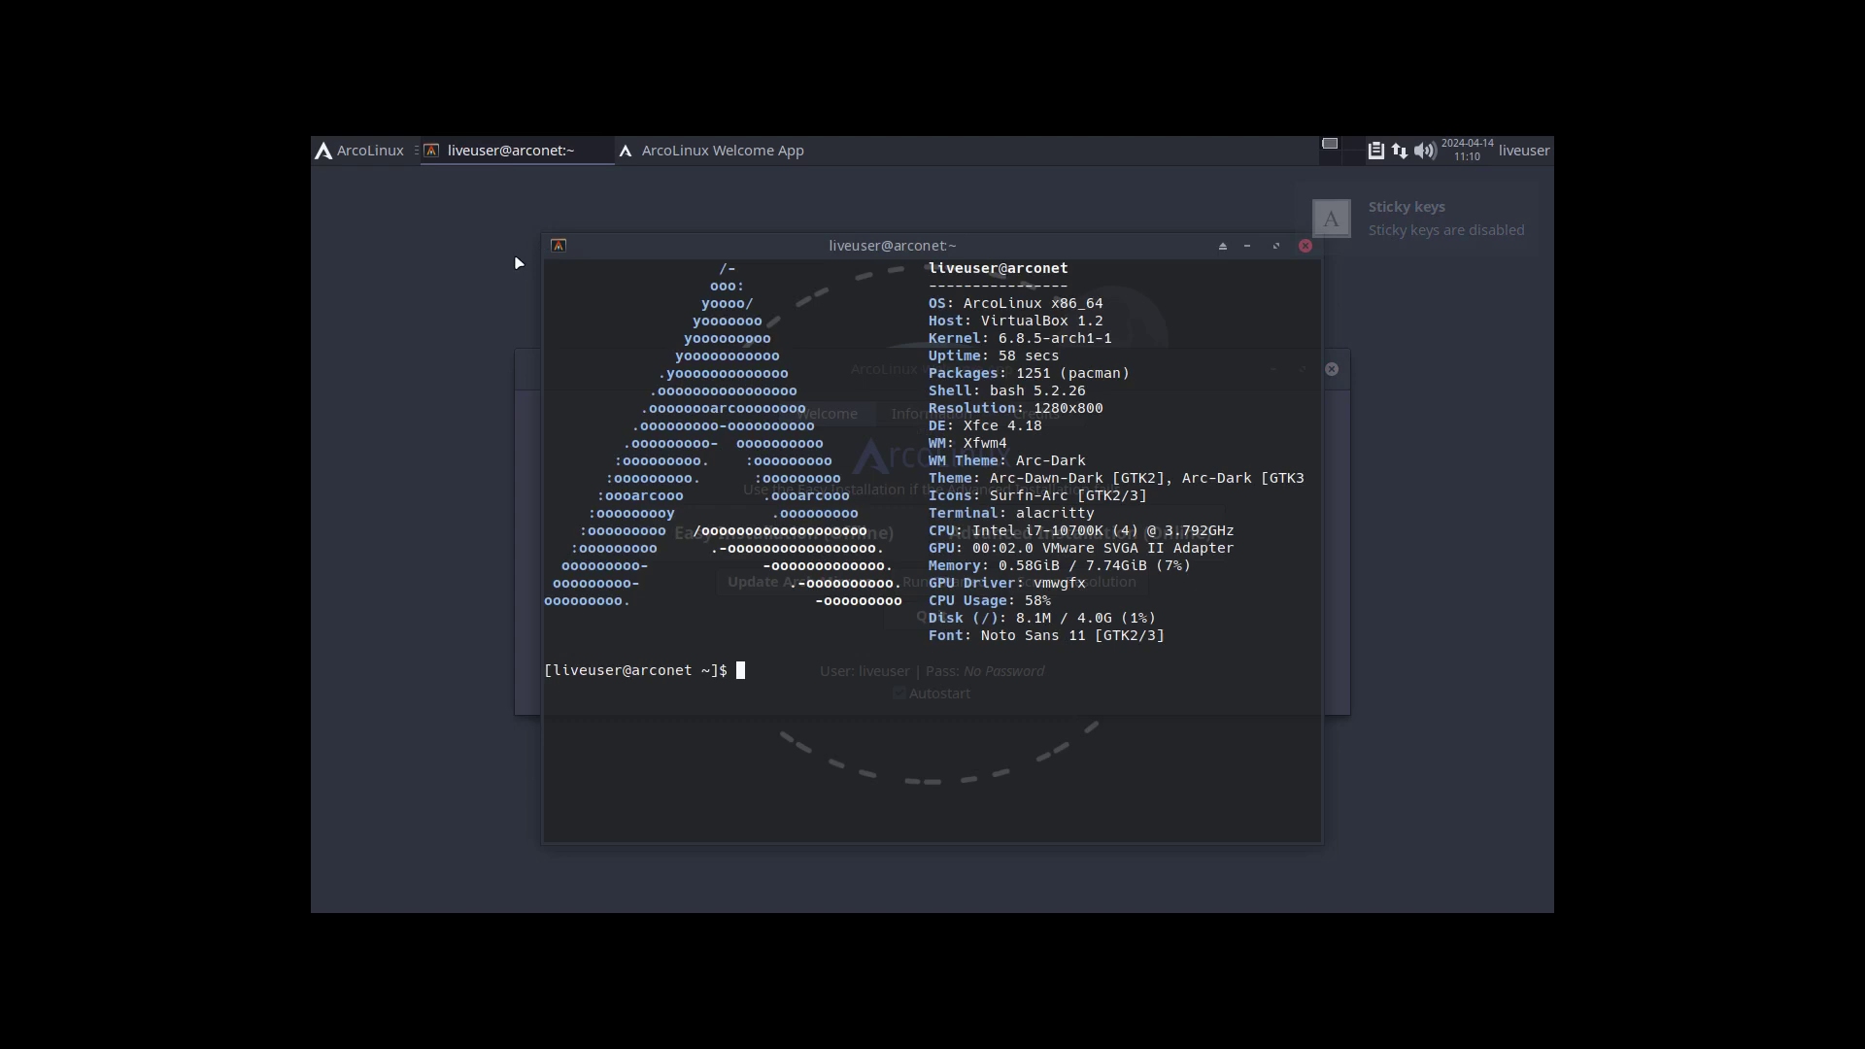
{"action": "type", "text": "xd"}
{"action": "key", "text": "Return"}
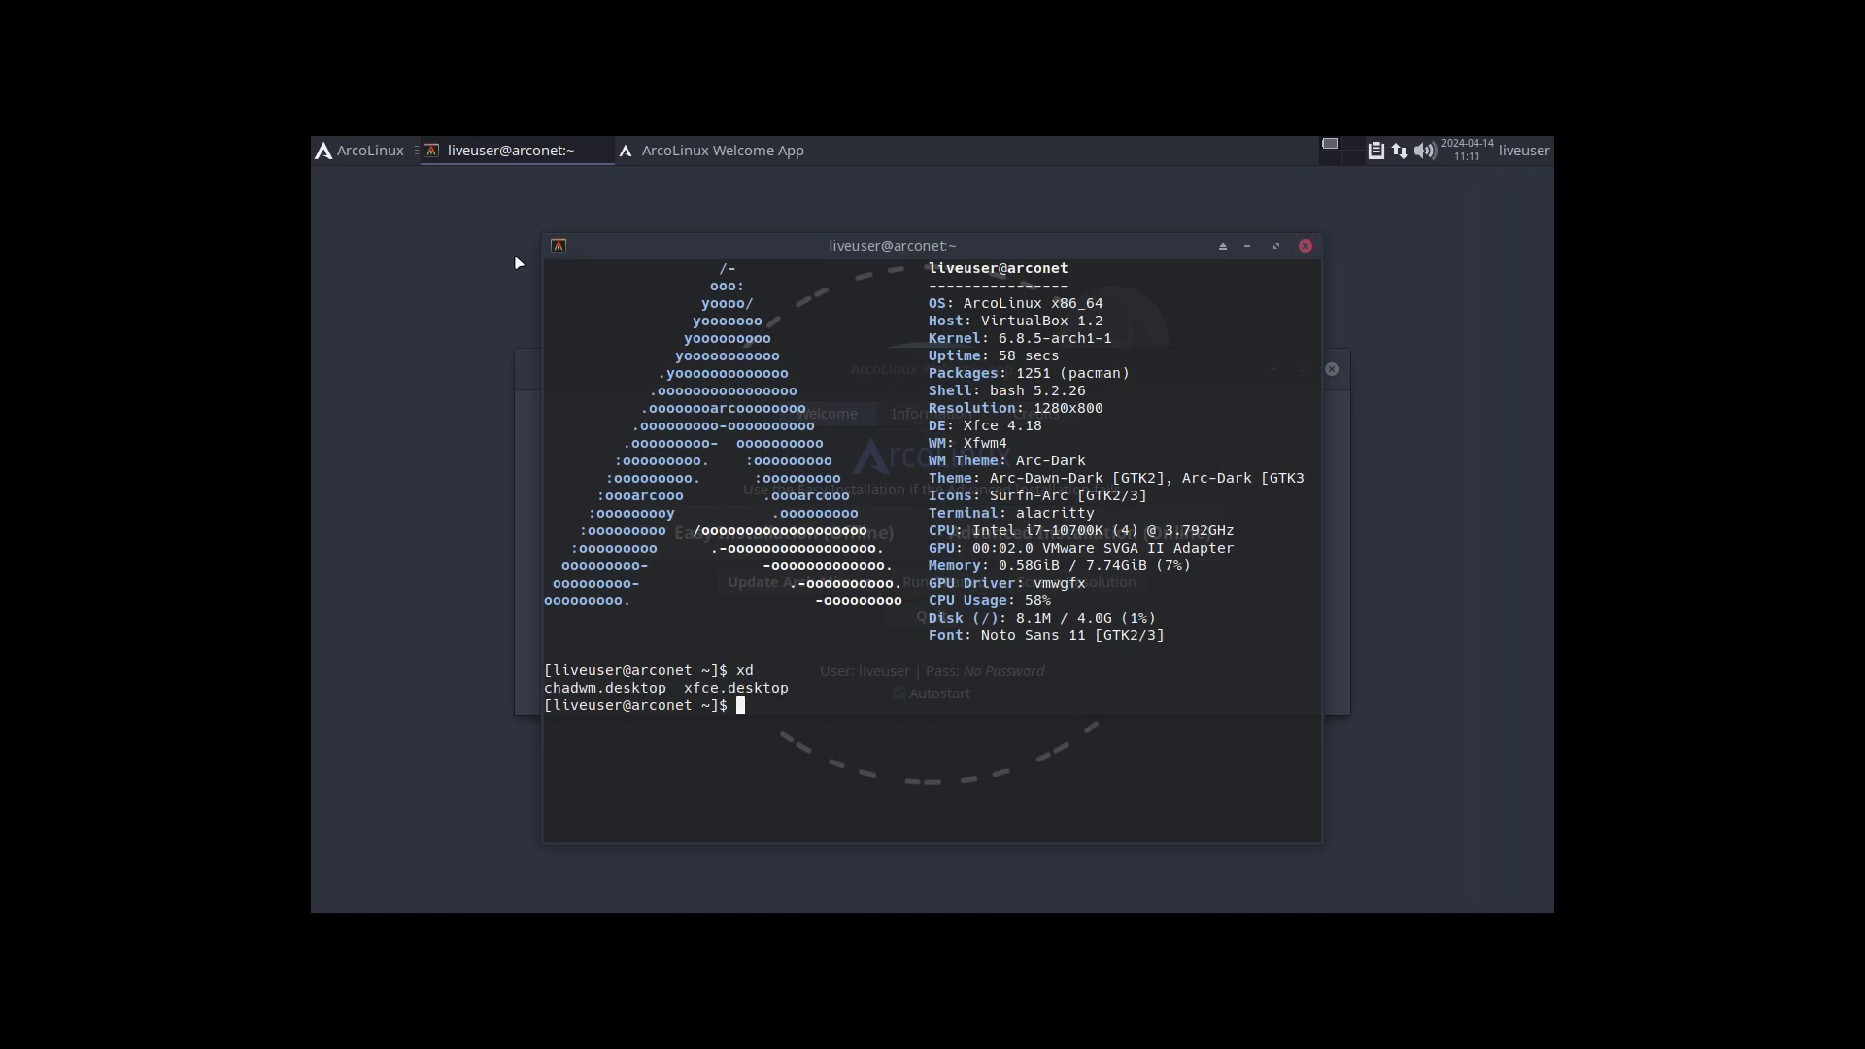
{"action": "left_click_drag", "start_coordinate": [668, 688], "coordinate": [542, 692]}
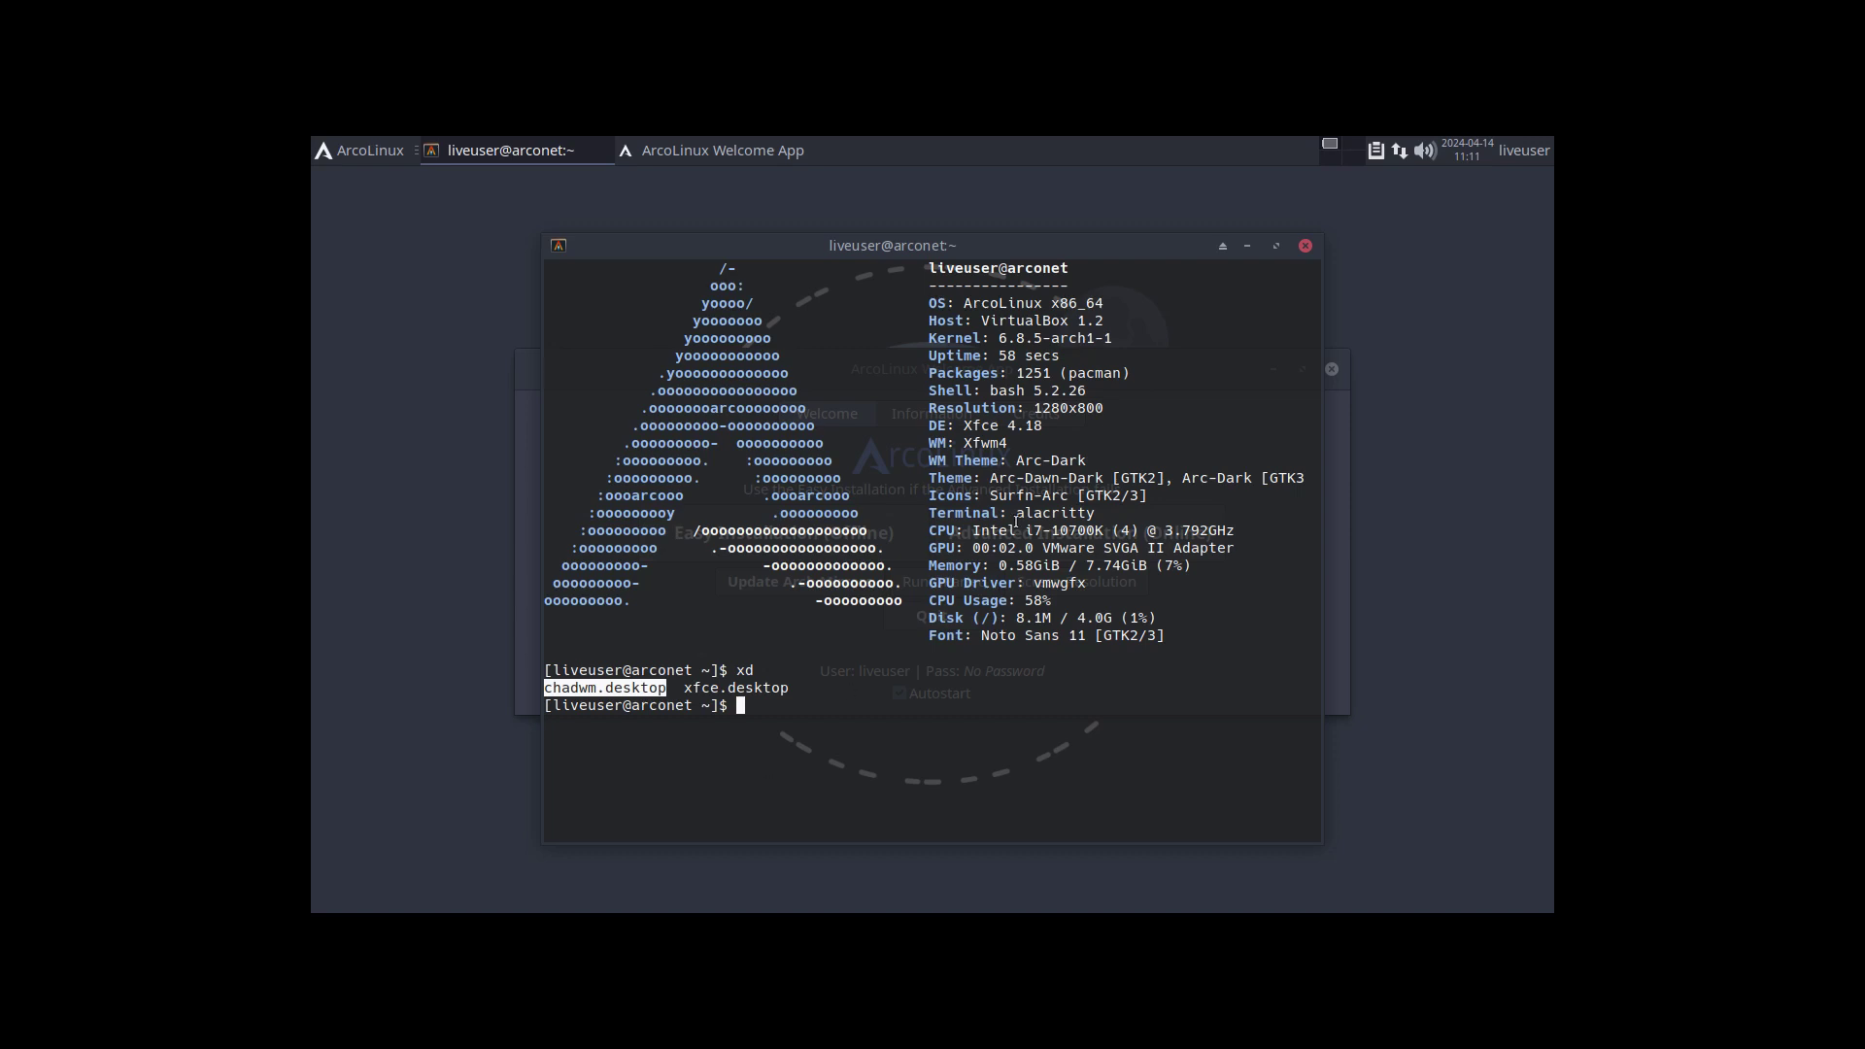
{"action": "left_click", "coordinate": [1306, 245]}
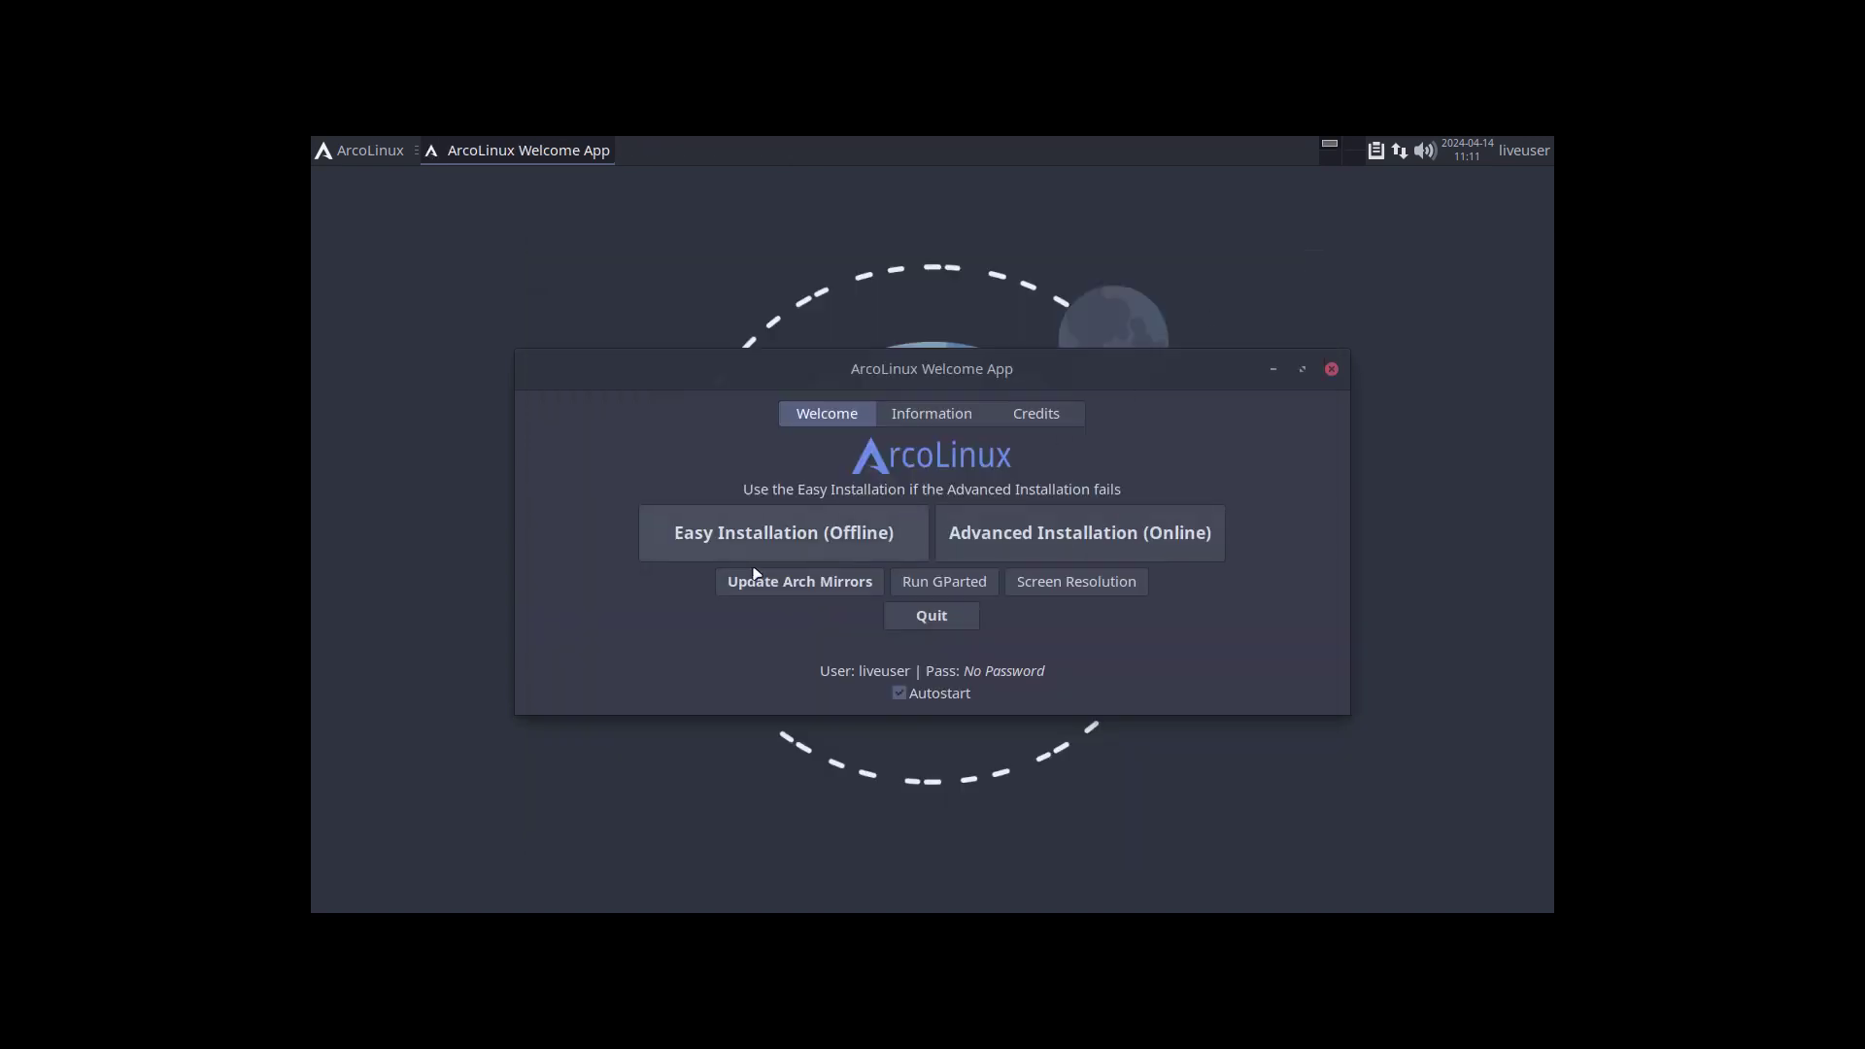
Begin the offline easy installation with the first bootloader and accept the welcome and location pages.
{"action": "left_click", "coordinate": [804, 543]}
{"action": "left_click", "coordinate": [821, 563]}
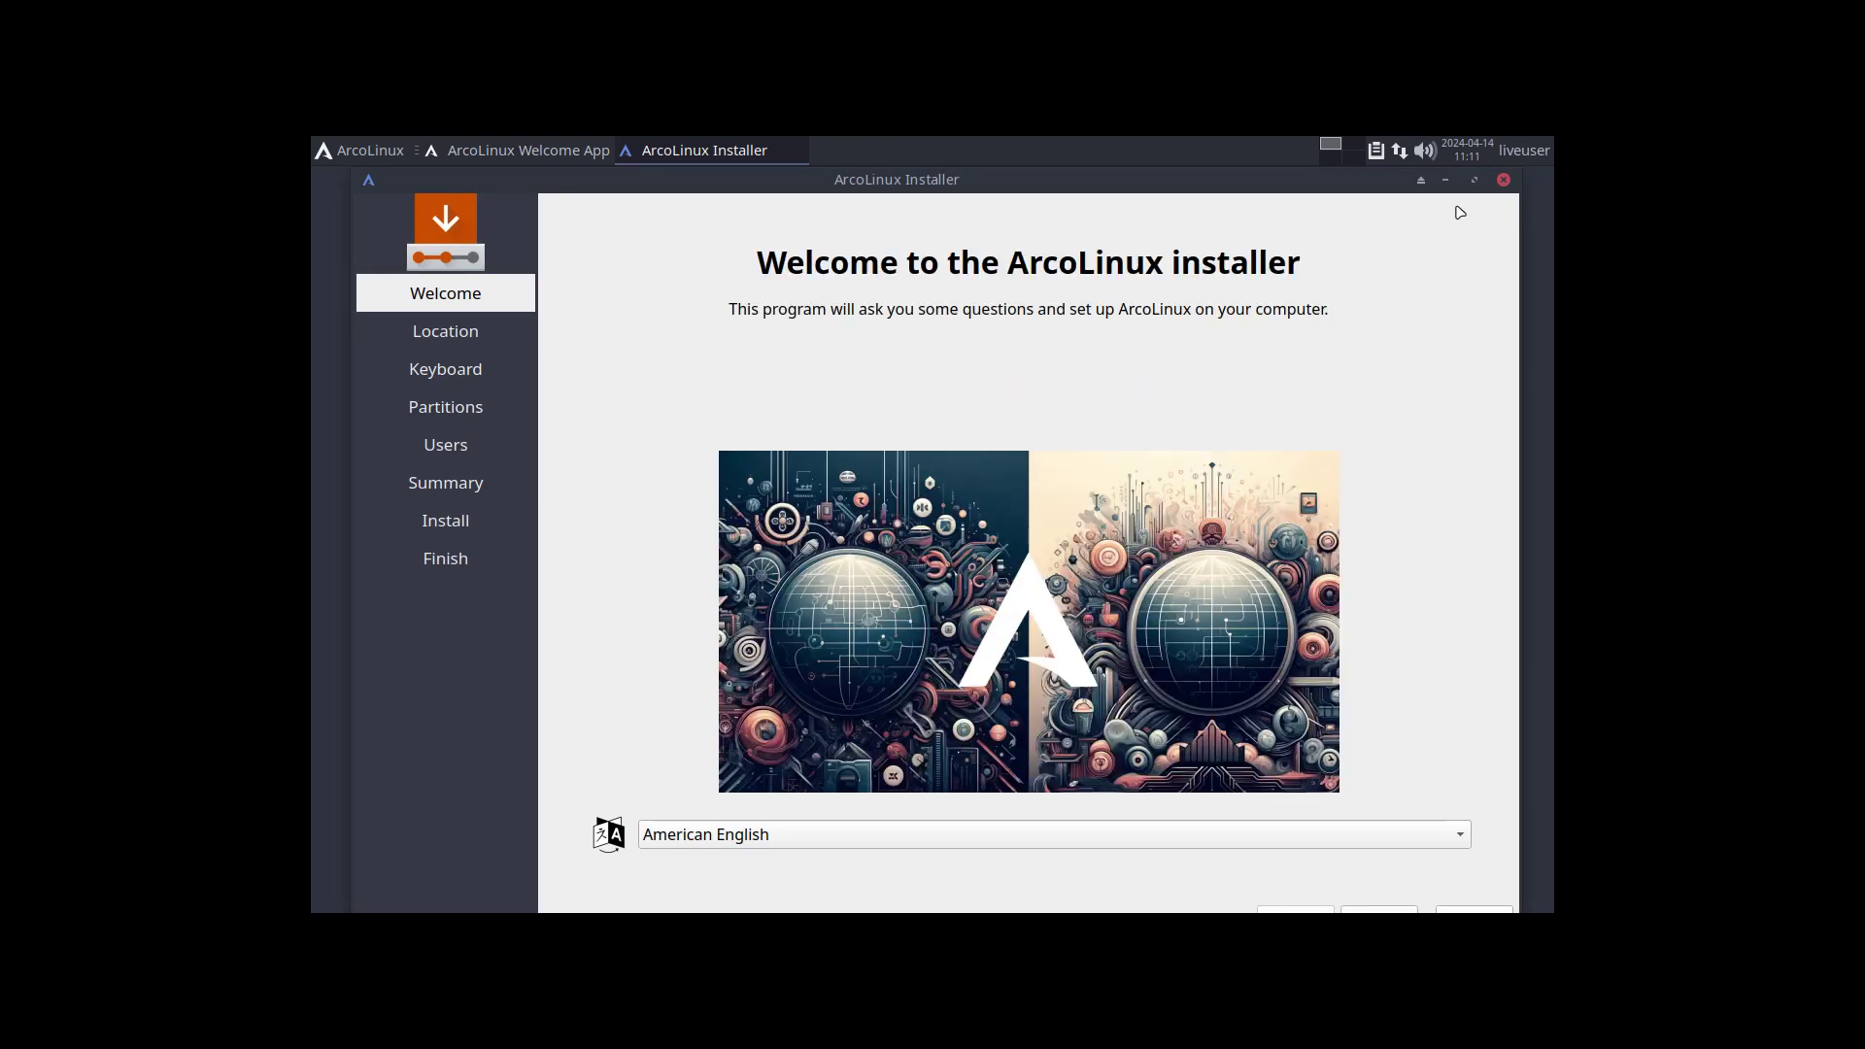
{"action": "left_click", "coordinate": [1474, 181]}
{"action": "left_click", "coordinate": [1411, 892]}
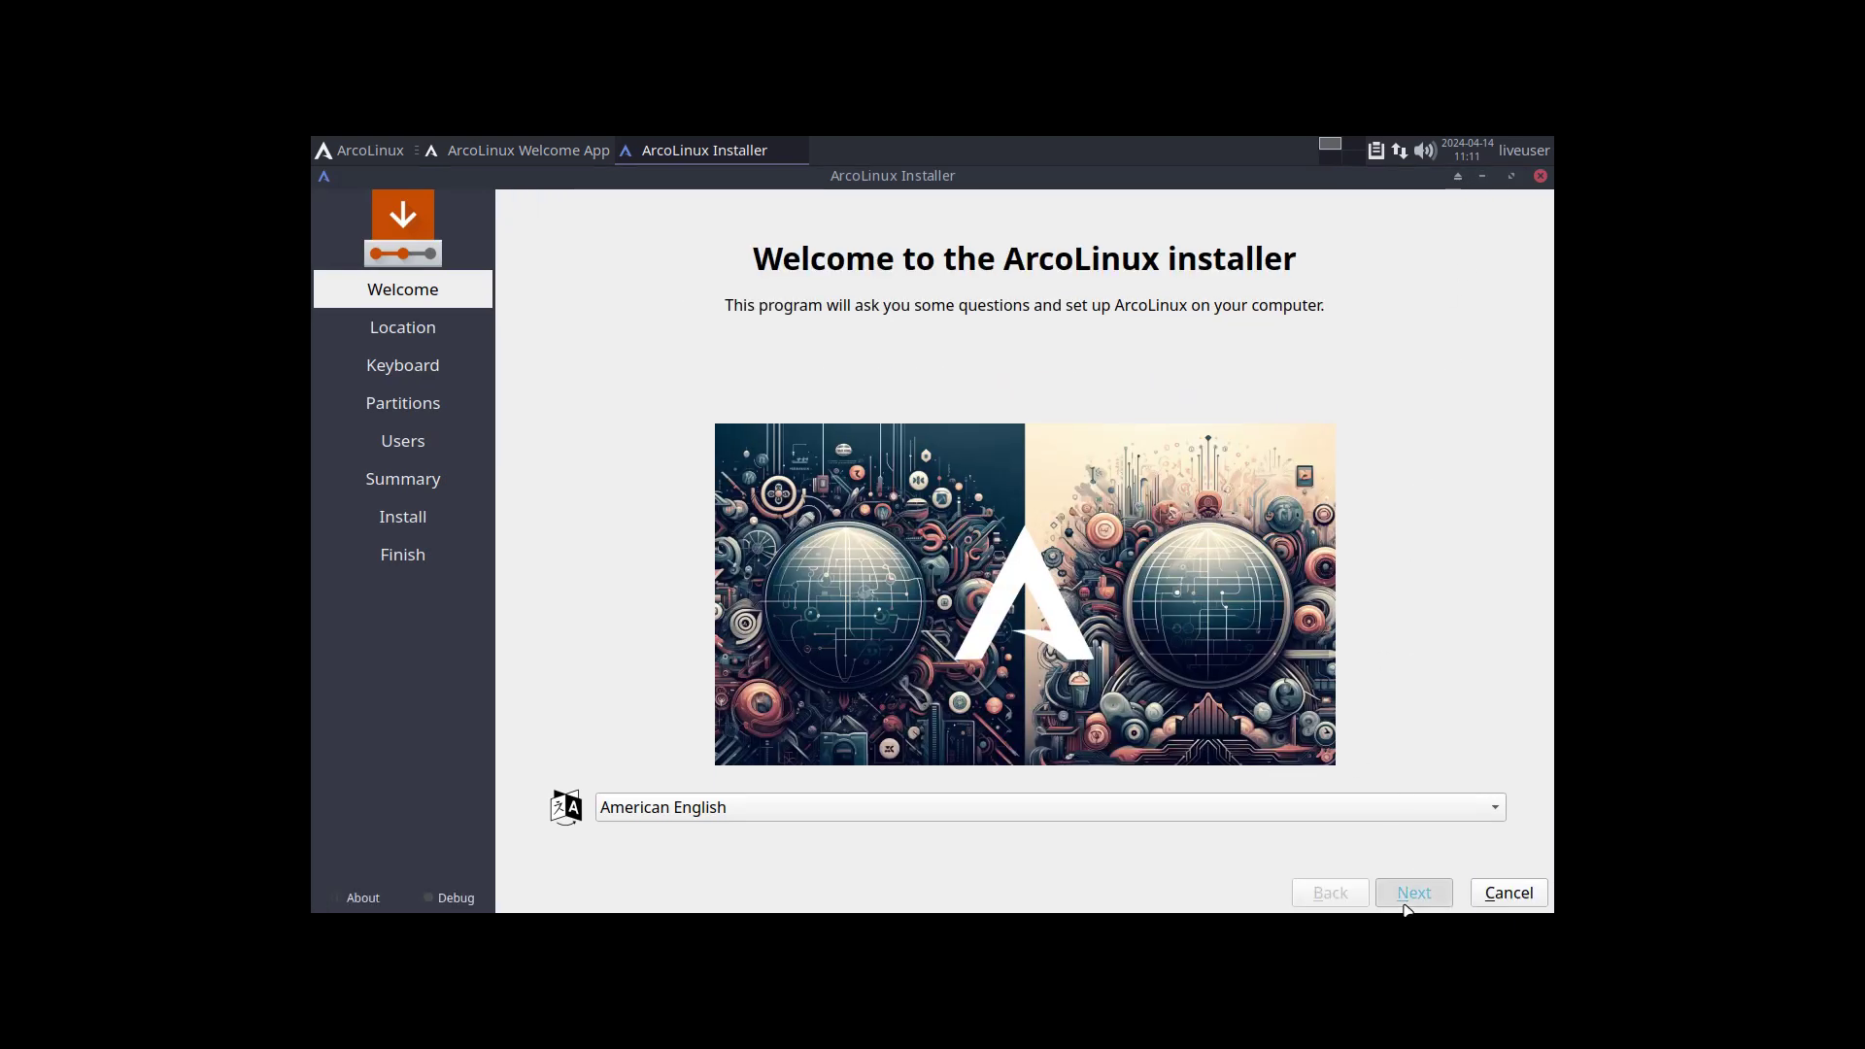
{"action": "left_click", "coordinate": [1408, 904]}
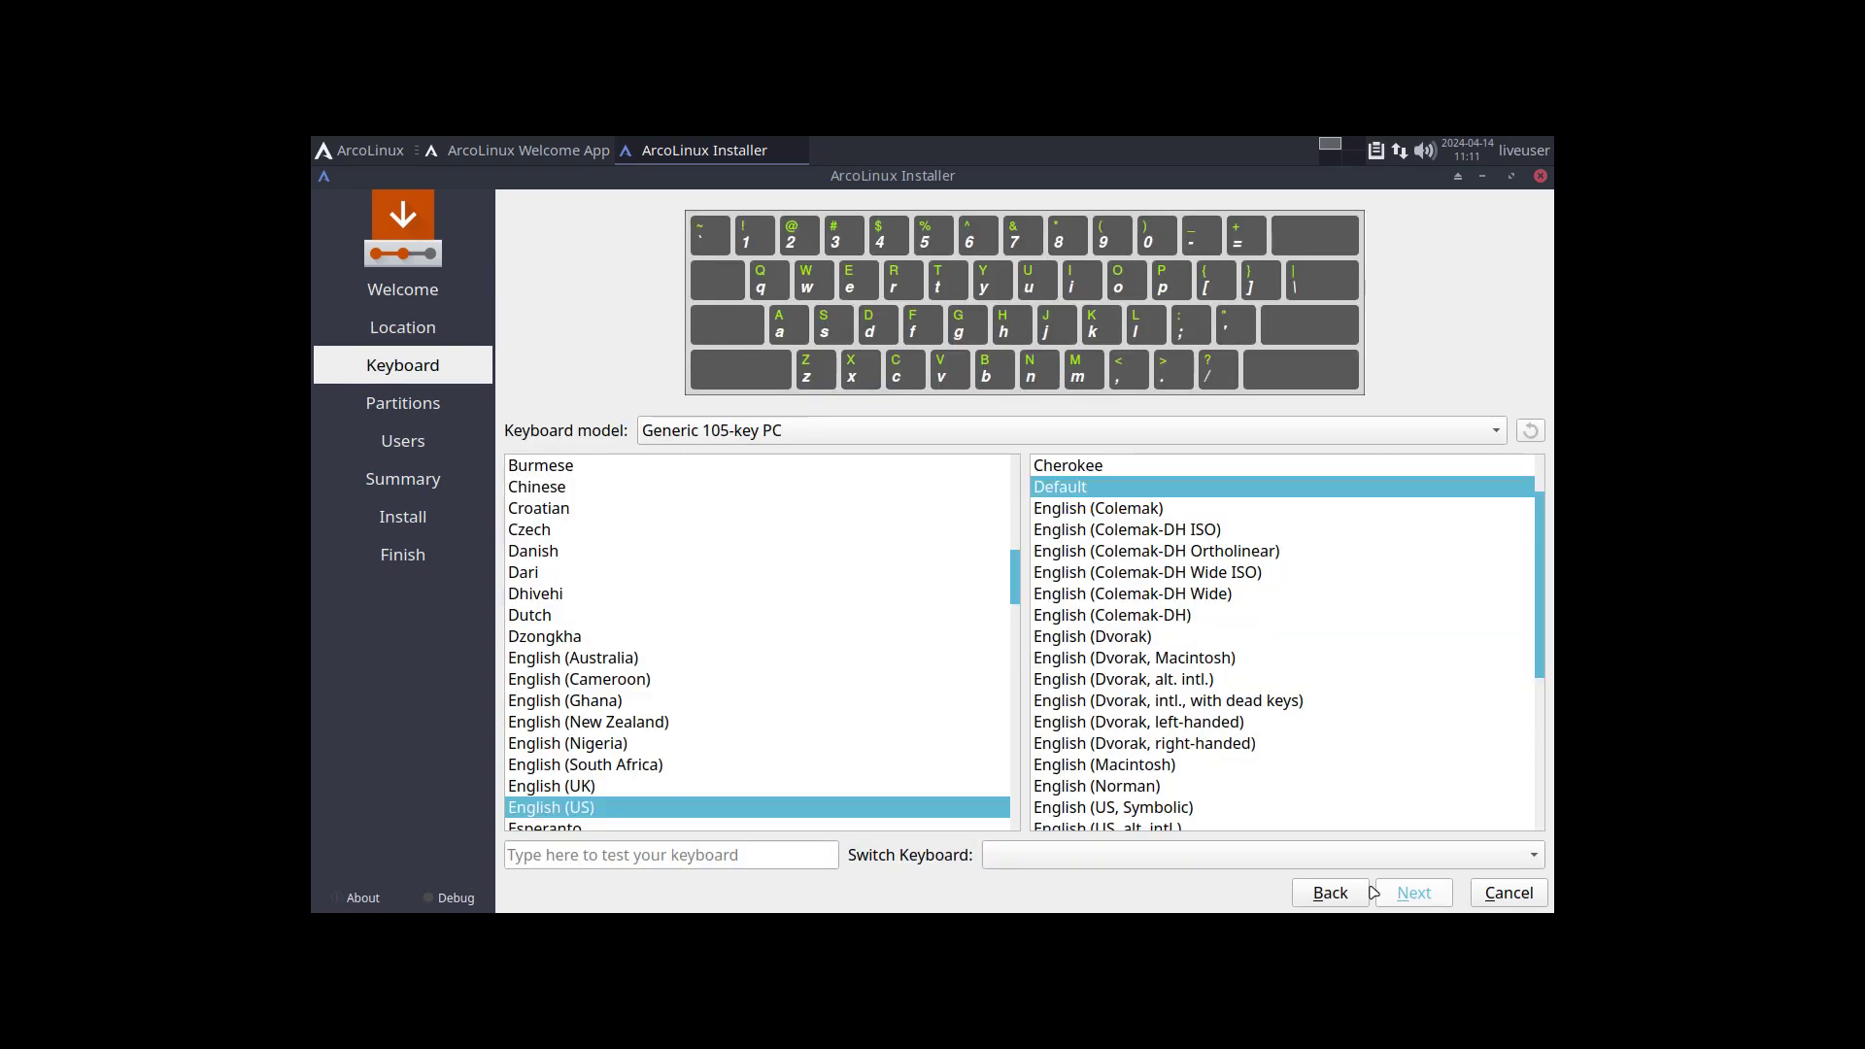
Choose the Belgian keyboard layout and erase the whole disk for partitioning.
{"action": "scroll", "coordinate": [819, 670], "scroll_direction": "up", "scroll_amount": 4}
{"action": "left_click", "coordinate": [719, 615]}
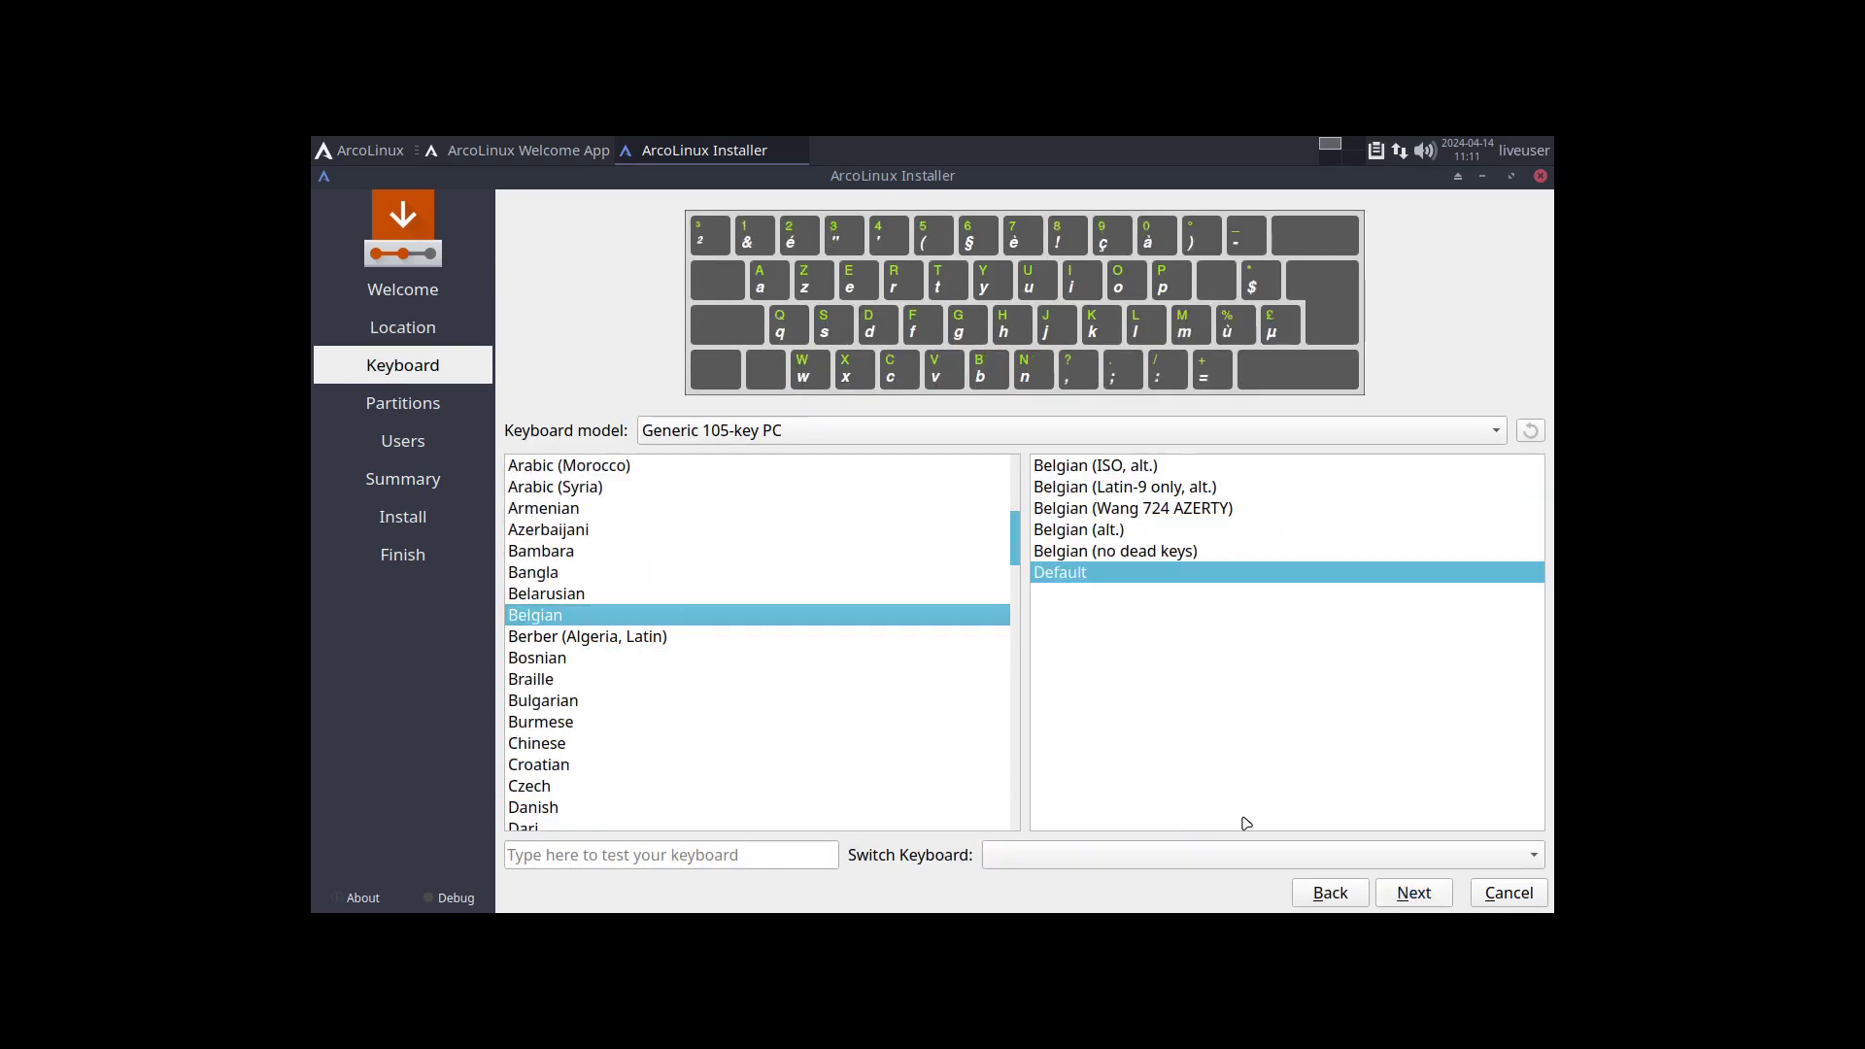
{"action": "left_click", "coordinate": [1410, 892]}
{"action": "left_click", "coordinate": [678, 272]}
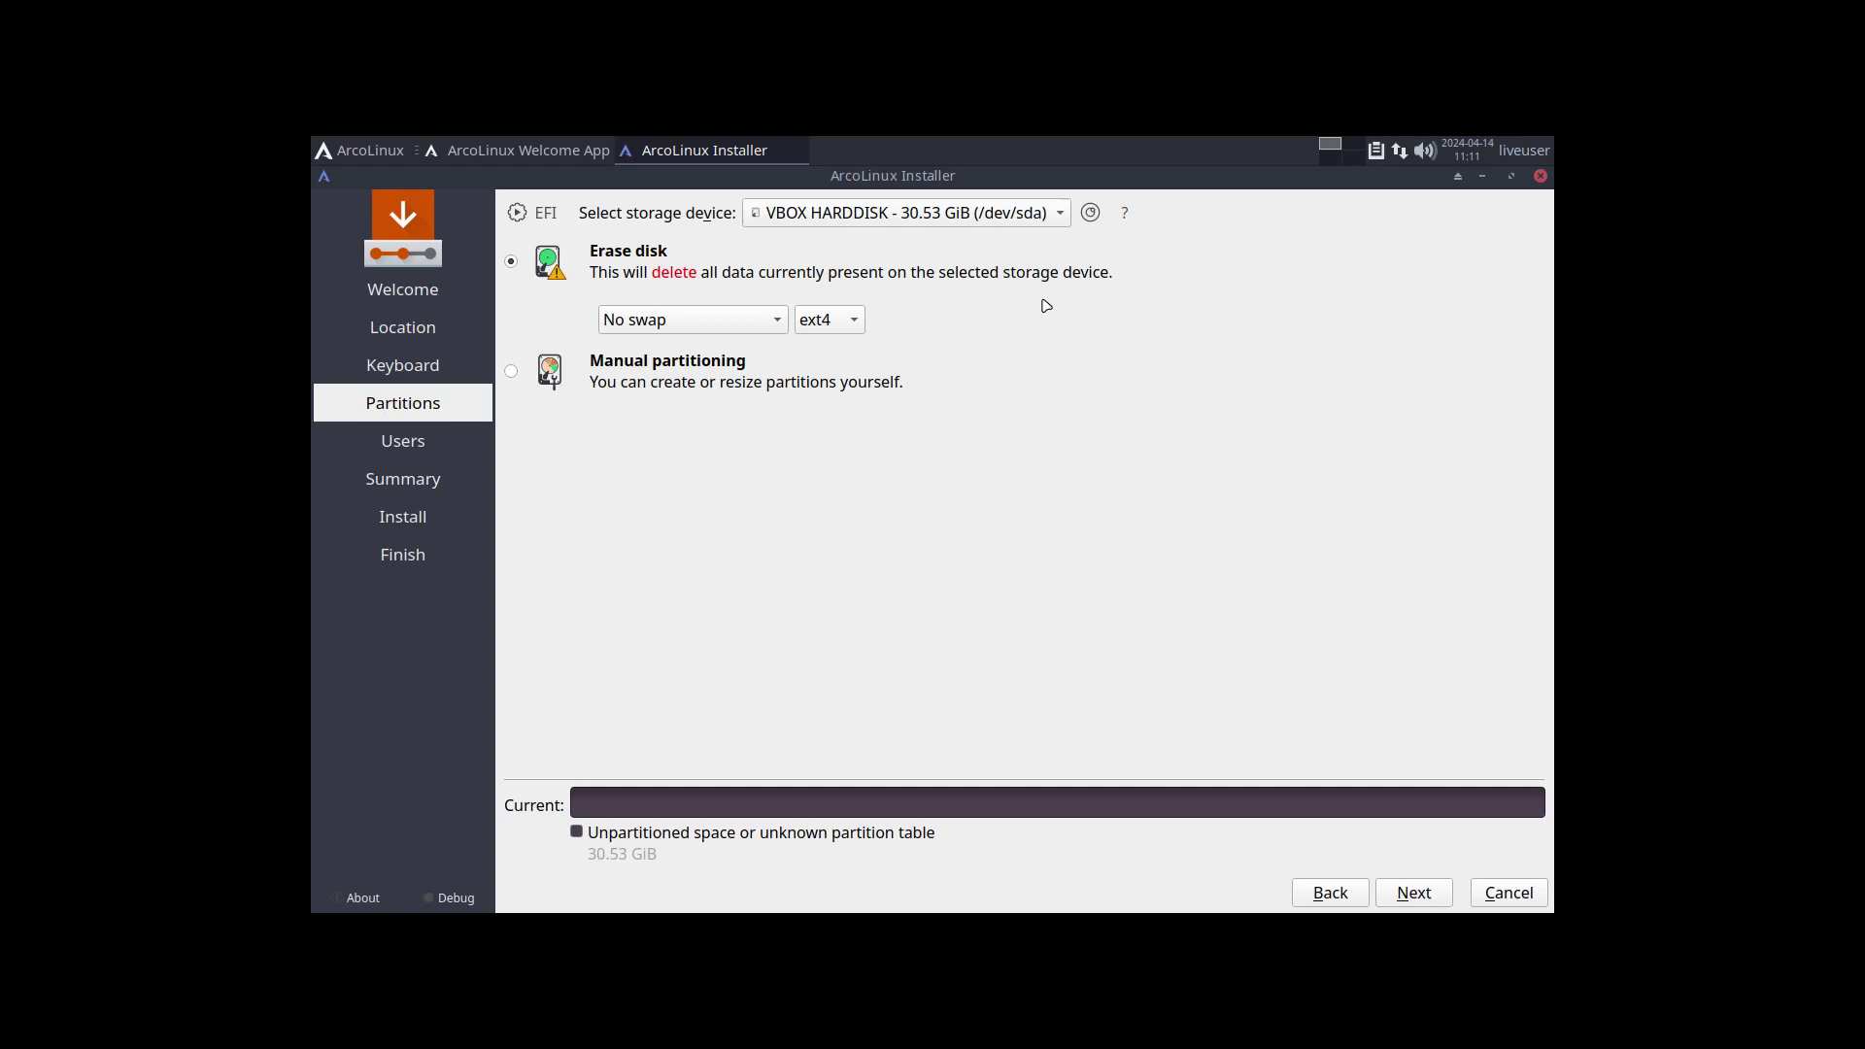
{"action": "left_click", "coordinate": [1414, 899]}
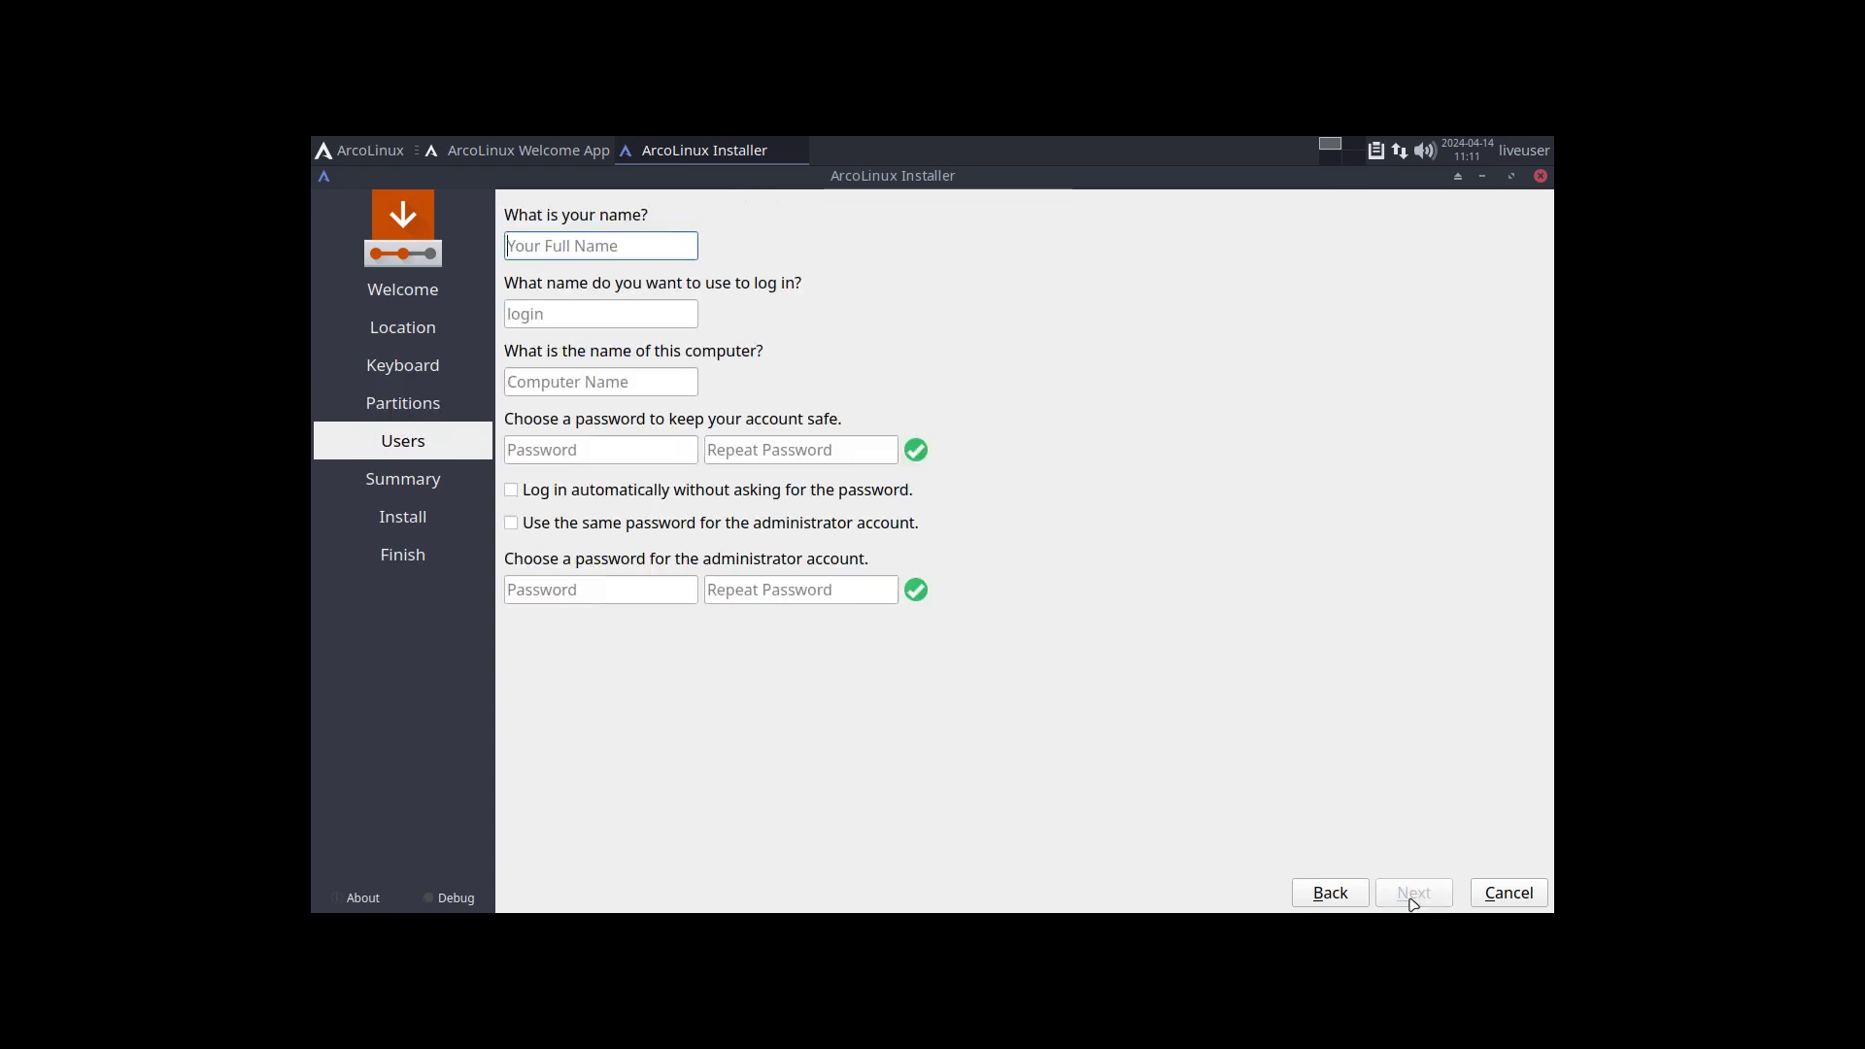
Create the user account with a password, automatic login and the same administrator password.
{"action": "key", "text": "Tab"}
{"action": "key", "text": "Tab"}
{"action": "key", "text": "Tab"}
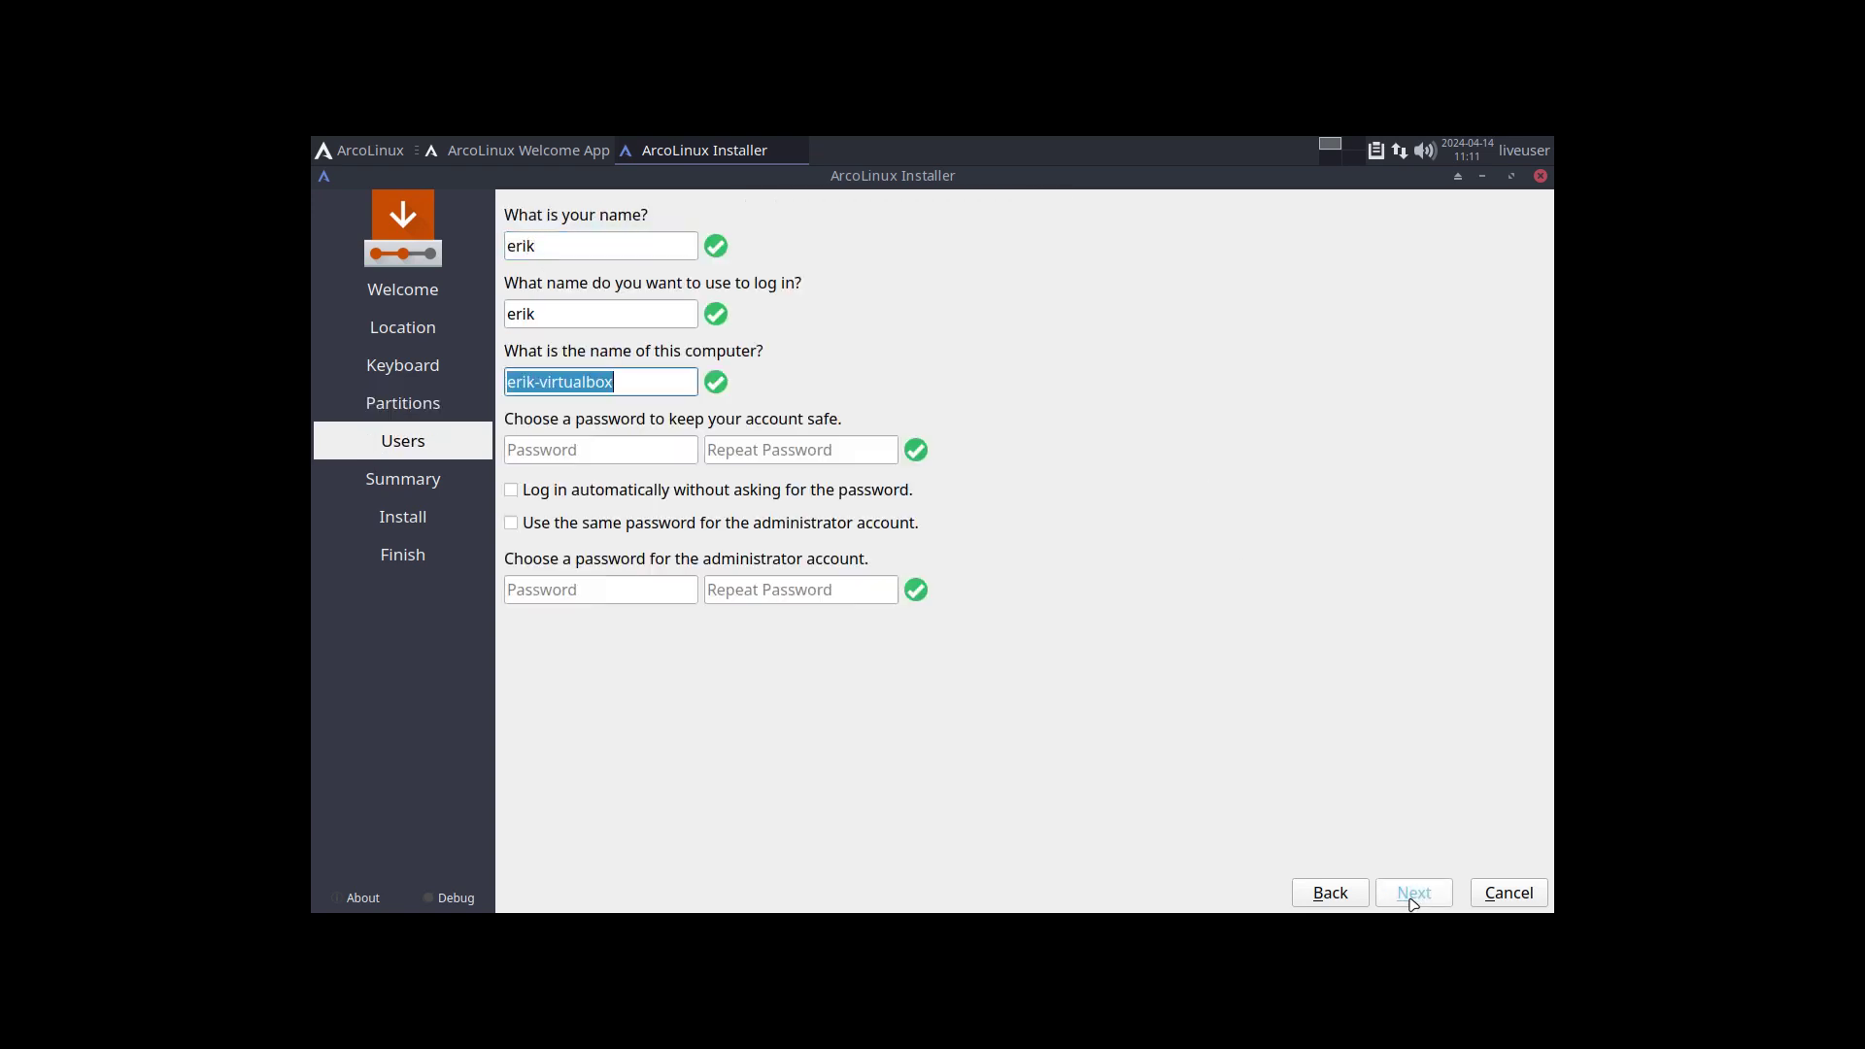
{"action": "key", "text": "Tab"}
{"action": "key", "text": "Tab"}
{"action": "key", "text": "Tab"}
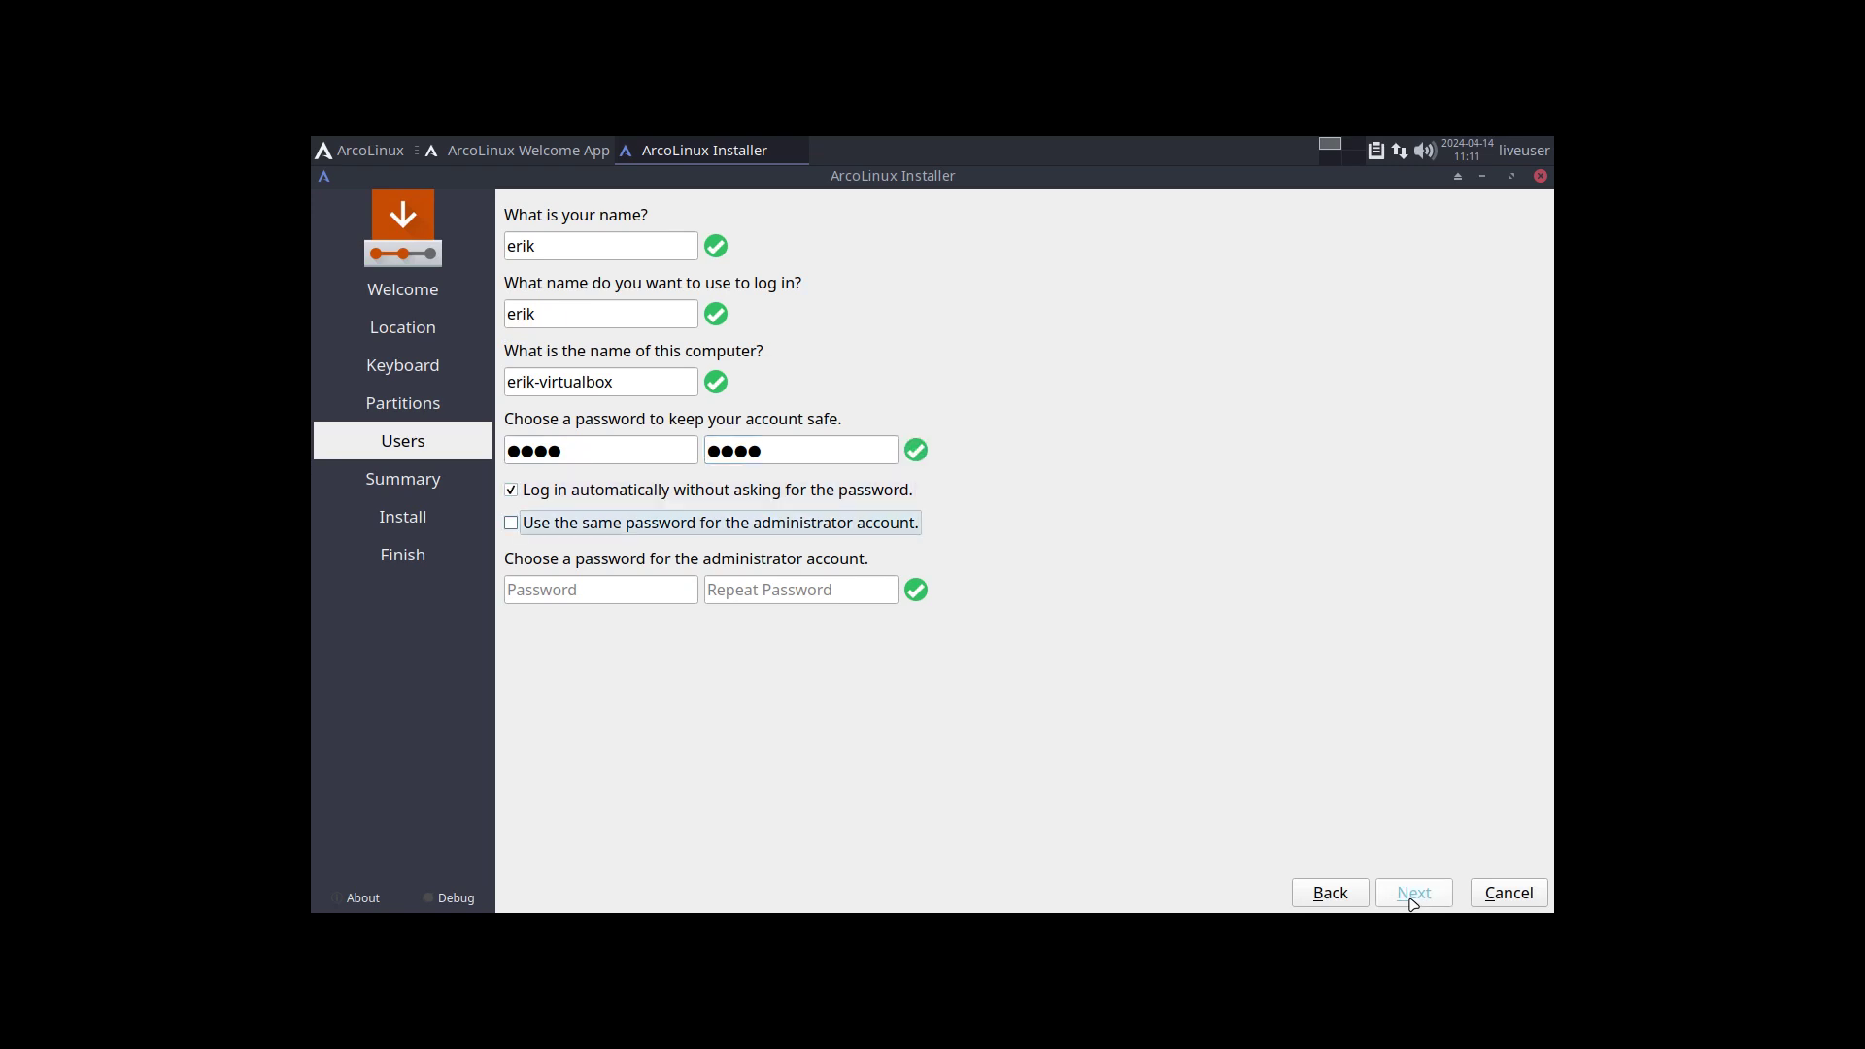
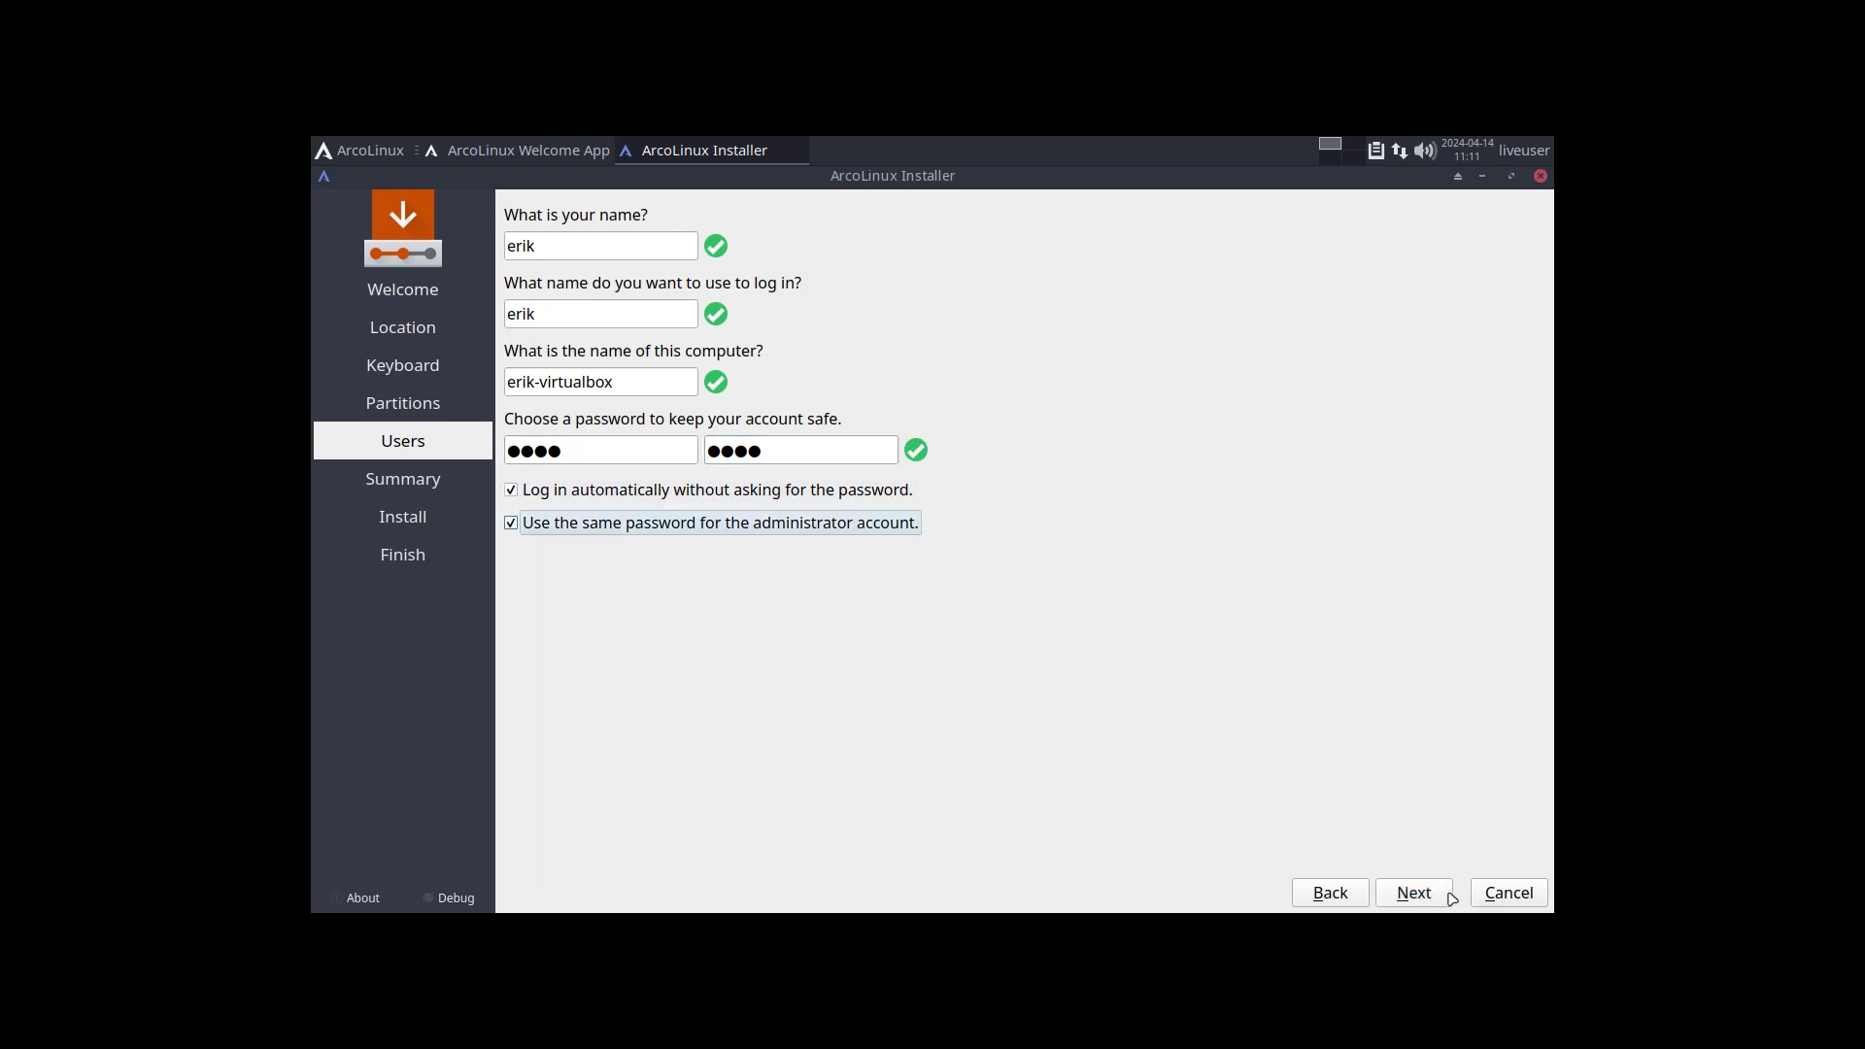
{"action": "left_click", "coordinate": [1448, 895]}
Confirm Install now, move the installer window down and raise the Welcome App in front.
{"action": "left_click", "coordinate": [1414, 893]}
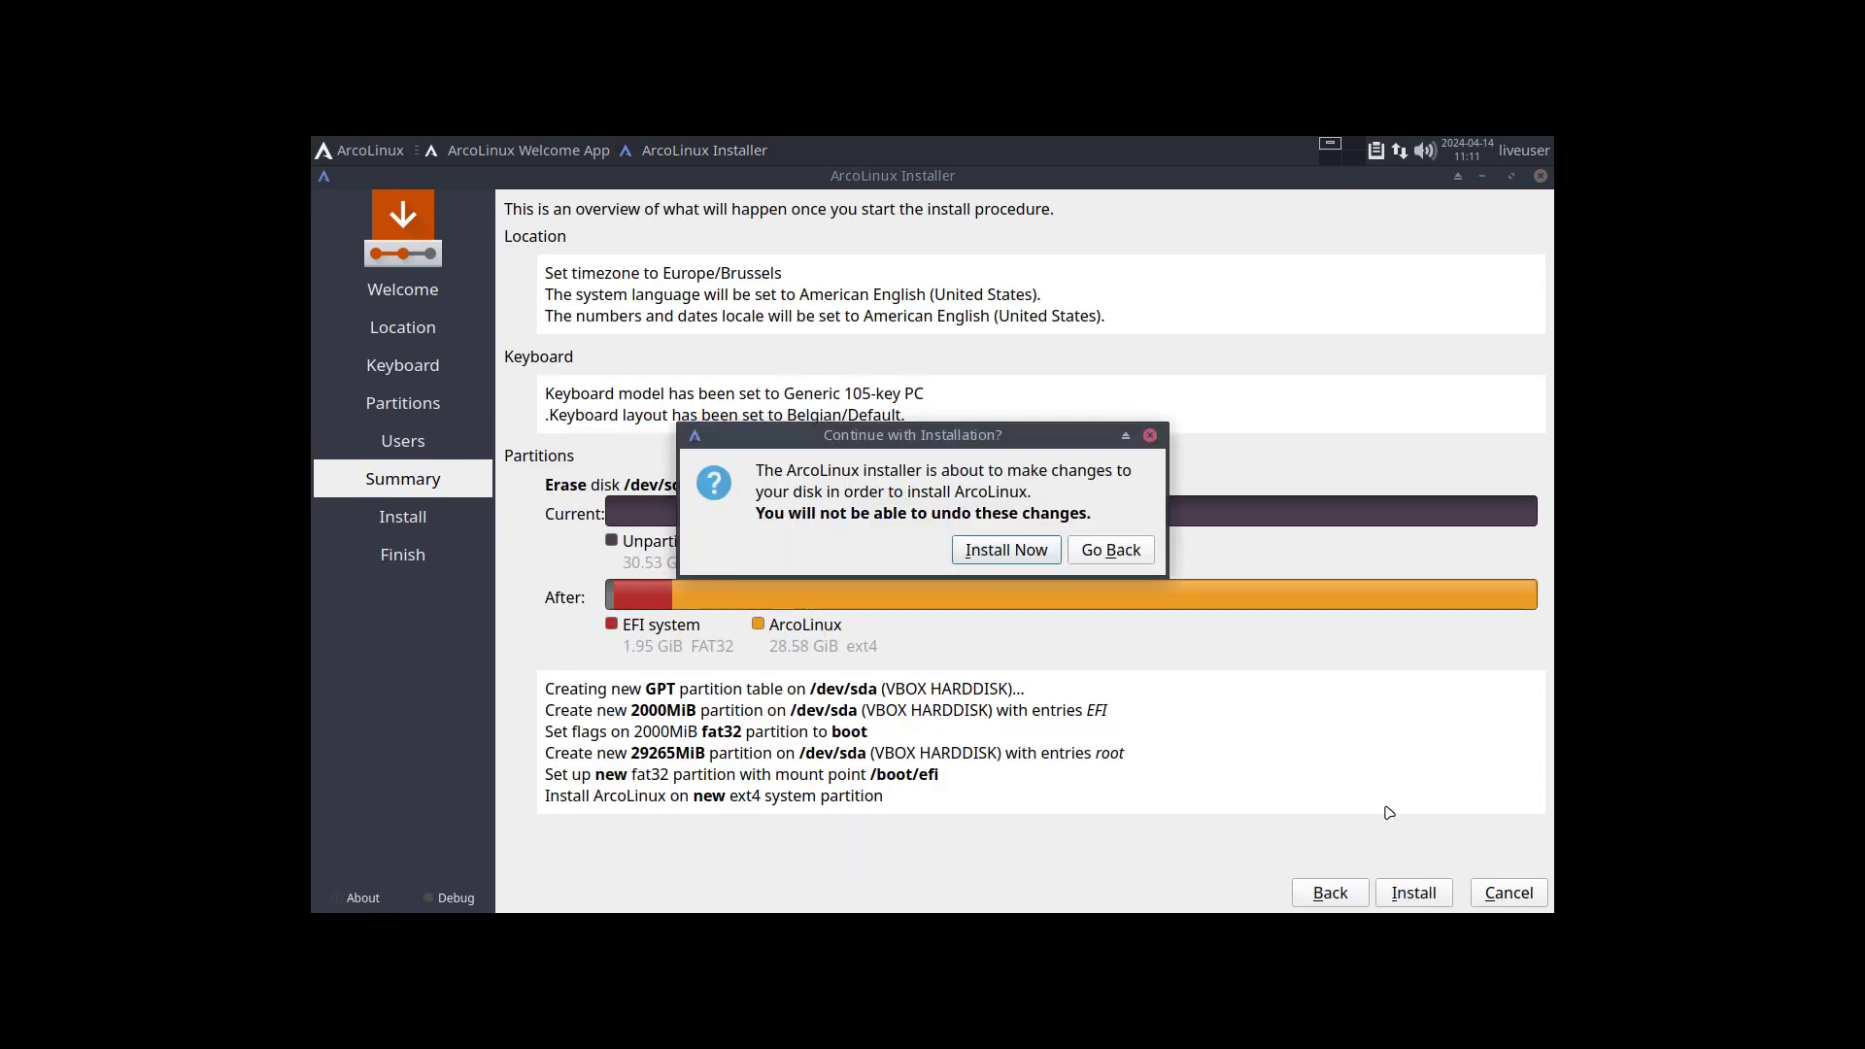
{"action": "left_click", "coordinate": [1006, 550]}
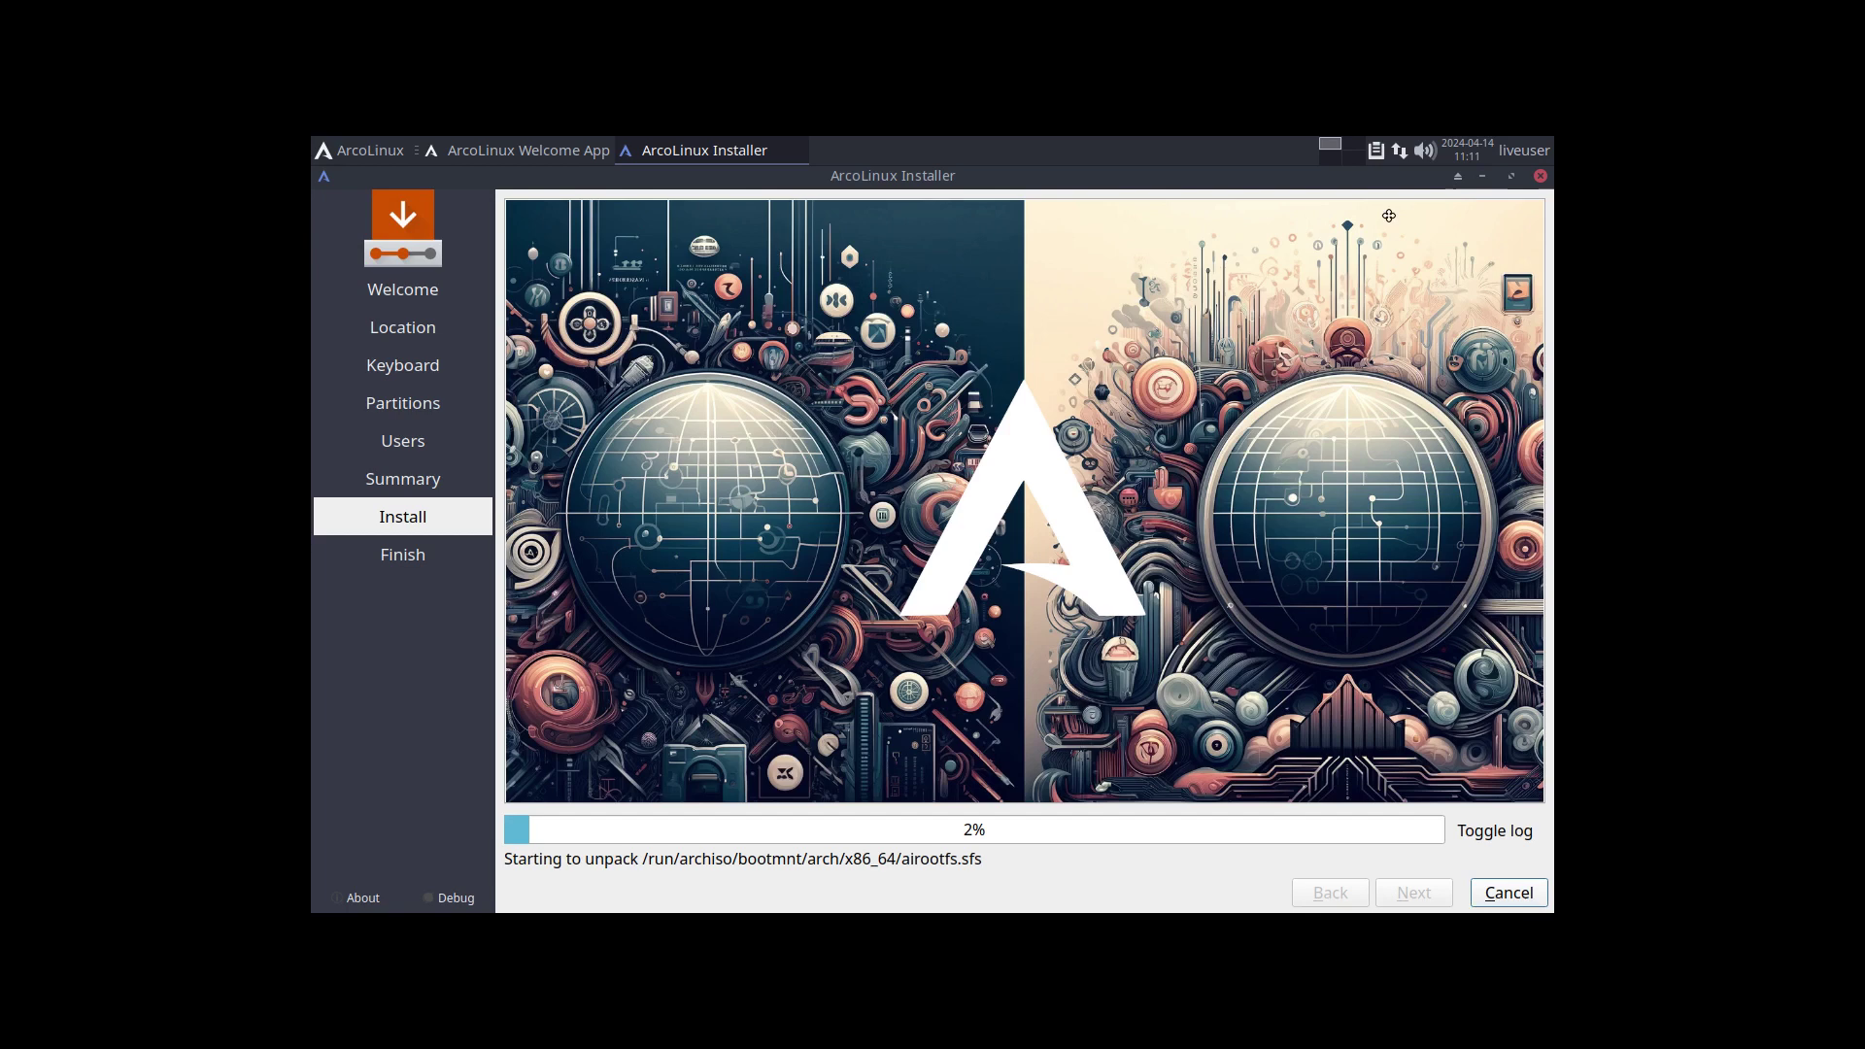
{"action": "left_click_drag", "start_coordinate": [1428, 176], "coordinate": [1398, 617]}
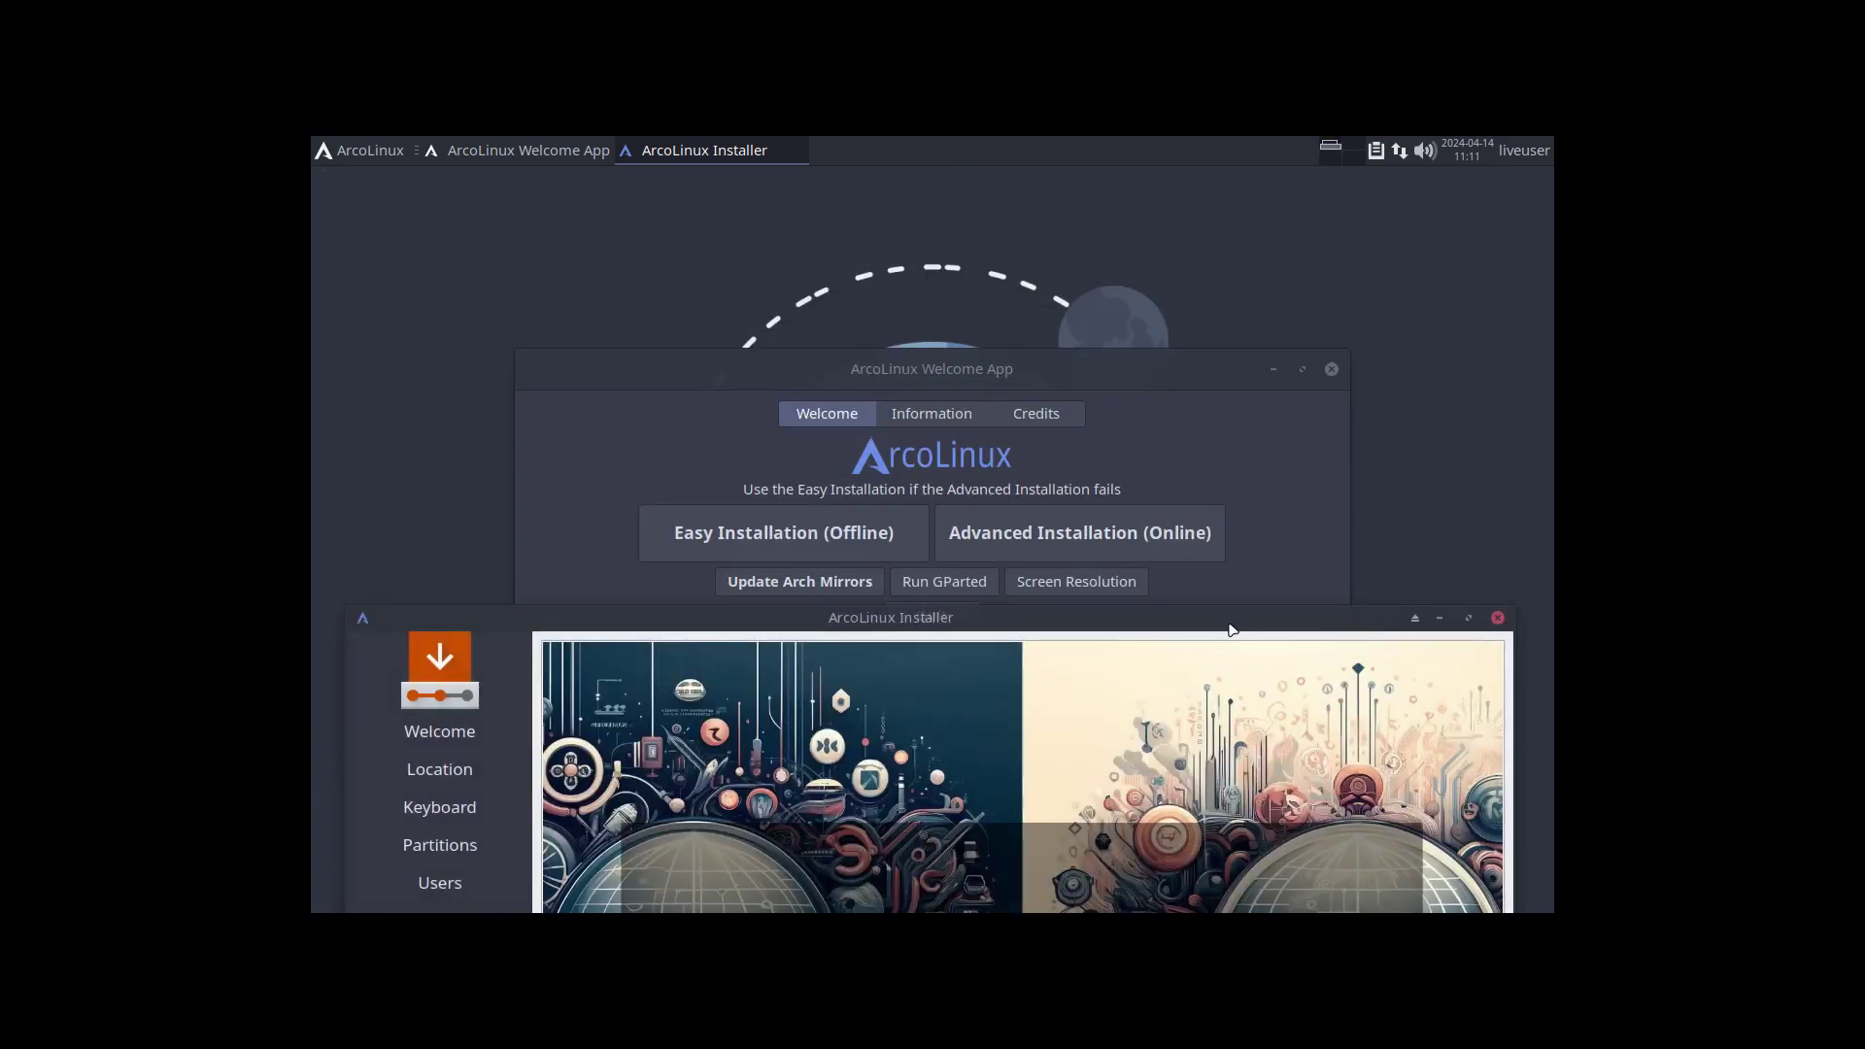
{"action": "left_click", "coordinate": [1040, 370]}
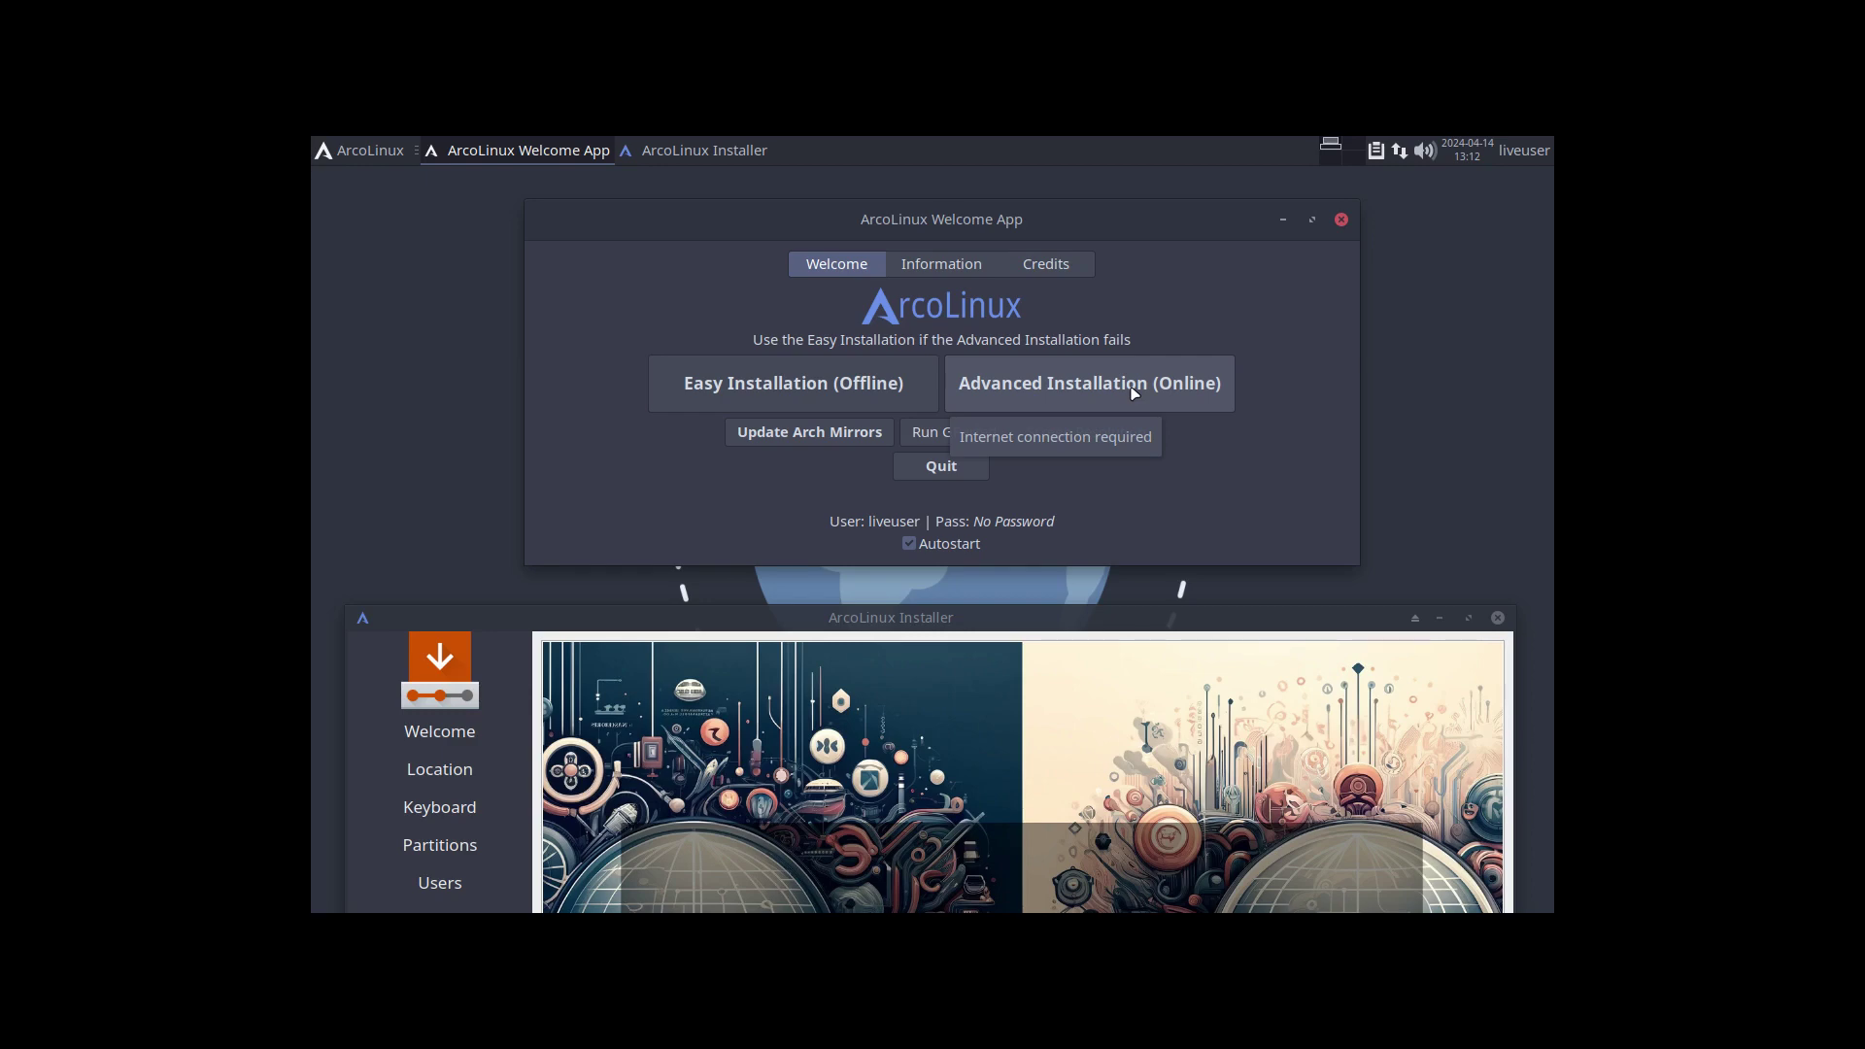
Maximise the installer to check progress, then minimise it while unpacking continues at 11%.
{"action": "left_click_drag", "start_coordinate": [1059, 622], "coordinate": [1037, 158]}
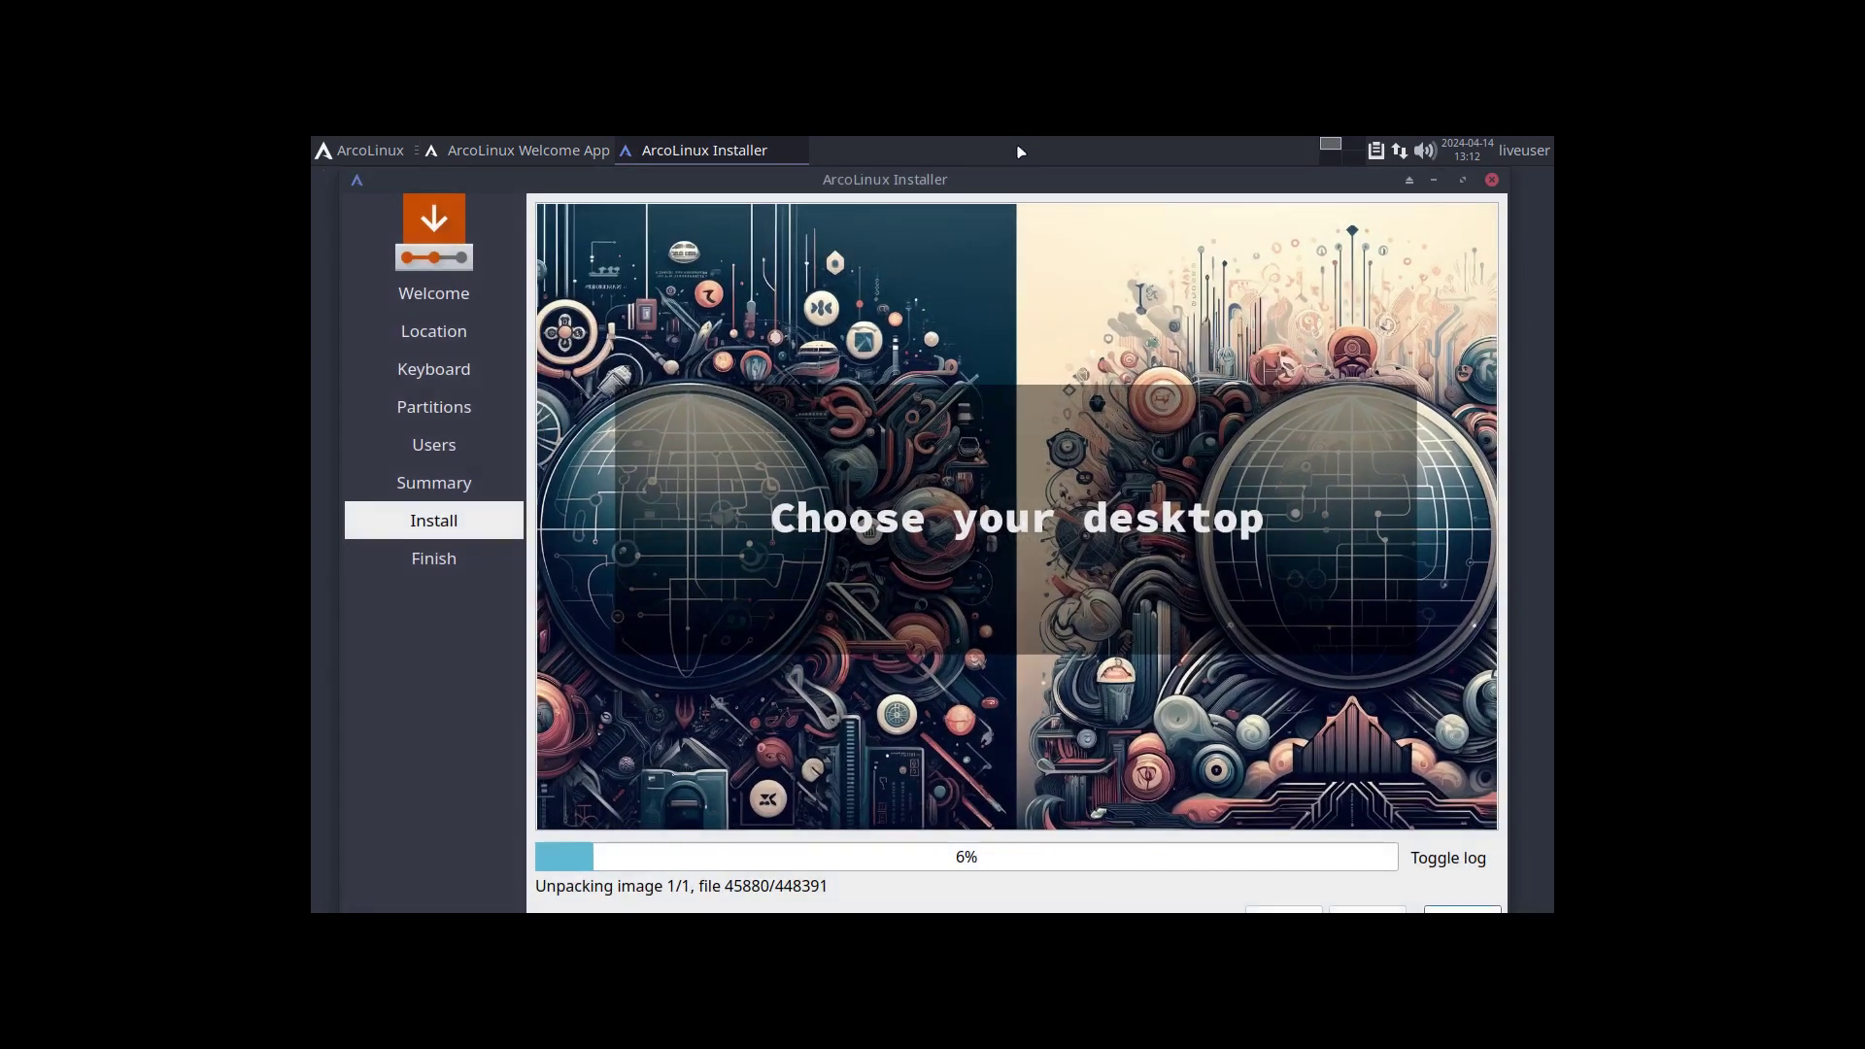
{"action": "left_click", "coordinate": [1464, 181]}
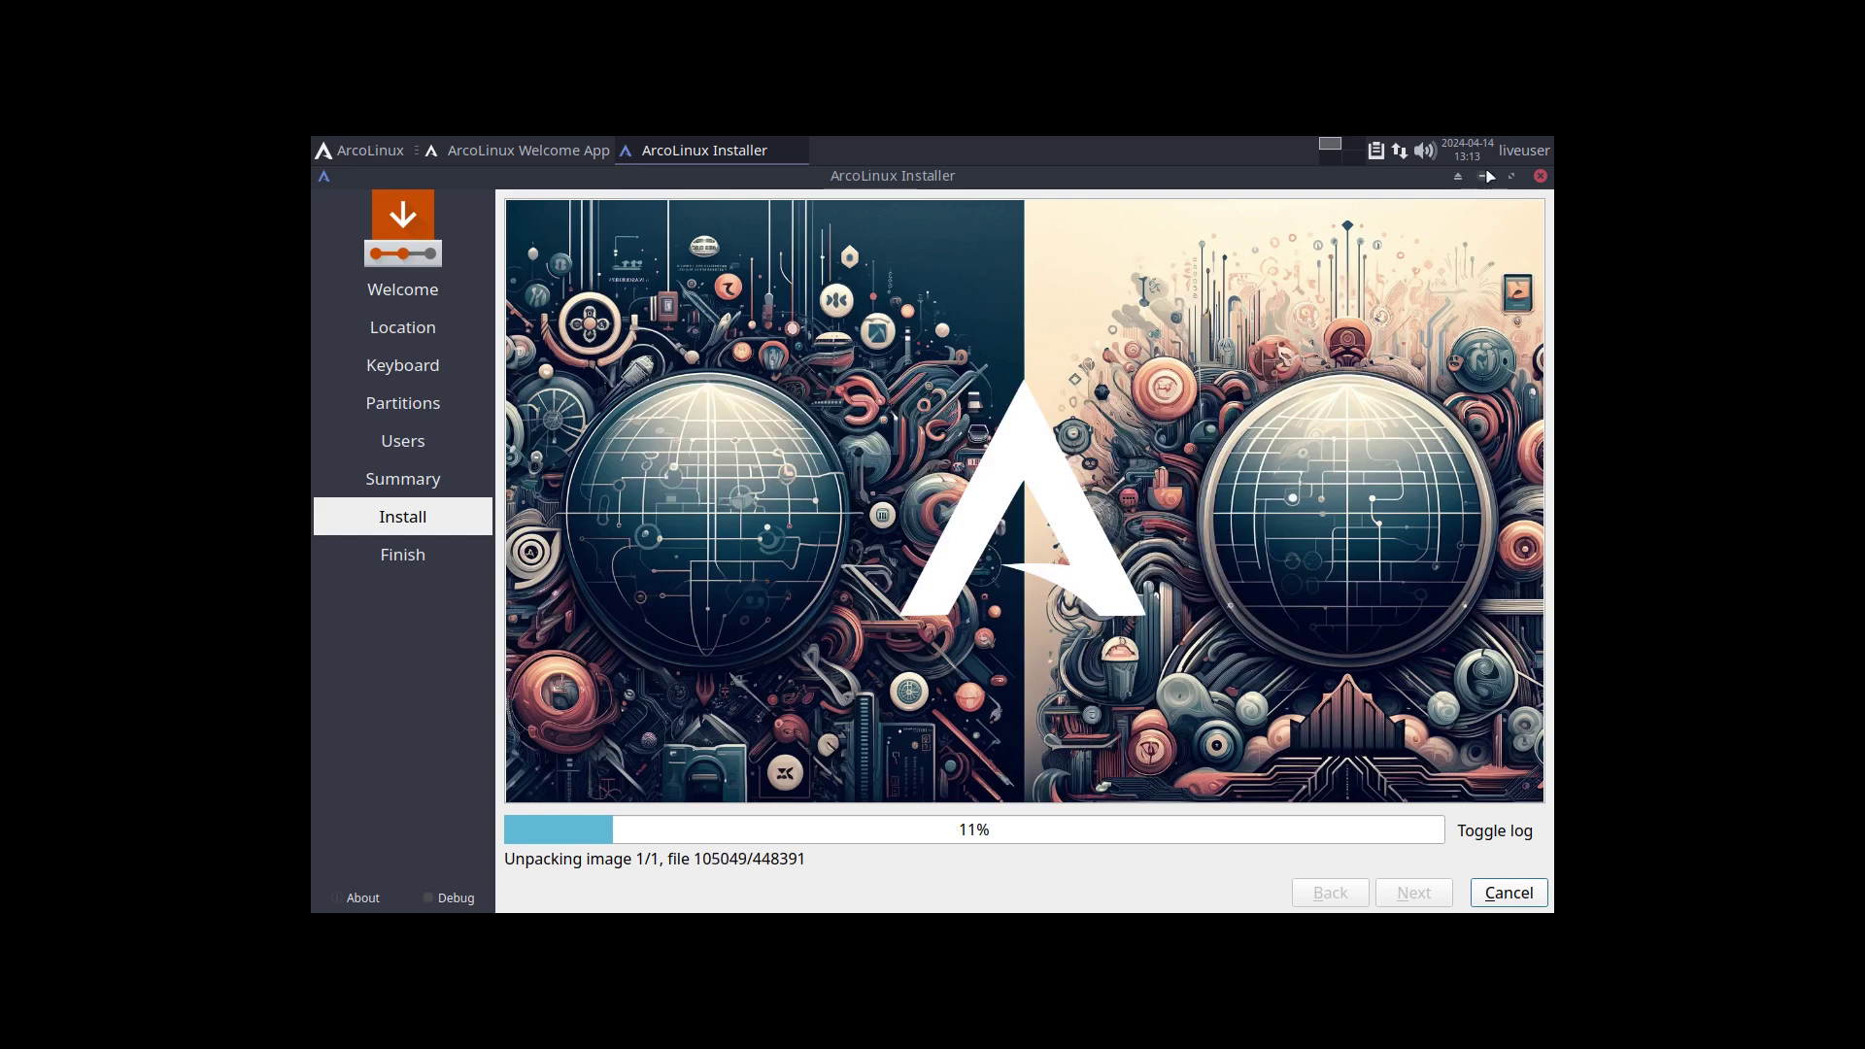
{"action": "left_click", "coordinate": [1482, 176]}
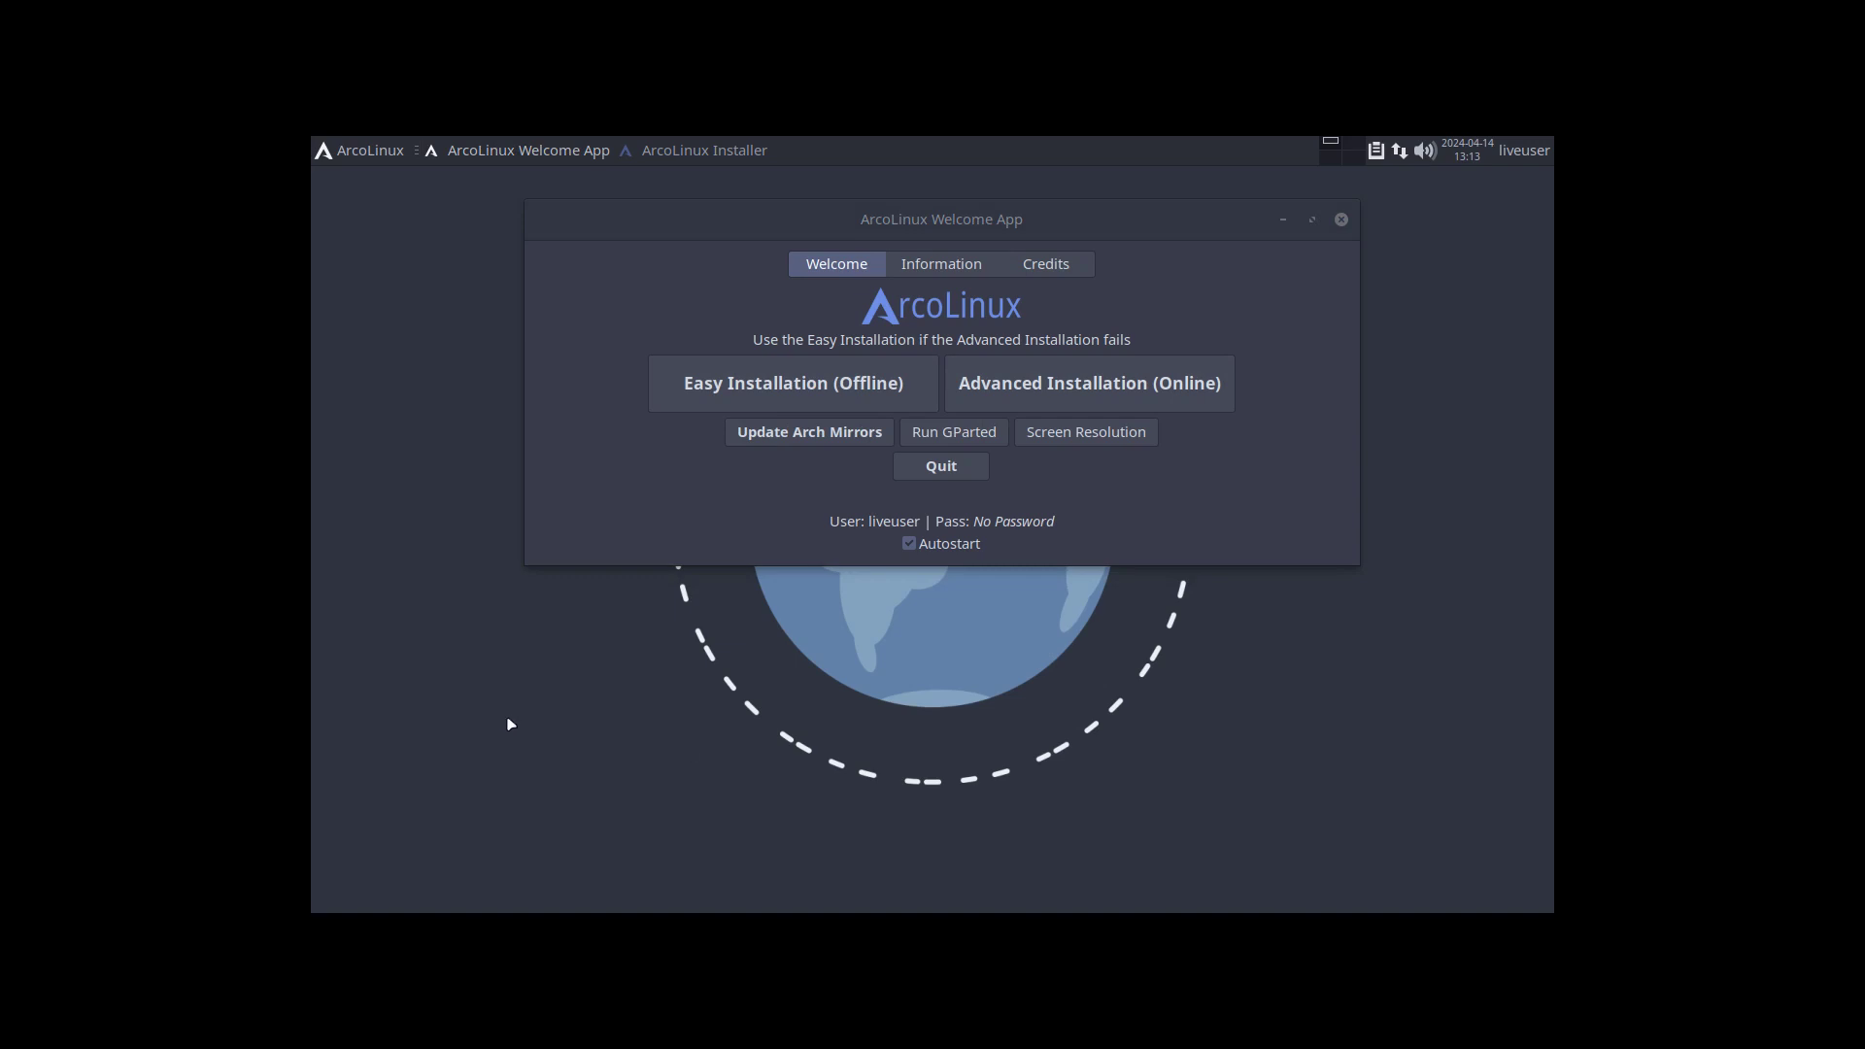
Open a terminal in the live system and run xd to list chadwm.desktop and xfce.desktop.
{"action": "key", "text": "super+Return"}
{"action": "type", "text": "xd"}
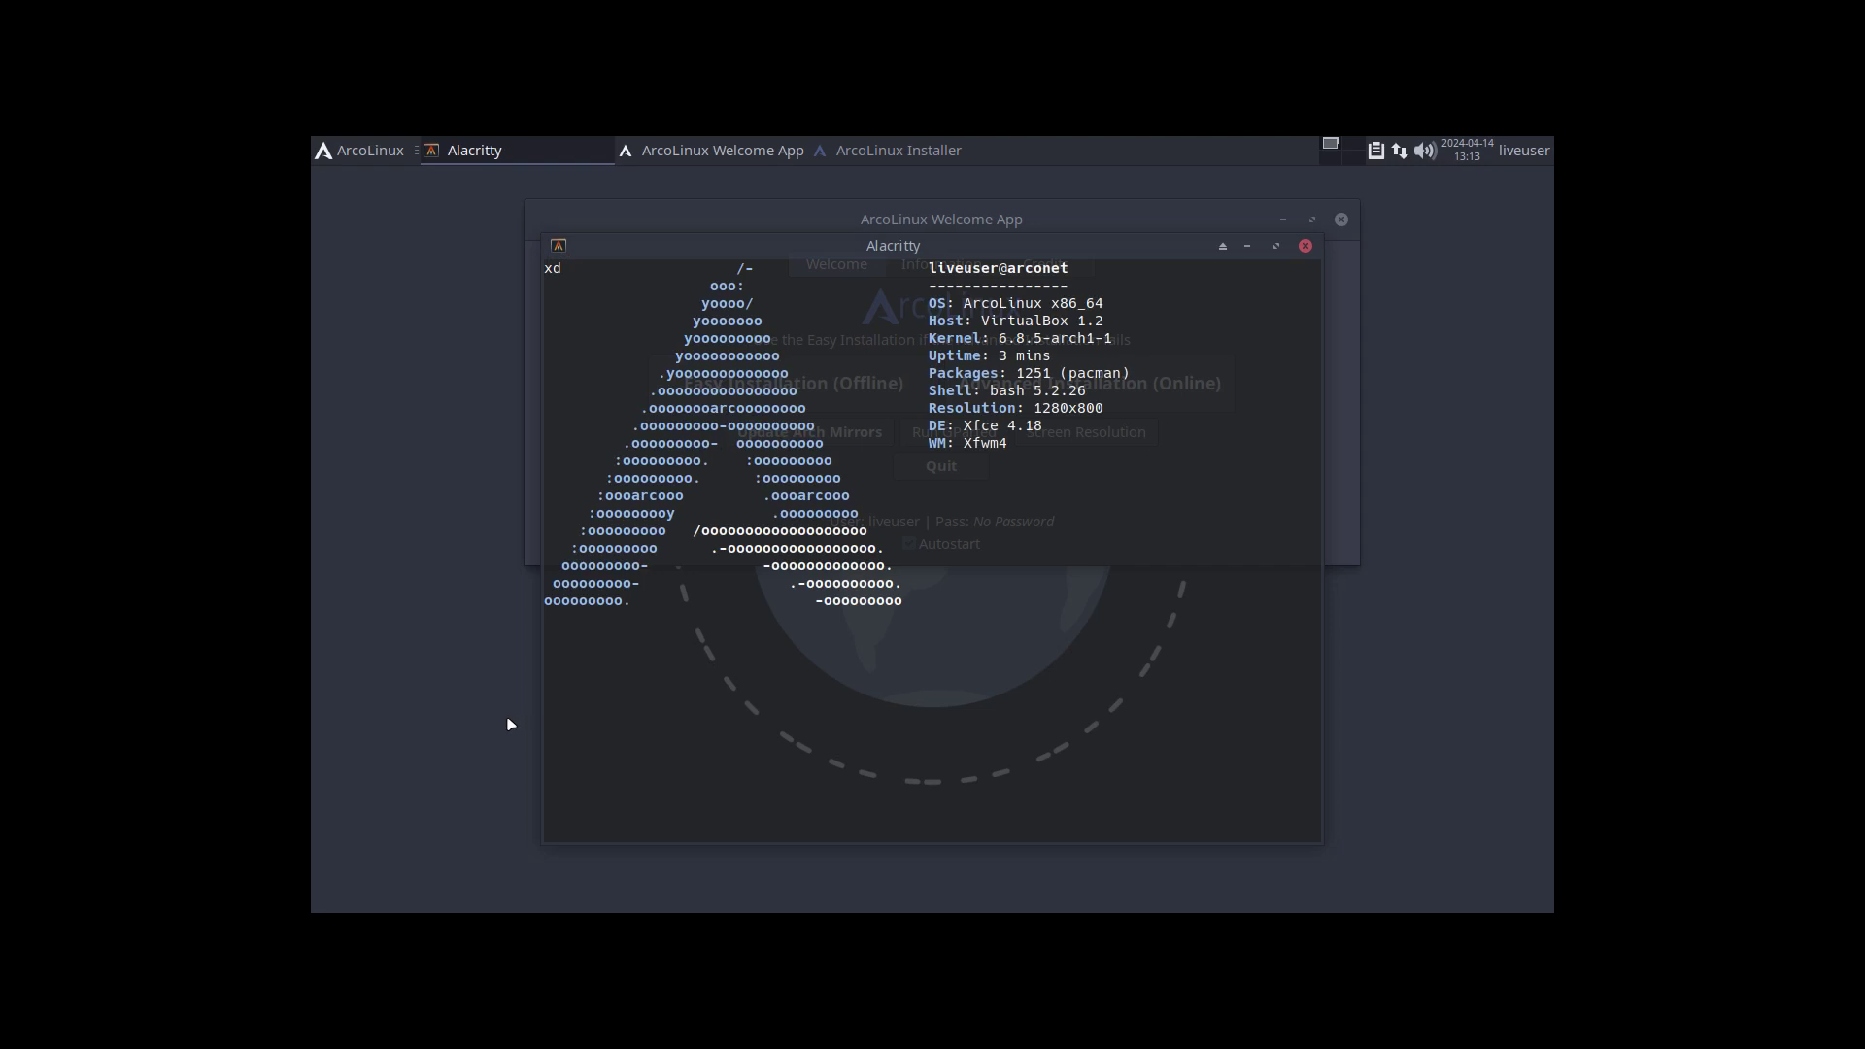
{"action": "key", "text": "Return"}
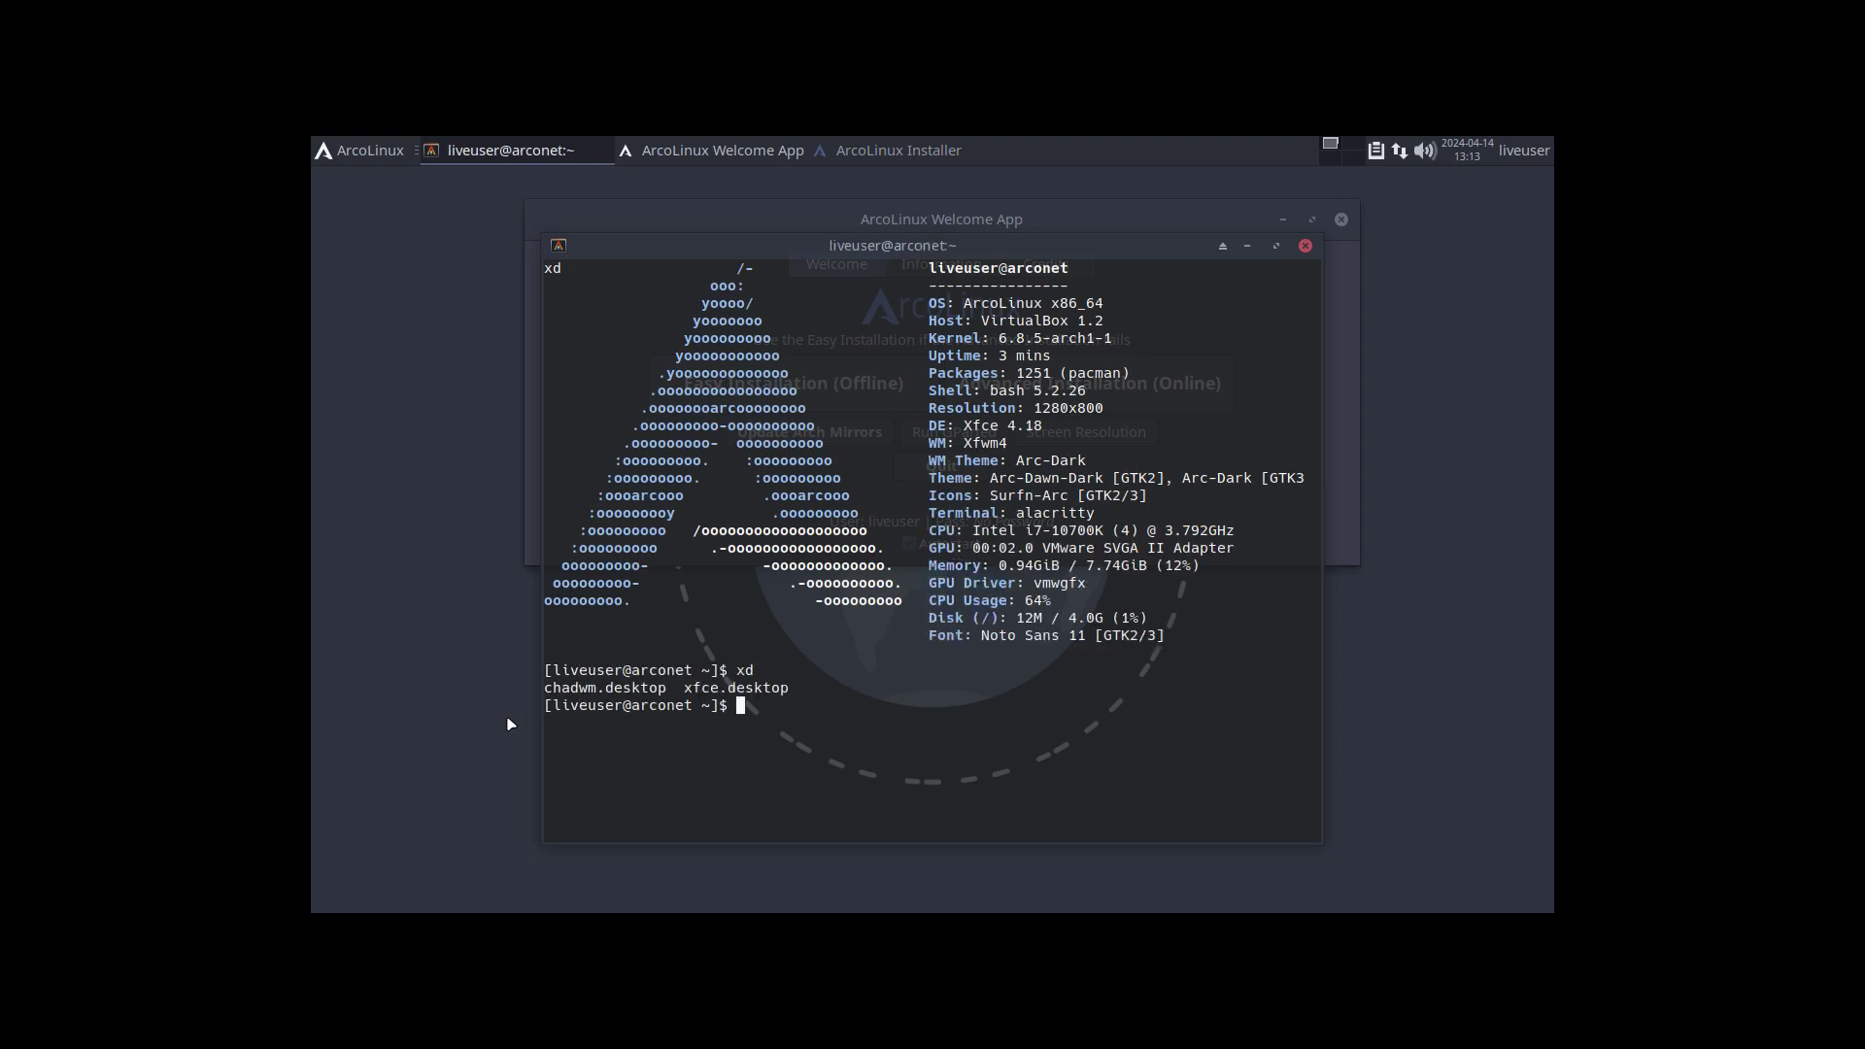
Show tab completions for cha and lx, and try rofi and eww, clearing the prompt each time.
{"action": "type", "text": "cha"}
{"action": "key", "text": "Tab"}
{"action": "key", "text": "Tab"}
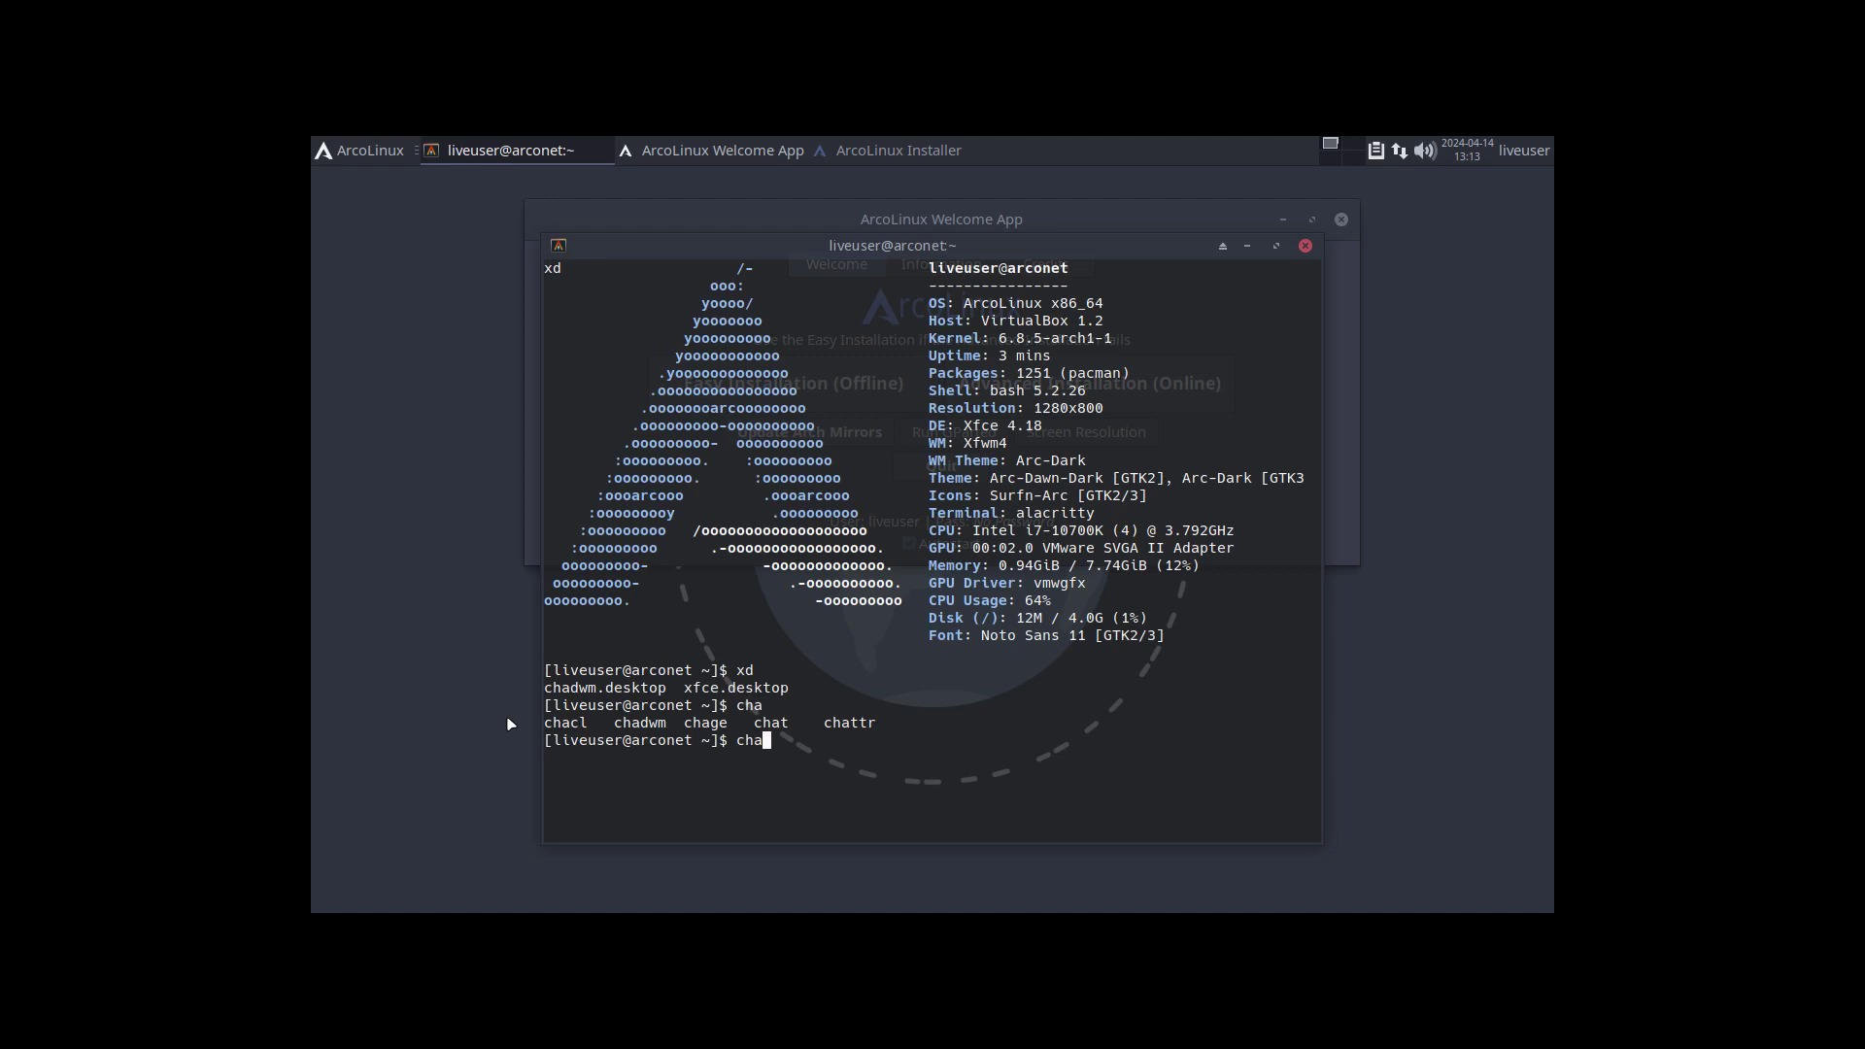
{"action": "key", "text": "BackSpace"}
{"action": "key", "text": "BackSpace"}
{"action": "key", "text": "BackSpace"}
{"action": "type", "text": "lx"}
{"action": "key", "text": "Tab"}
{"action": "key", "text": "Tab"}
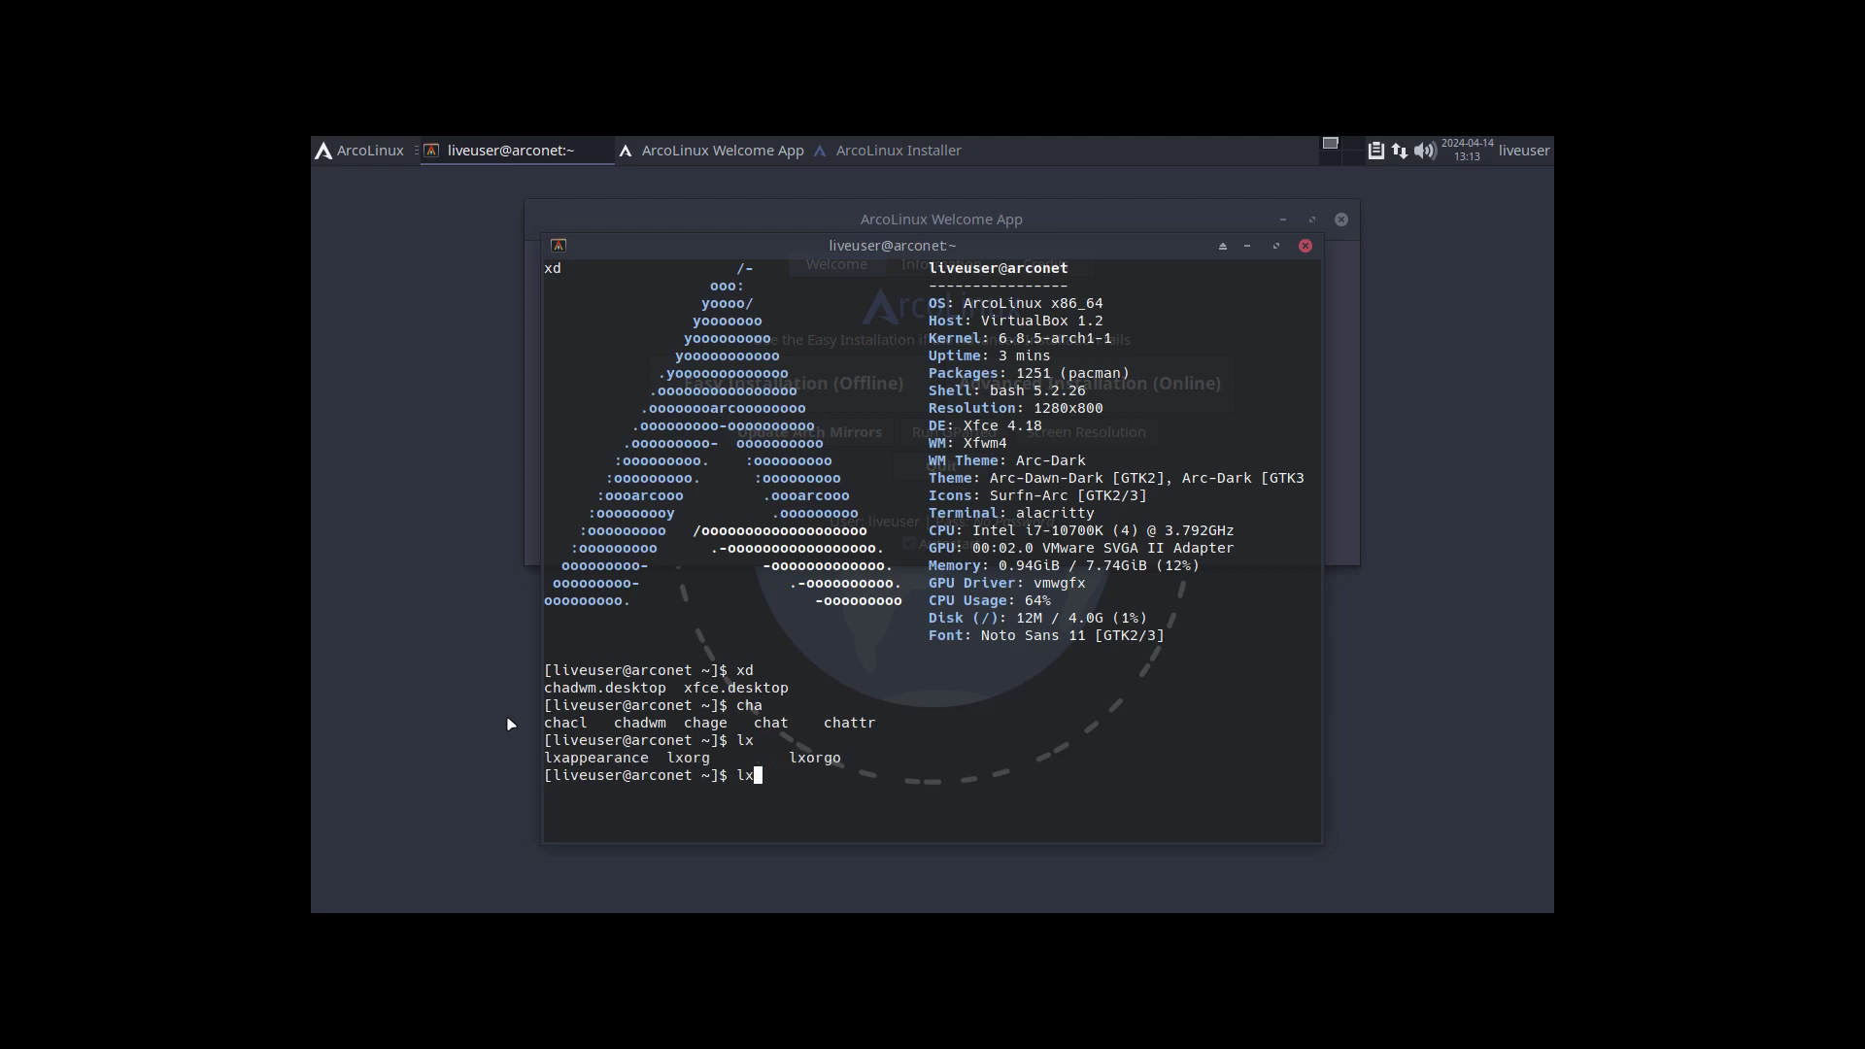
{"action": "key", "text": "BackSpace"}
{"action": "key", "text": "BackSpace"}
{"action": "type", "text": "rofi"}
{"action": "key", "text": "BackSpace"}
{"action": "key", "text": "BackSpace"}
{"action": "key", "text": "BackSpace"}
{"action": "key", "text": "BackSpace"}
{"action": "type", "text": "eww"}
{"action": "key", "text": "BackSpace"}
{"action": "key", "text": "BackSpace"}
{"action": "key", "text": "BackSpace"}
{"action": "key", "text": "BackSpace"}
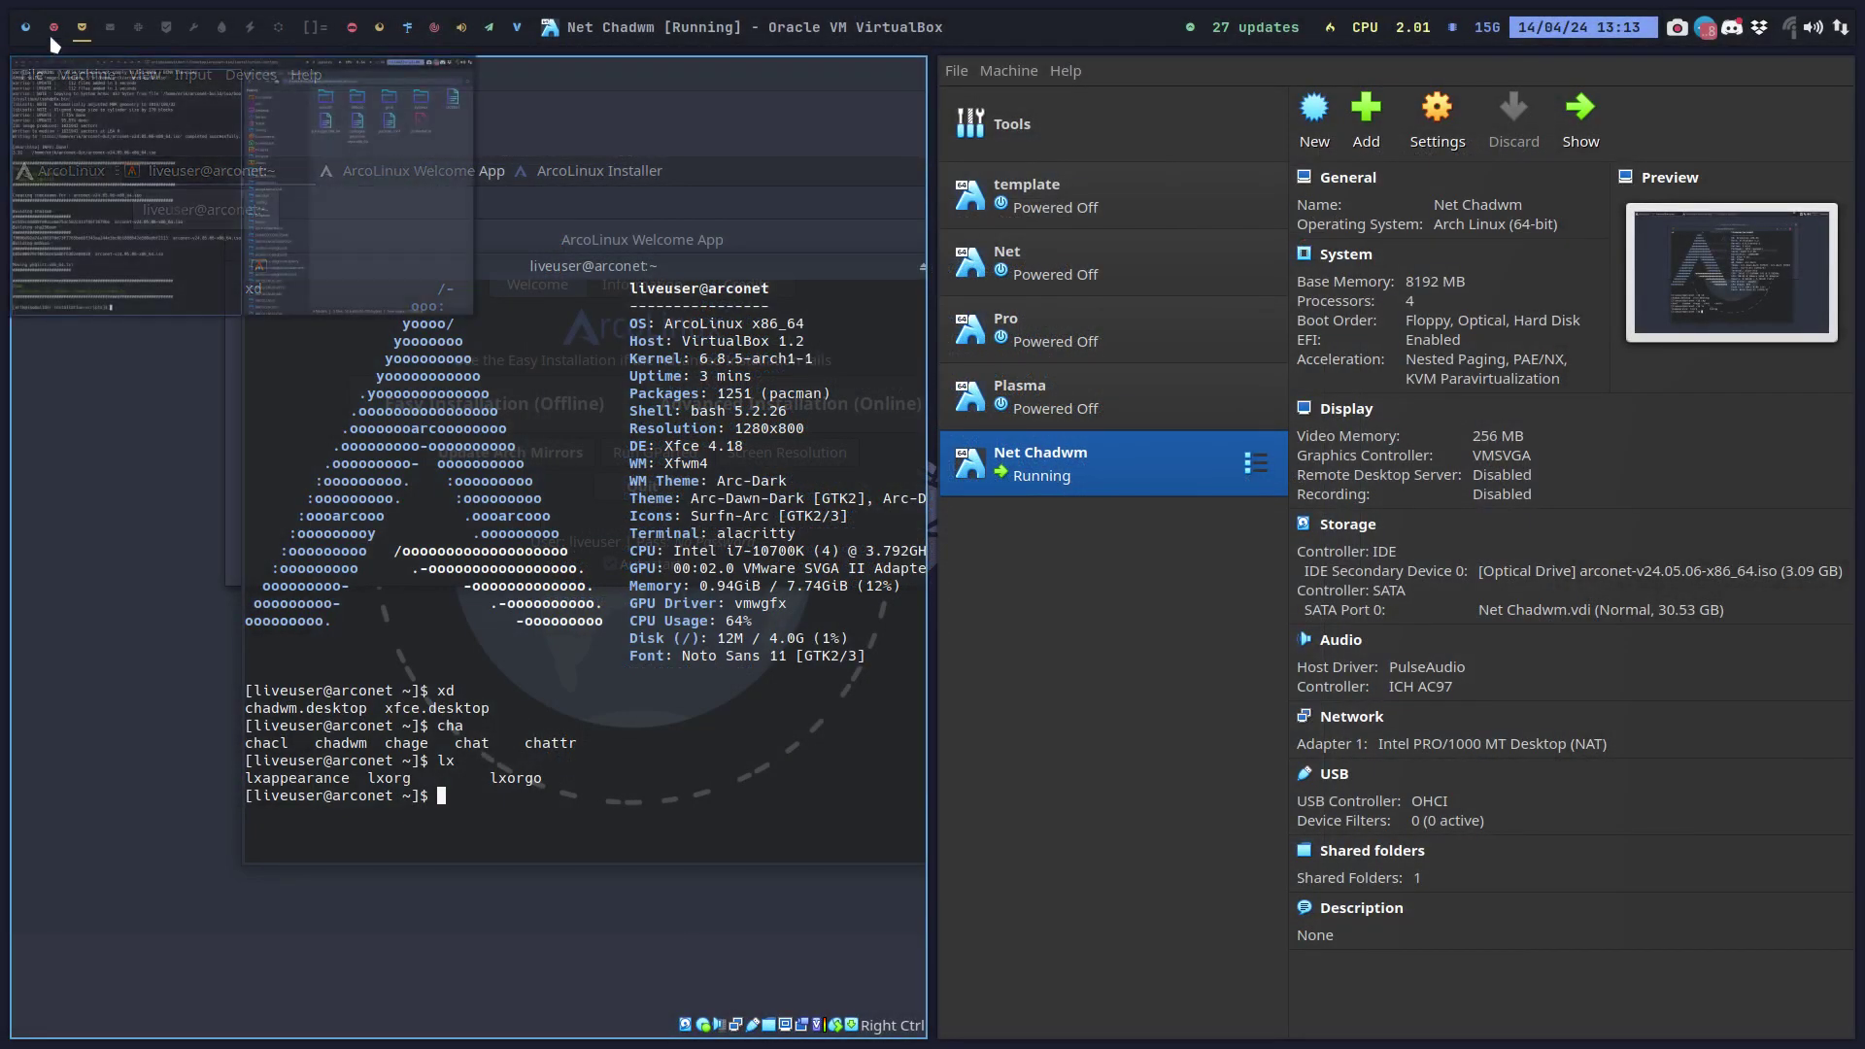
Open calamares/modules/netinstall-desktop.yaml in the GitHub repository.
{"action": "left_click", "coordinate": [53, 29]}
{"action": "left_click", "coordinate": [22, 37]}
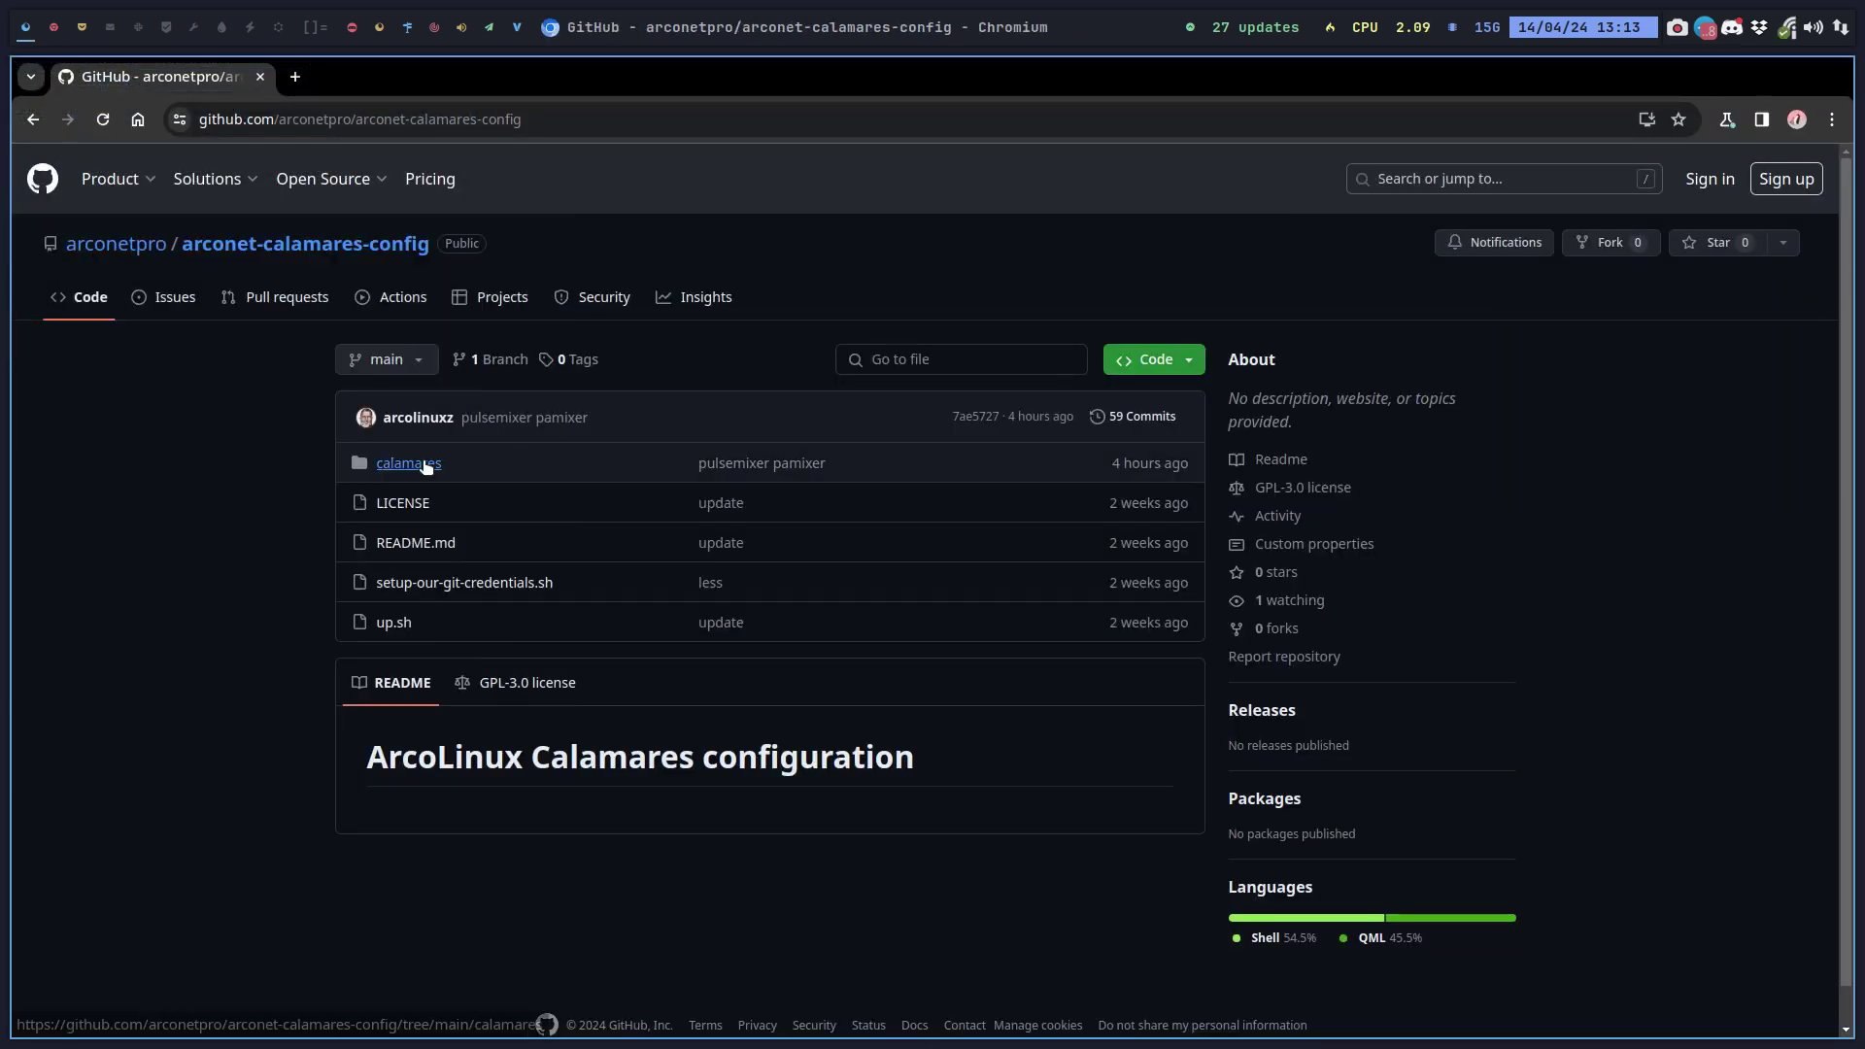
{"action": "left_click", "coordinate": [420, 466]}
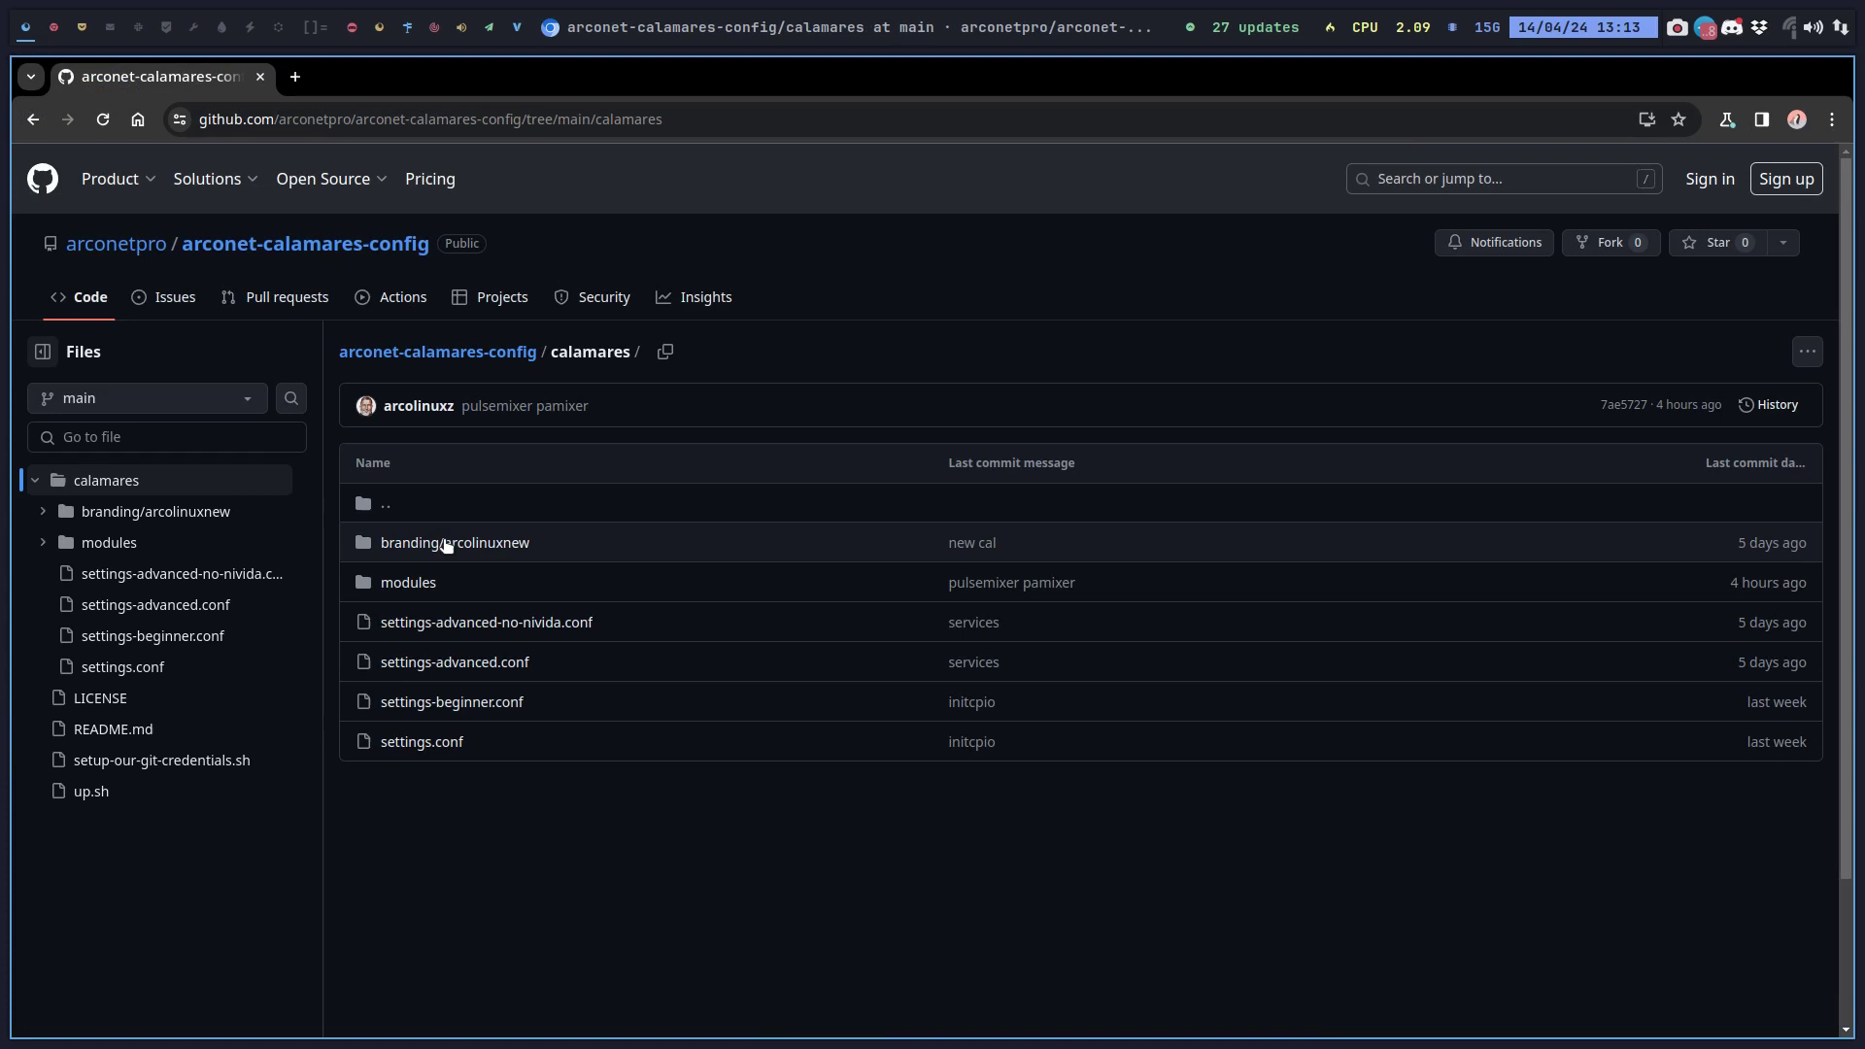
{"action": "left_click", "coordinate": [424, 586]}
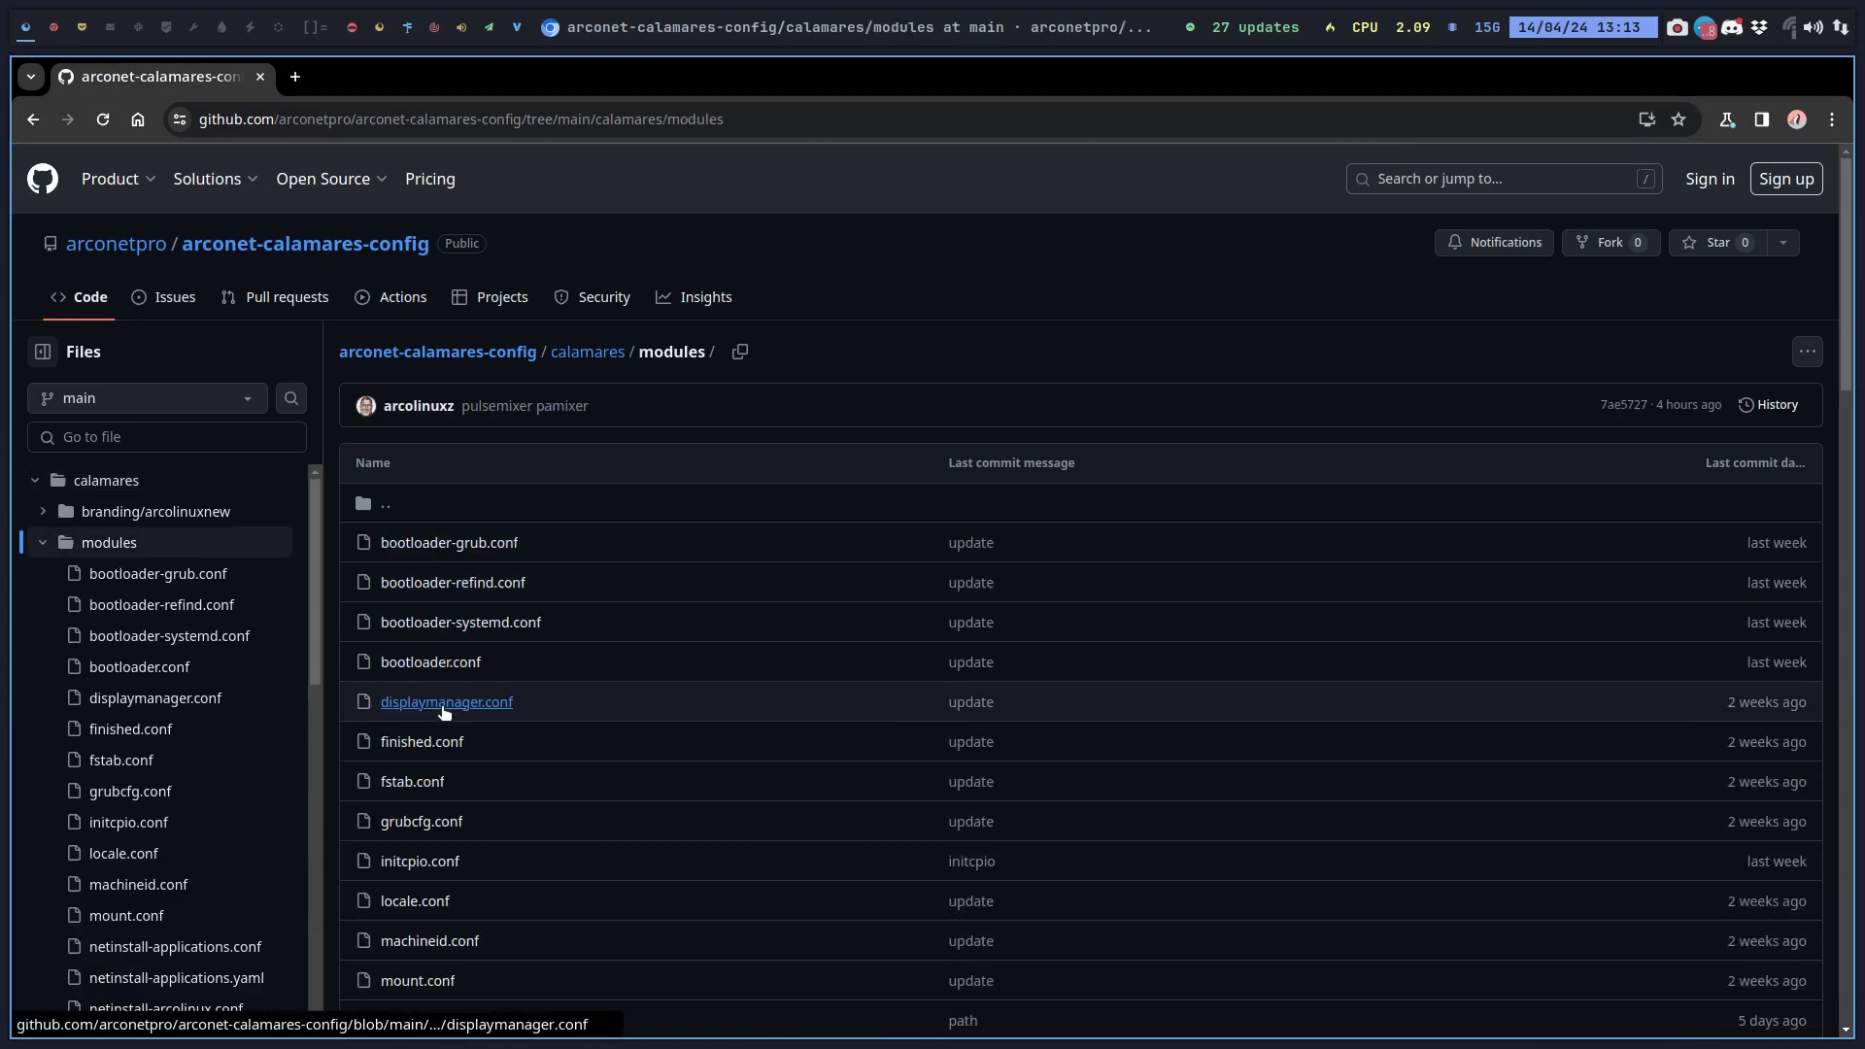
{"action": "scroll", "coordinate": [444, 714], "scroll_direction": "down", "scroll_amount": 3}
{"action": "scroll", "coordinate": [443, 716], "scroll_direction": "down", "scroll_amount": 4}
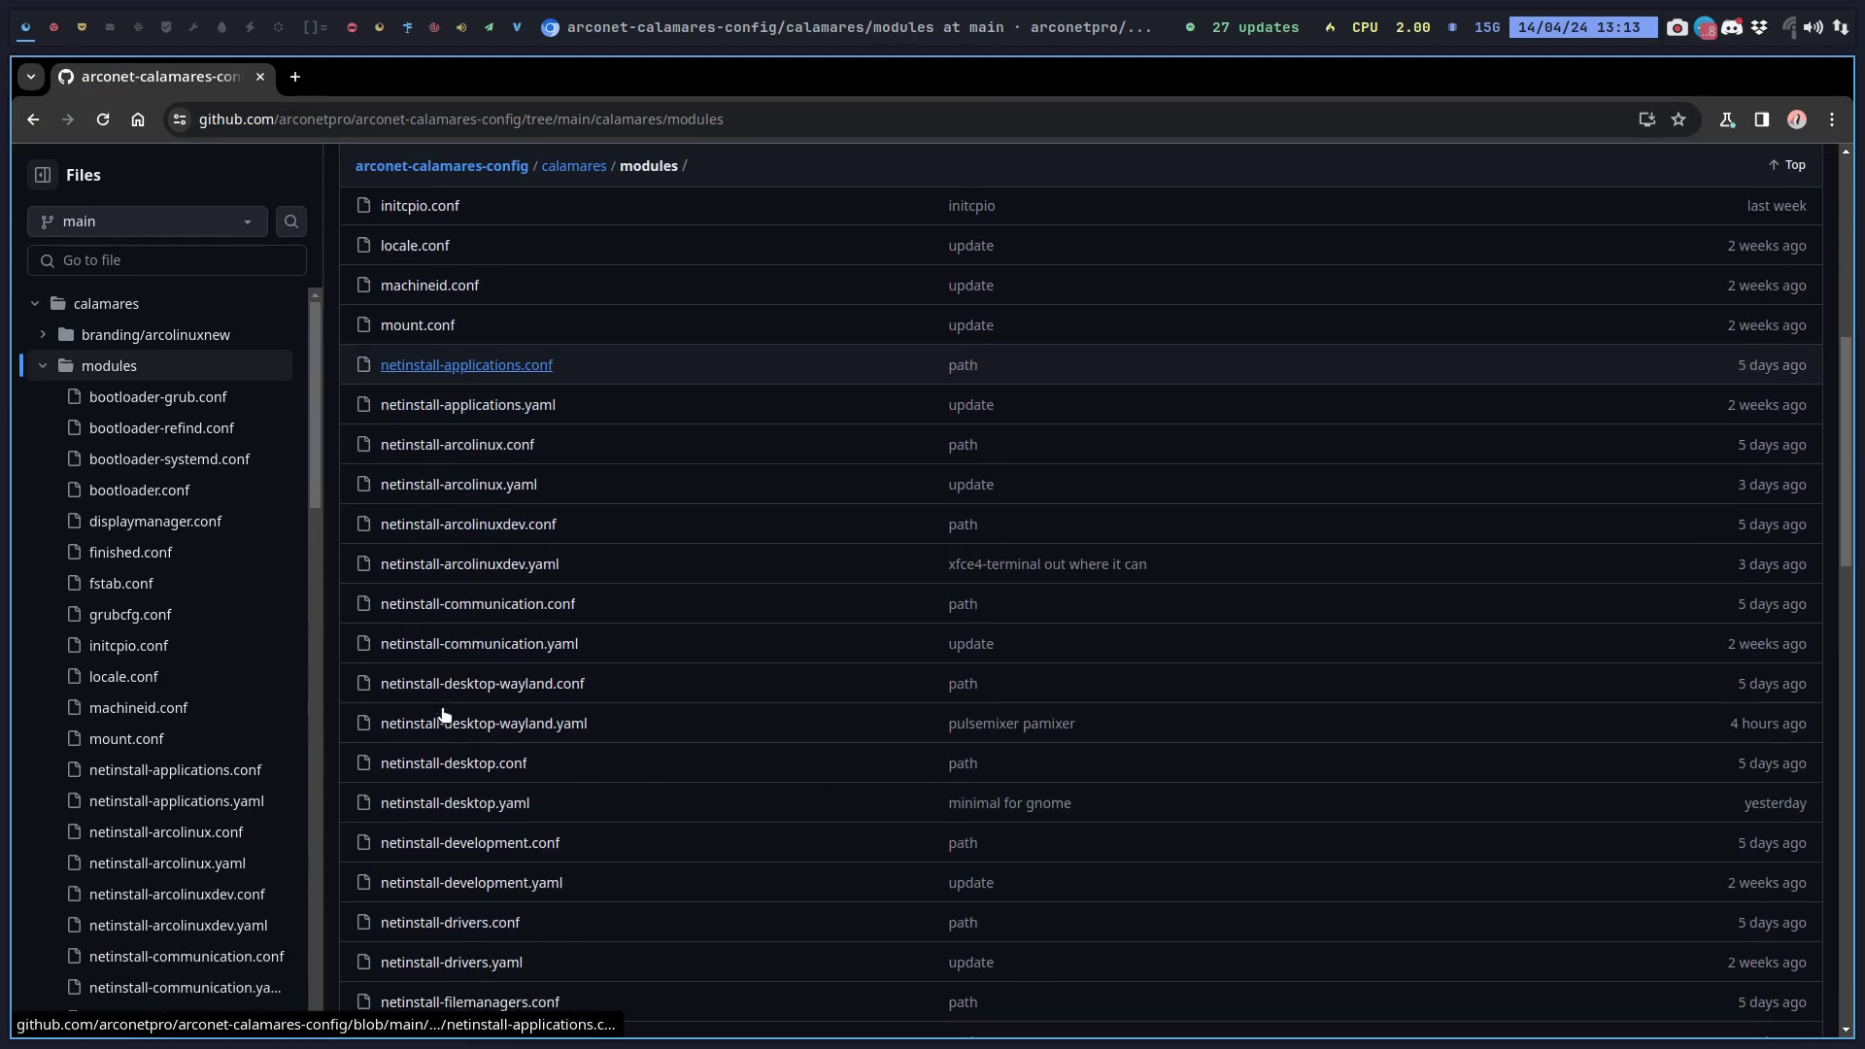
{"action": "left_click", "coordinate": [494, 803]}
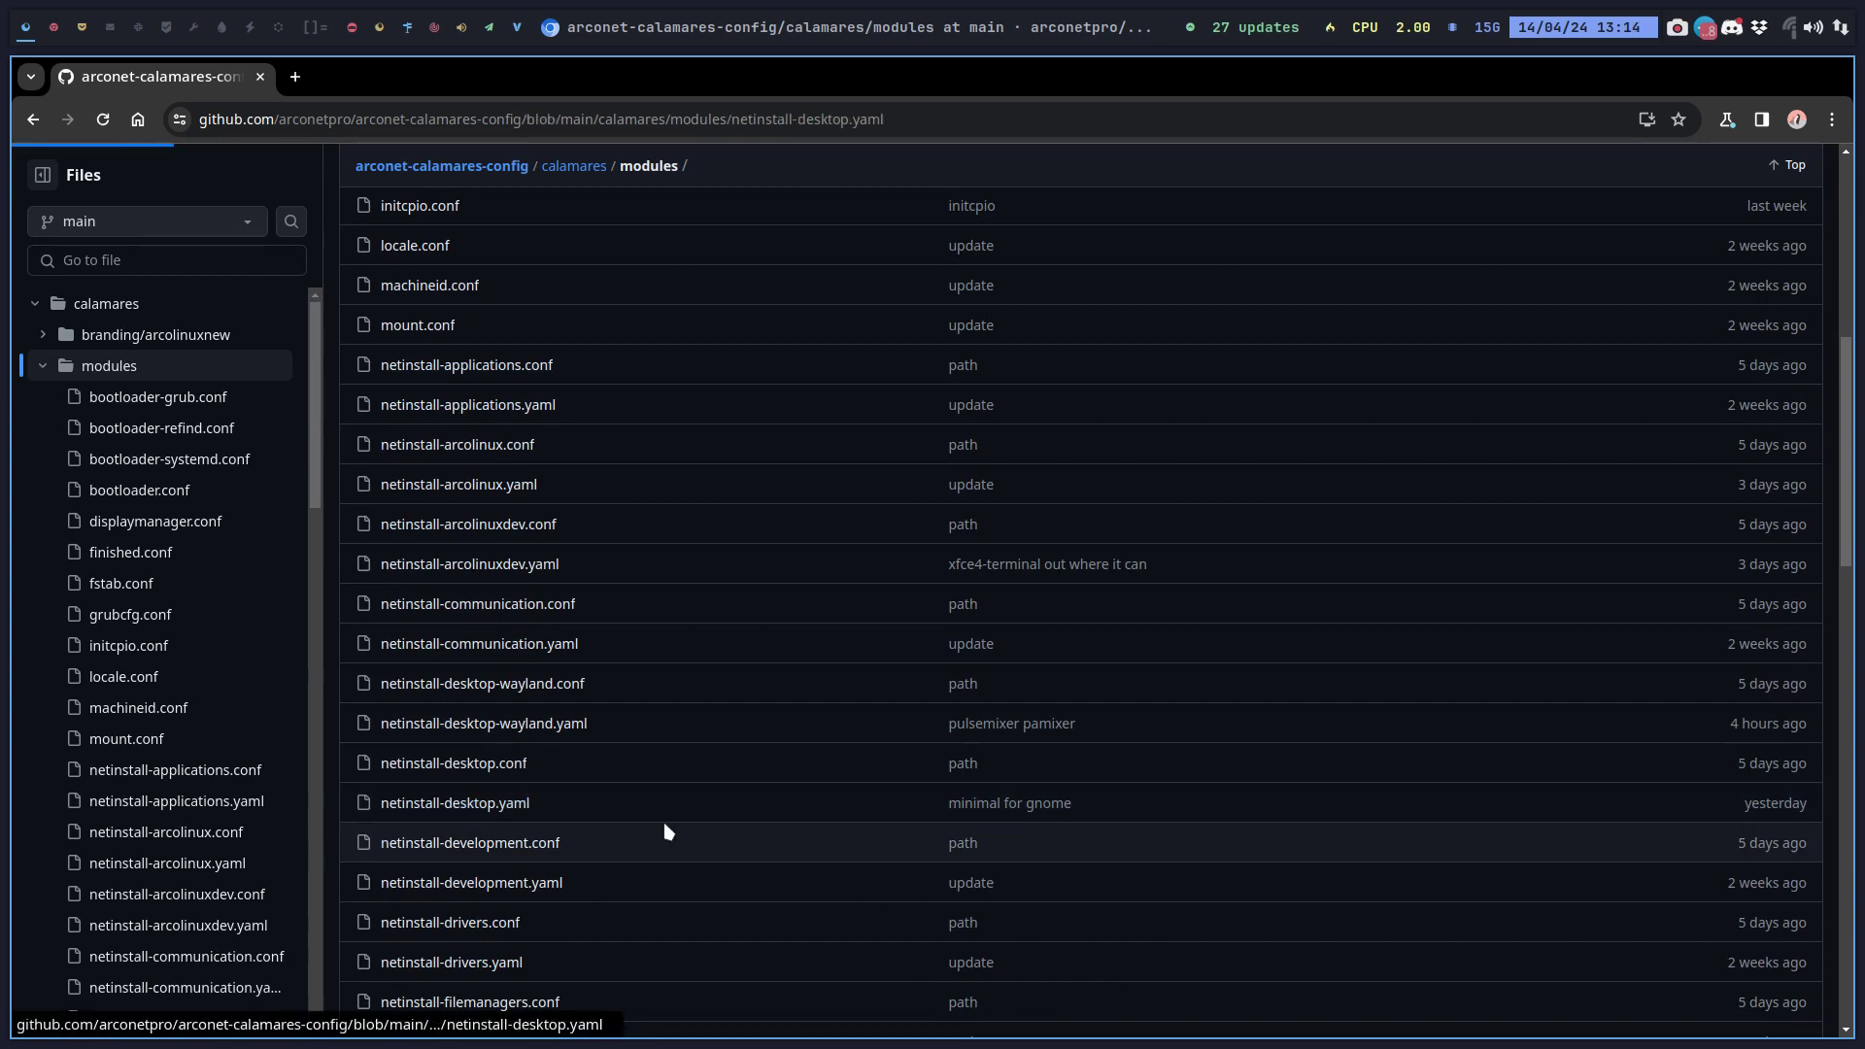
{"action": "scroll", "coordinate": [662, 823], "scroll_direction": "down", "scroll_amount": 12}
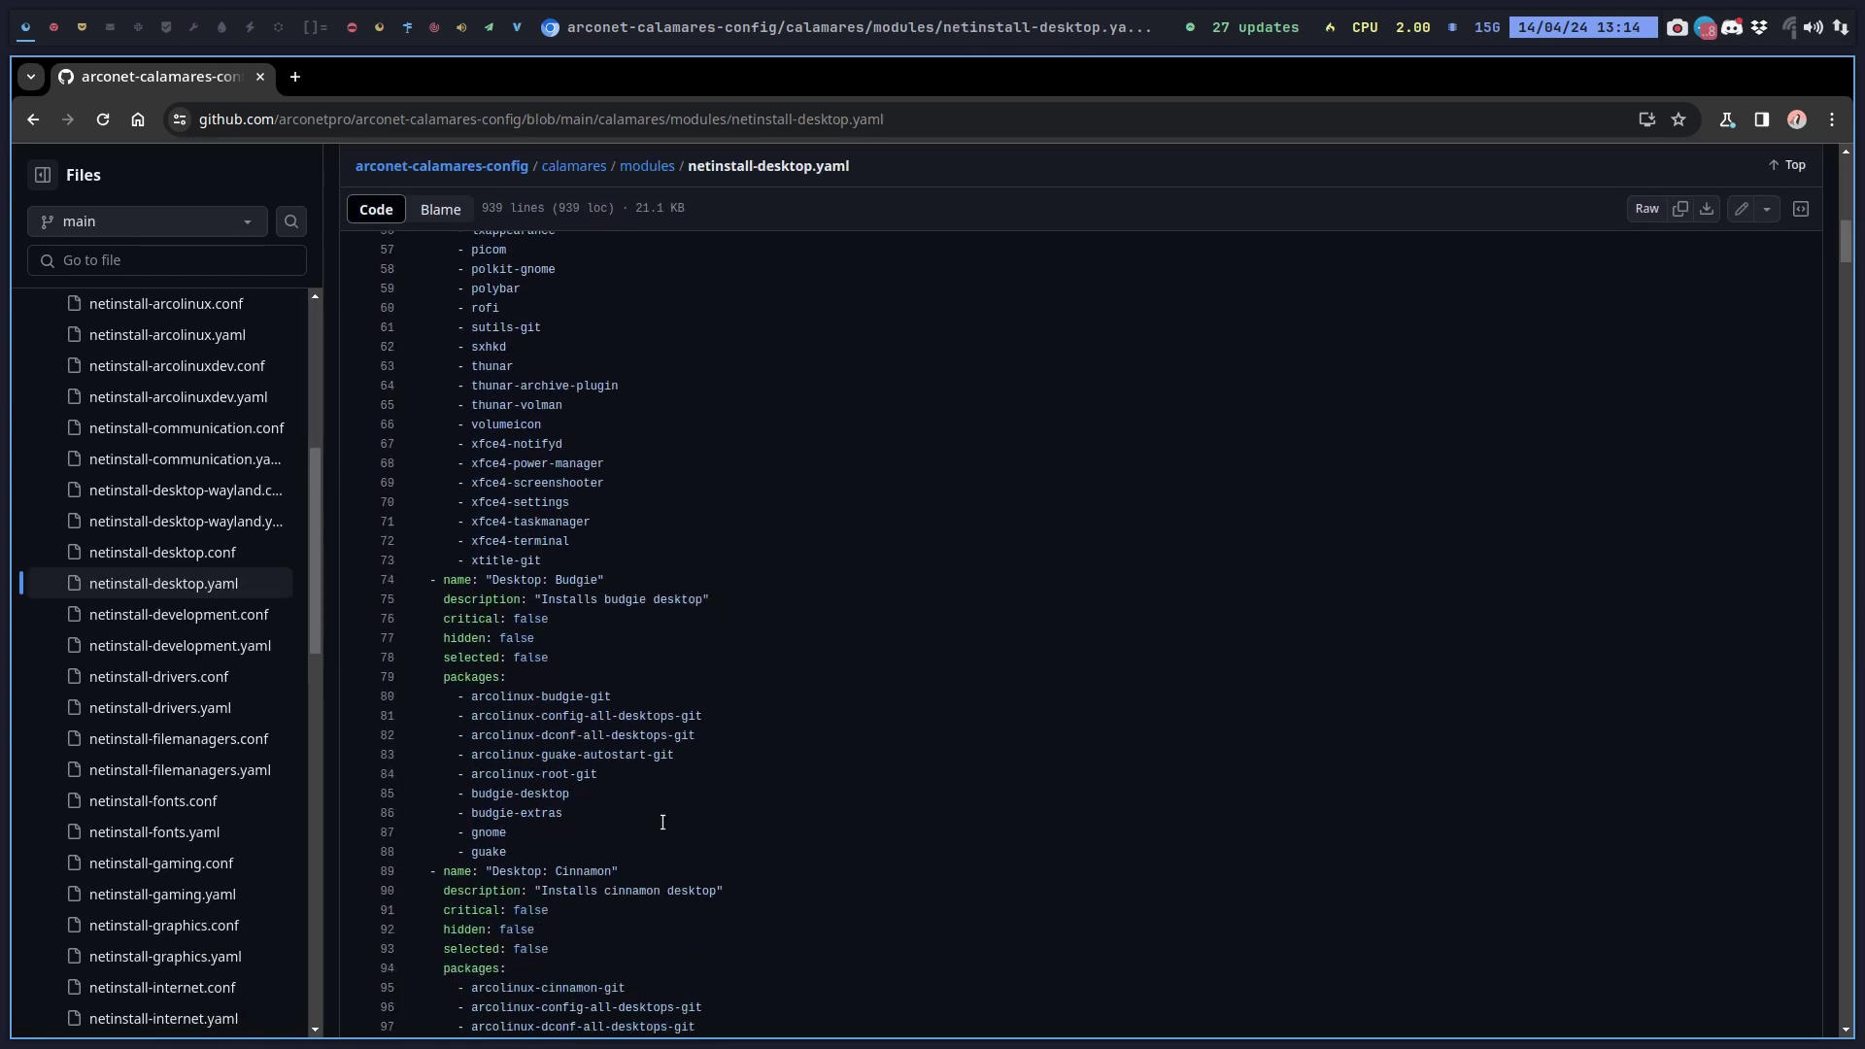
Find 'chad' and point out the alacritty, chadwm pacman hook, lolcat and lxappearance packages, then return to the VM.
{"action": "key", "text": "ctrl+f"}
{"action": "type", "text": "chad"}
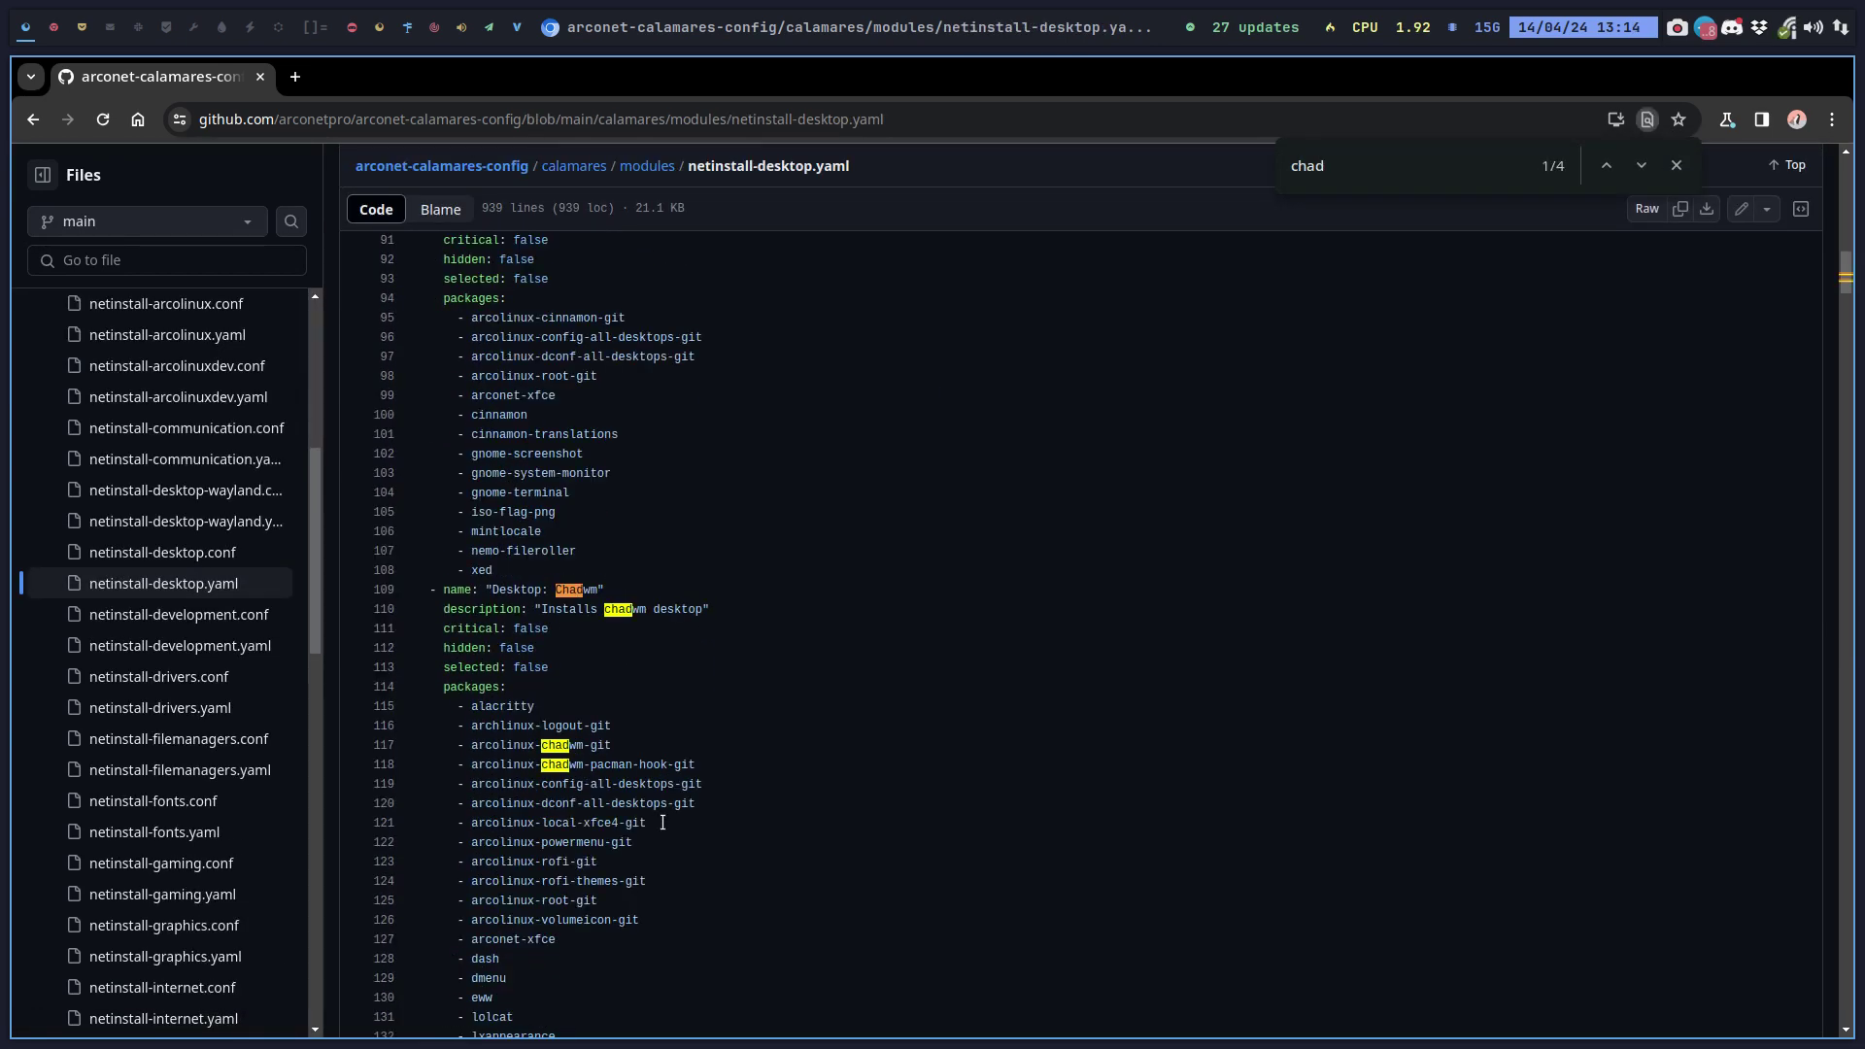
{"action": "left_click", "coordinate": [738, 709]}
{"action": "scroll", "coordinate": [737, 714], "scroll_direction": "down", "scroll_amount": 6}
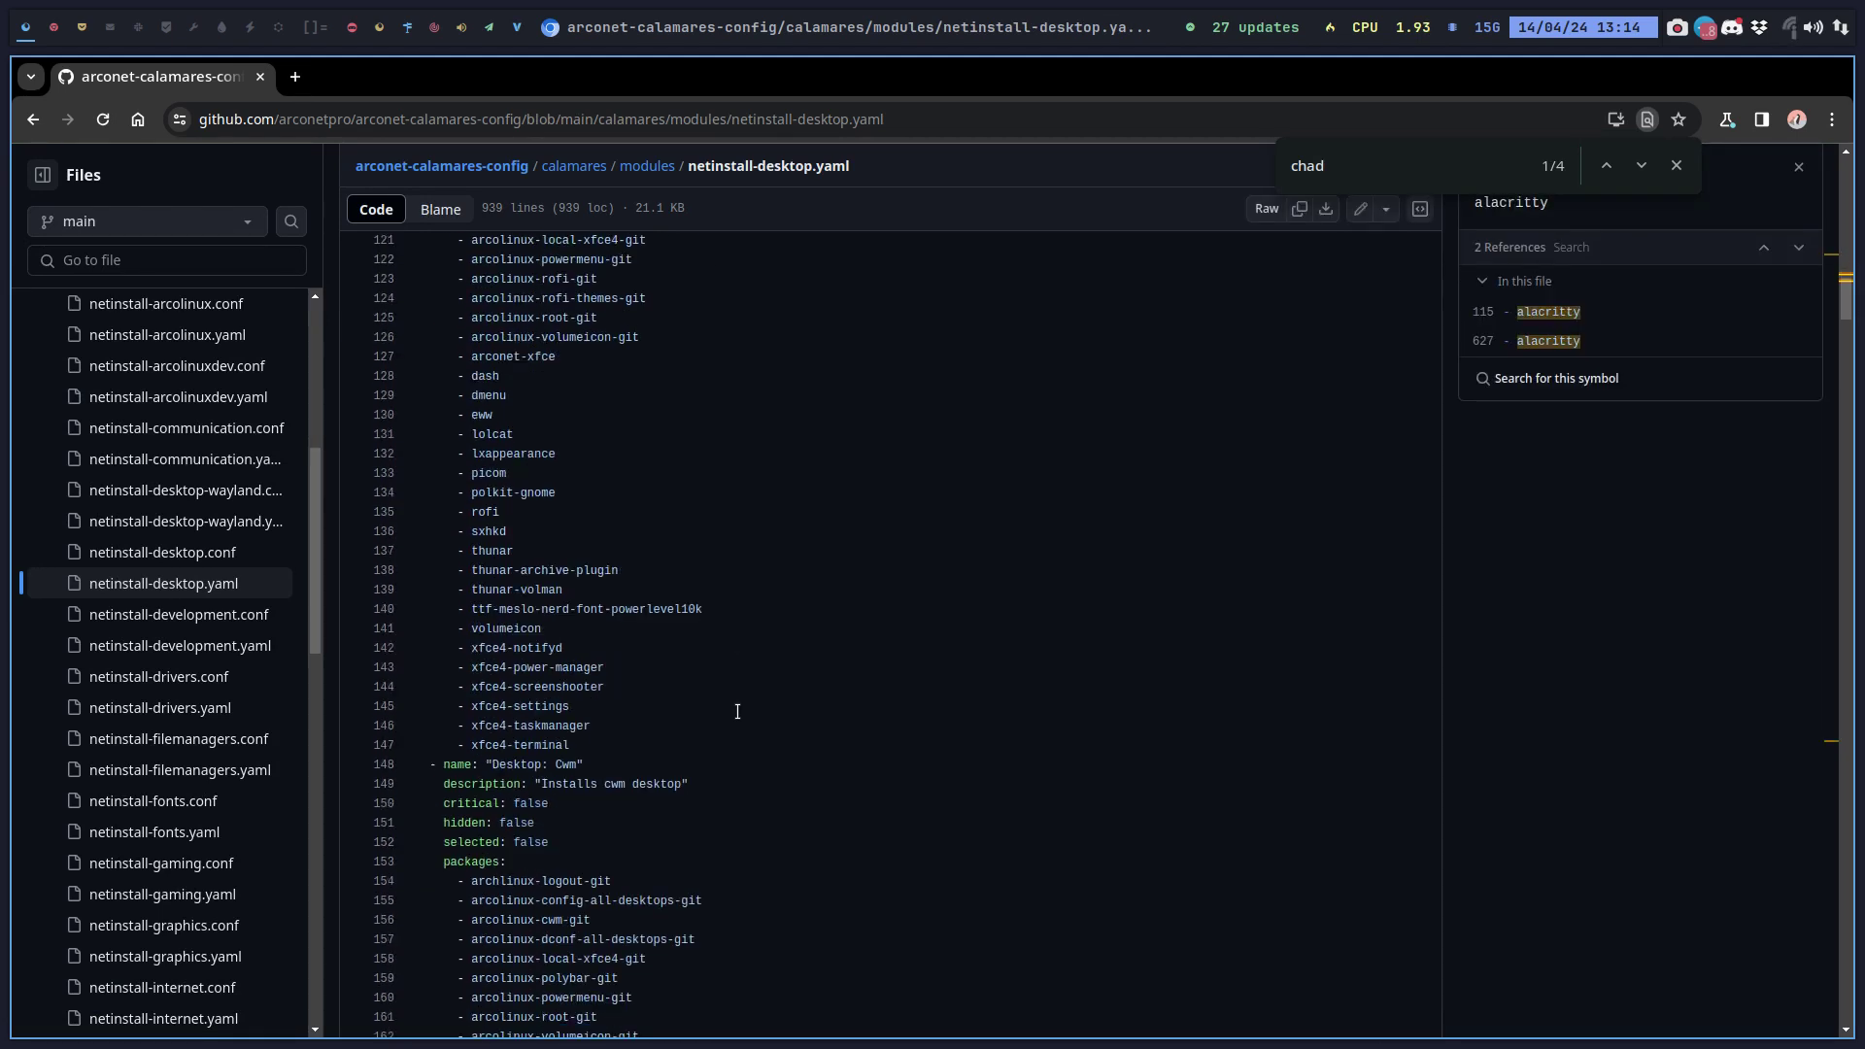
{"action": "left_click_drag", "start_coordinate": [580, 741], "coordinate": [439, 473]}
{"action": "left_click", "coordinate": [544, 531]}
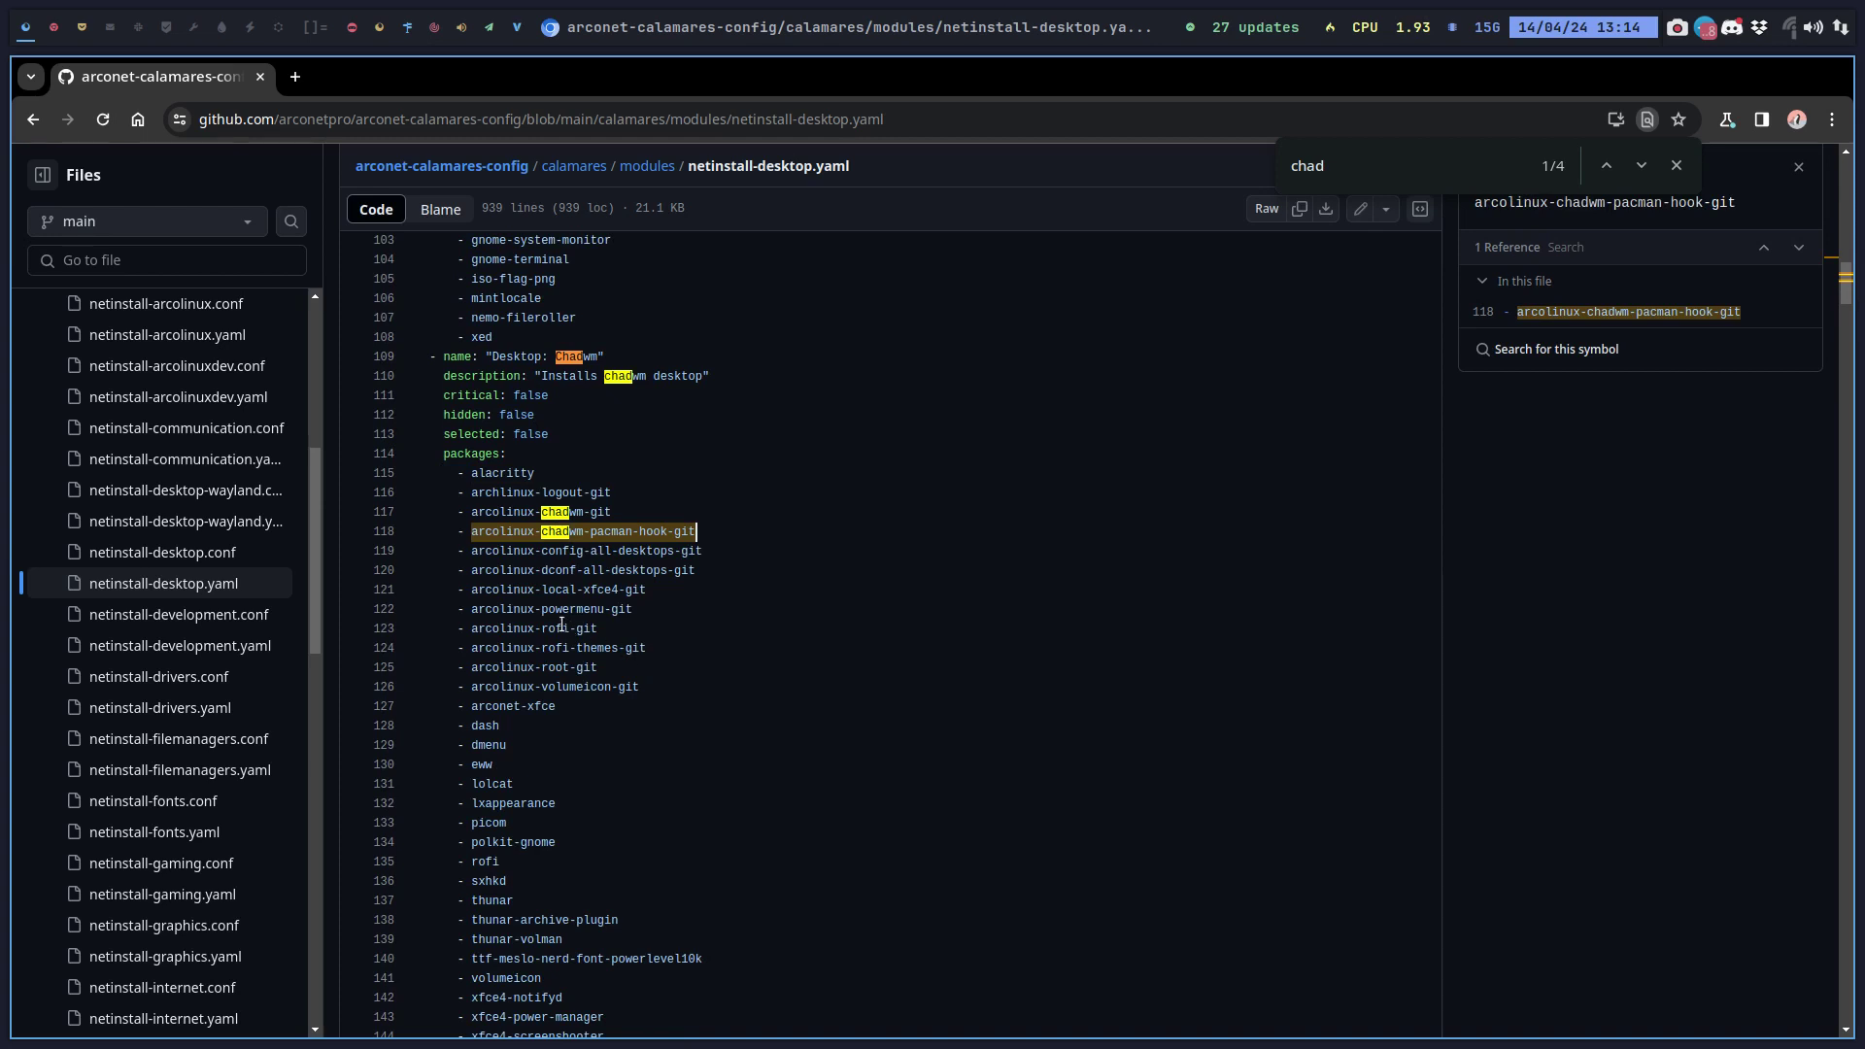
{"action": "left_click", "coordinate": [491, 782]}
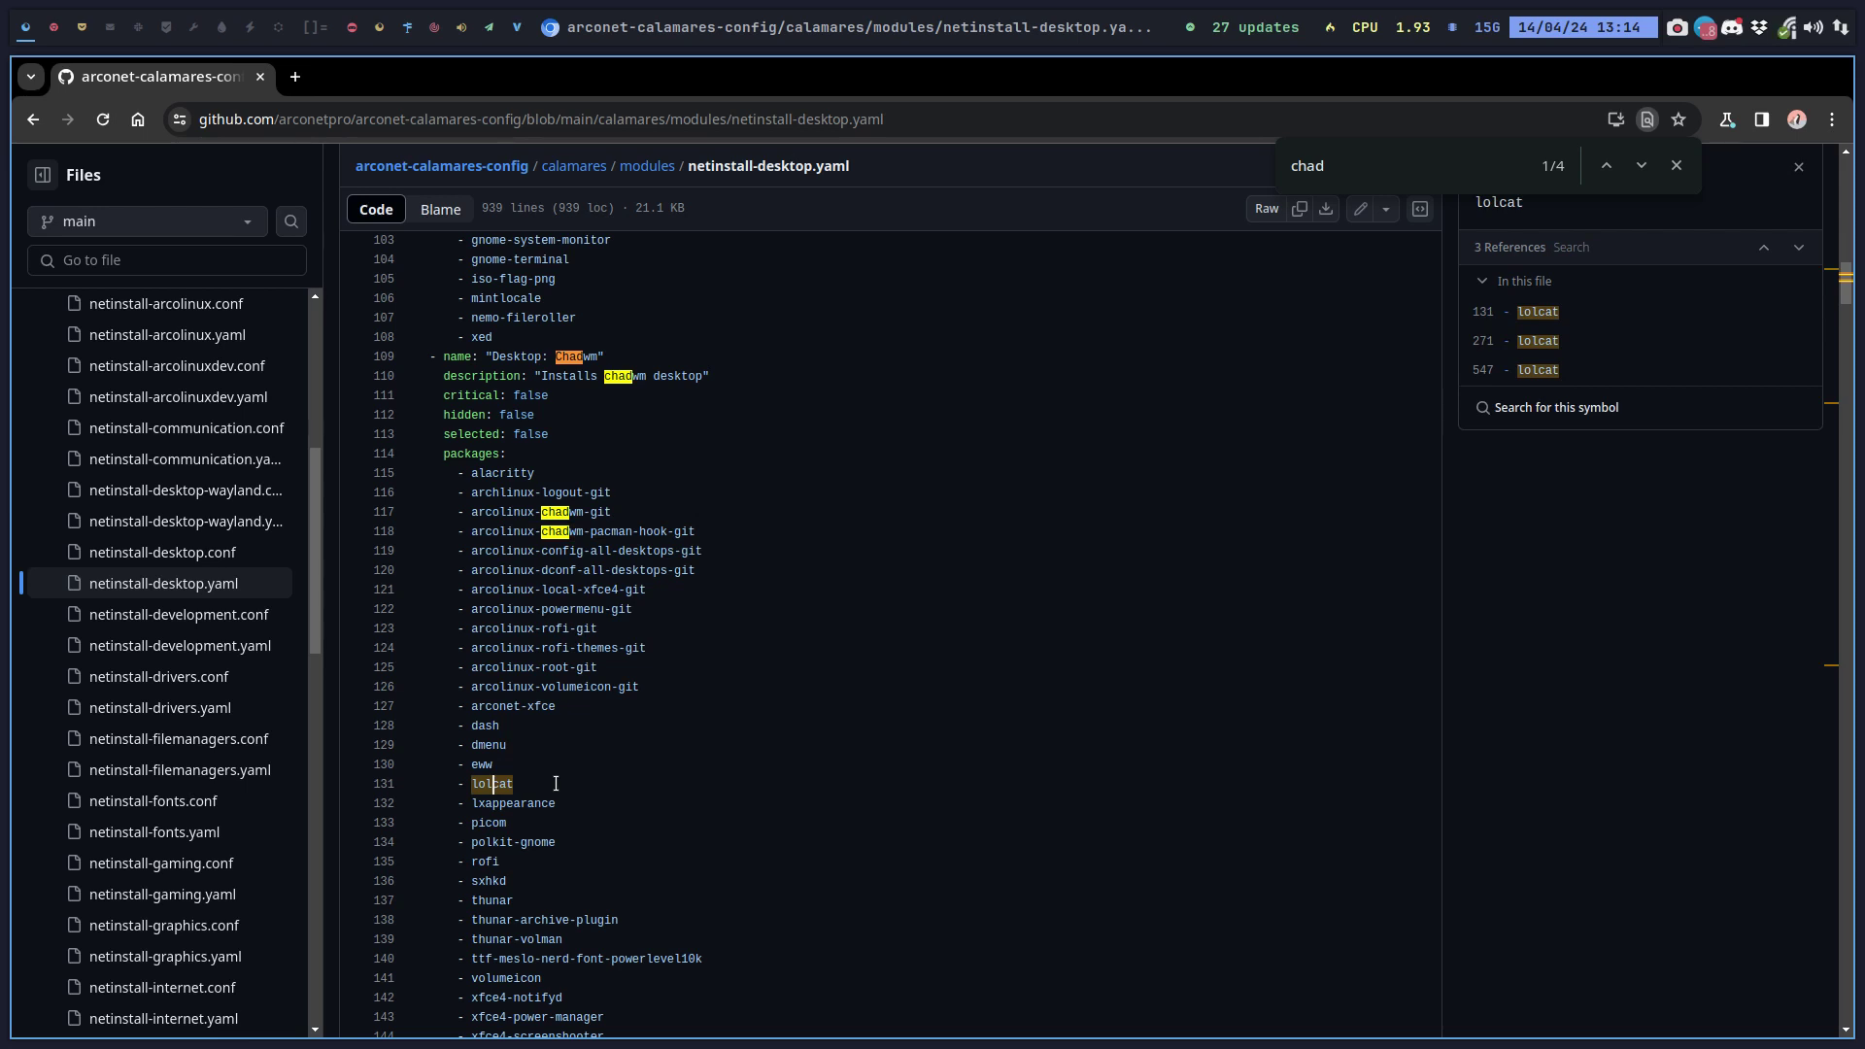
{"action": "left_click", "coordinate": [542, 803]}
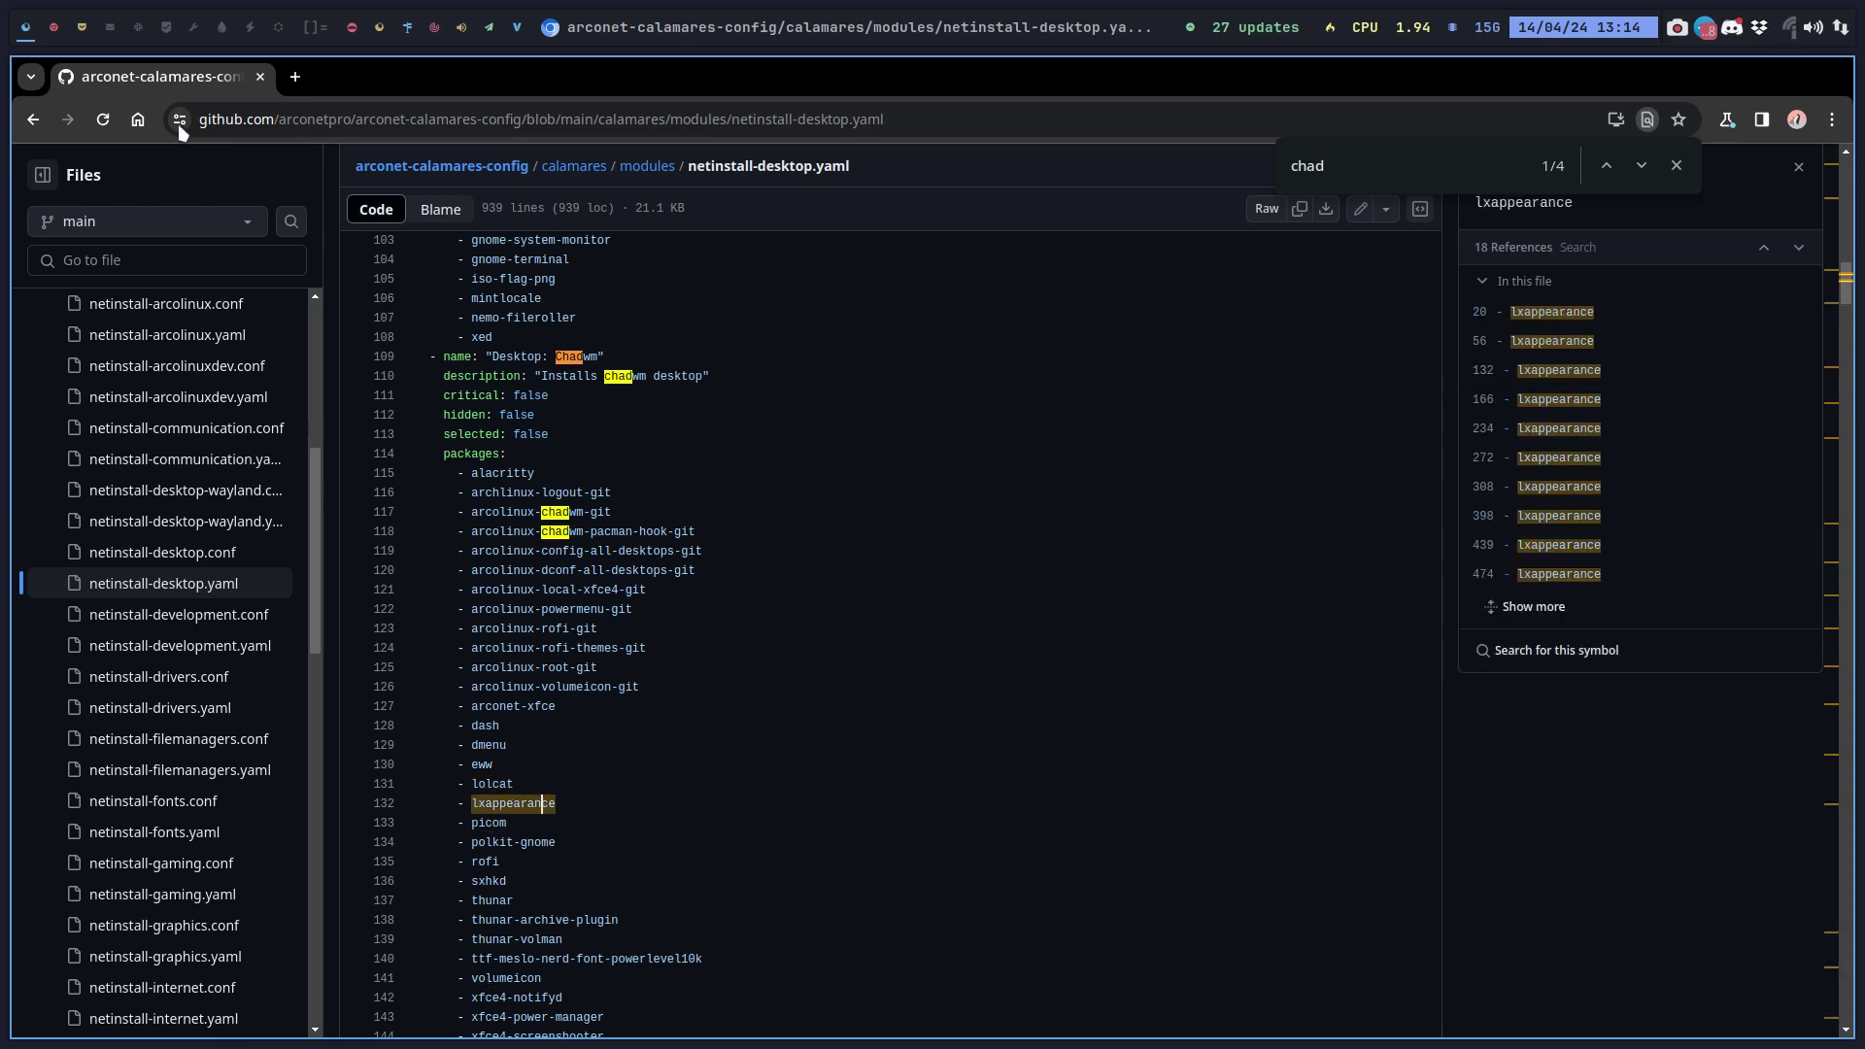
{"action": "left_click", "coordinate": [82, 27]}
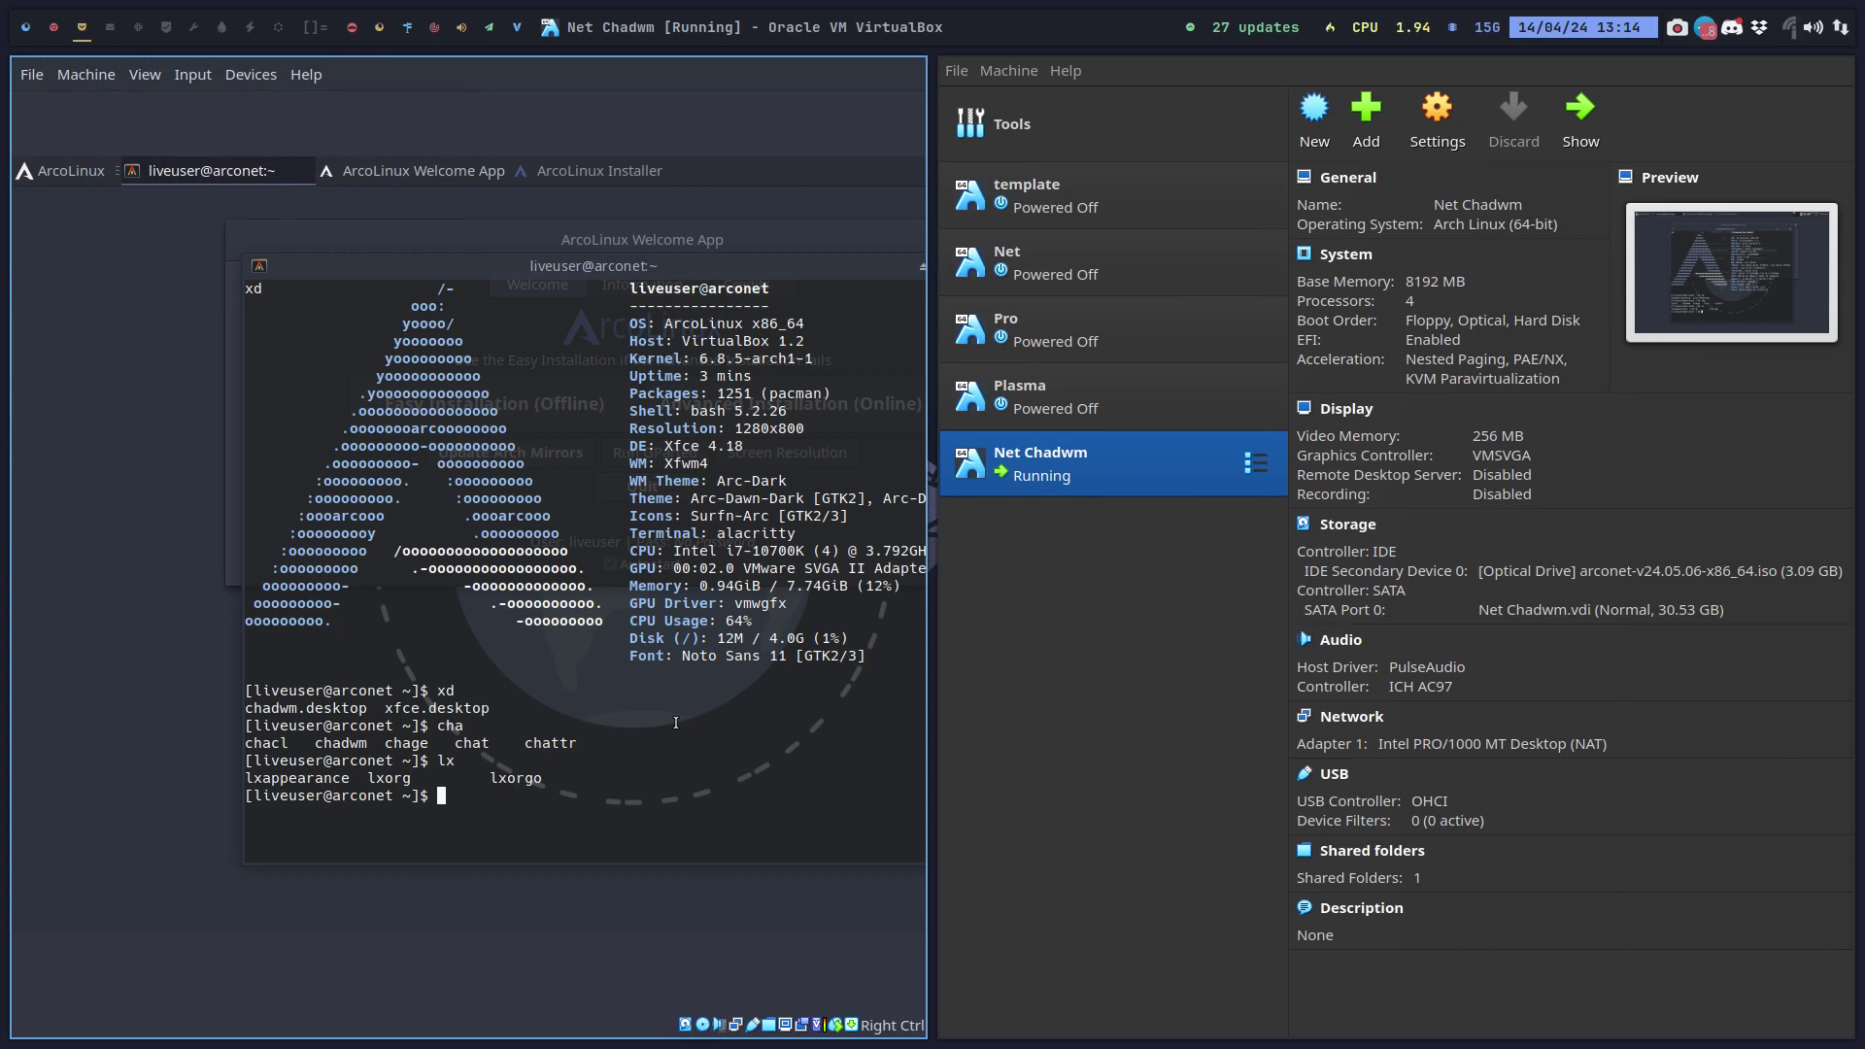
Select the arconet ISO in SHARED-CORETEAM, then the new 3.1 GiB ISO in Desktop/arconet-Out.
{"action": "left_click", "coordinate": [110, 27]}
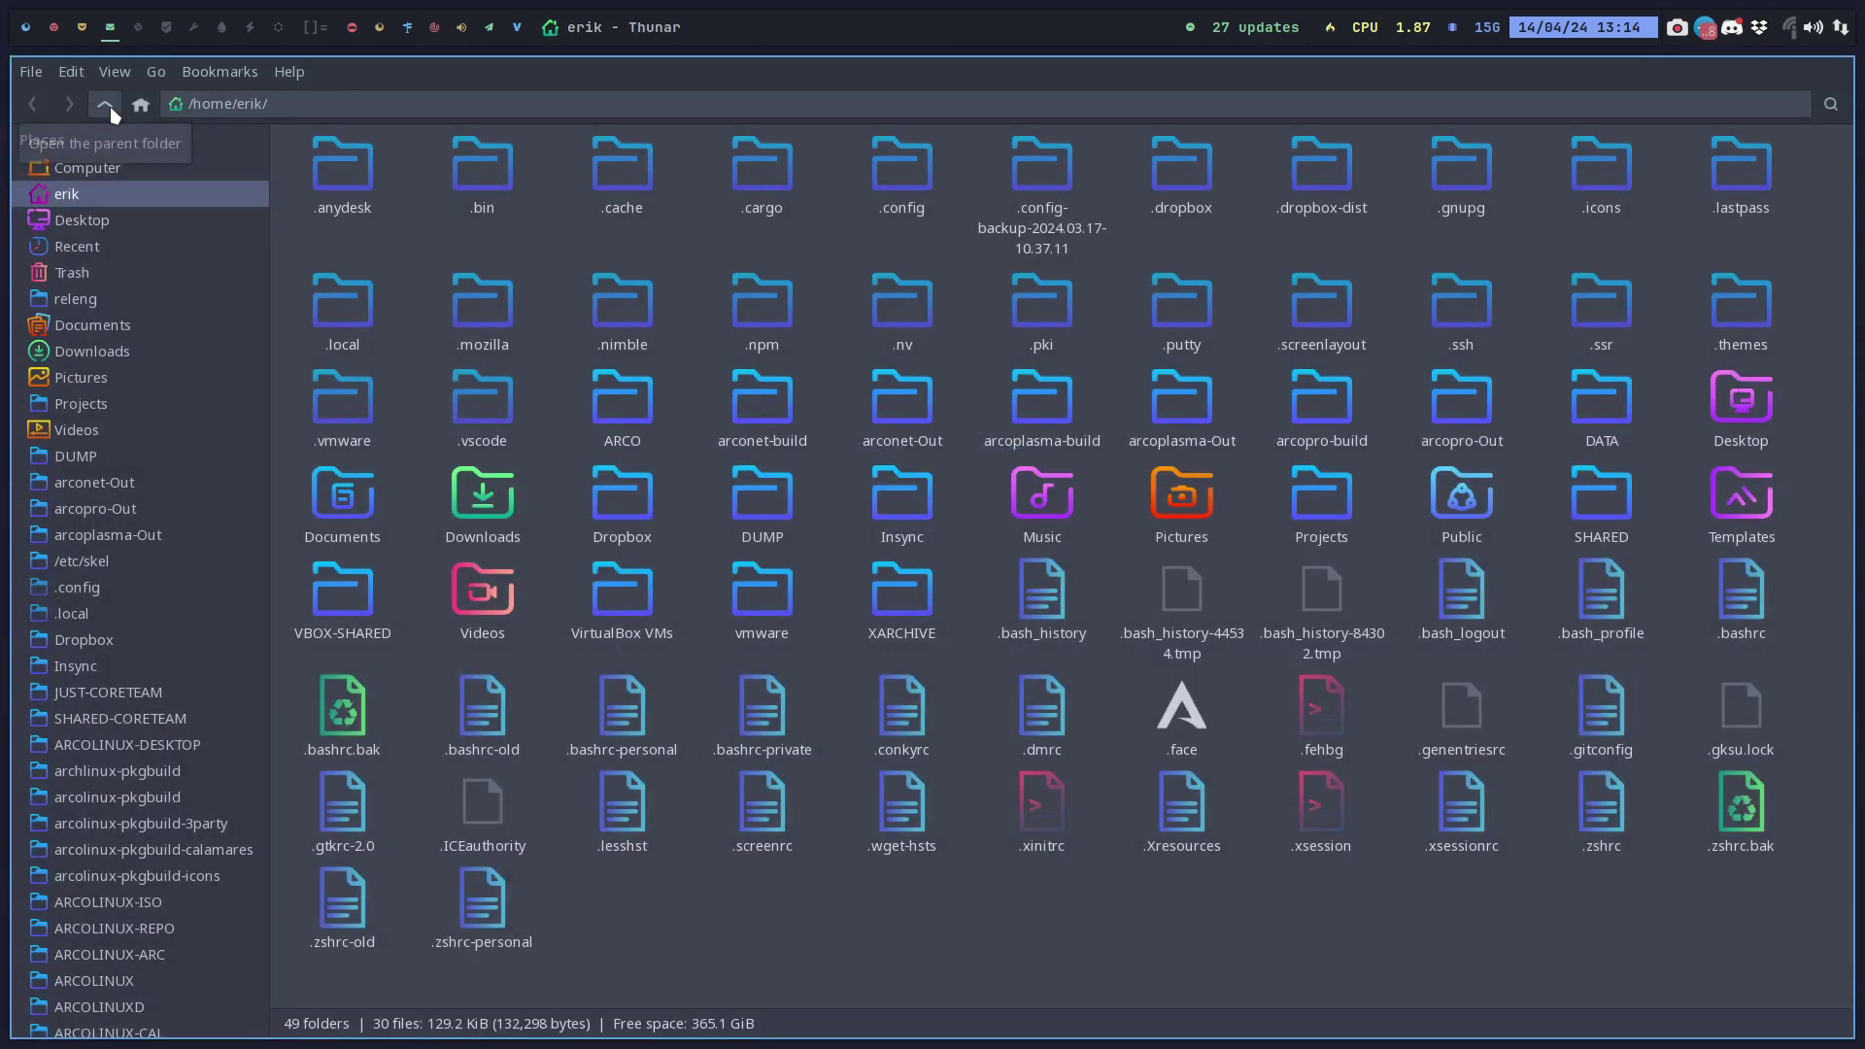
{"action": "left_click", "coordinate": [173, 721]}
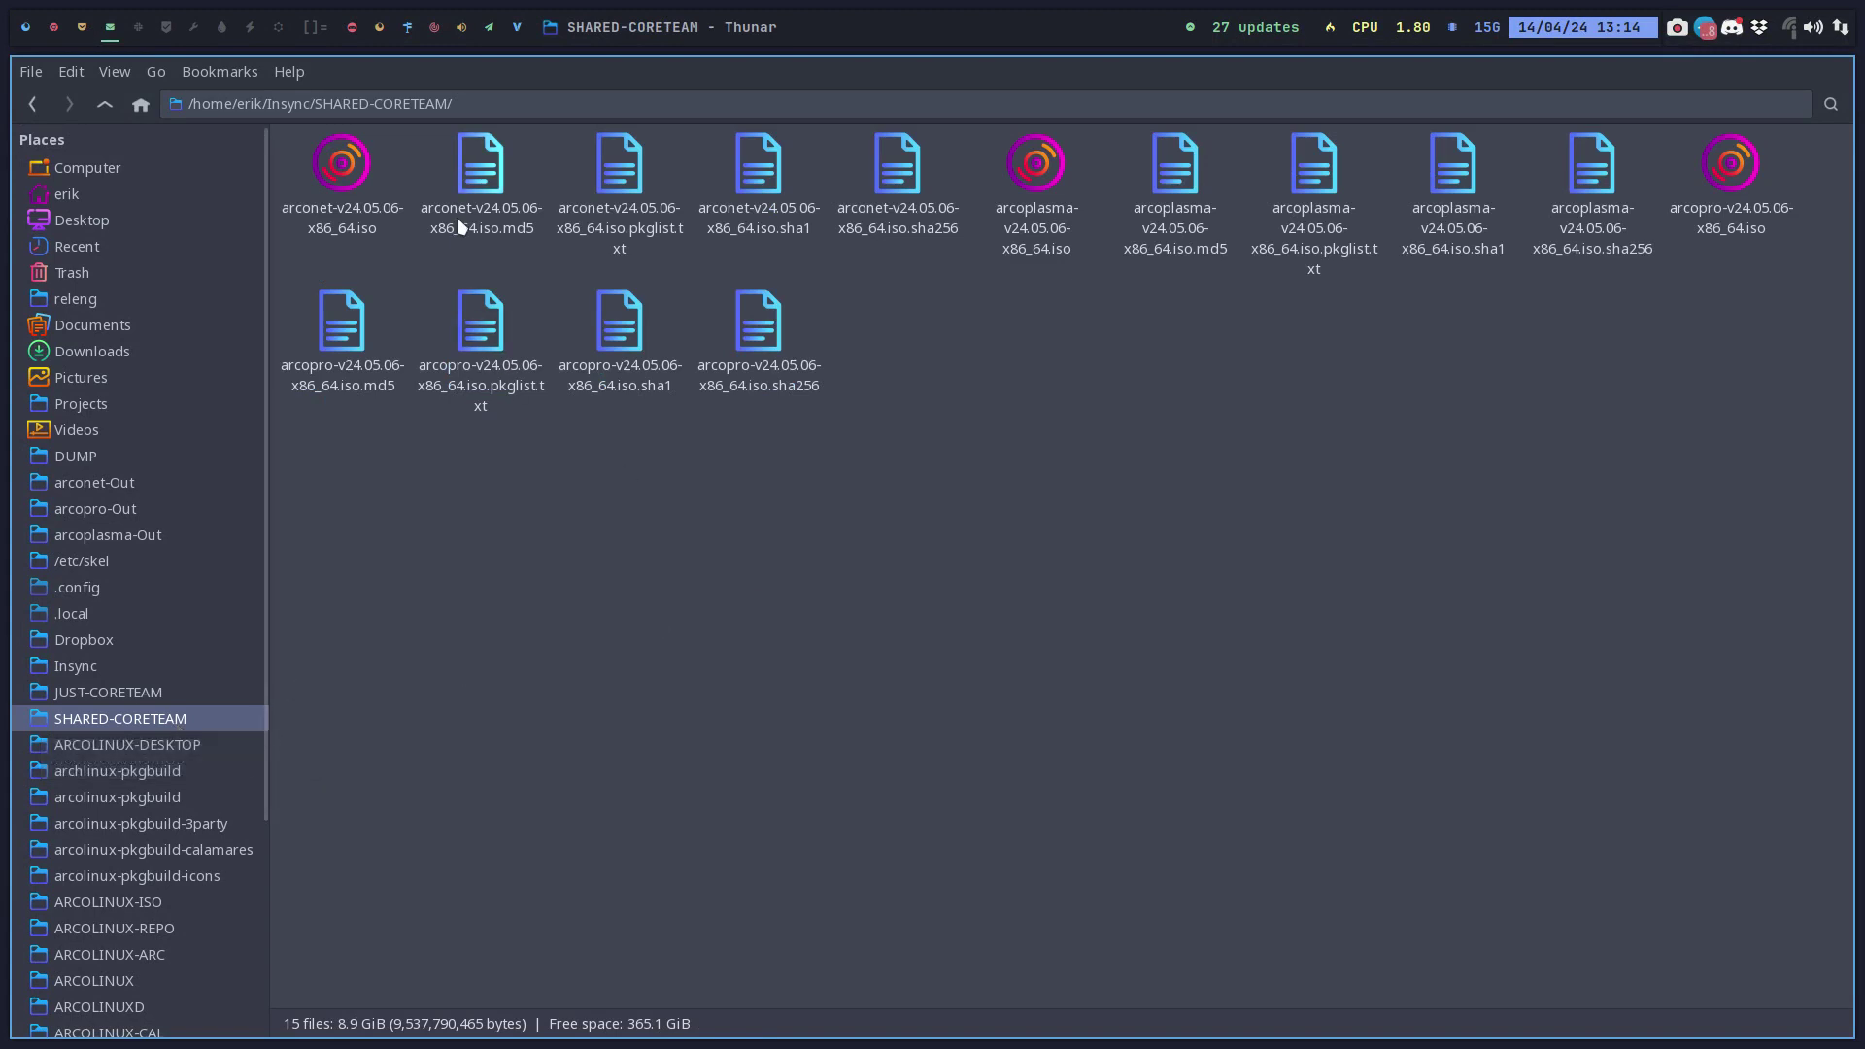
{"action": "left_click", "coordinate": [341, 166]}
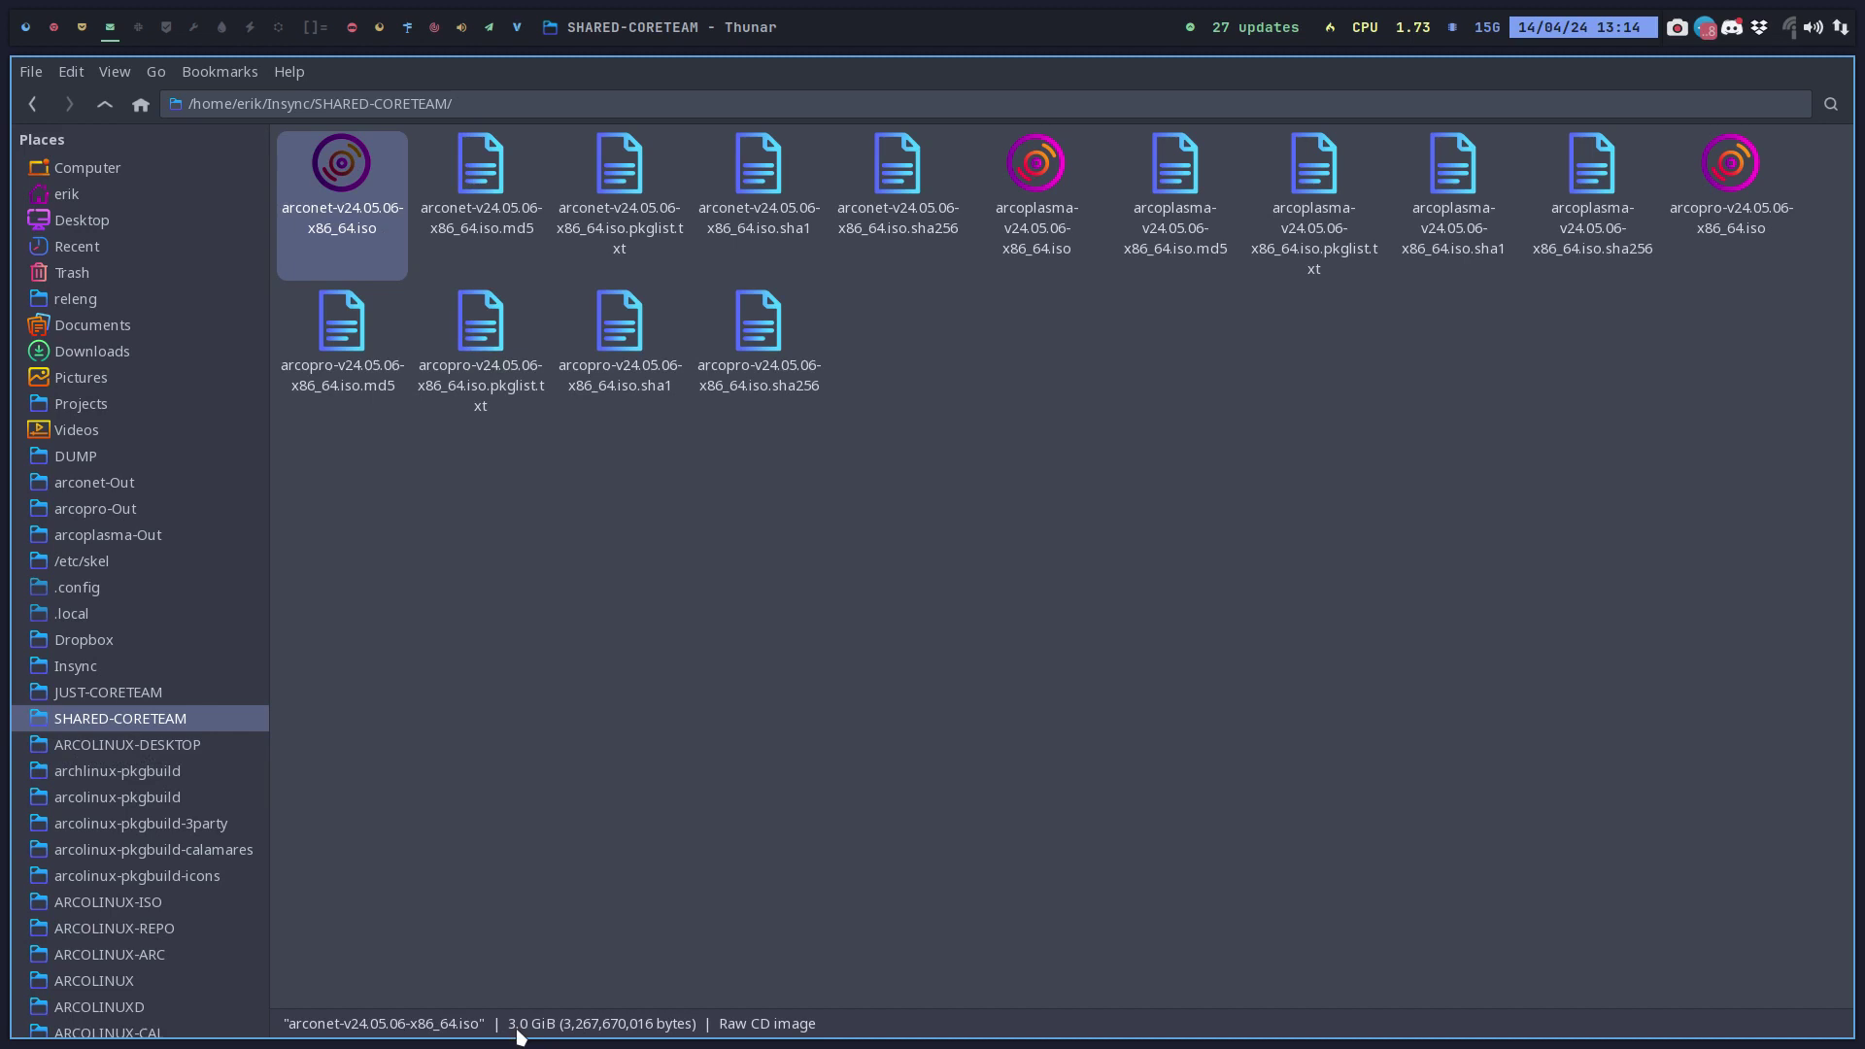
{"action": "left_click", "coordinate": [95, 219]}
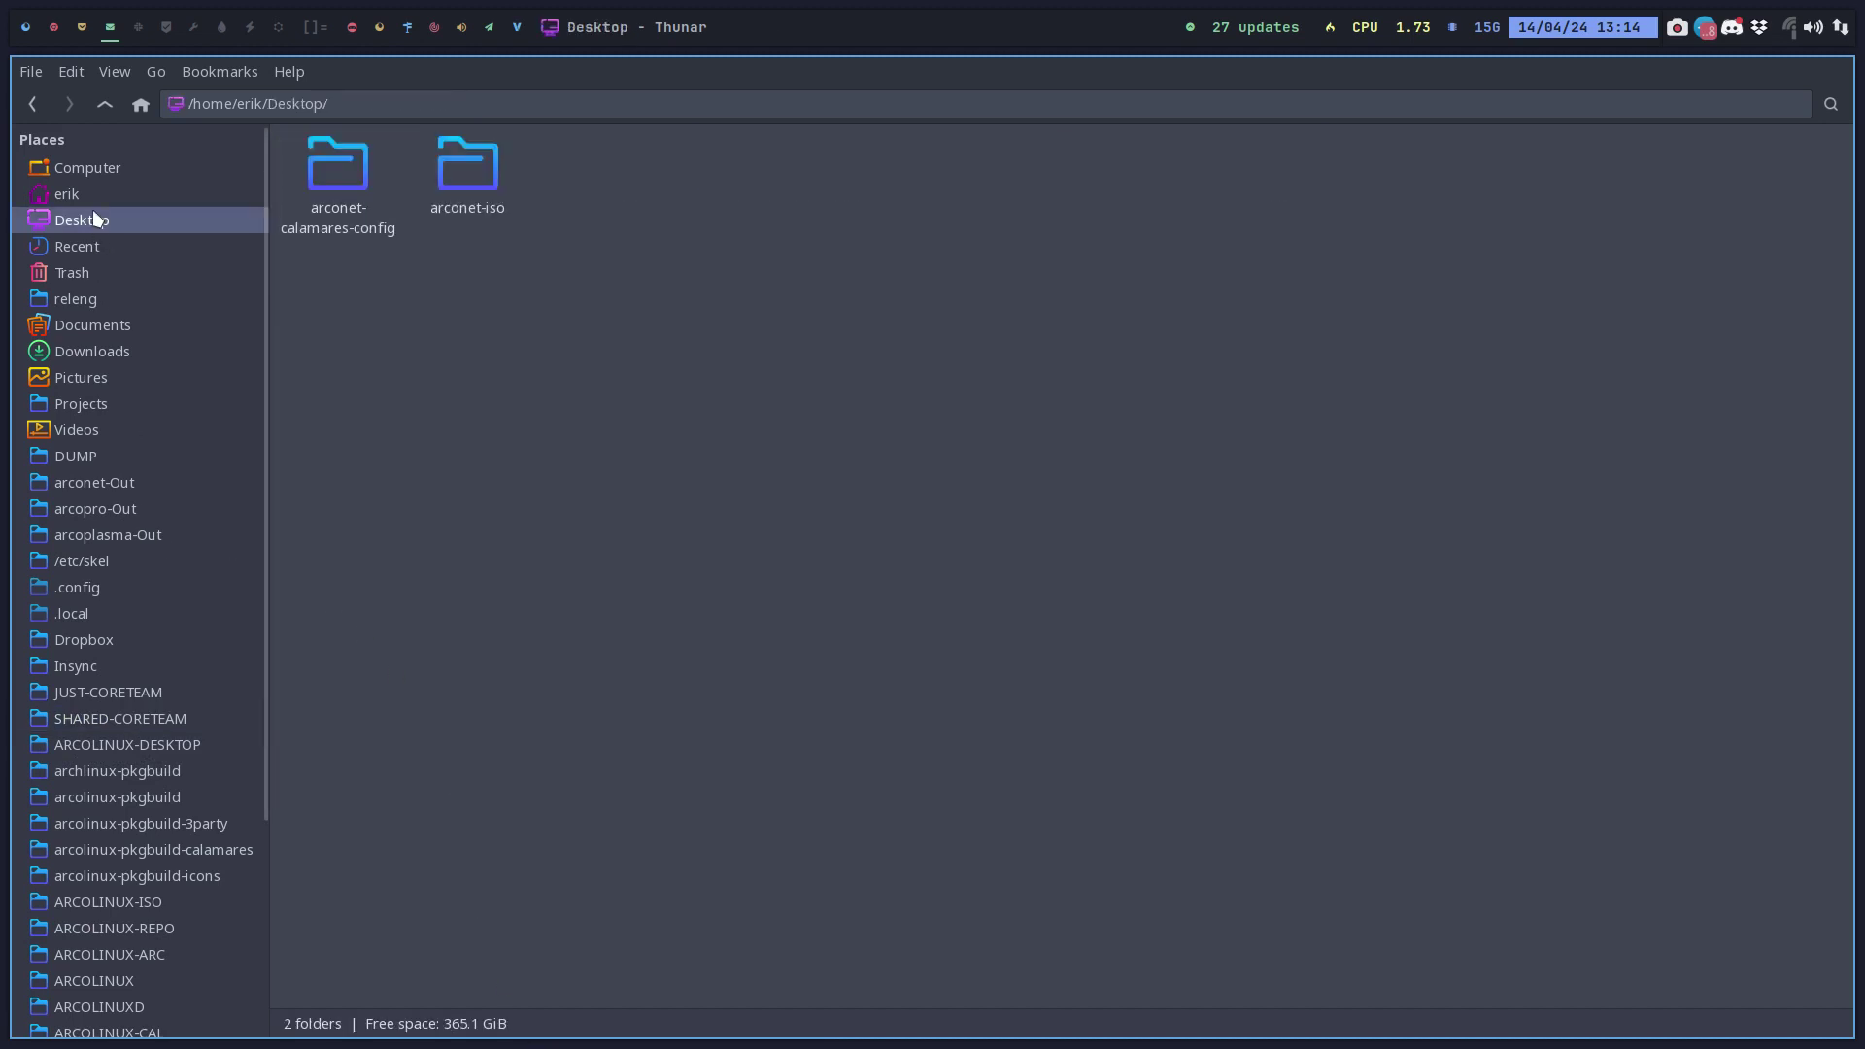
{"action": "left_click", "coordinate": [104, 486]}
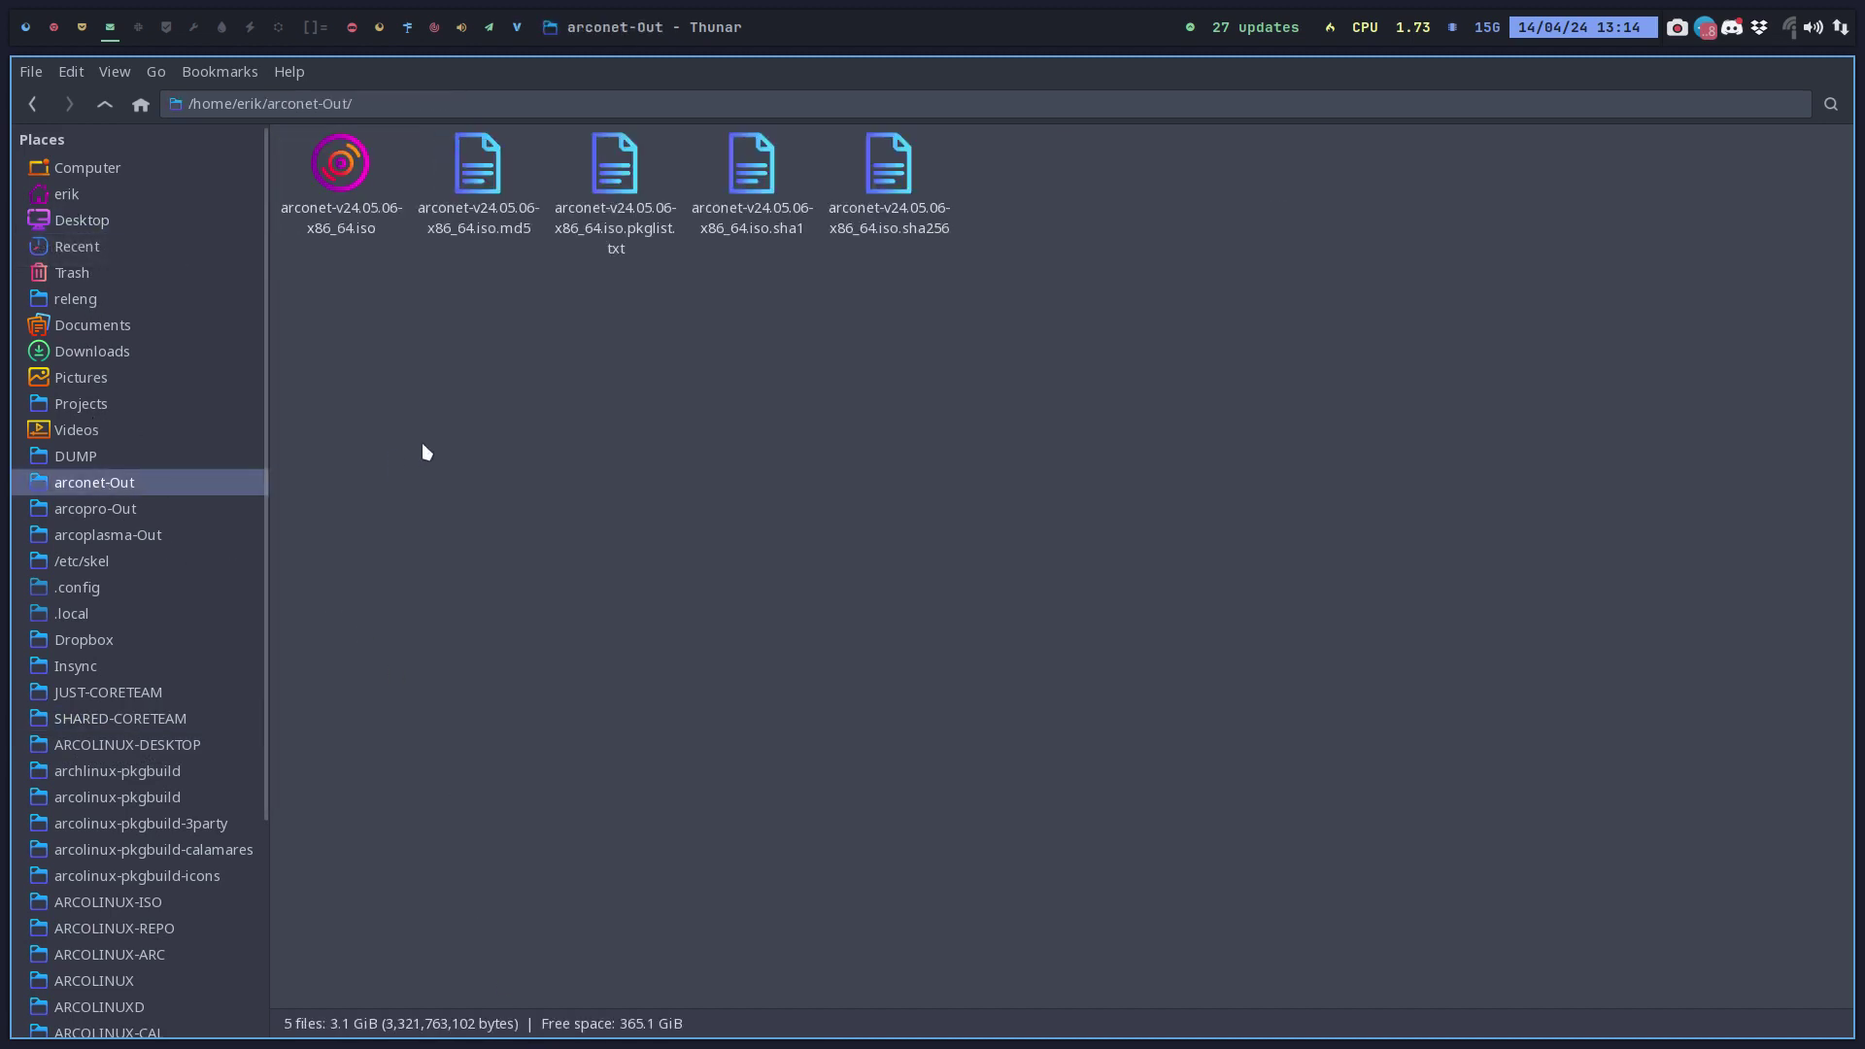
{"action": "left_click", "coordinate": [345, 170]}
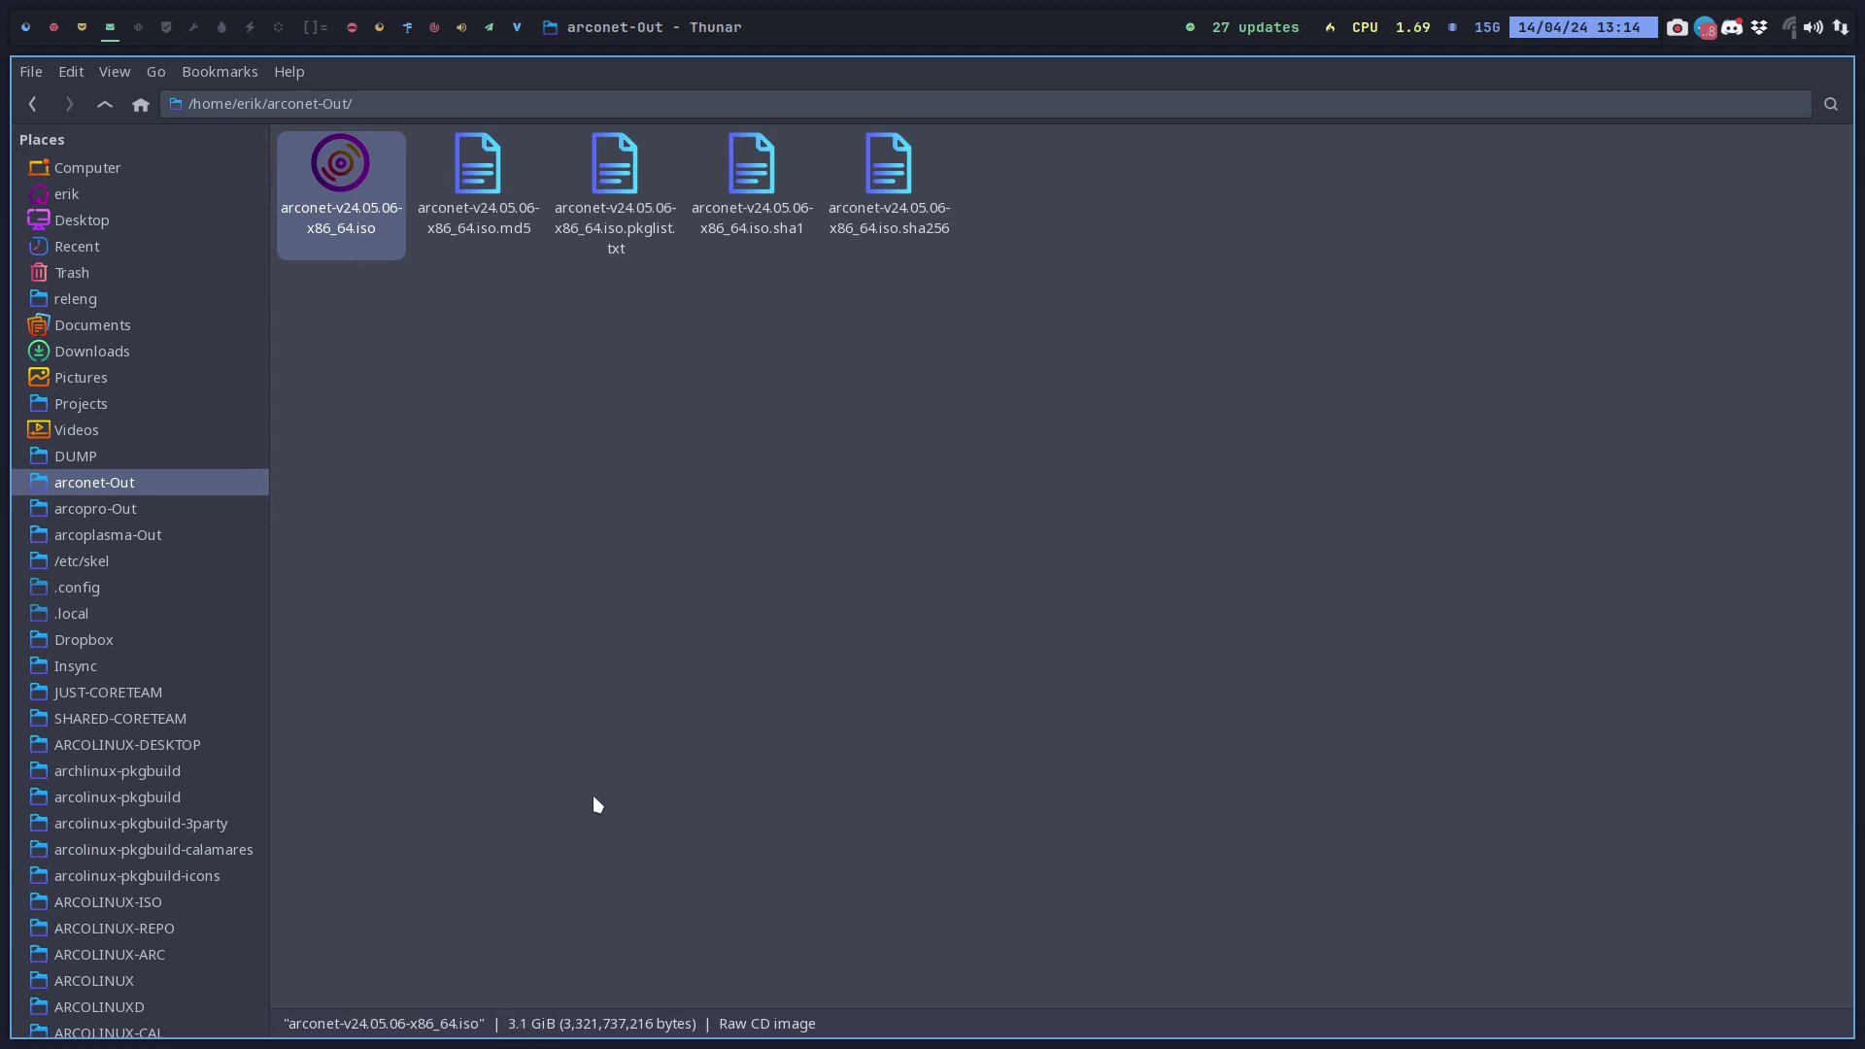
Open the new arconet ISO's Properties and highlight its 3,321 size value.
{"action": "right_click", "coordinate": [342, 171]}
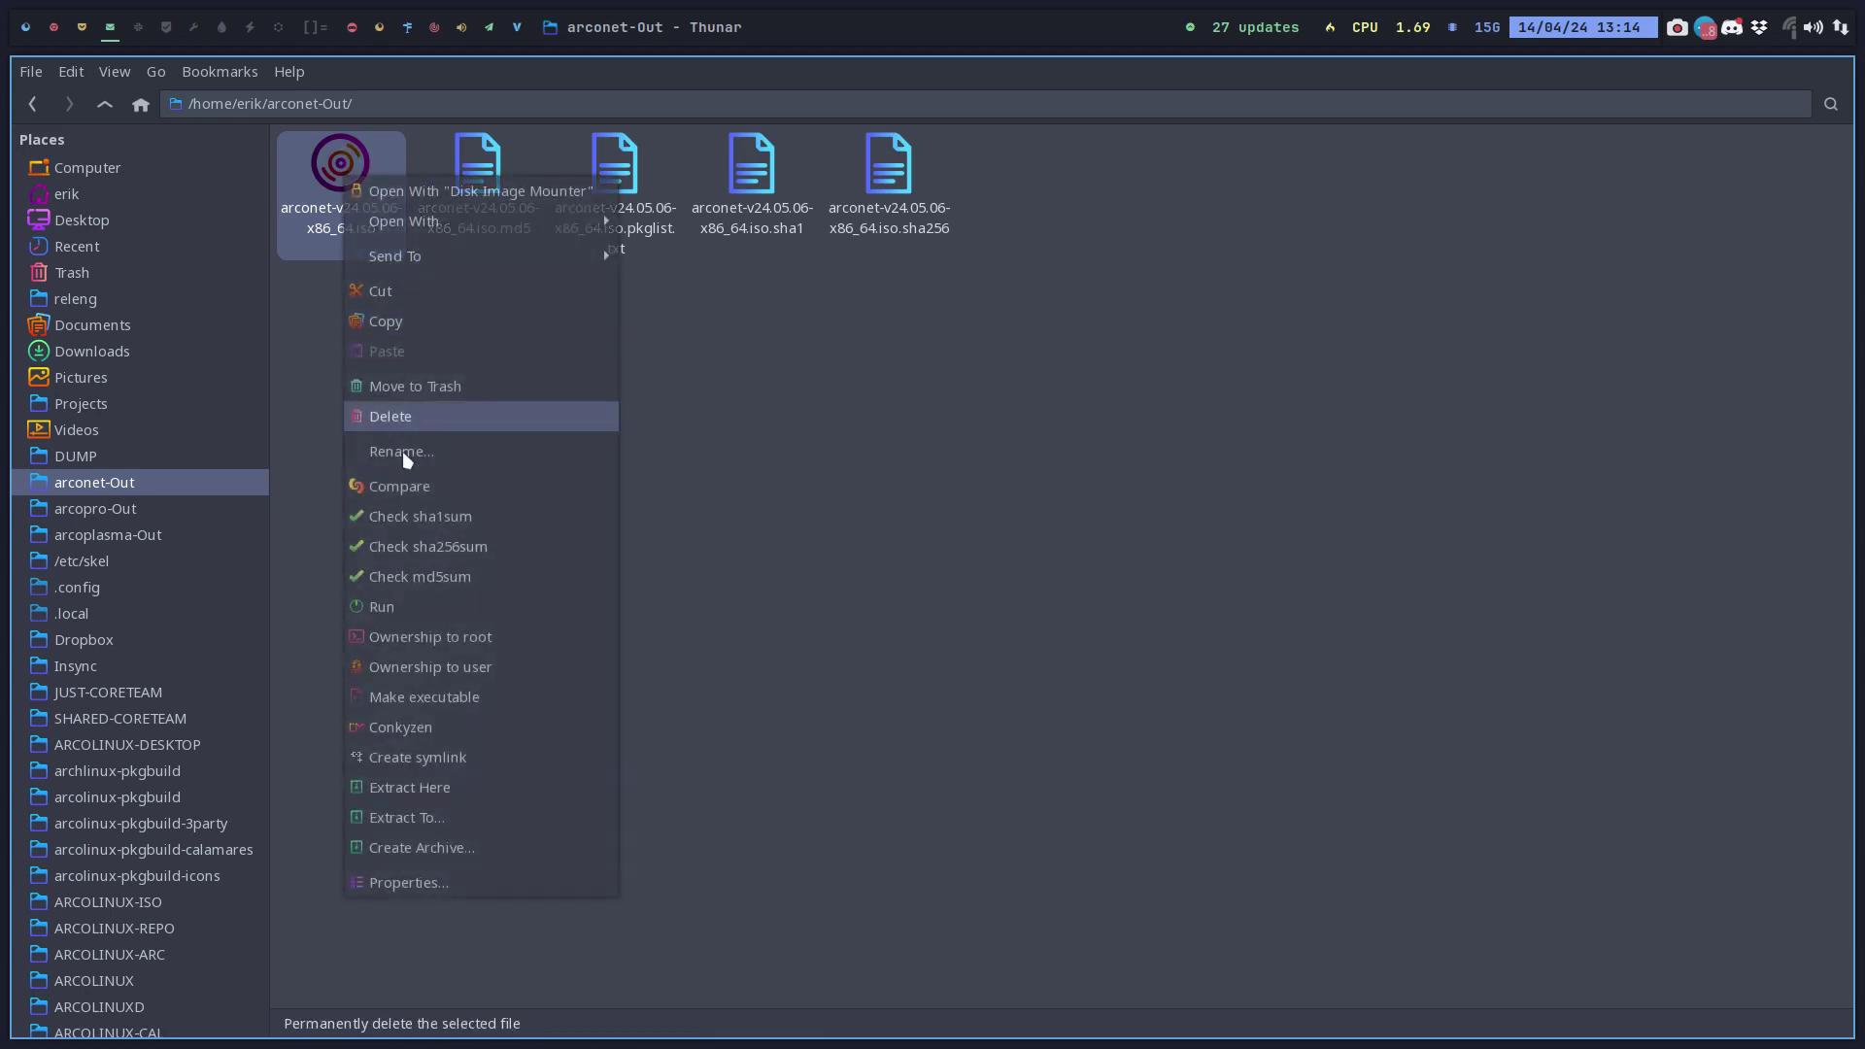
{"action": "left_click", "coordinate": [473, 882]}
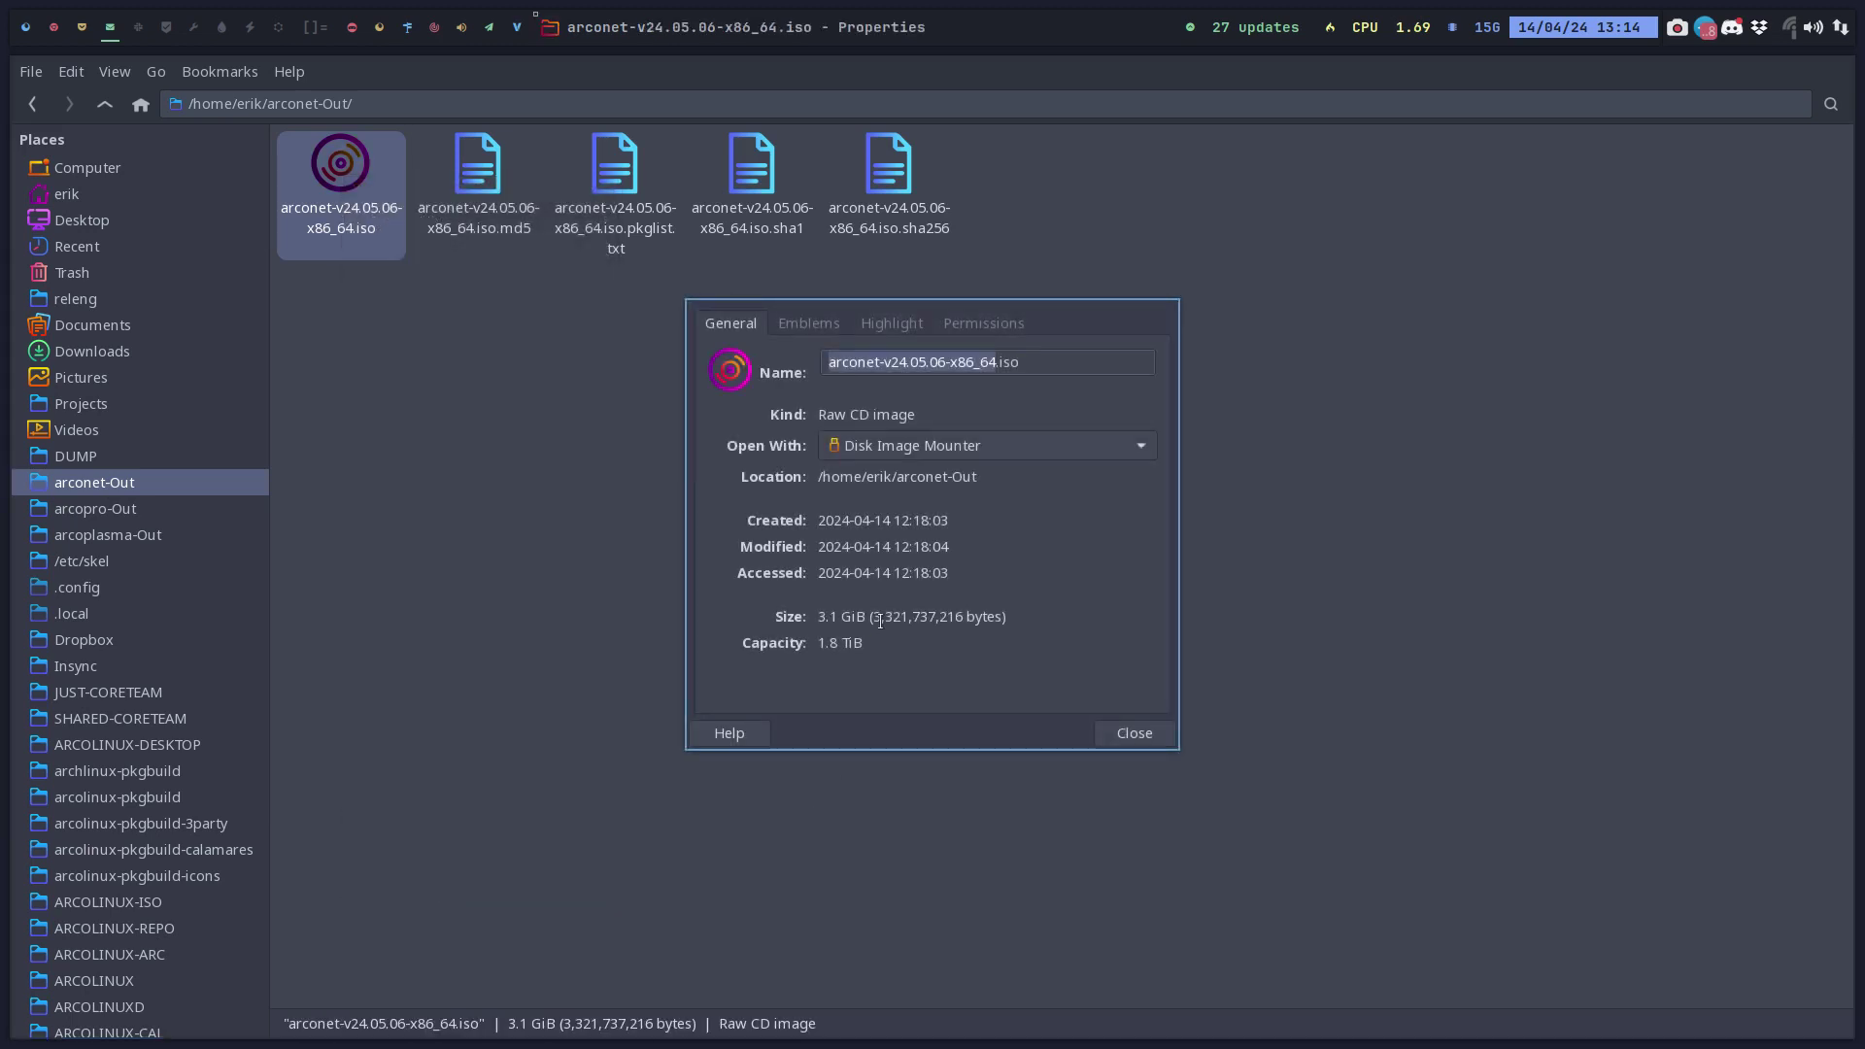
{"action": "left_click_drag", "start_coordinate": [871, 618], "coordinate": [913, 617]}
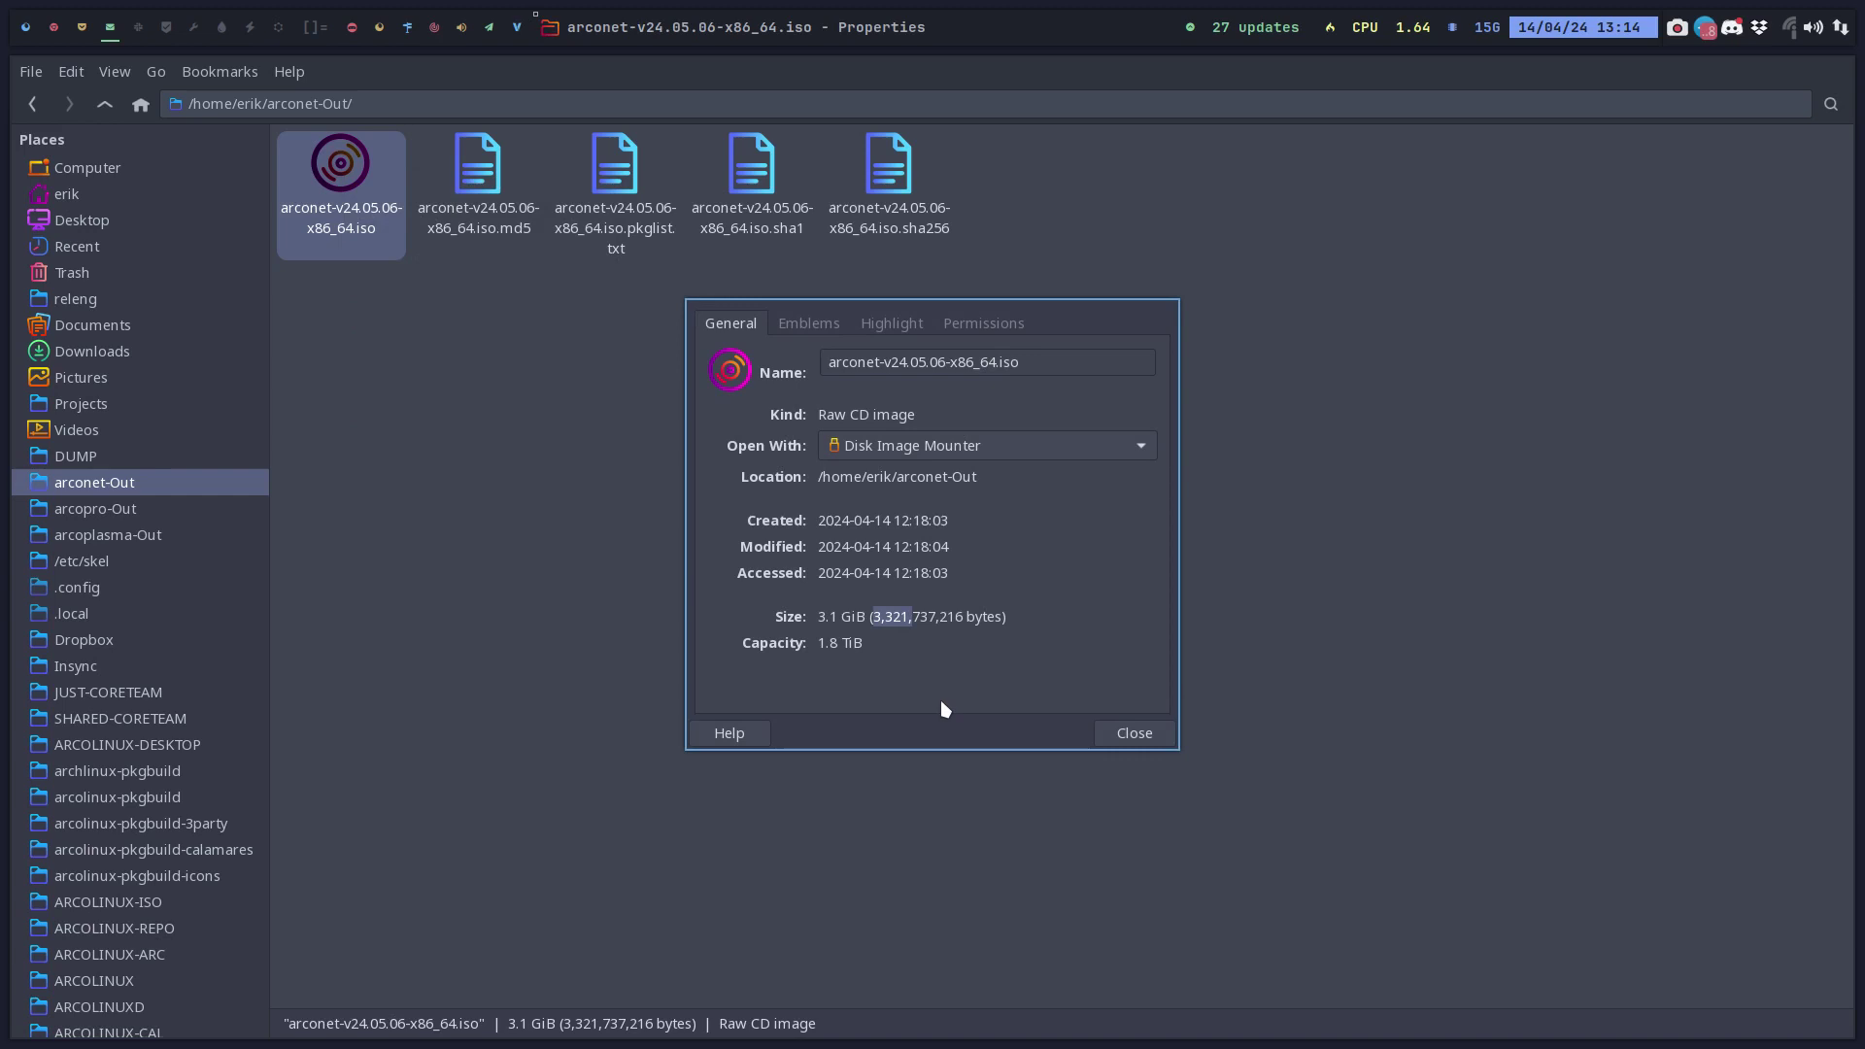
Open the shared SHARED-CORETEAM ISO's Properties beside it for comparison, then close both dialogs.
{"action": "left_click", "coordinate": [179, 717]}
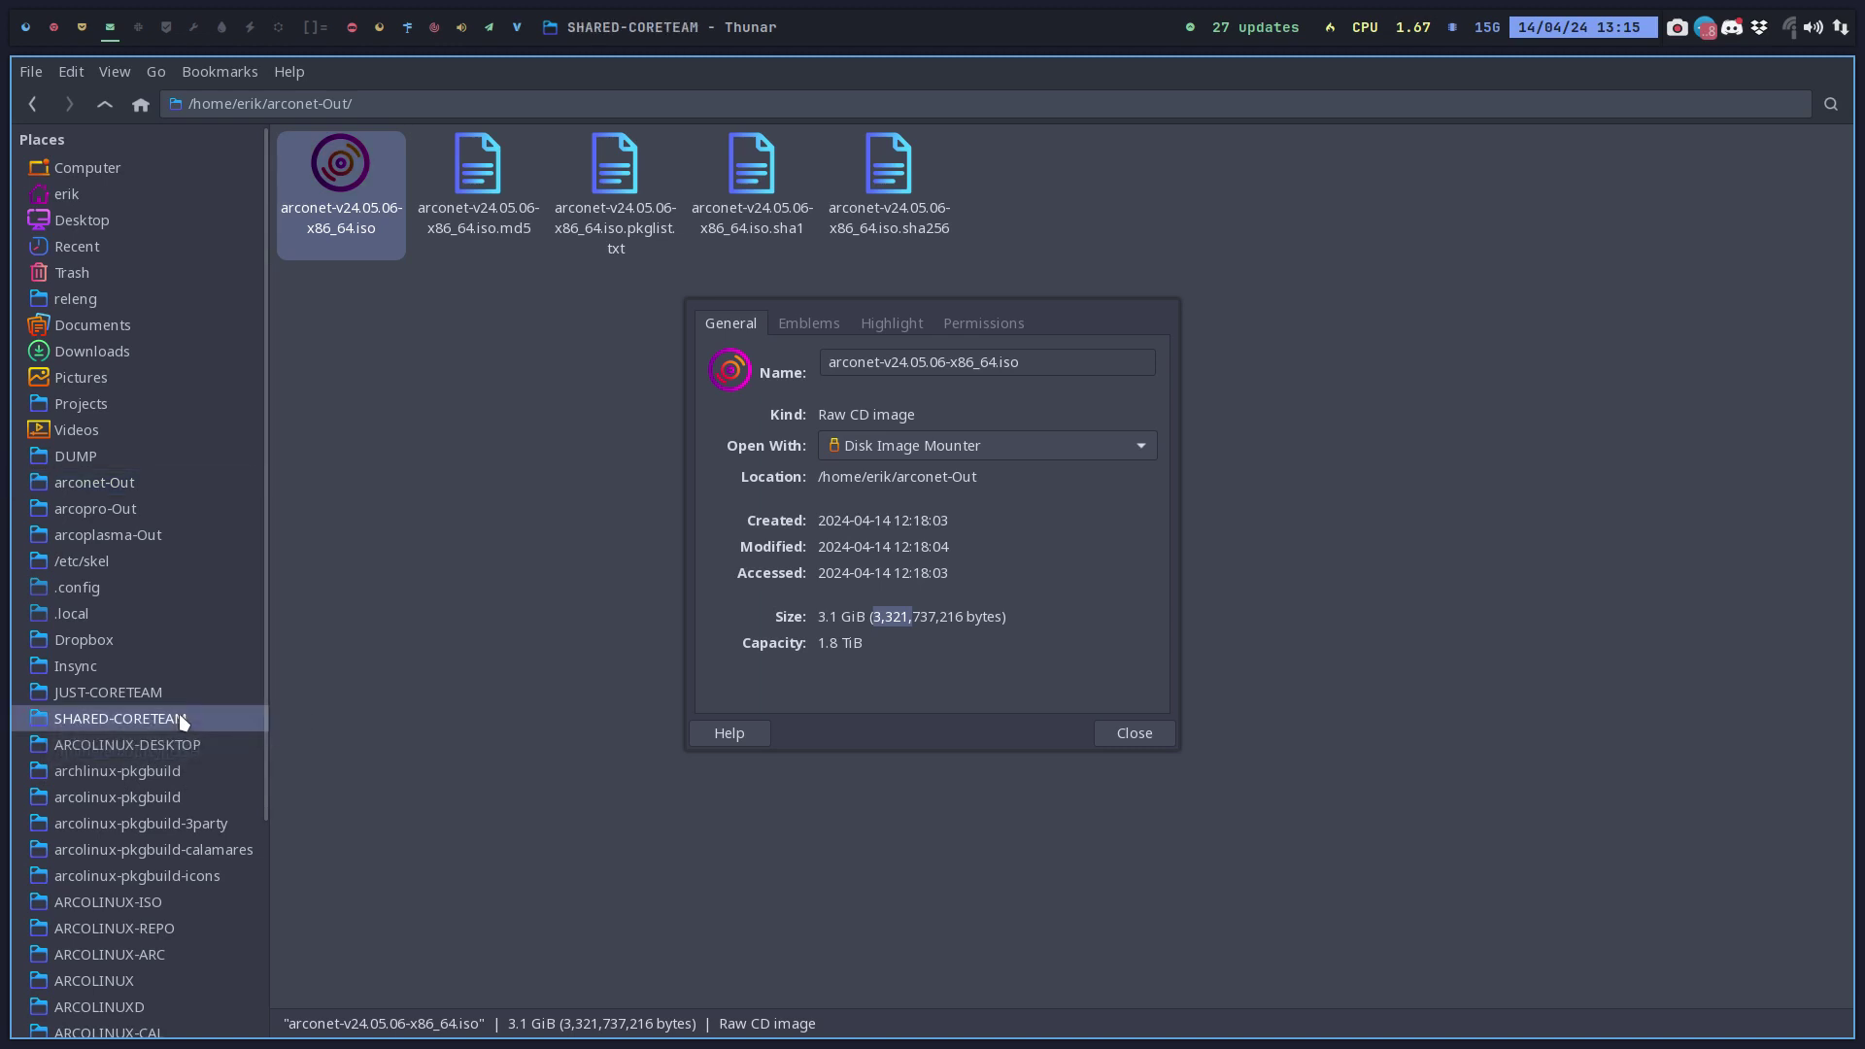
{"action": "right_click", "coordinate": [322, 171]}
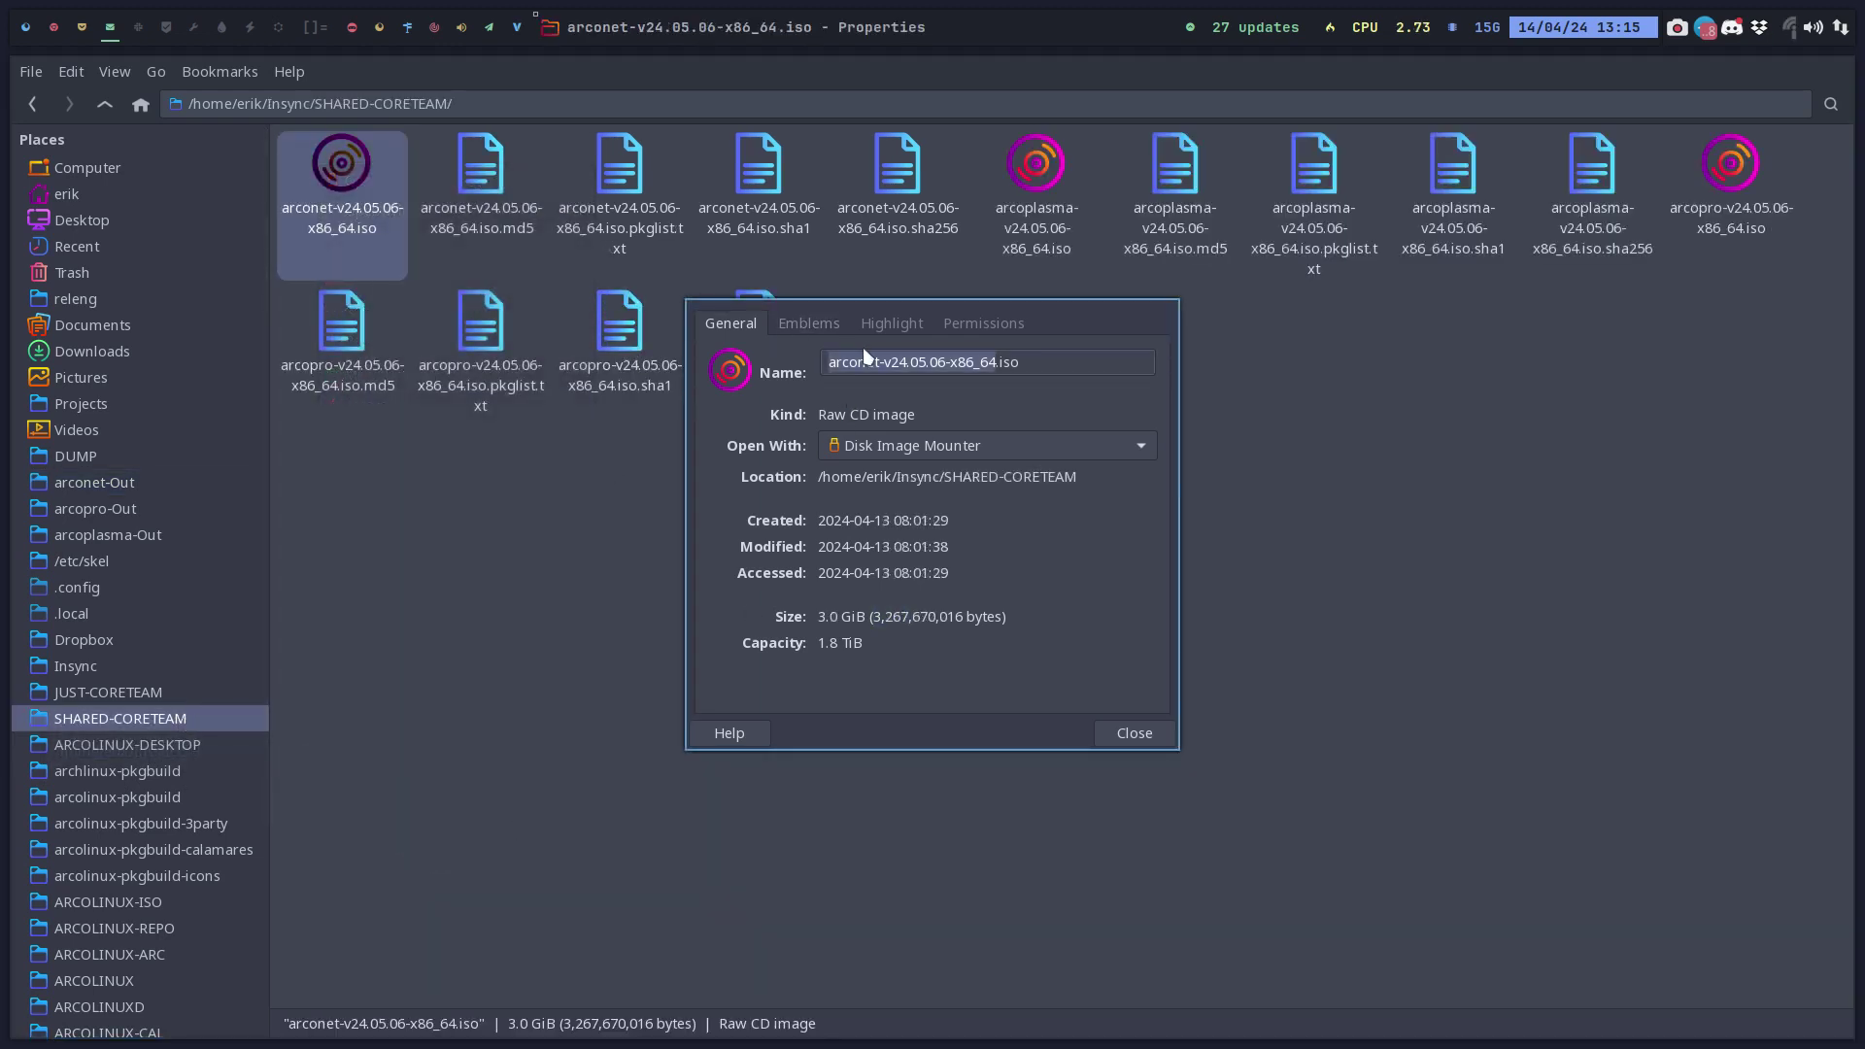
{"action": "left_click", "coordinate": [892, 323]}
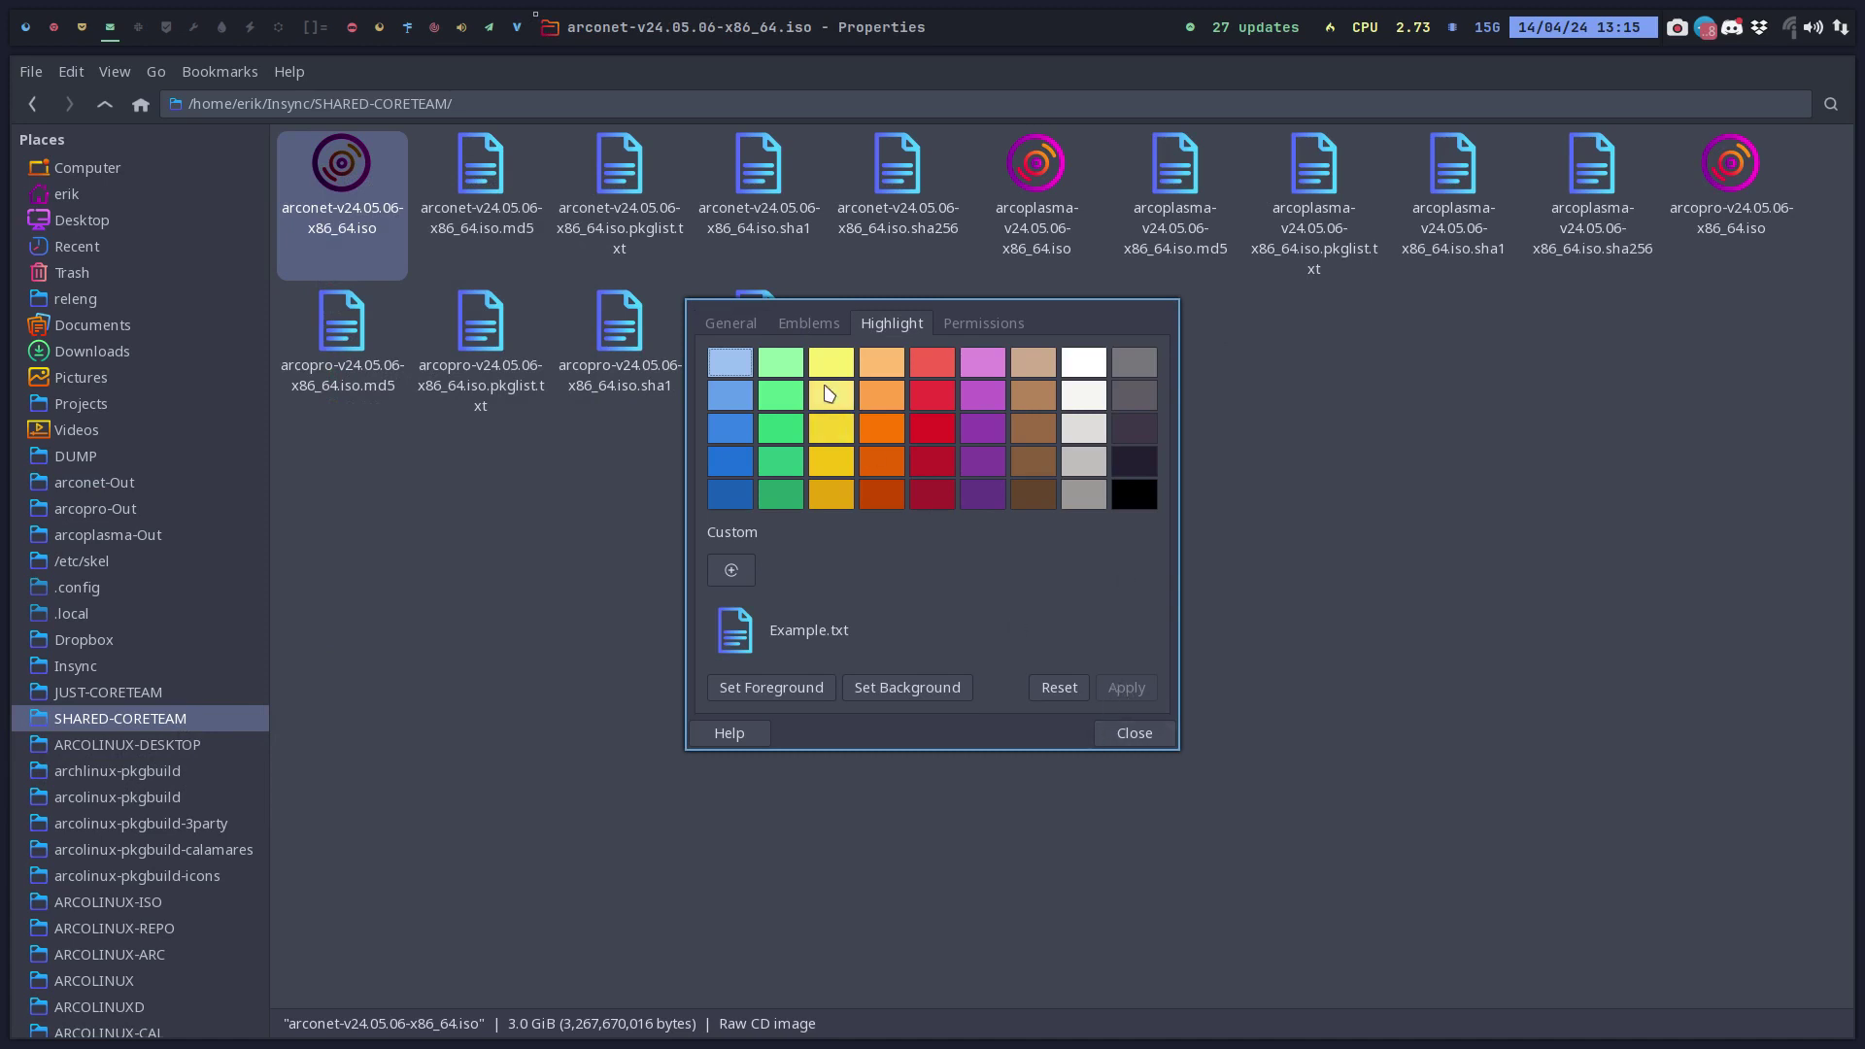
{"action": "left_click", "coordinate": [736, 324]}
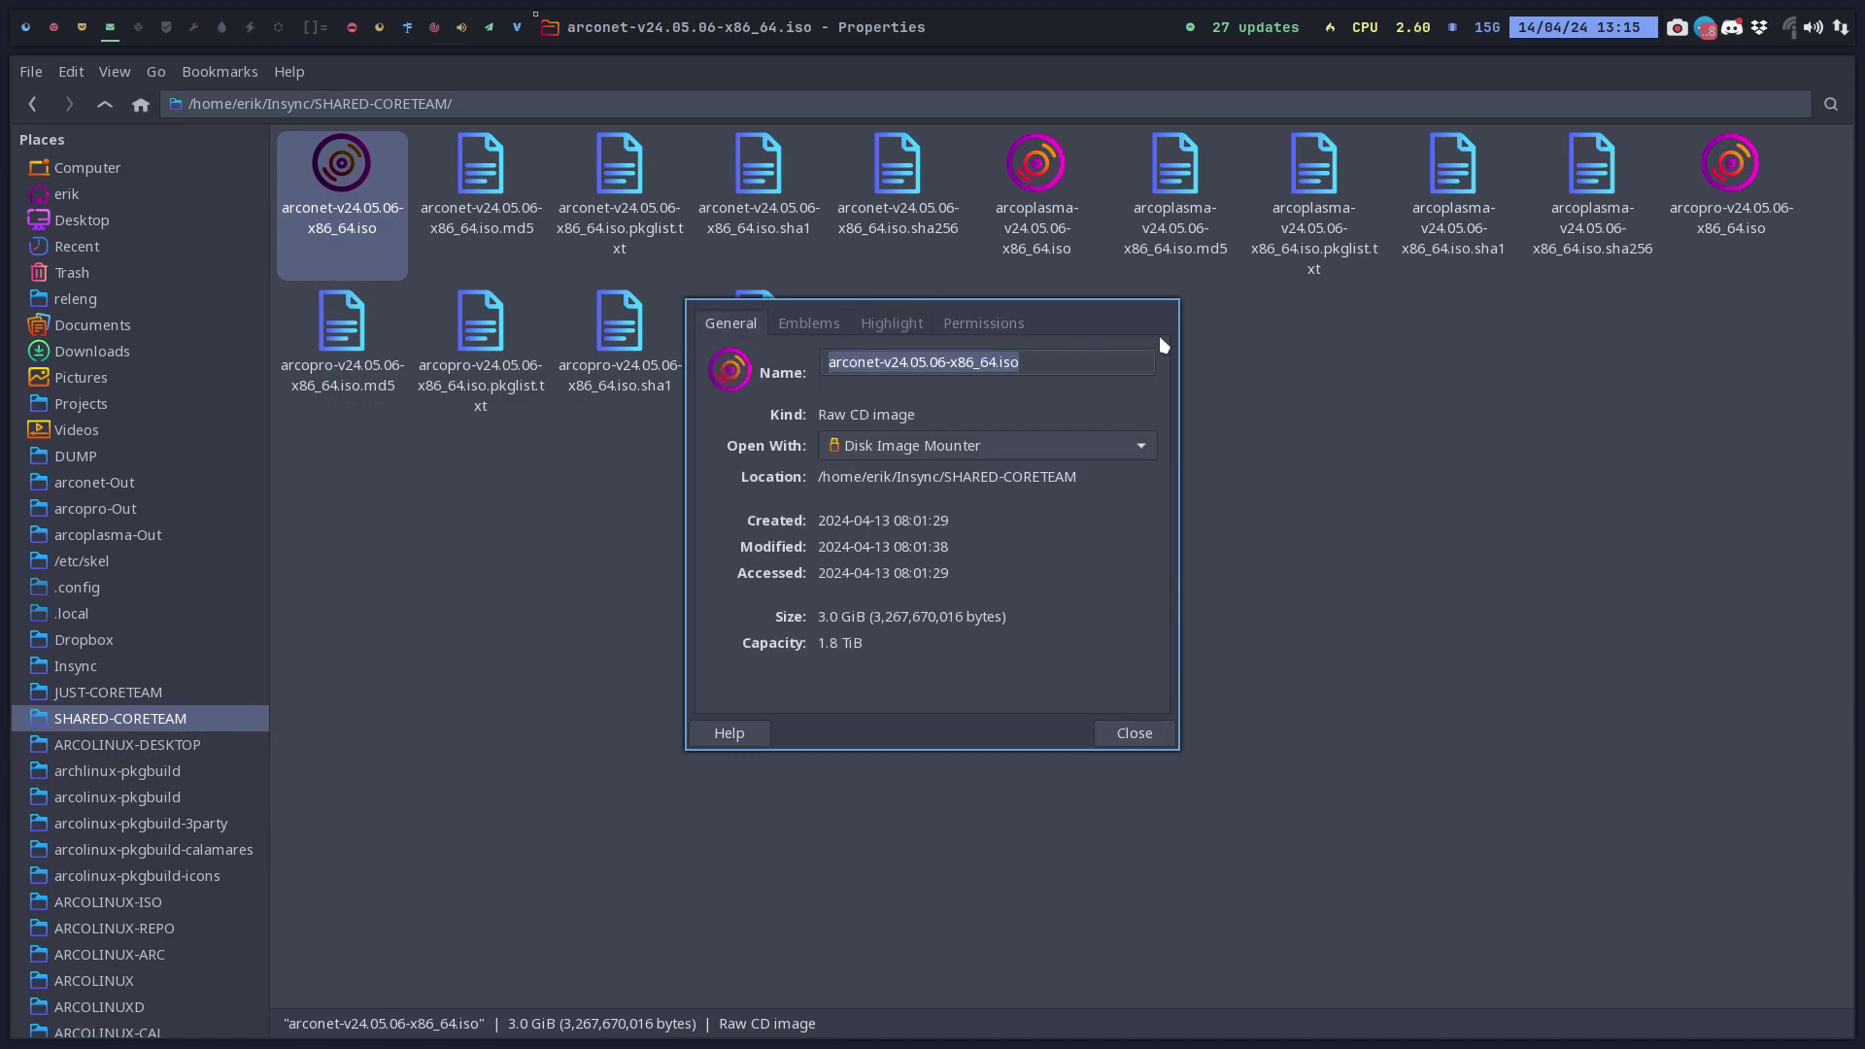
{"action": "left_click_drag", "start_coordinate": [1133, 328], "coordinate": [1565, 331]}
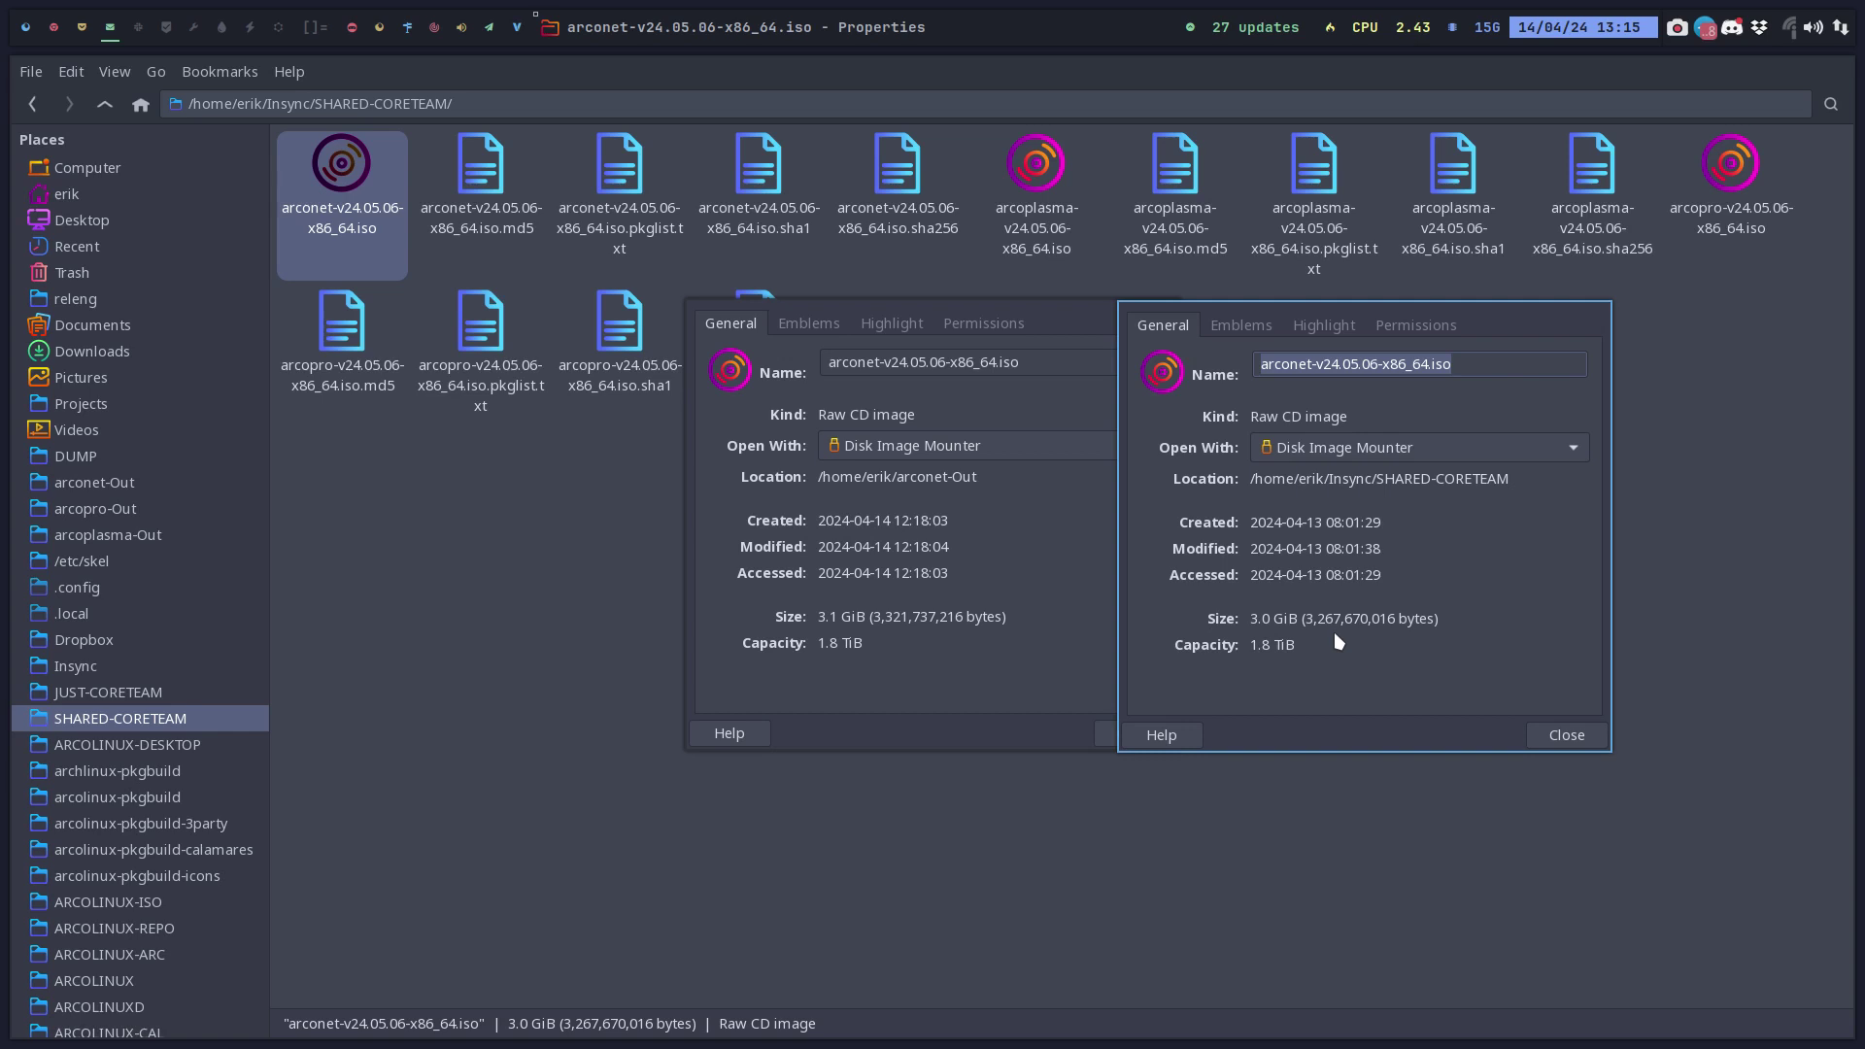
{"action": "left_click", "coordinate": [1543, 734]}
{"action": "key", "text": "Escape"}
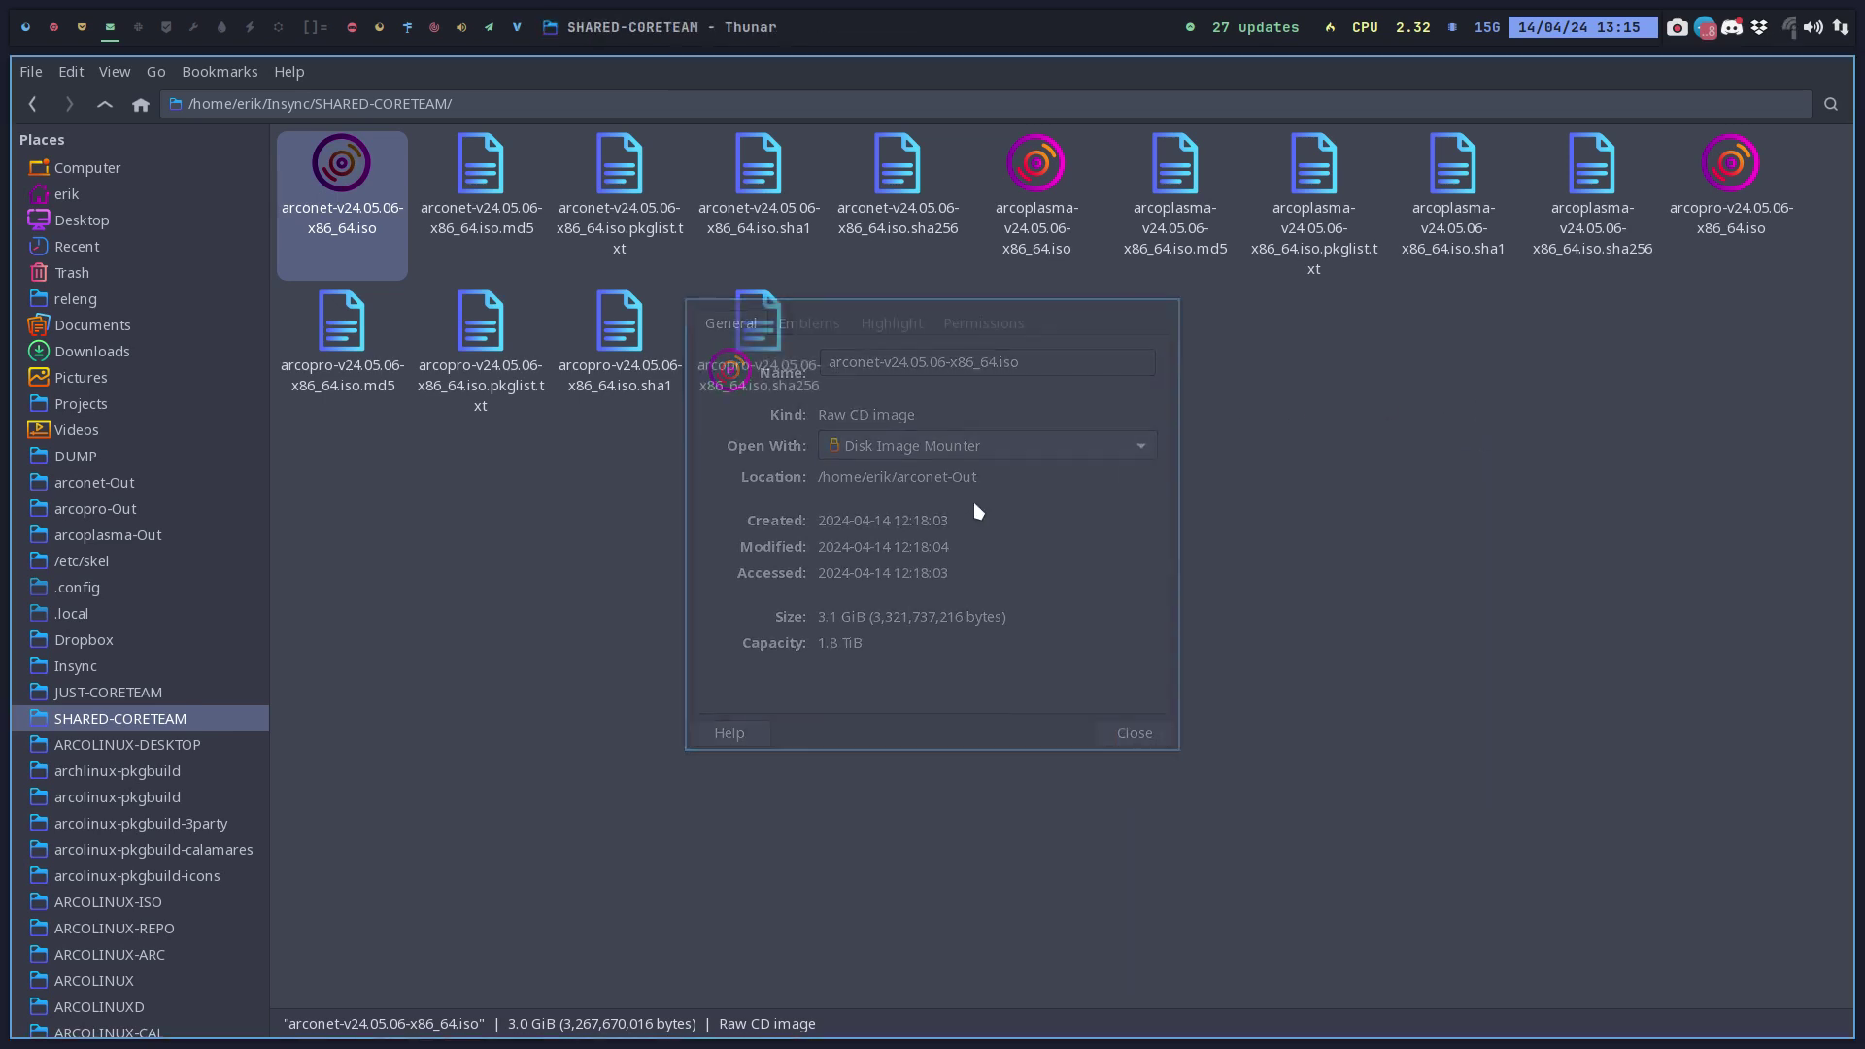
Make the VM full-screen, close the guest terminal, and finish the ArcoLinux install with Restart now.
{"action": "left_click", "coordinate": [82, 27]}
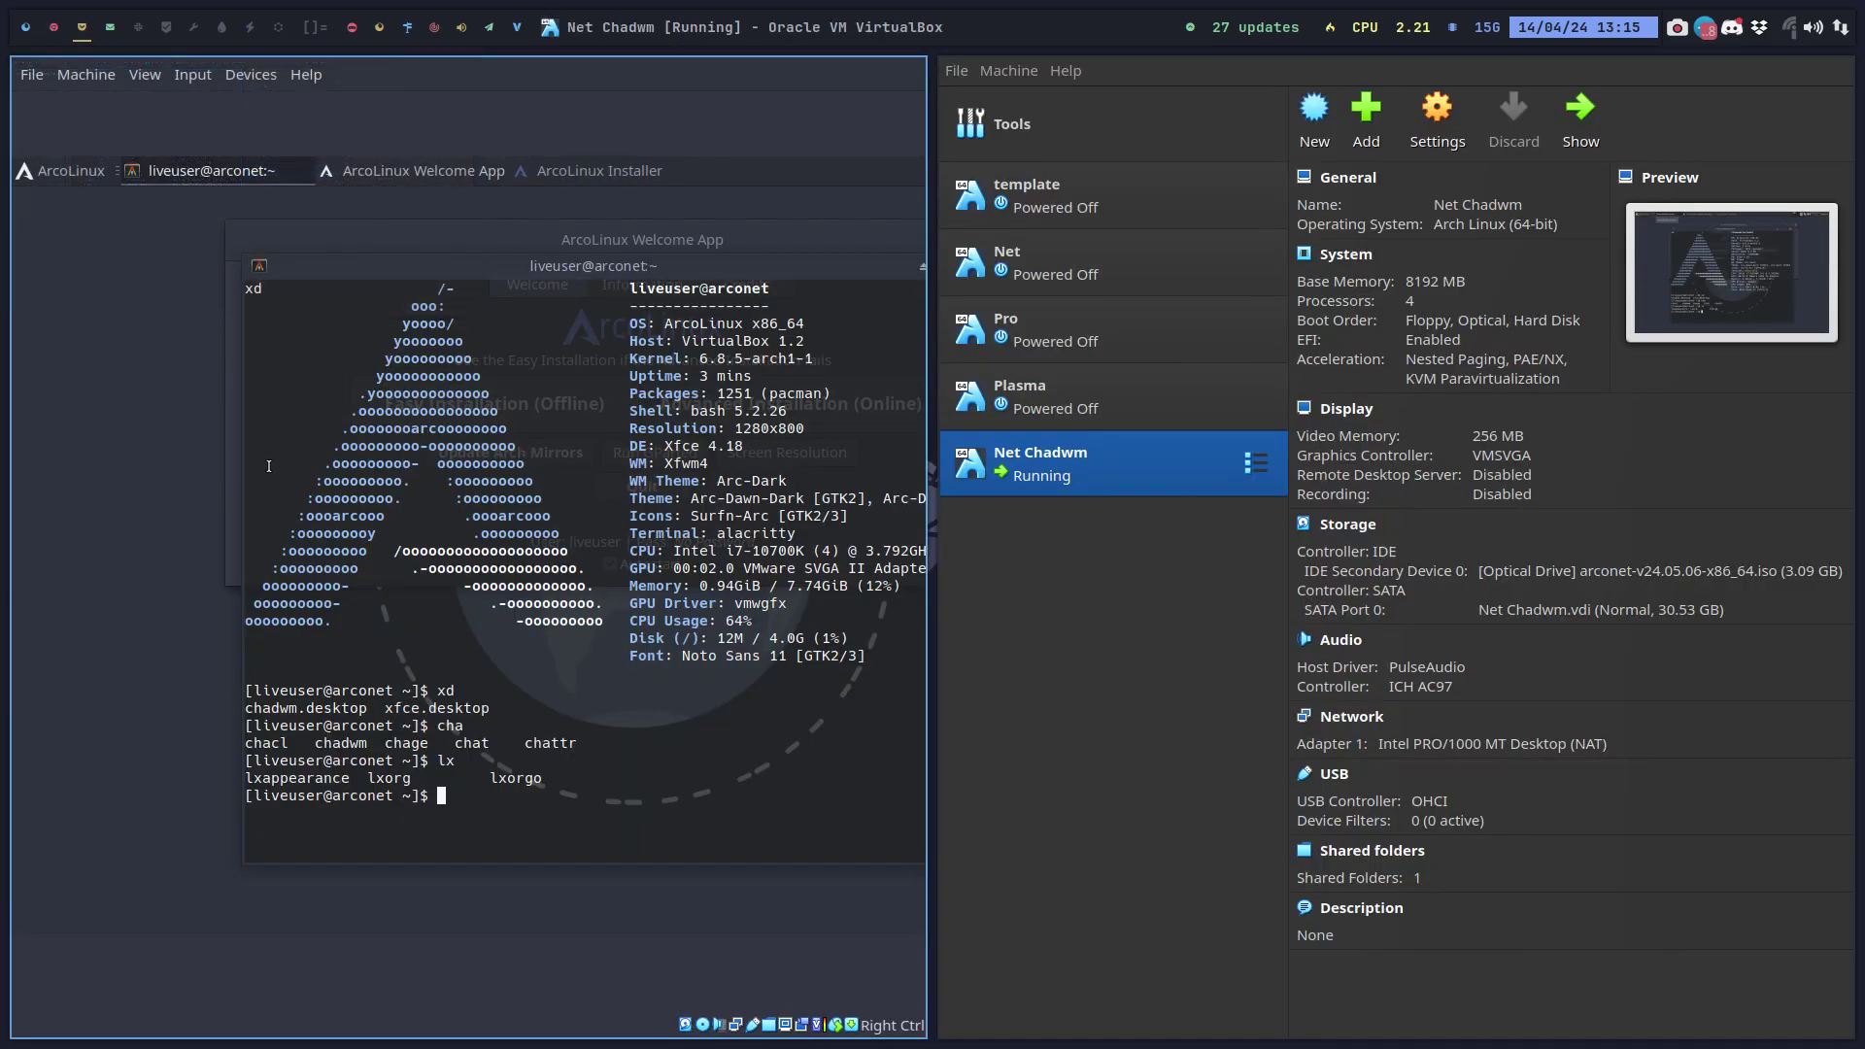
{"action": "key", "text": "Control_R+f"}
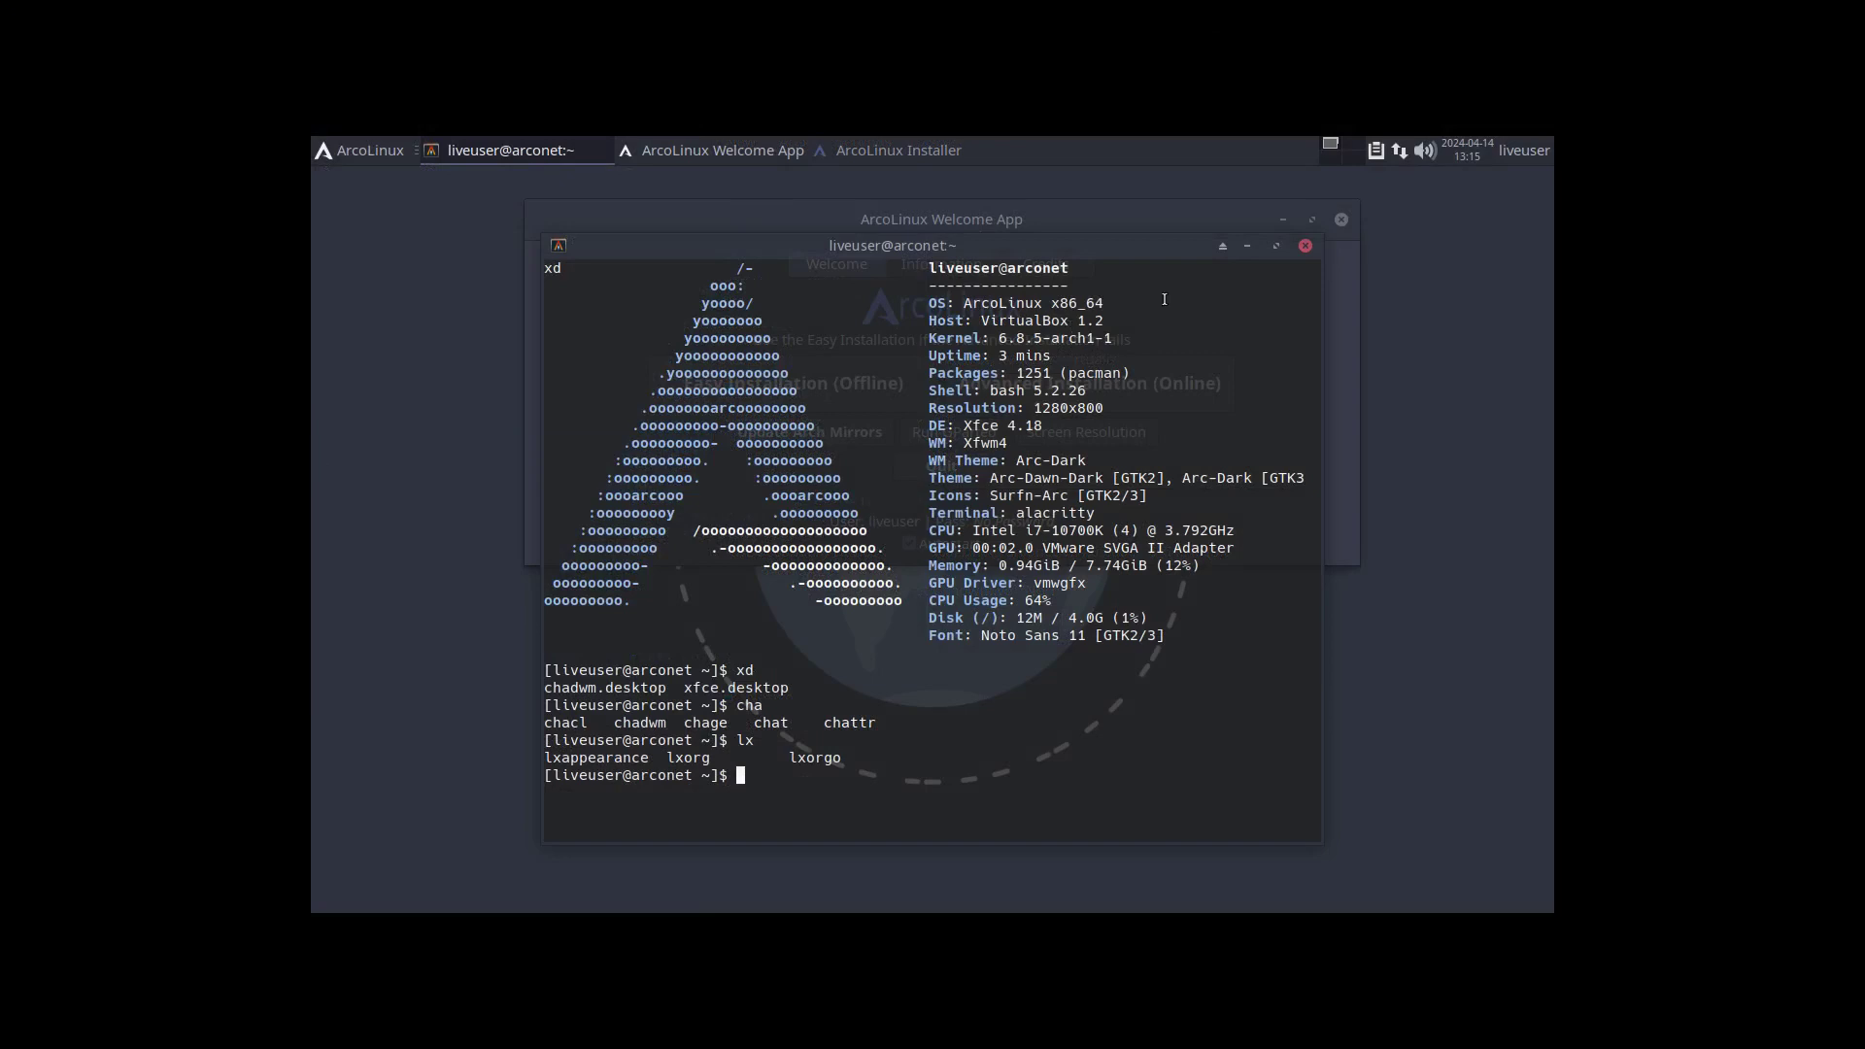
{"action": "left_click", "coordinate": [1306, 245]}
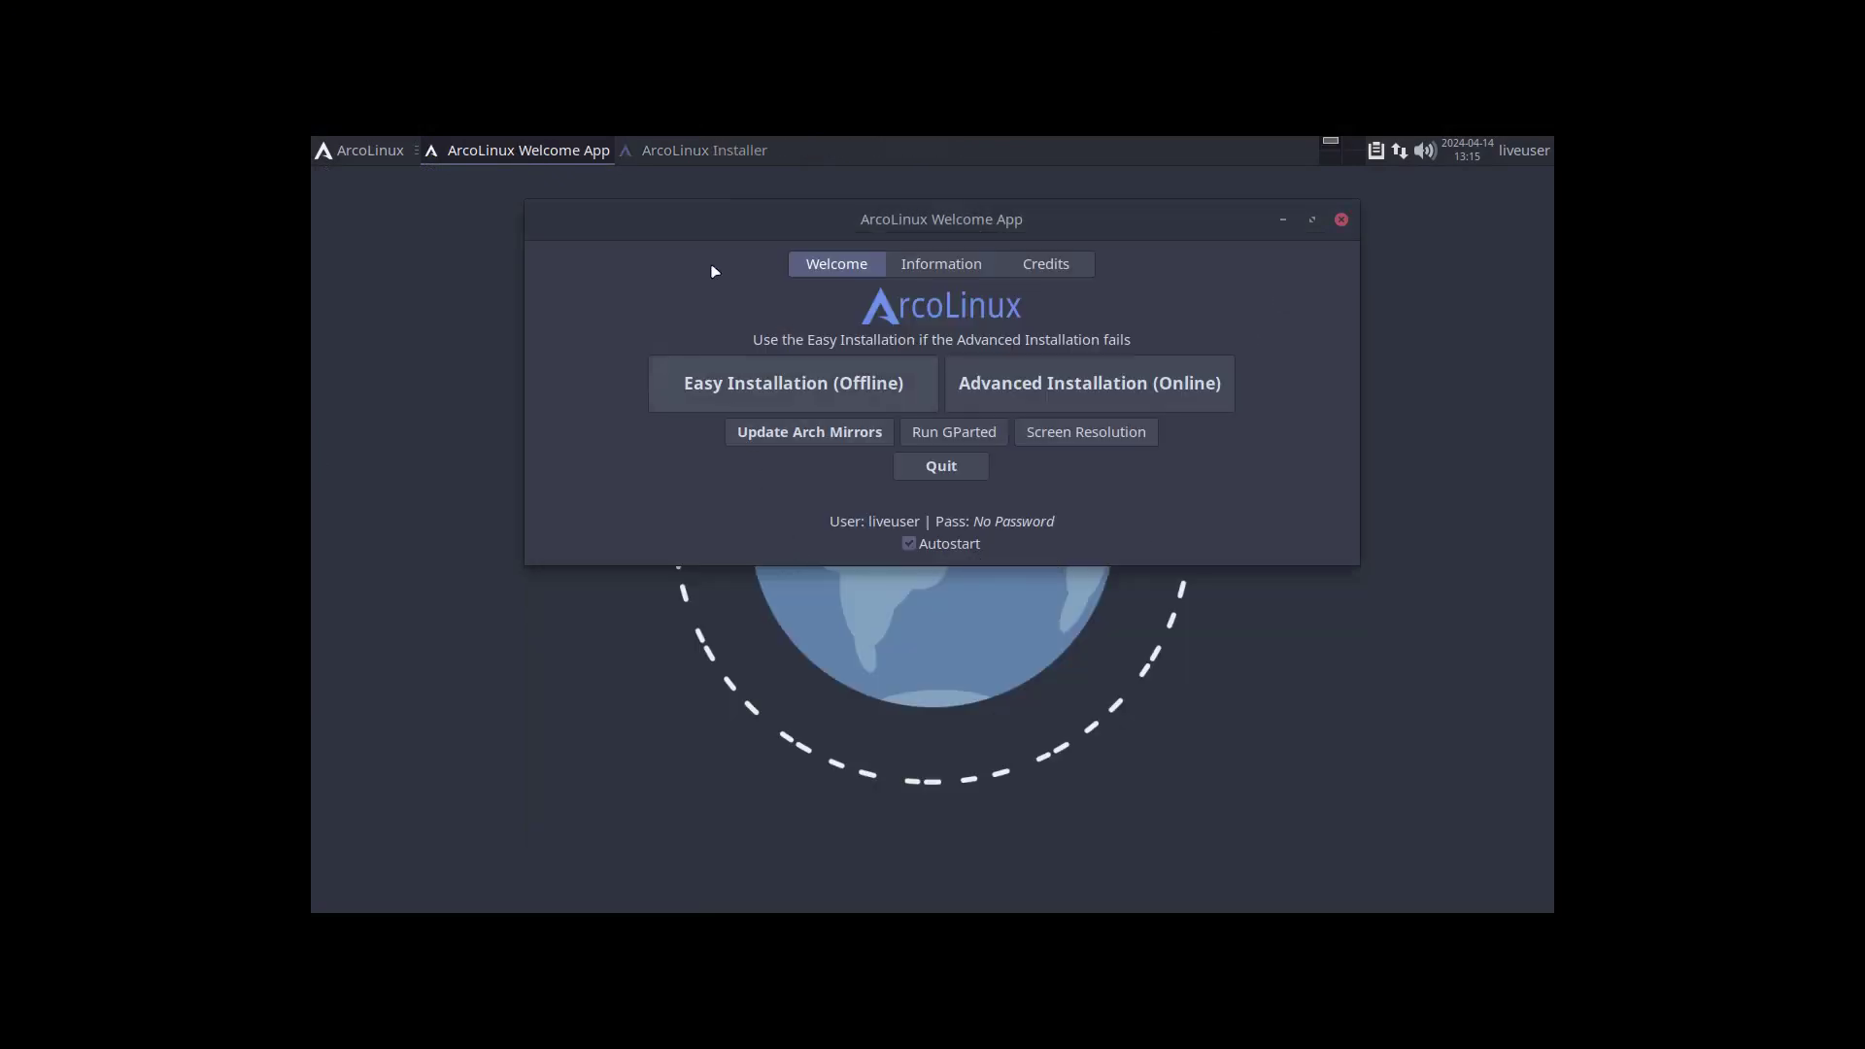
{"action": "left_click", "coordinate": [720, 150]}
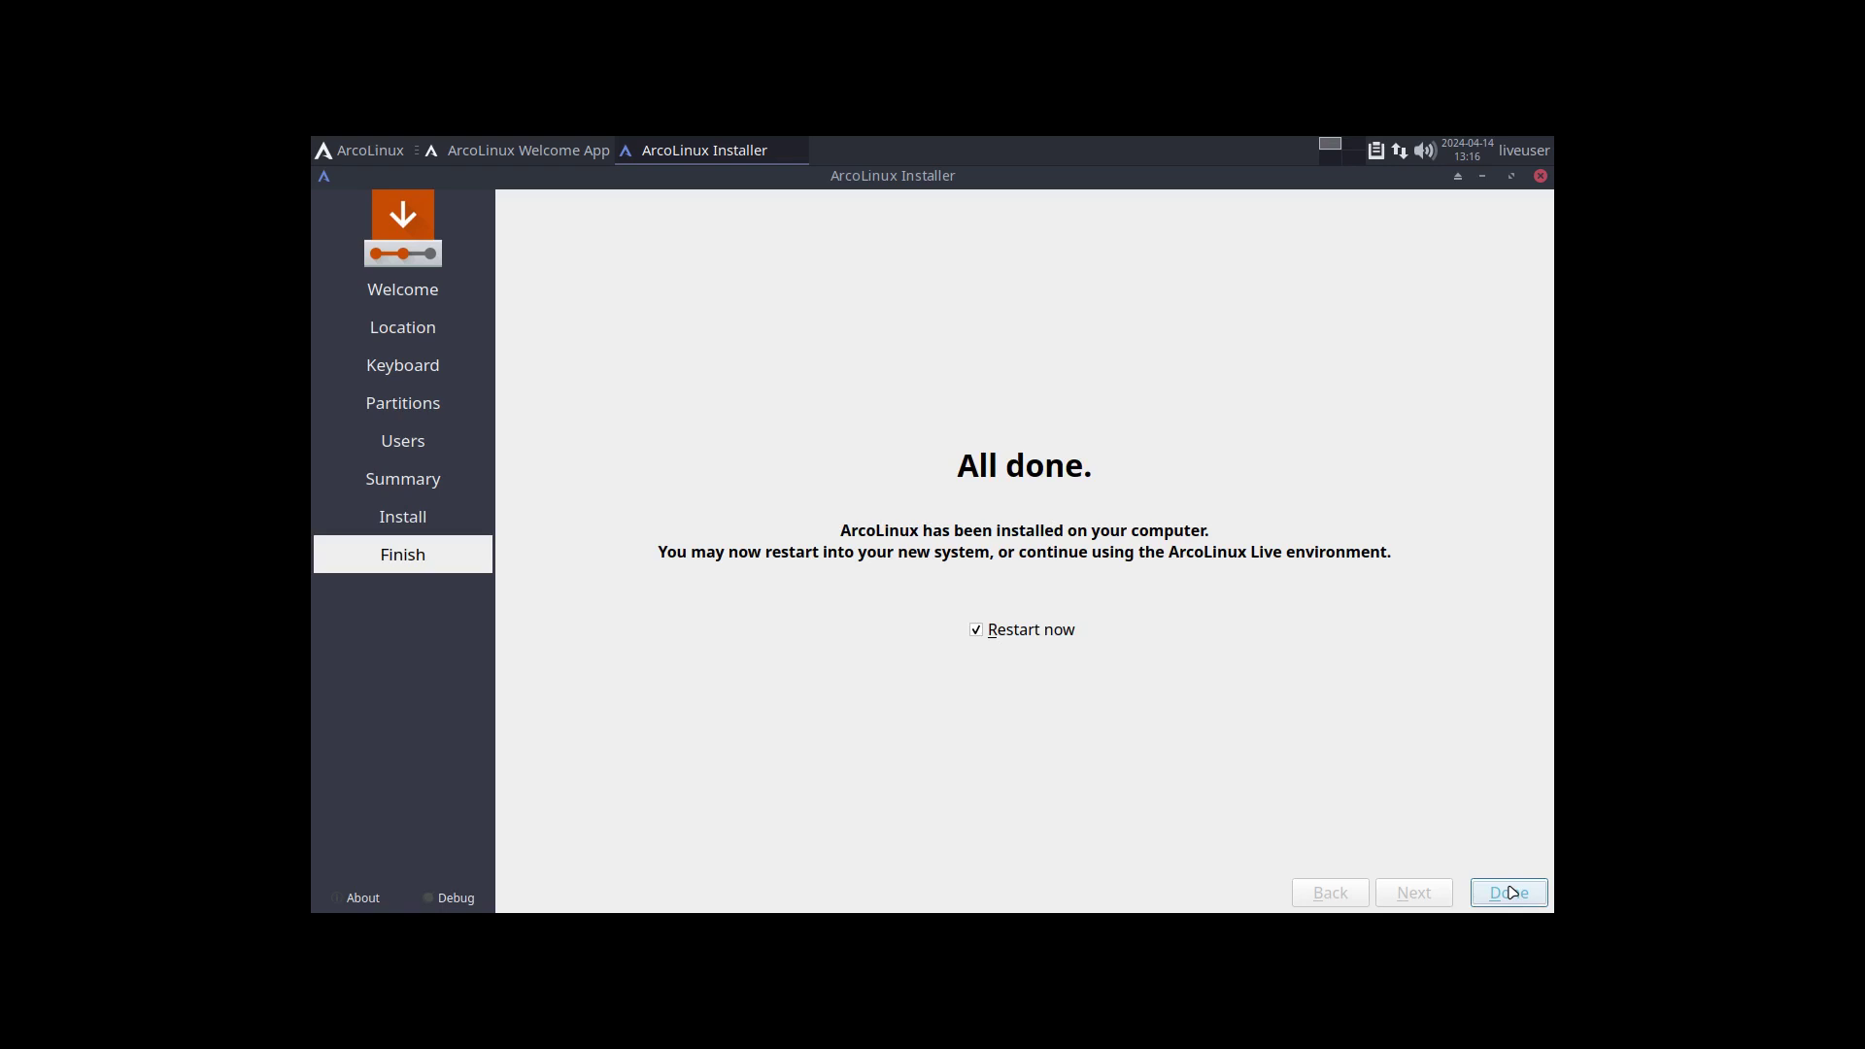
{"action": "left_click", "coordinate": [1512, 892]}
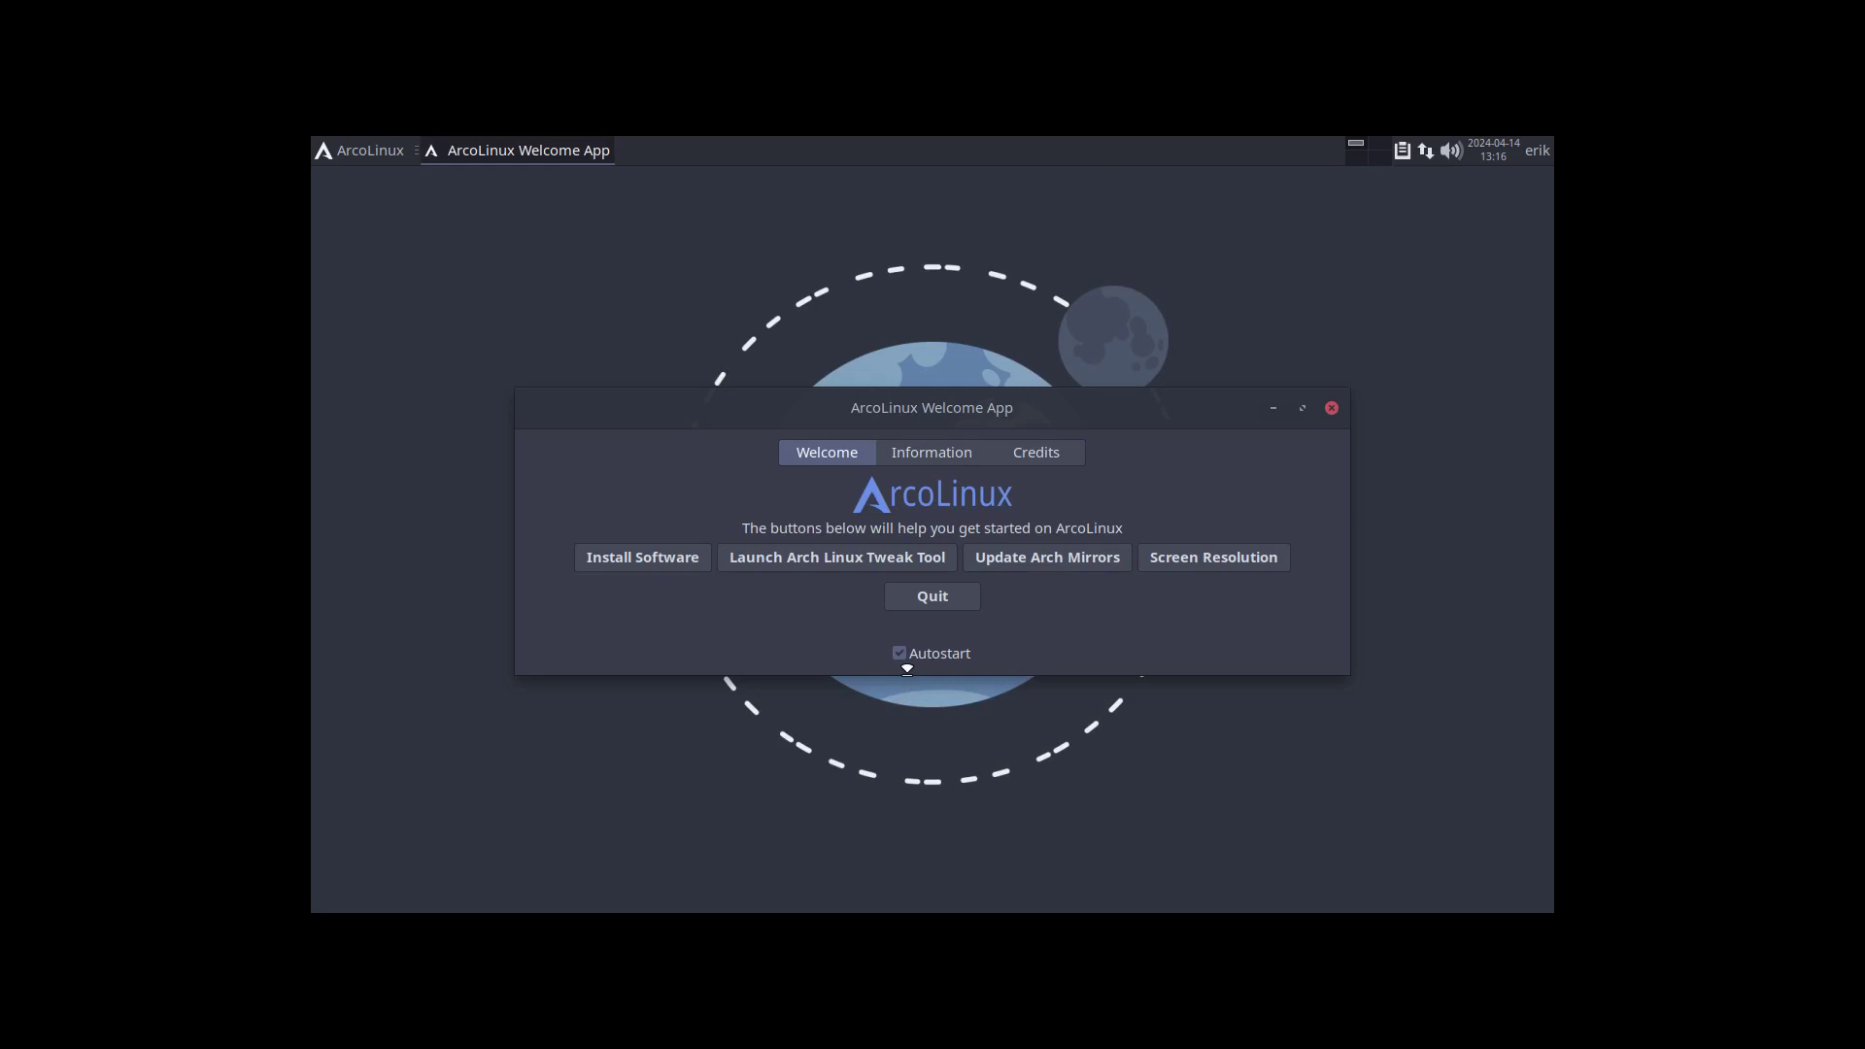
Quit the Welcome App, then set the guest display to 1920x1080 in System Settings and keep it.
{"action": "left_click", "coordinate": [933, 597]}
{"action": "left_click", "coordinate": [327, 146]}
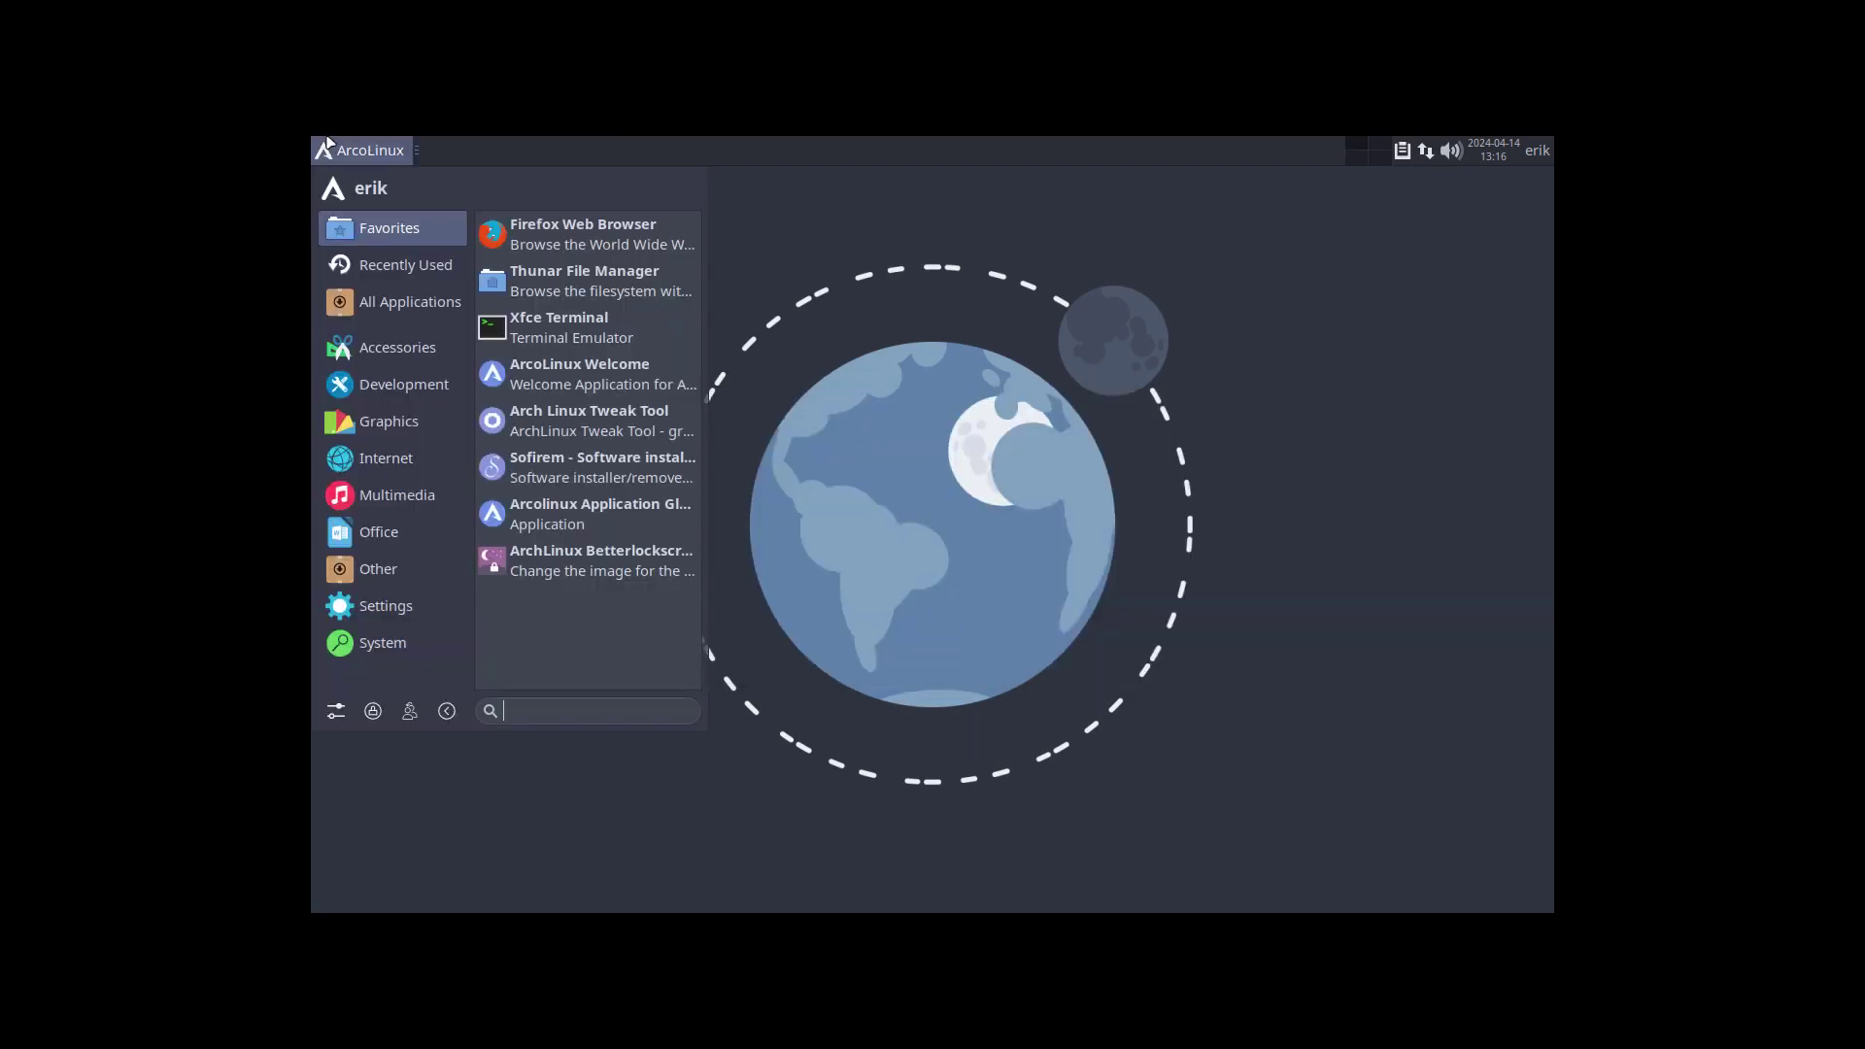
{"action": "left_click", "coordinate": [336, 711]}
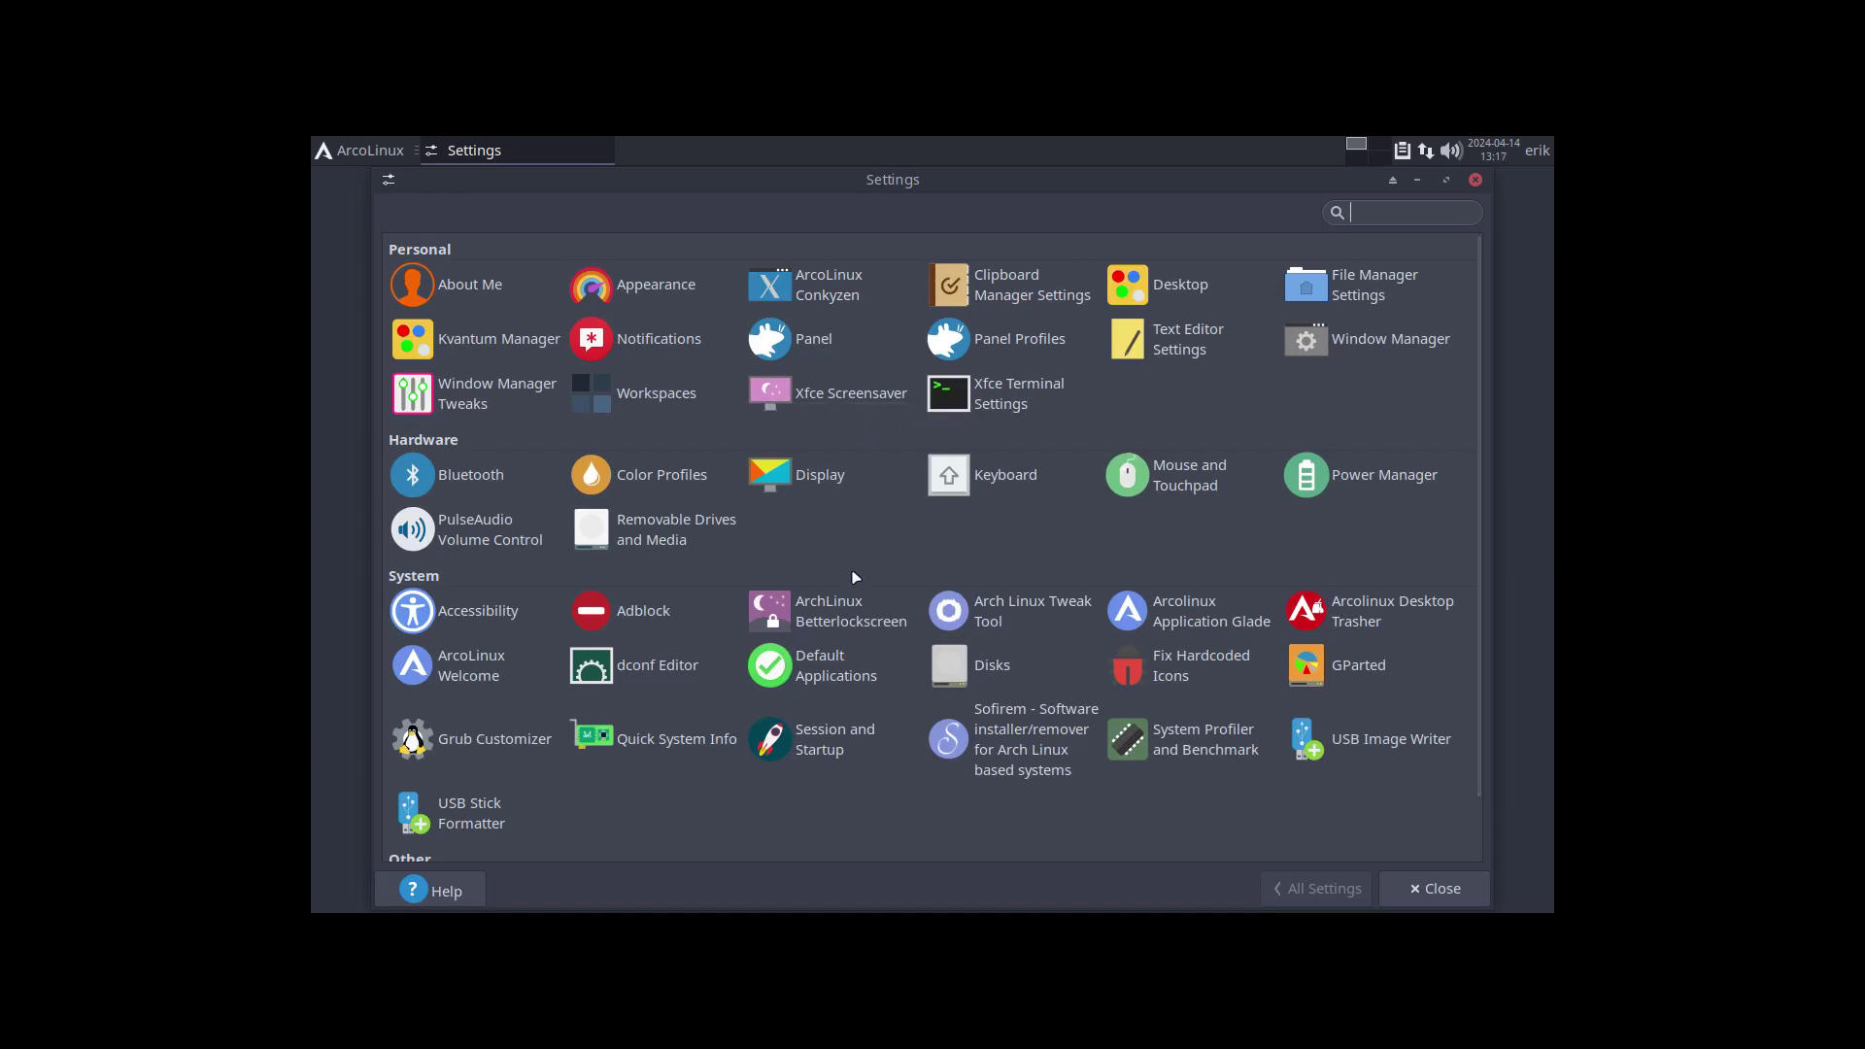
{"action": "scroll", "coordinate": [855, 577], "scroll_direction": "down", "scroll_amount": 2}
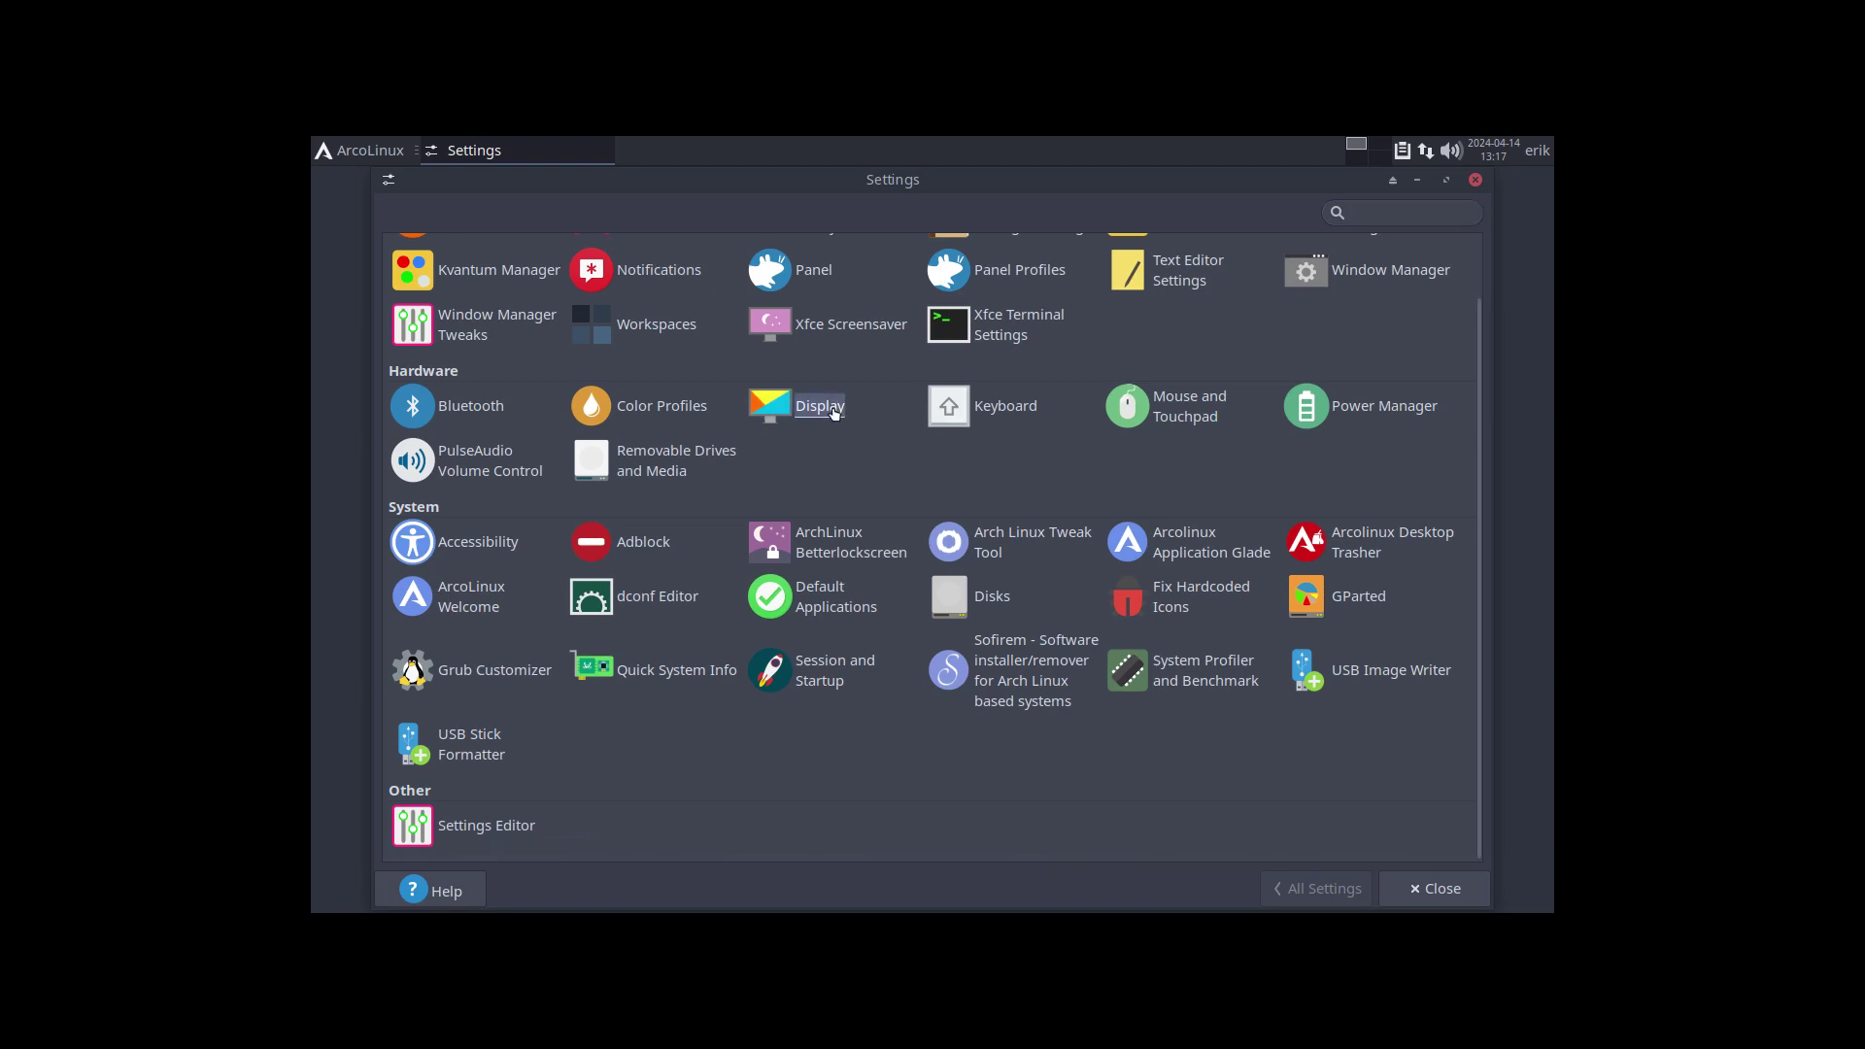
{"action": "left_click", "coordinate": [835, 413]}
{"action": "left_click", "coordinate": [1148, 304]}
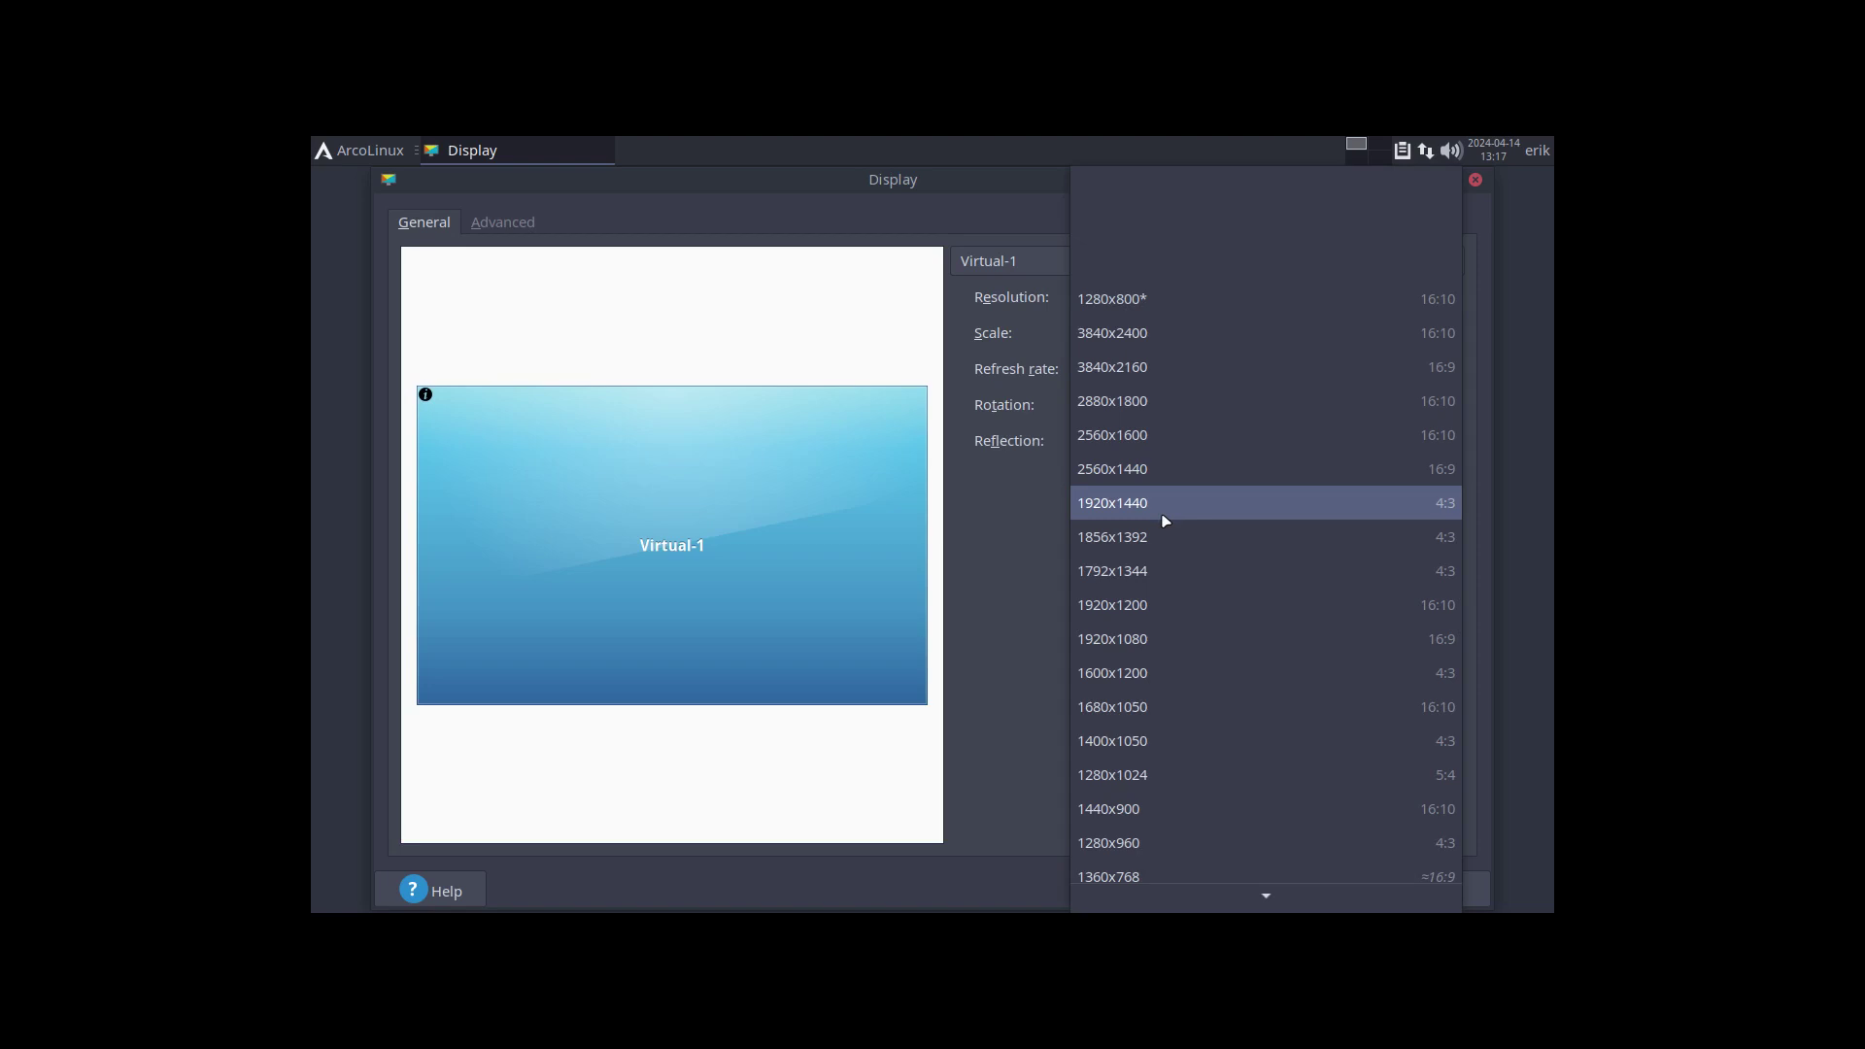
{"action": "left_click", "coordinate": [1154, 637]}
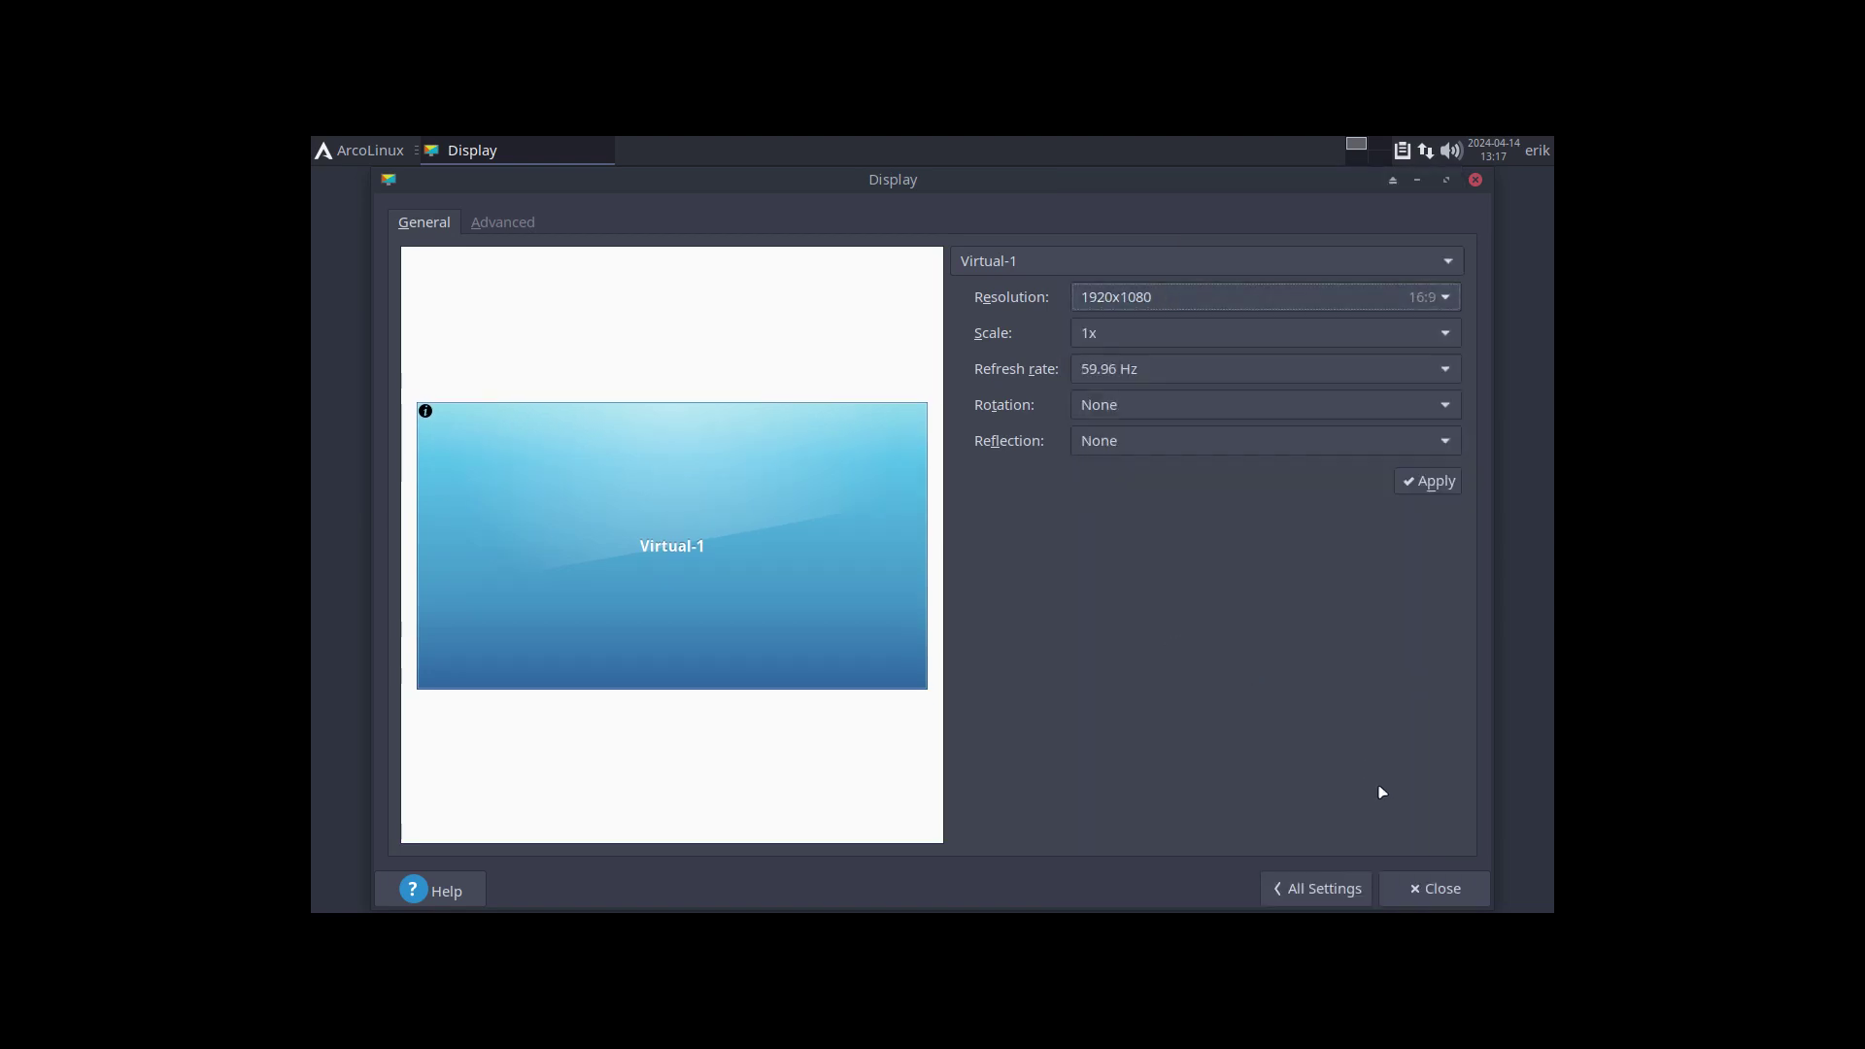
{"action": "left_click", "coordinate": [1458, 480]}
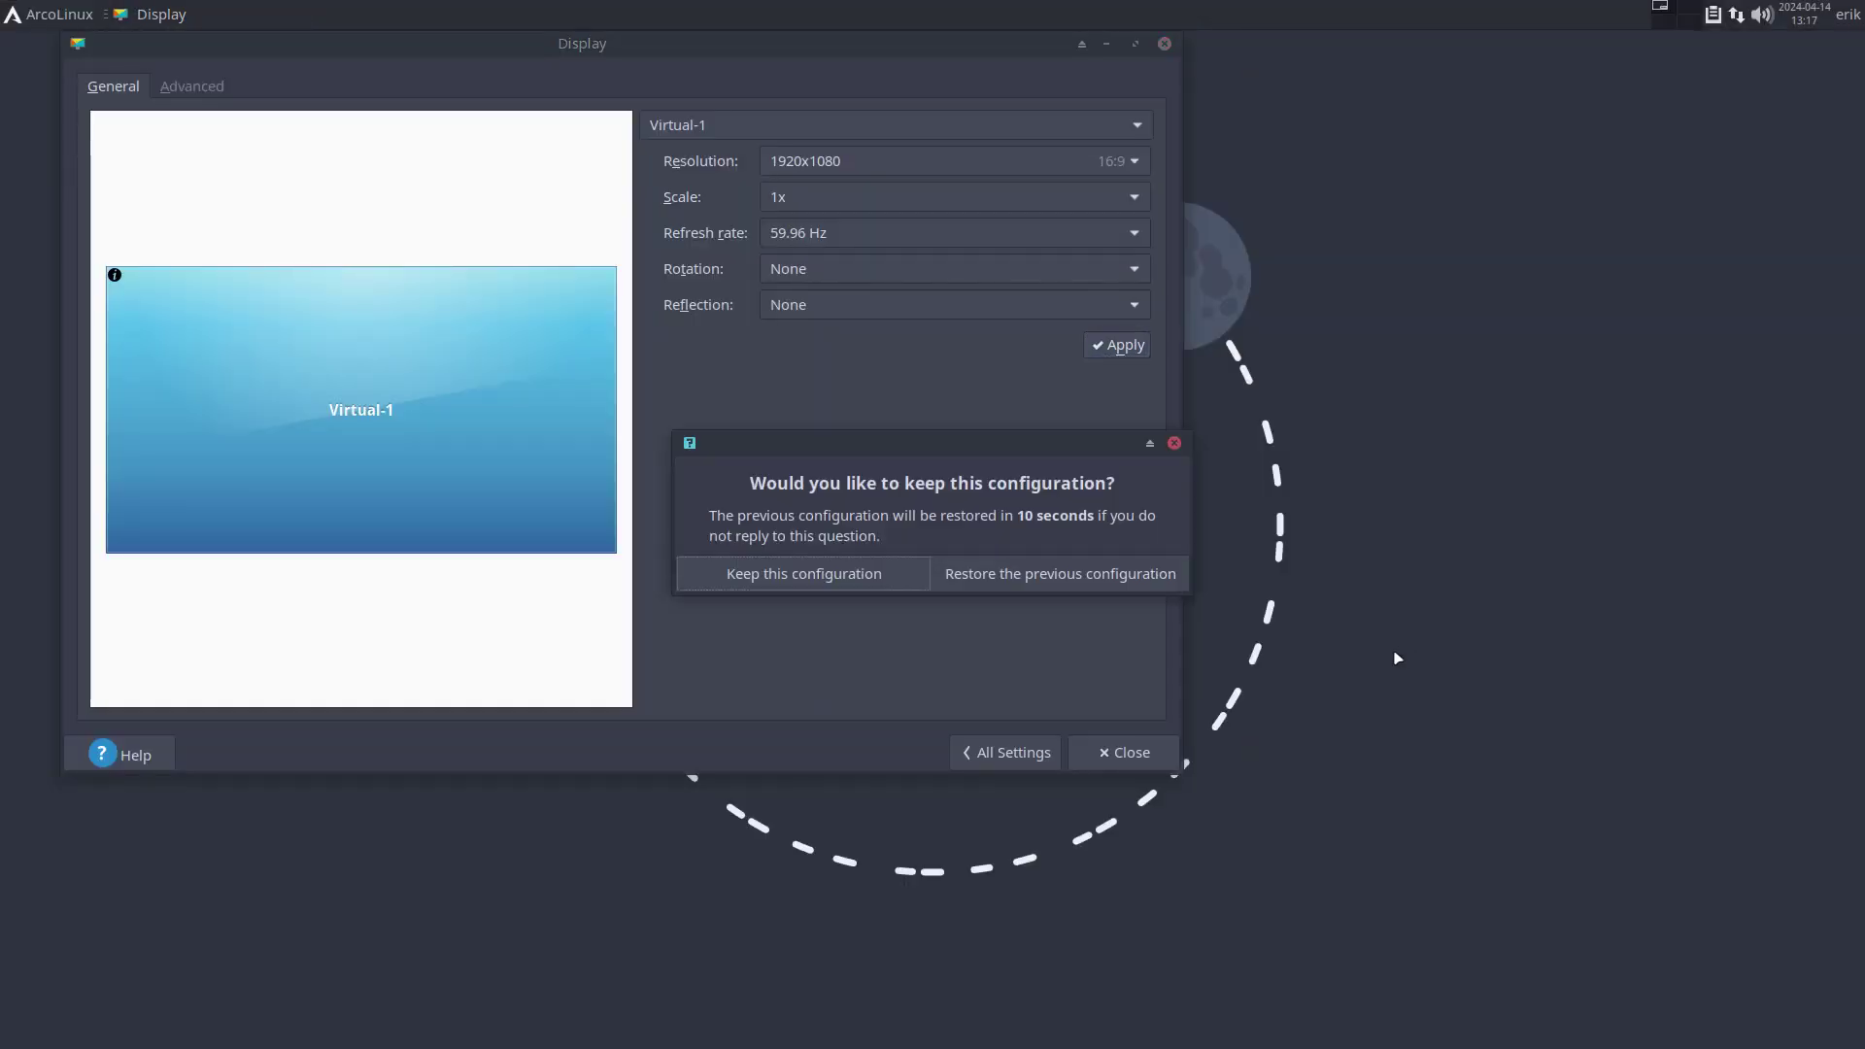
{"action": "left_click", "coordinate": [821, 580]}
{"action": "left_click", "coordinate": [1119, 752]}
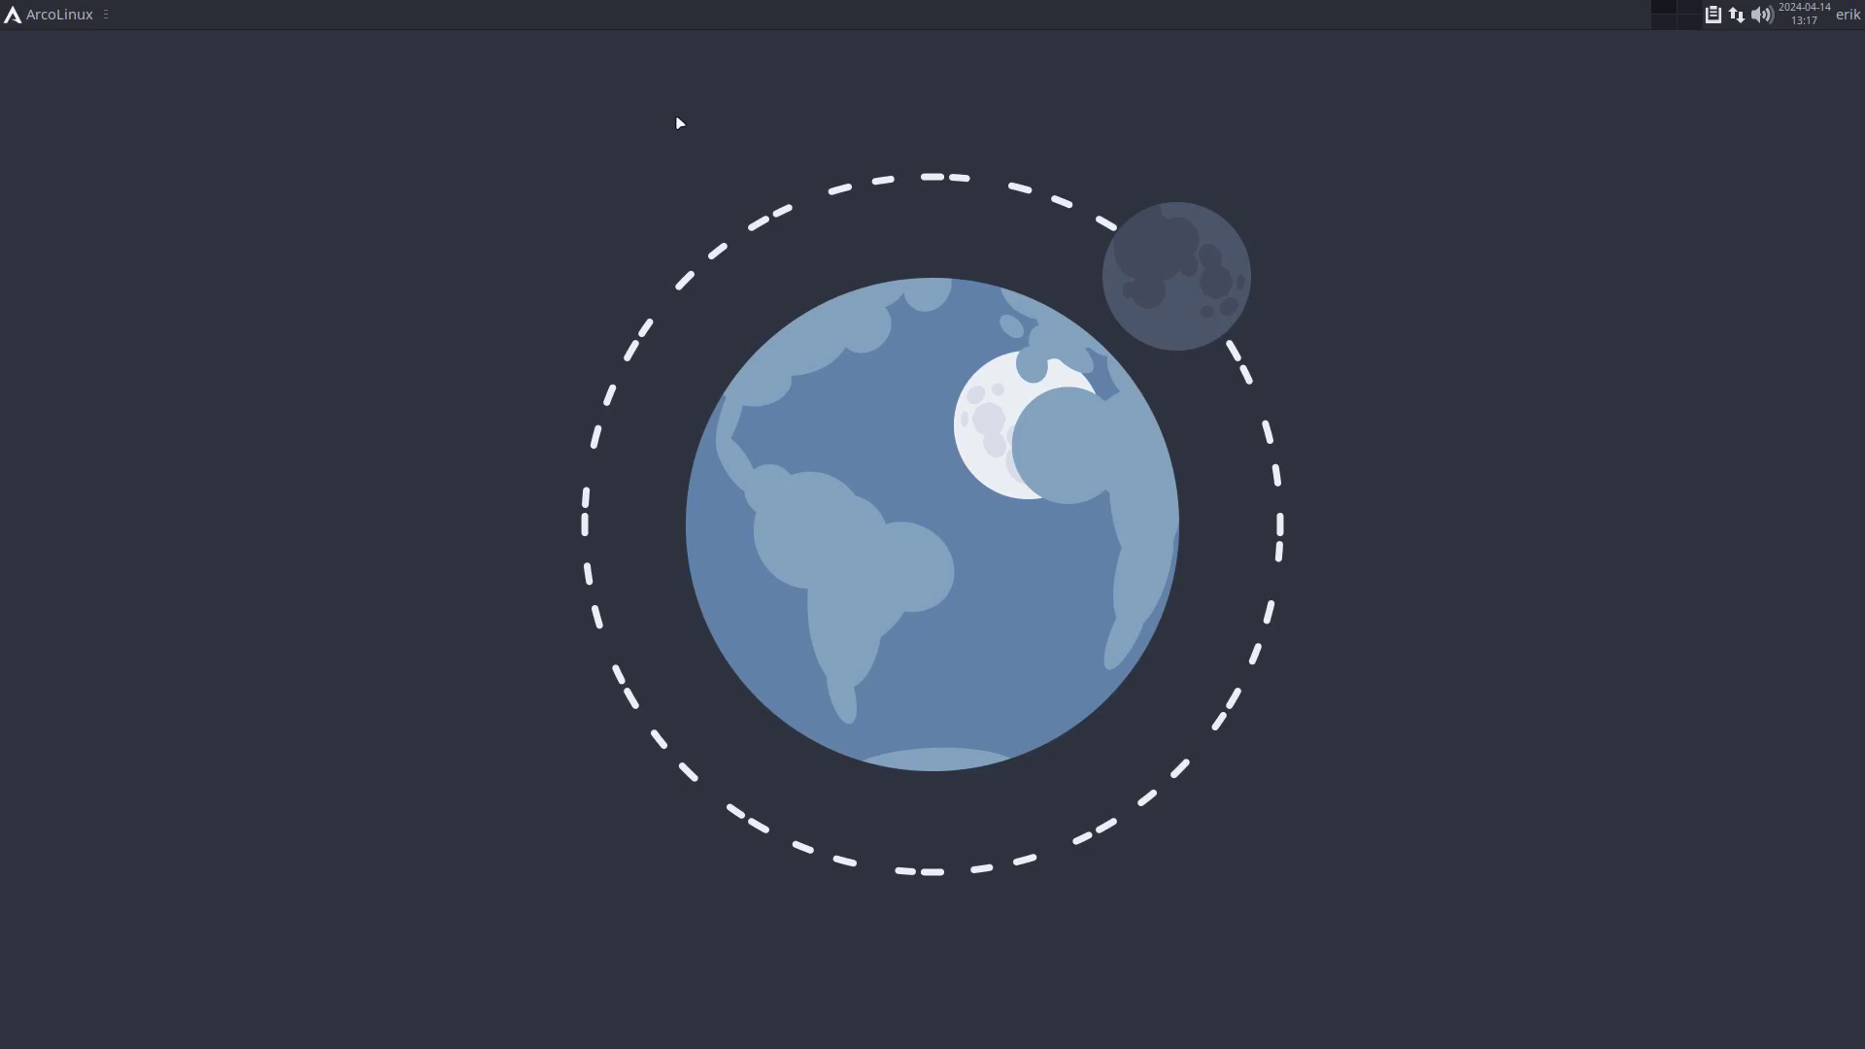
Log out via the application menu, then select Chadwm from the login screen's session list.
{"action": "left_click", "coordinate": [77, 13]}
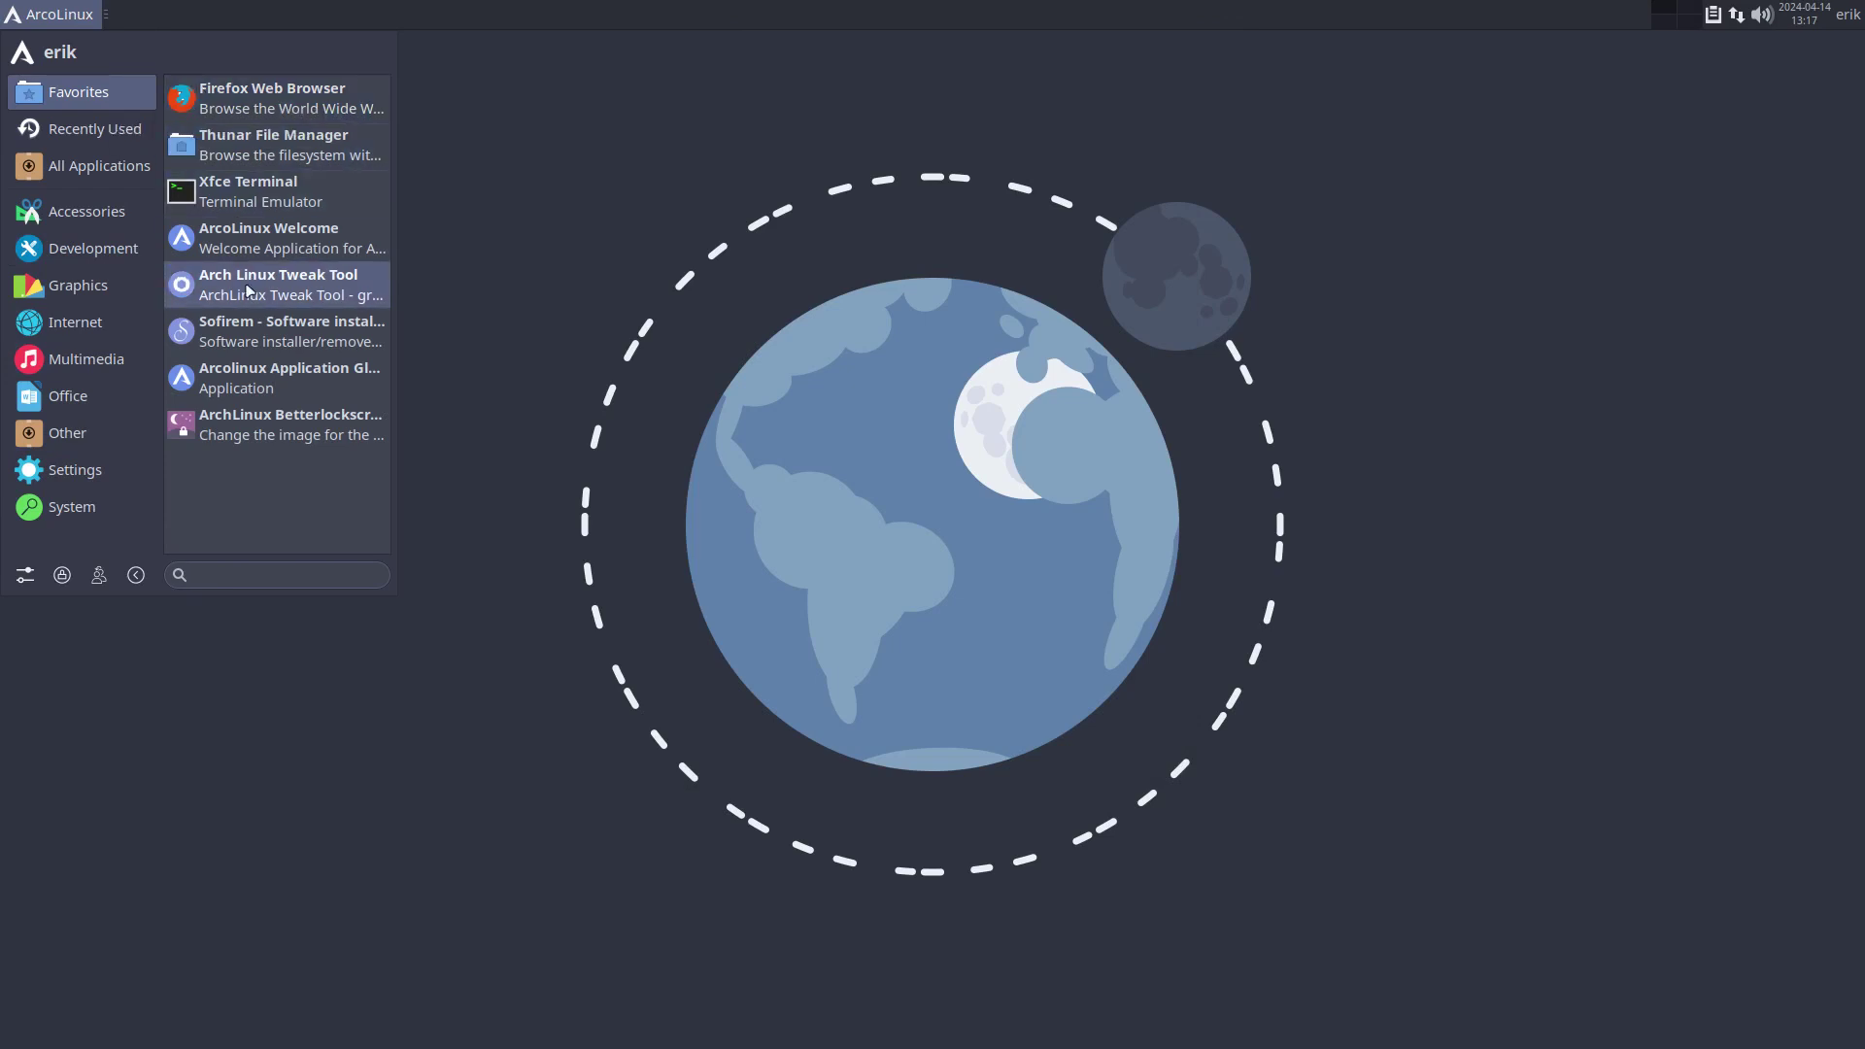
{"action": "left_click", "coordinate": [709, 363]}
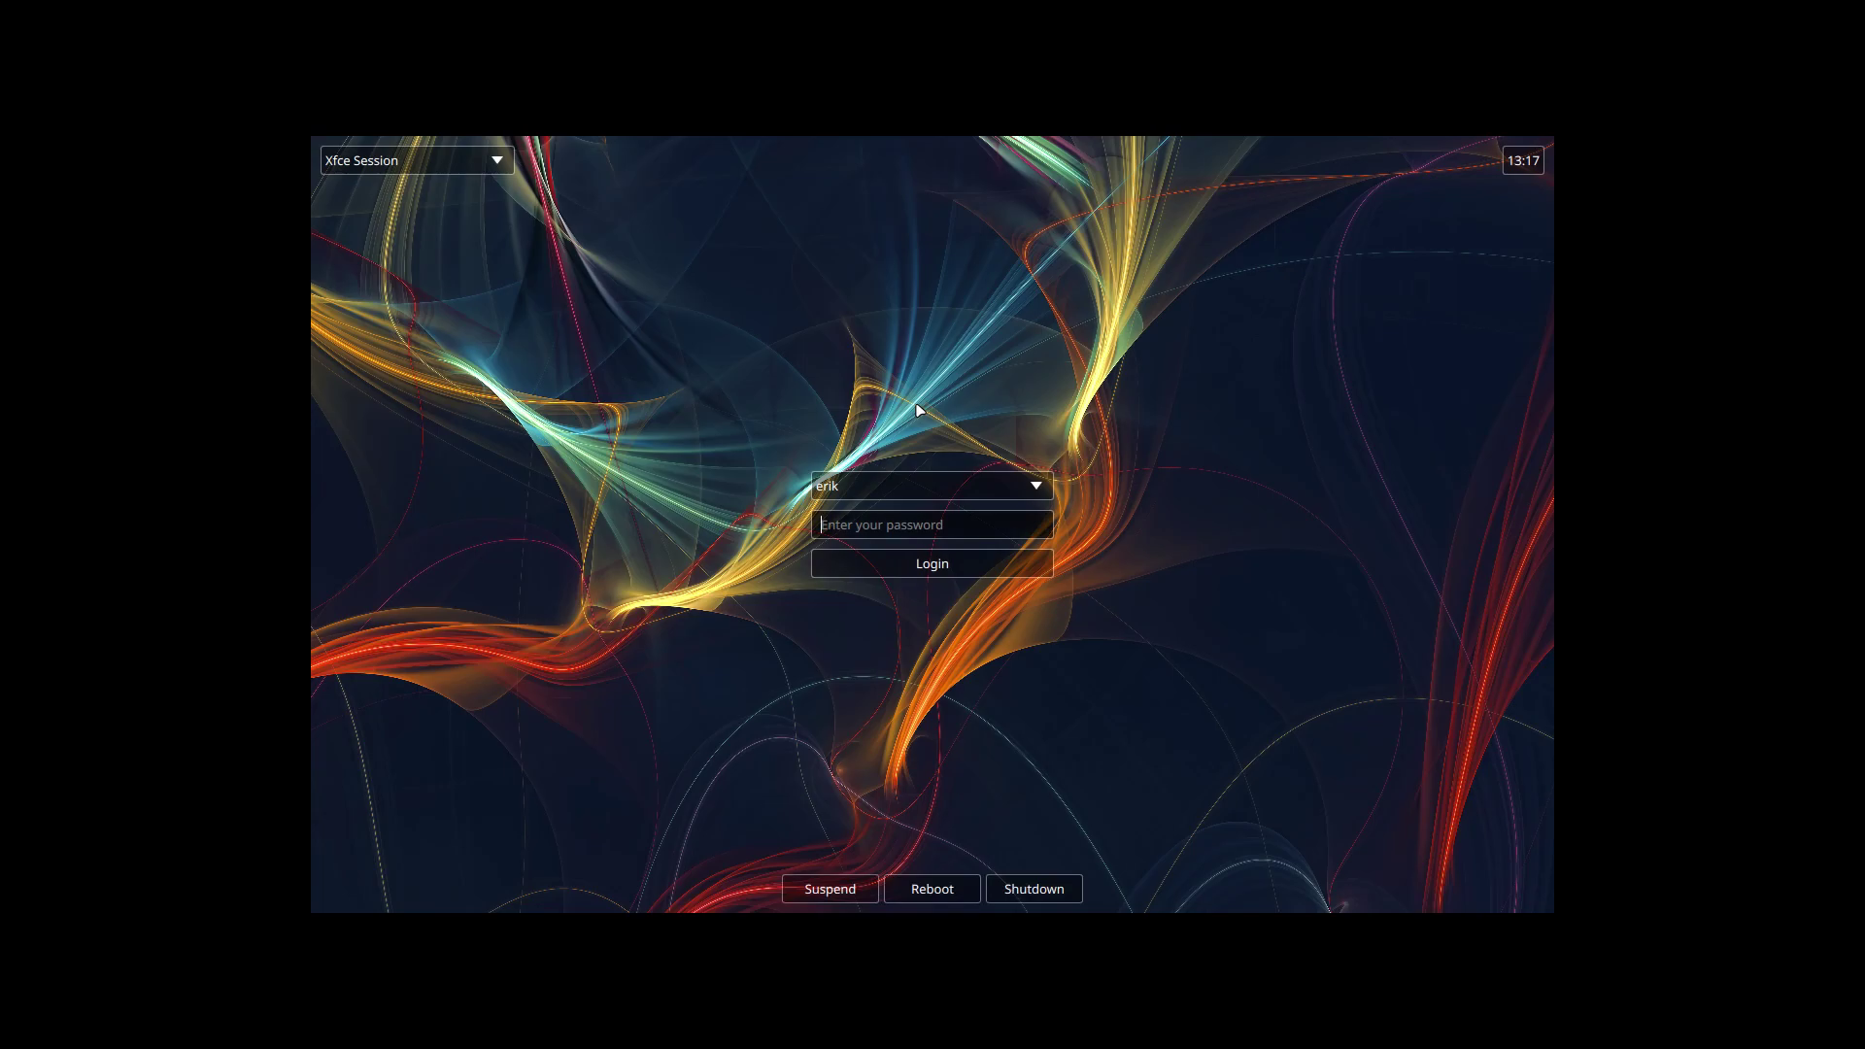
{"action": "left_click", "coordinate": [434, 160]}
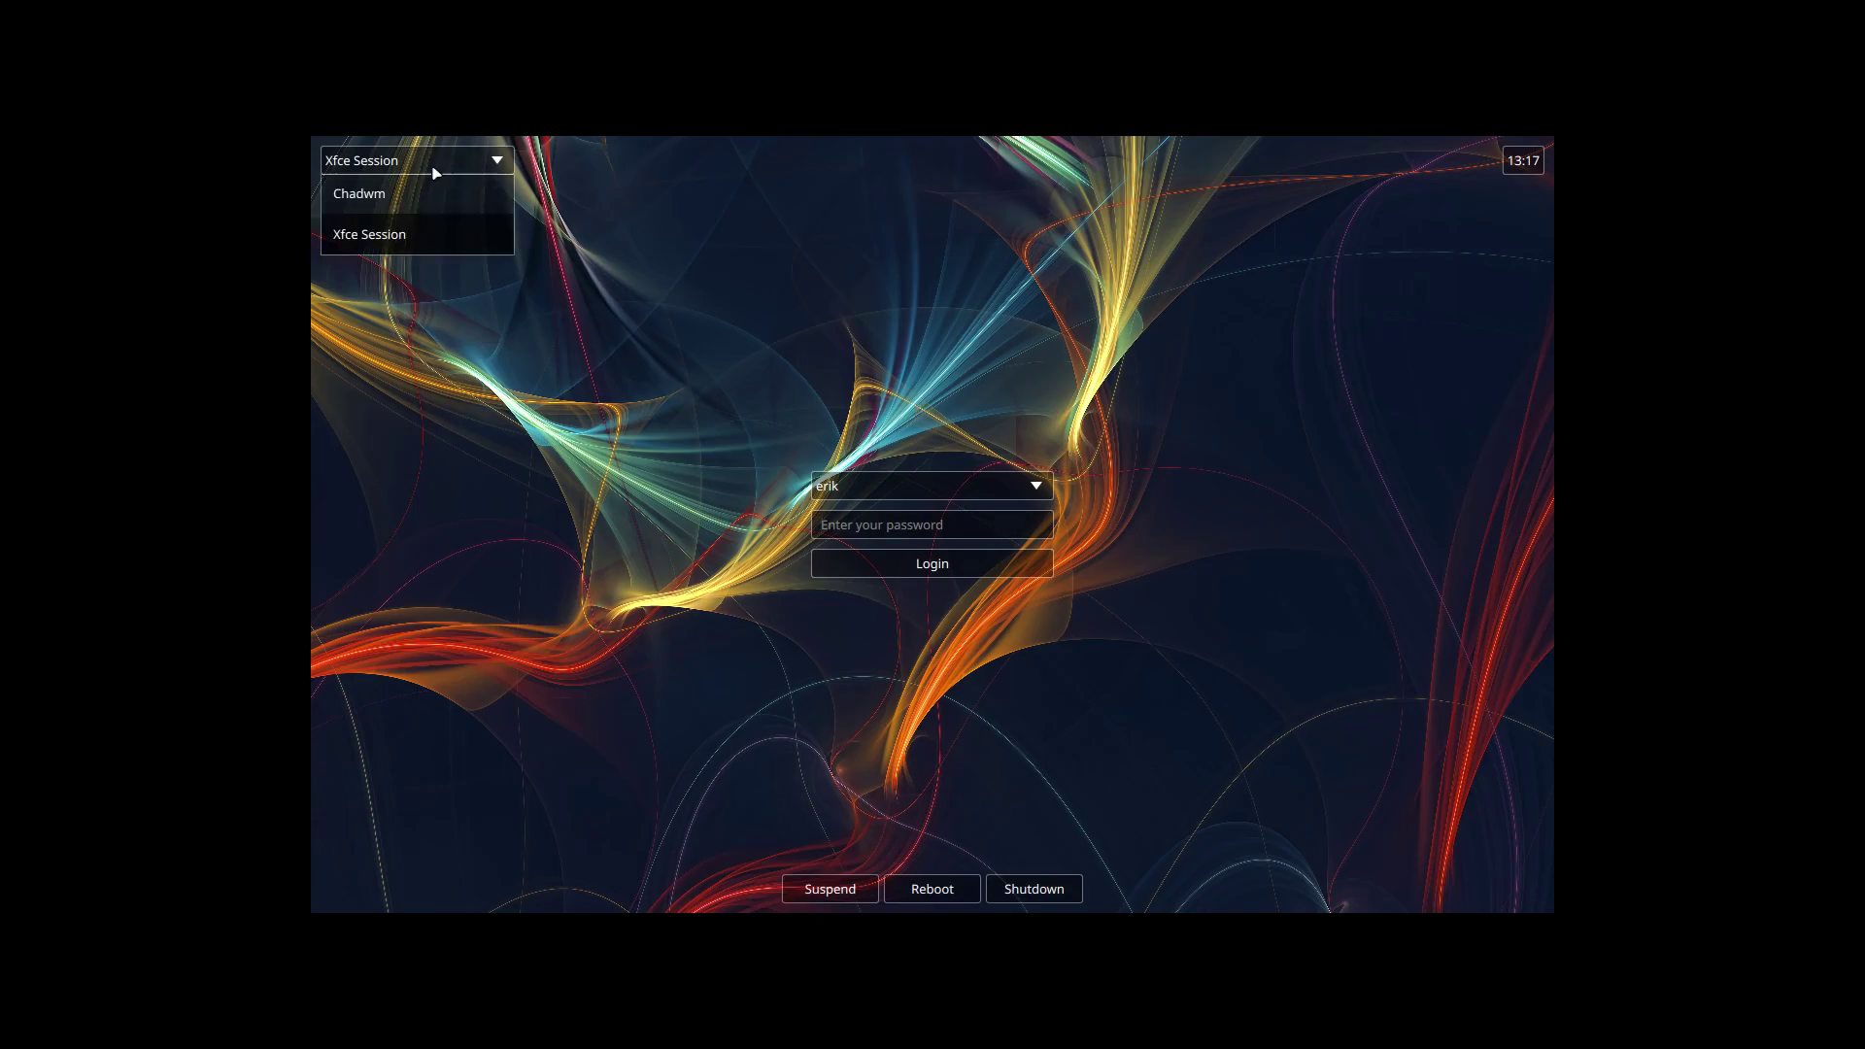
{"action": "left_click", "coordinate": [390, 203]}
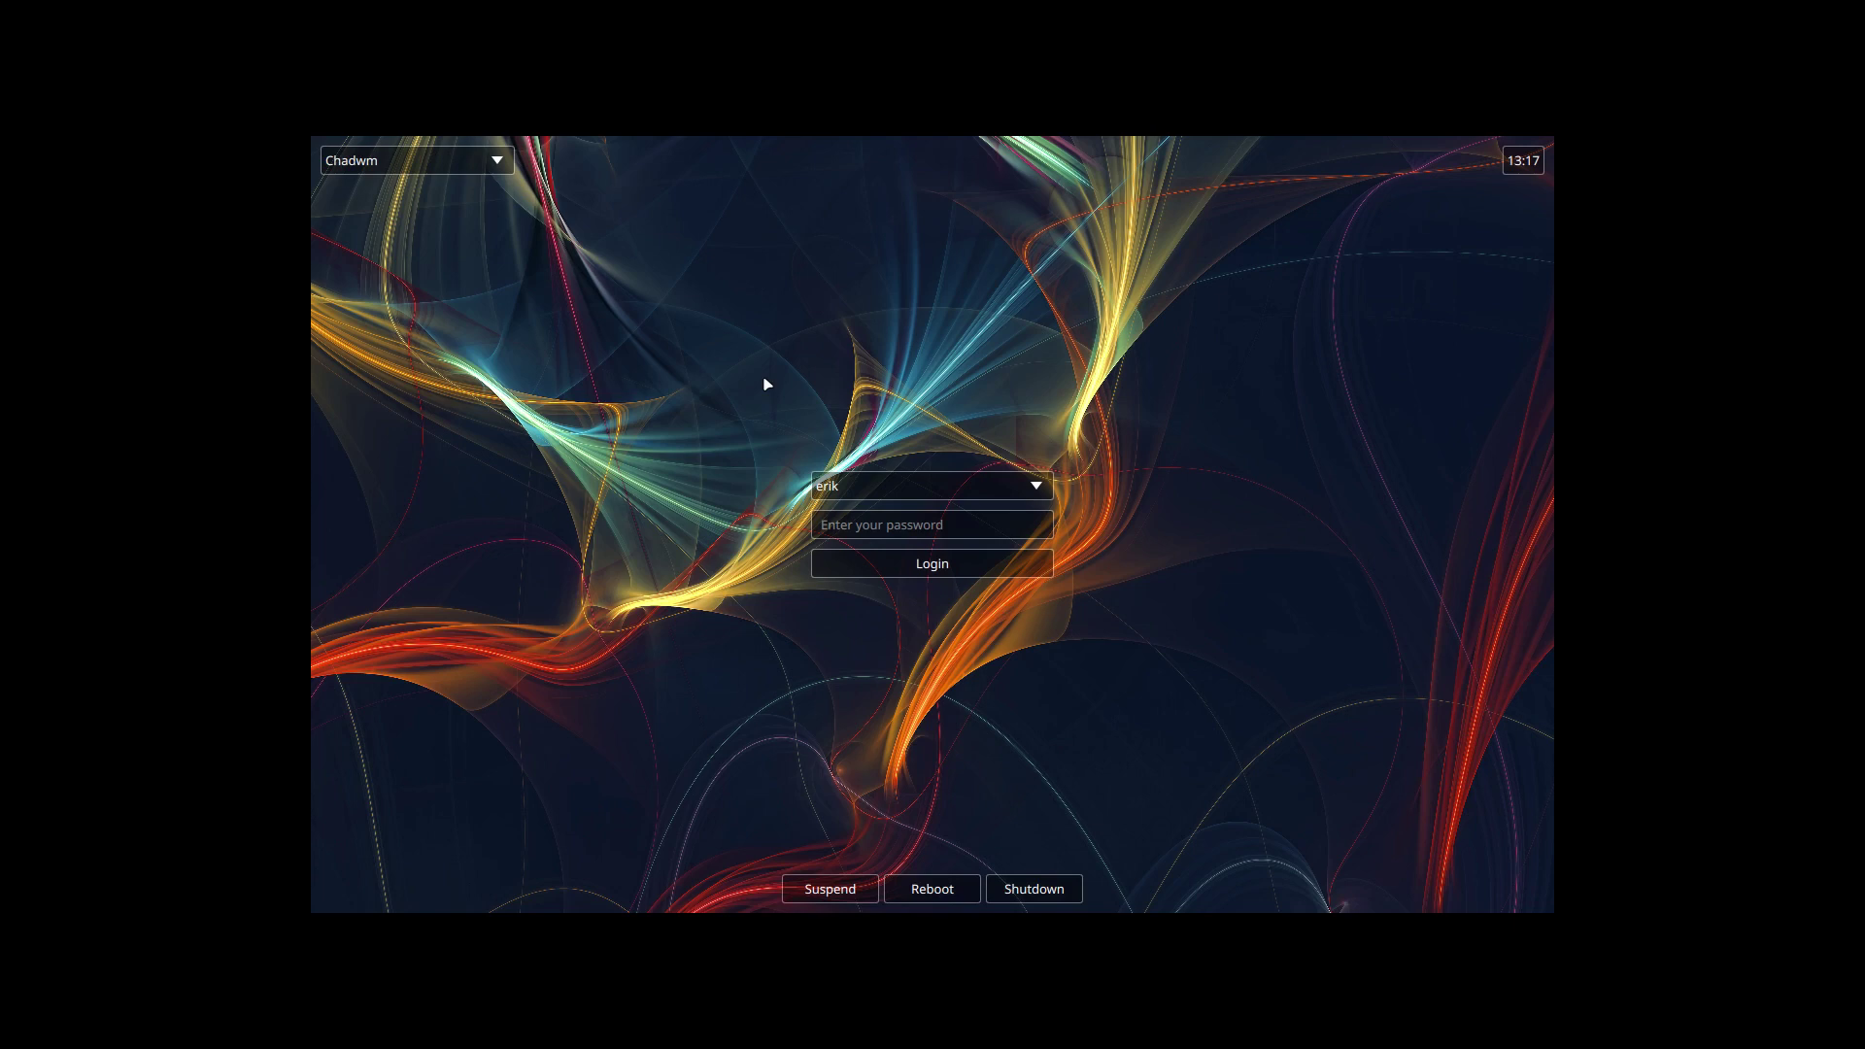
Log in with the account password, then open a terminal (Super+Enter) and Thunar (Super+Shift+Enter).
{"action": "left_click", "coordinate": [859, 535]}
{"action": "type", "text": "*****"}
{"action": "key", "text": "Return"}
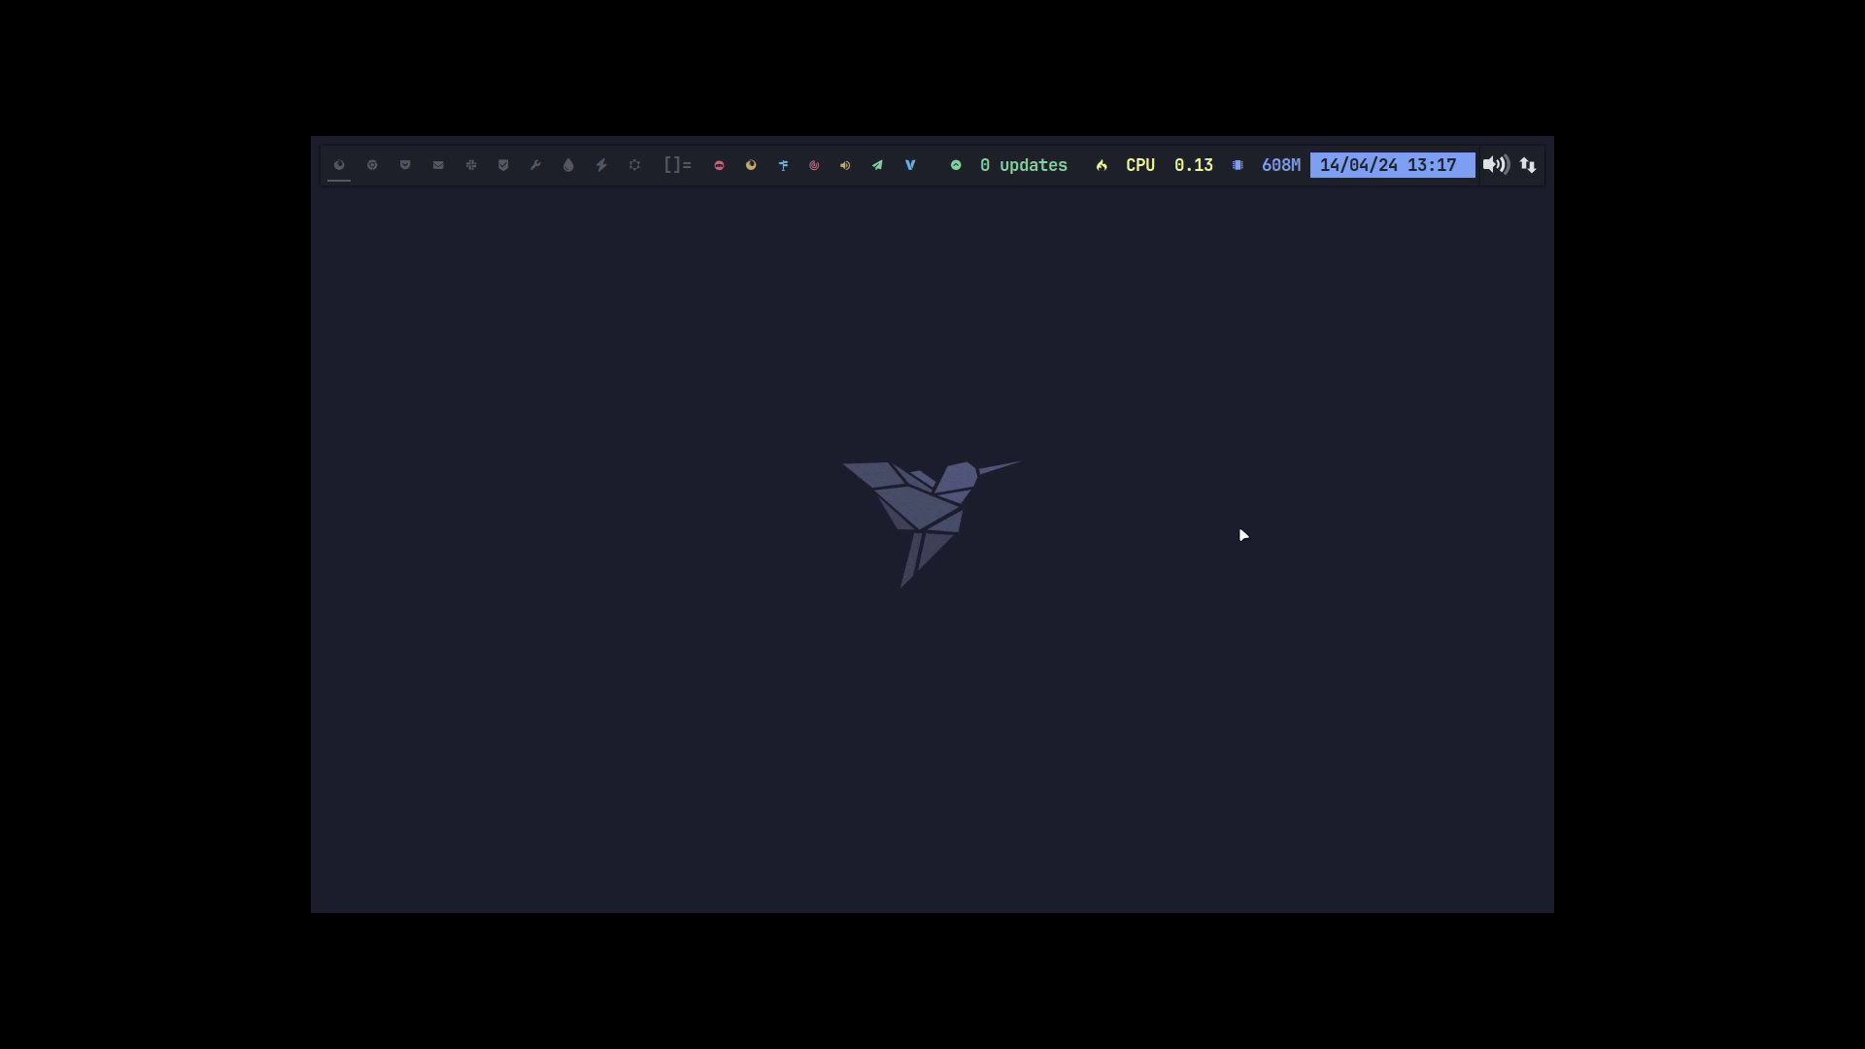
{"action": "key", "text": "super+Return"}
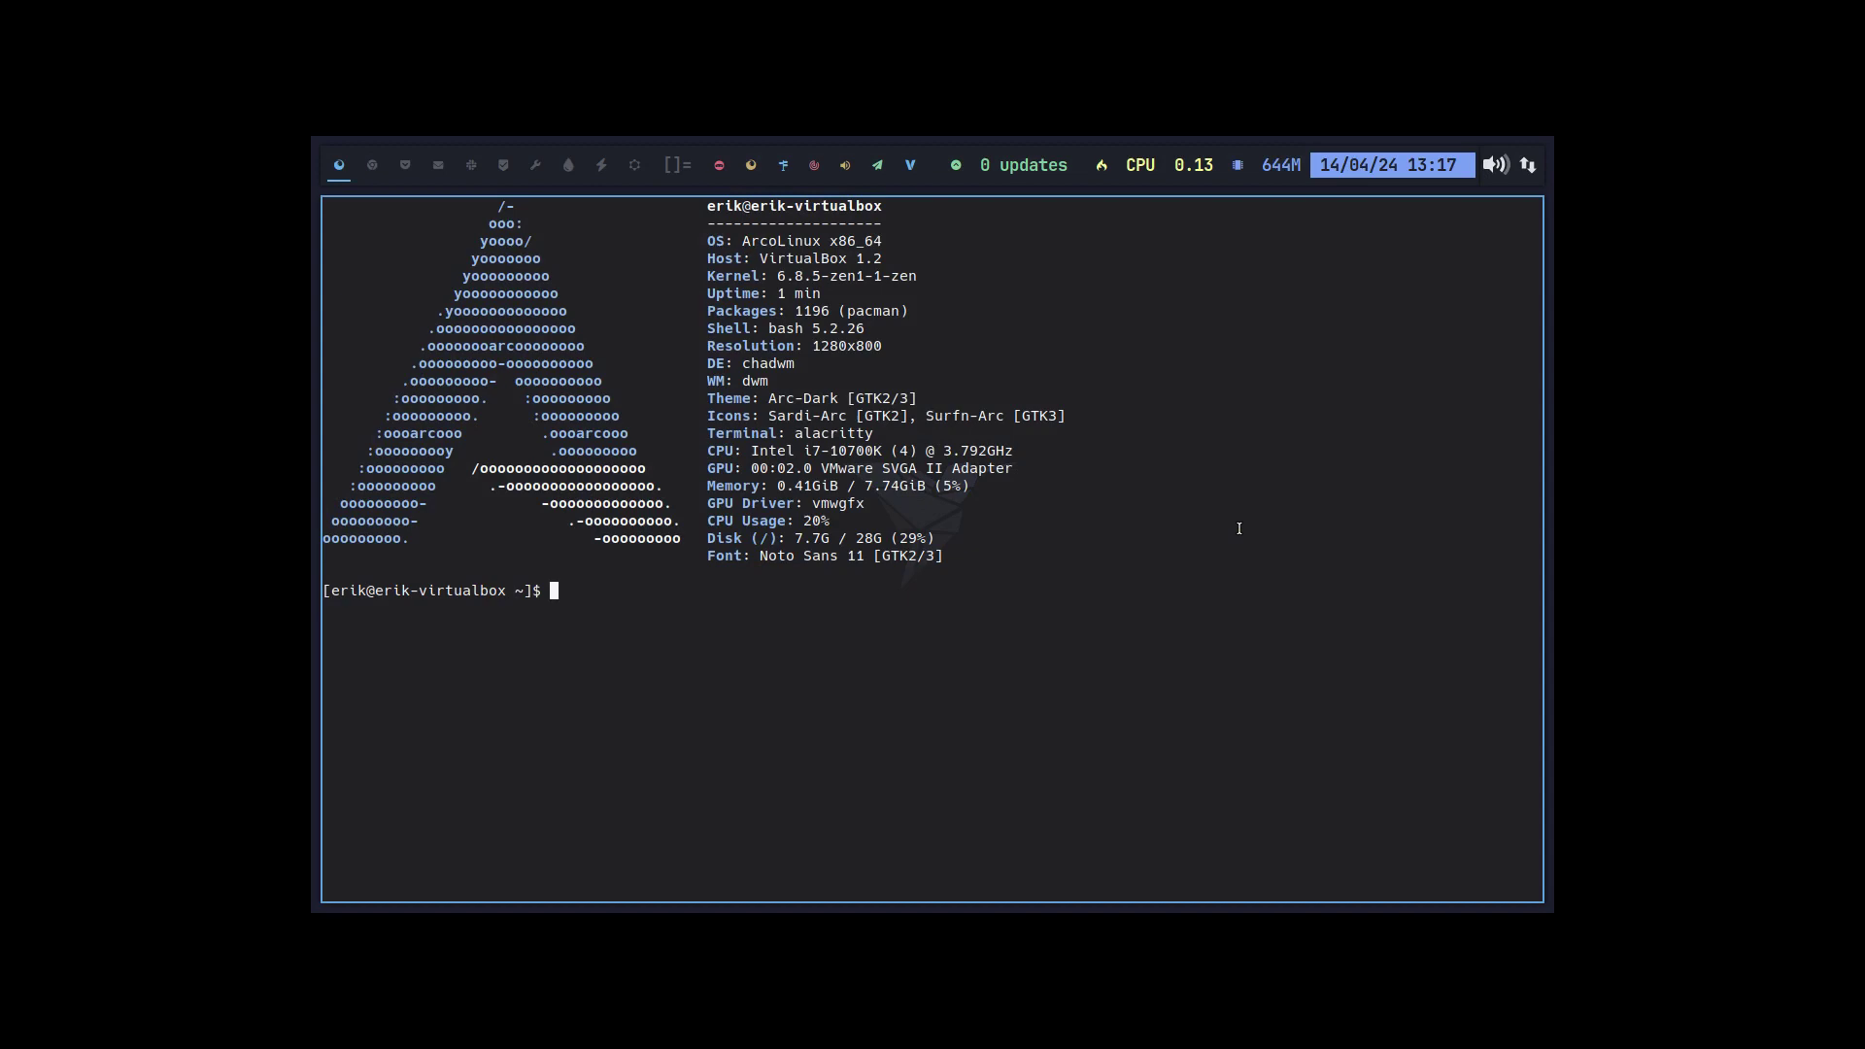
{"action": "key", "text": "super+shift+Return"}
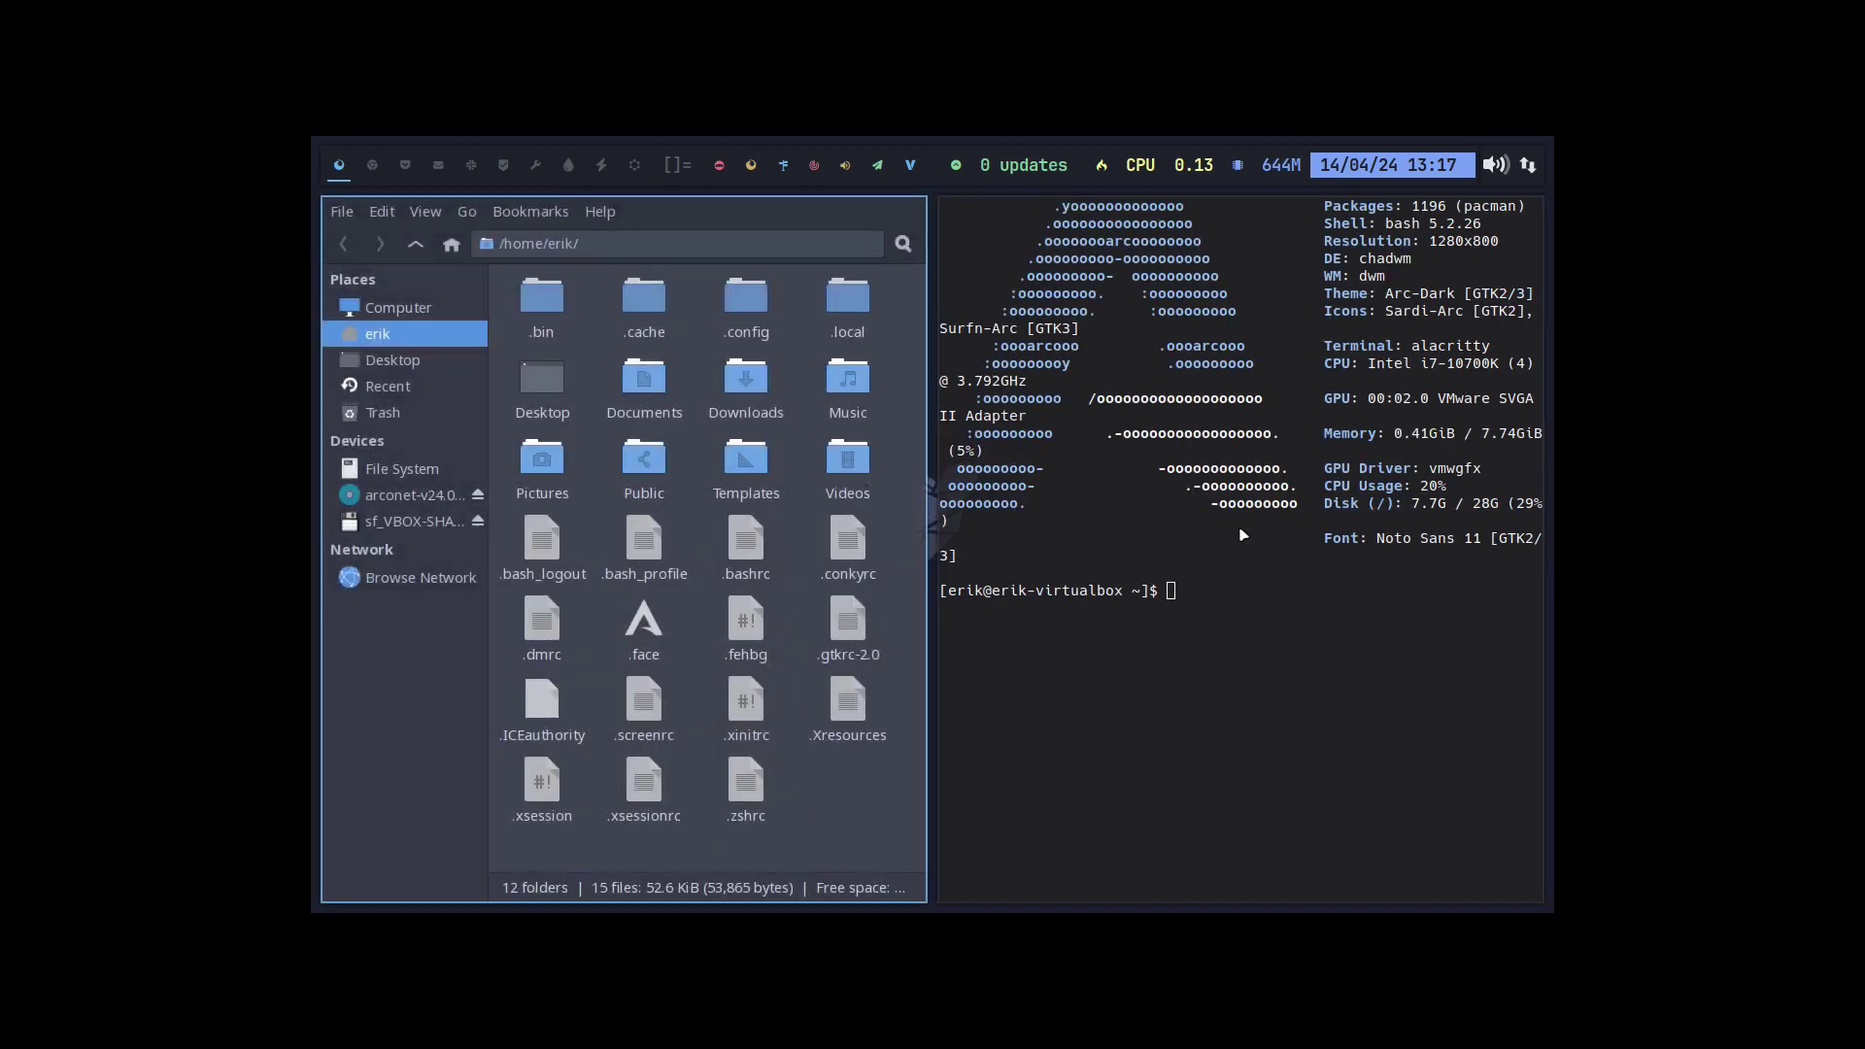
Dismiss the Super+X logout menu, close Thunar and the terminal with Super+Q, then try the Super+D and Super+P launchers.
{"action": "key", "text": "super+x"}
{"action": "key", "text": "Escape"}
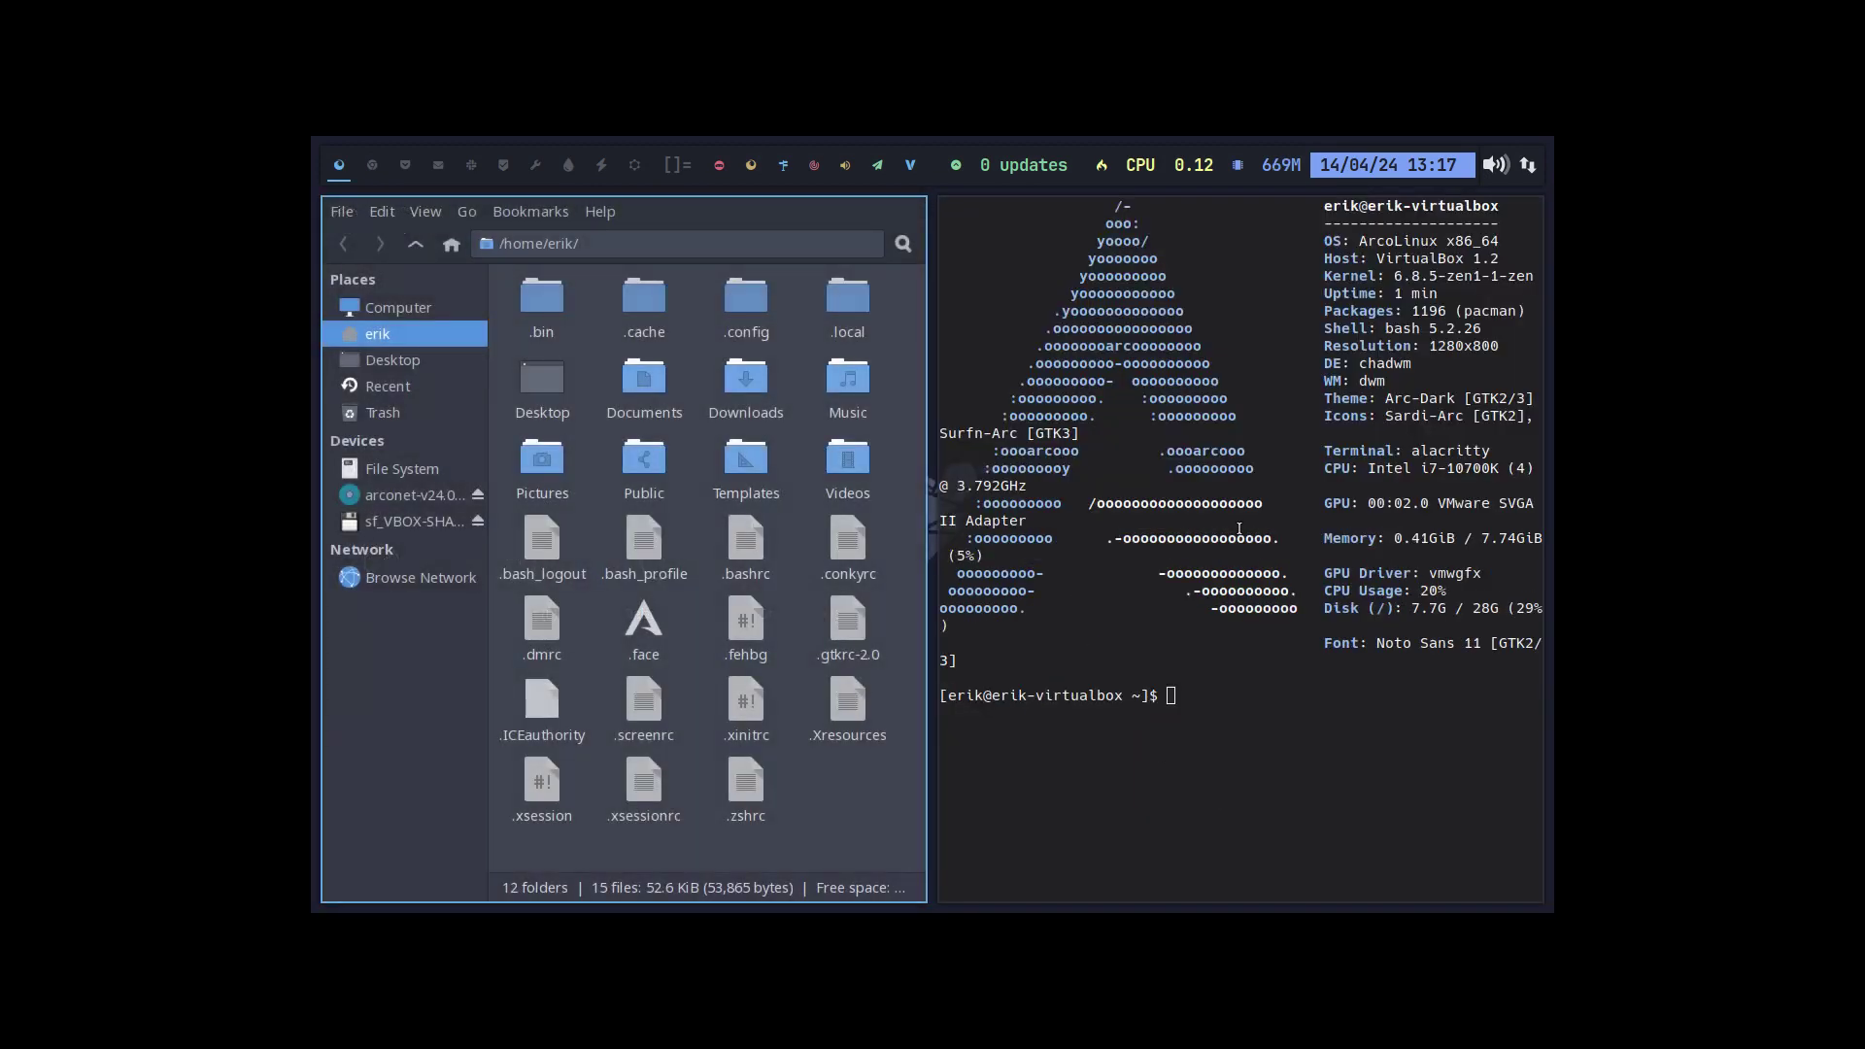
{"action": "key", "text": "super+q"}
{"action": "key", "text": "super+q"}
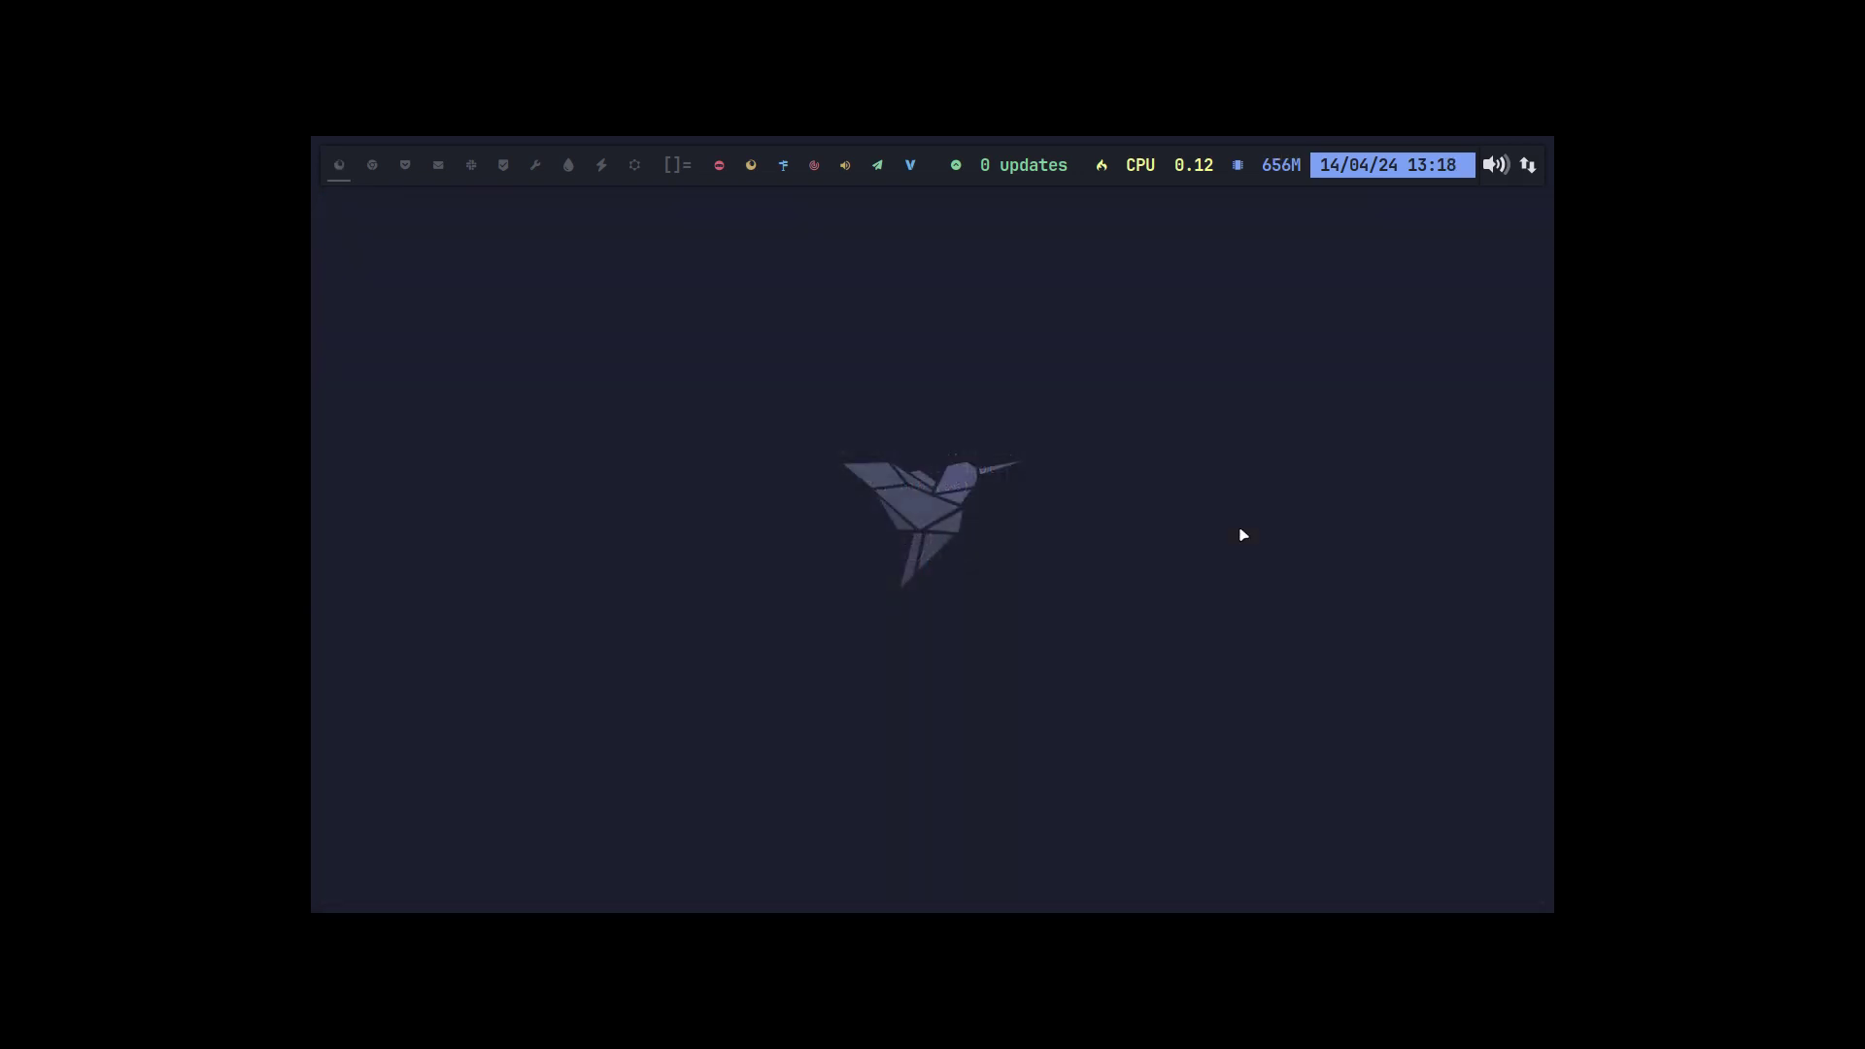
{"action": "key", "text": "super+d"}
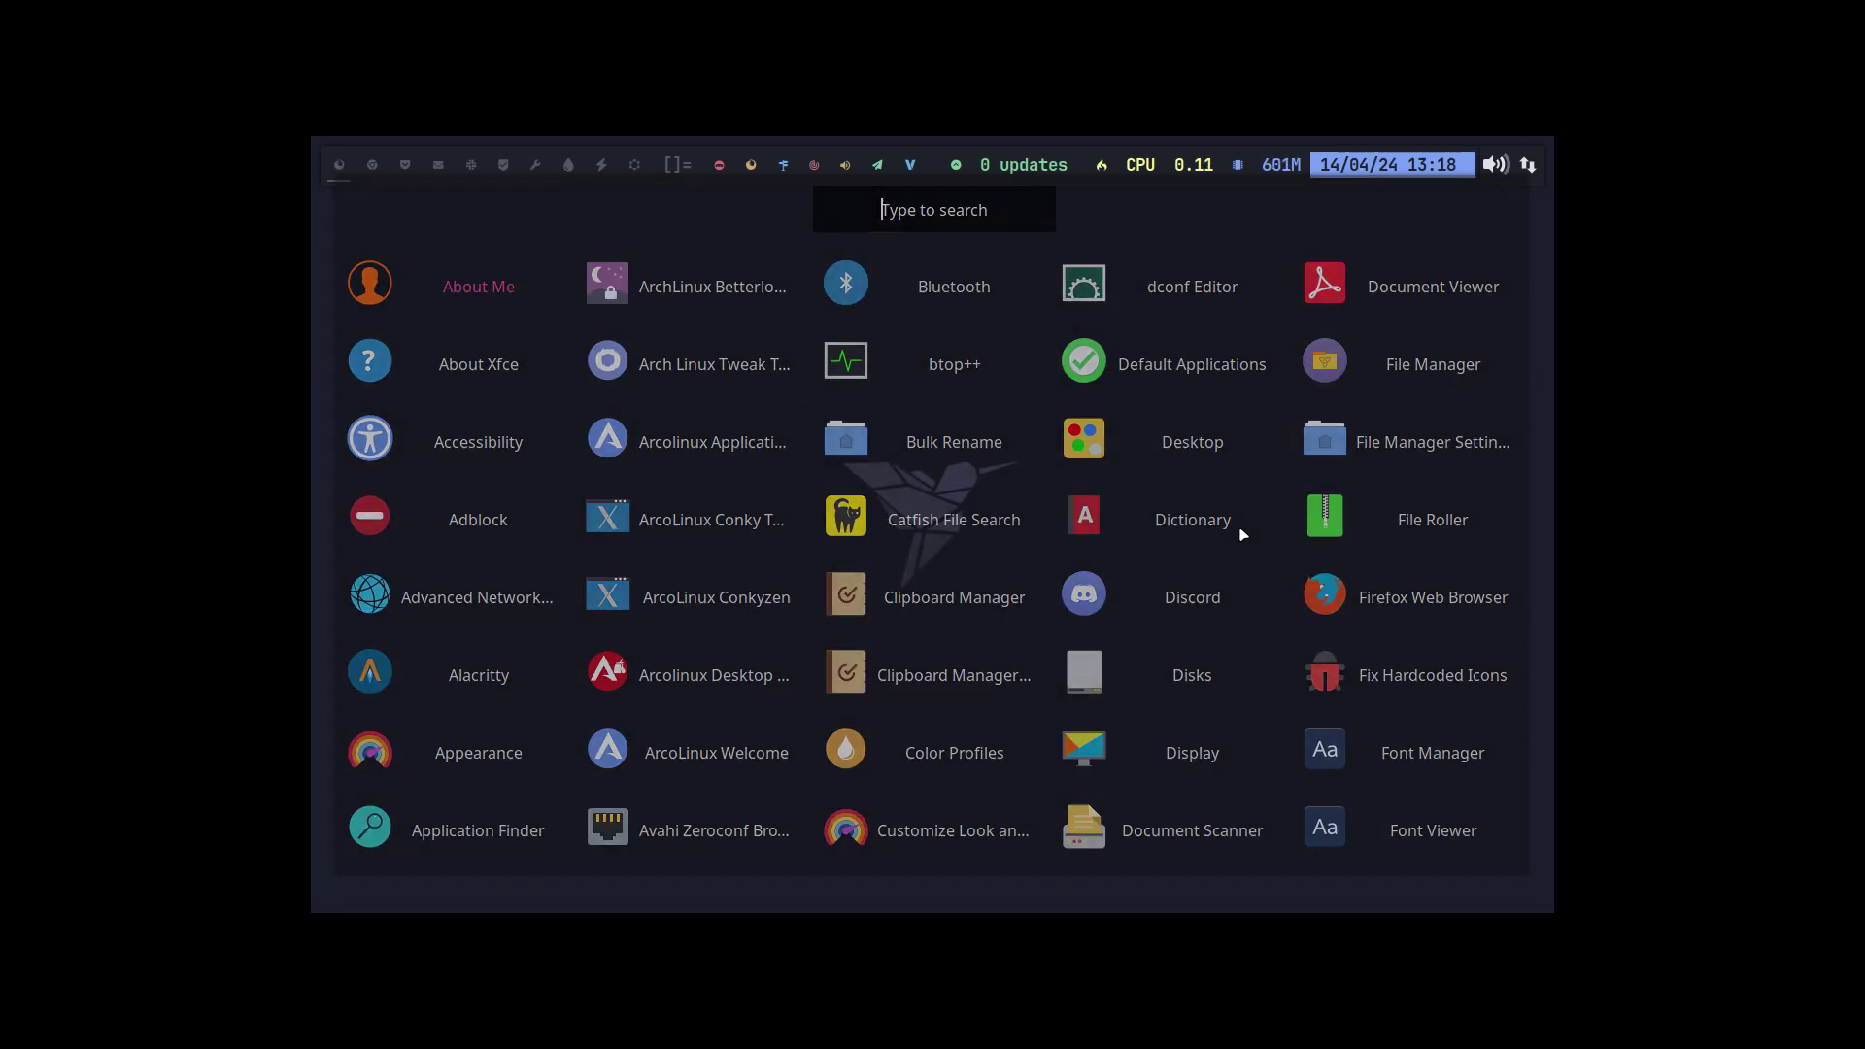
{"action": "key", "text": "Escape"}
{"action": "key", "text": "super+p"}
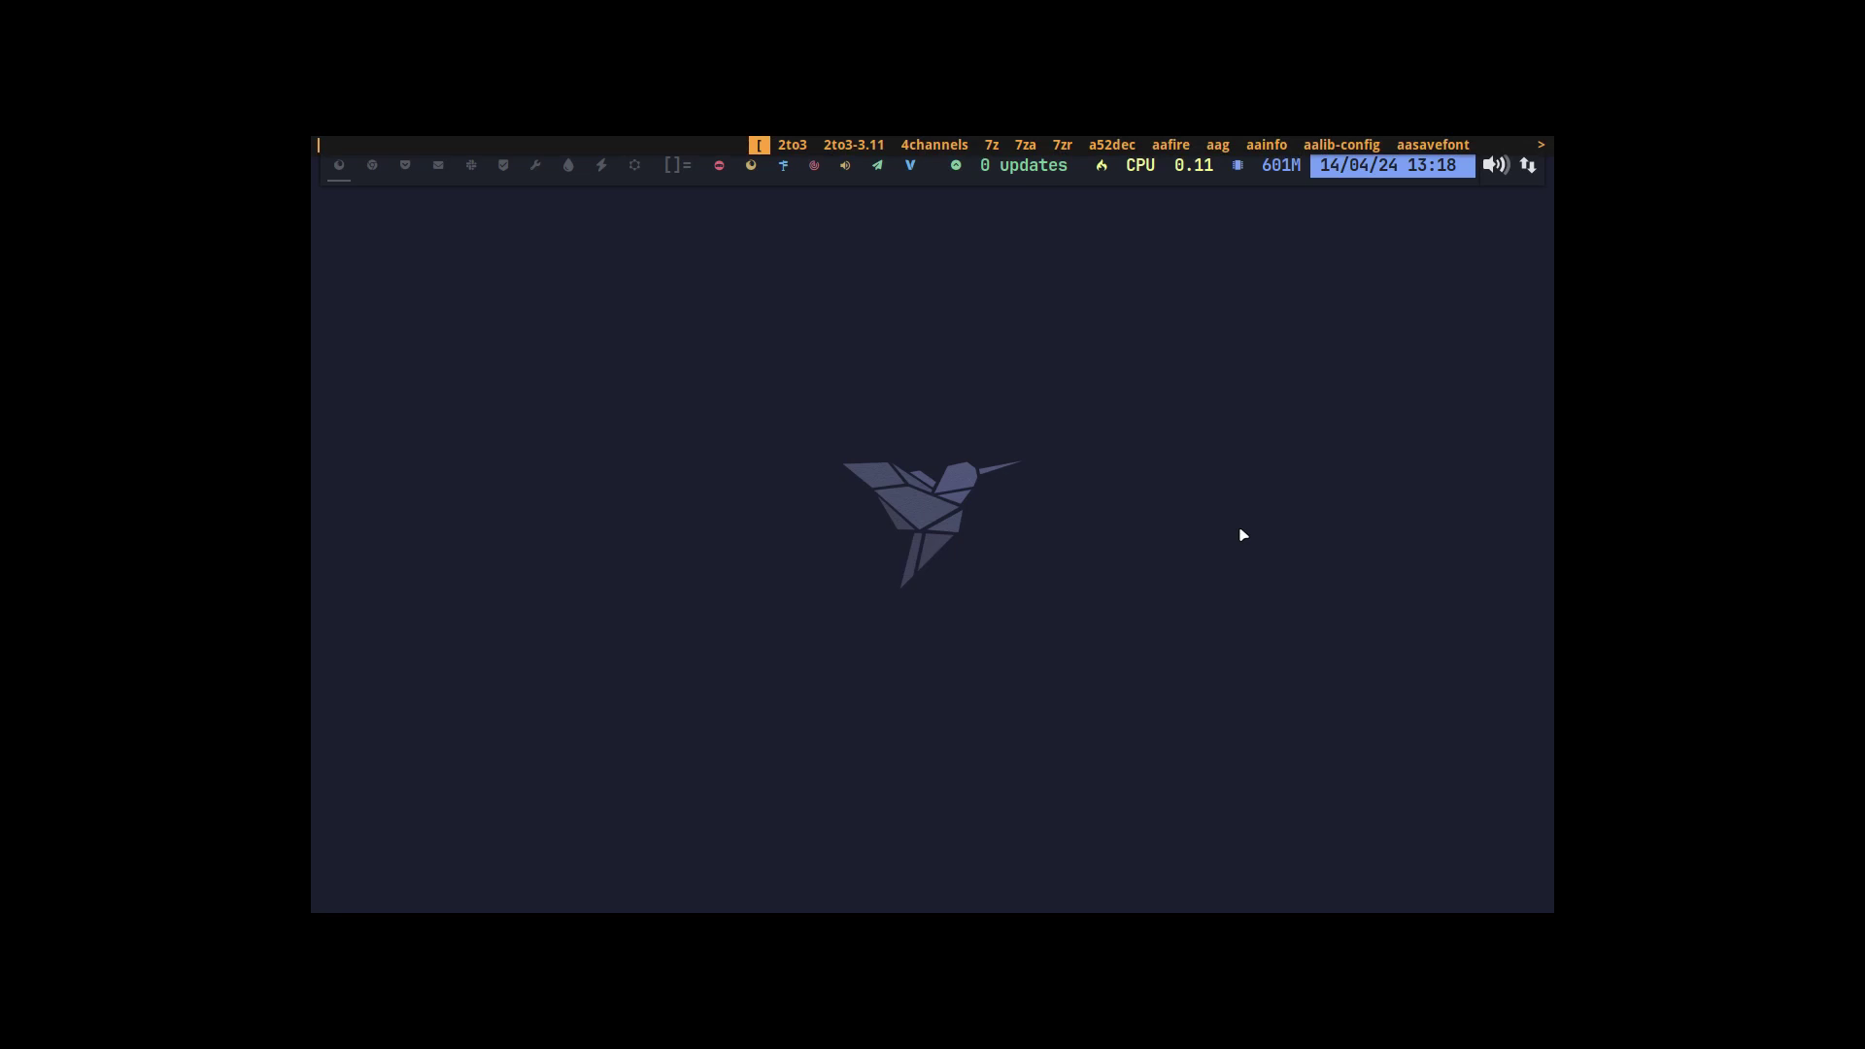
{"action": "key", "text": "Escape"}
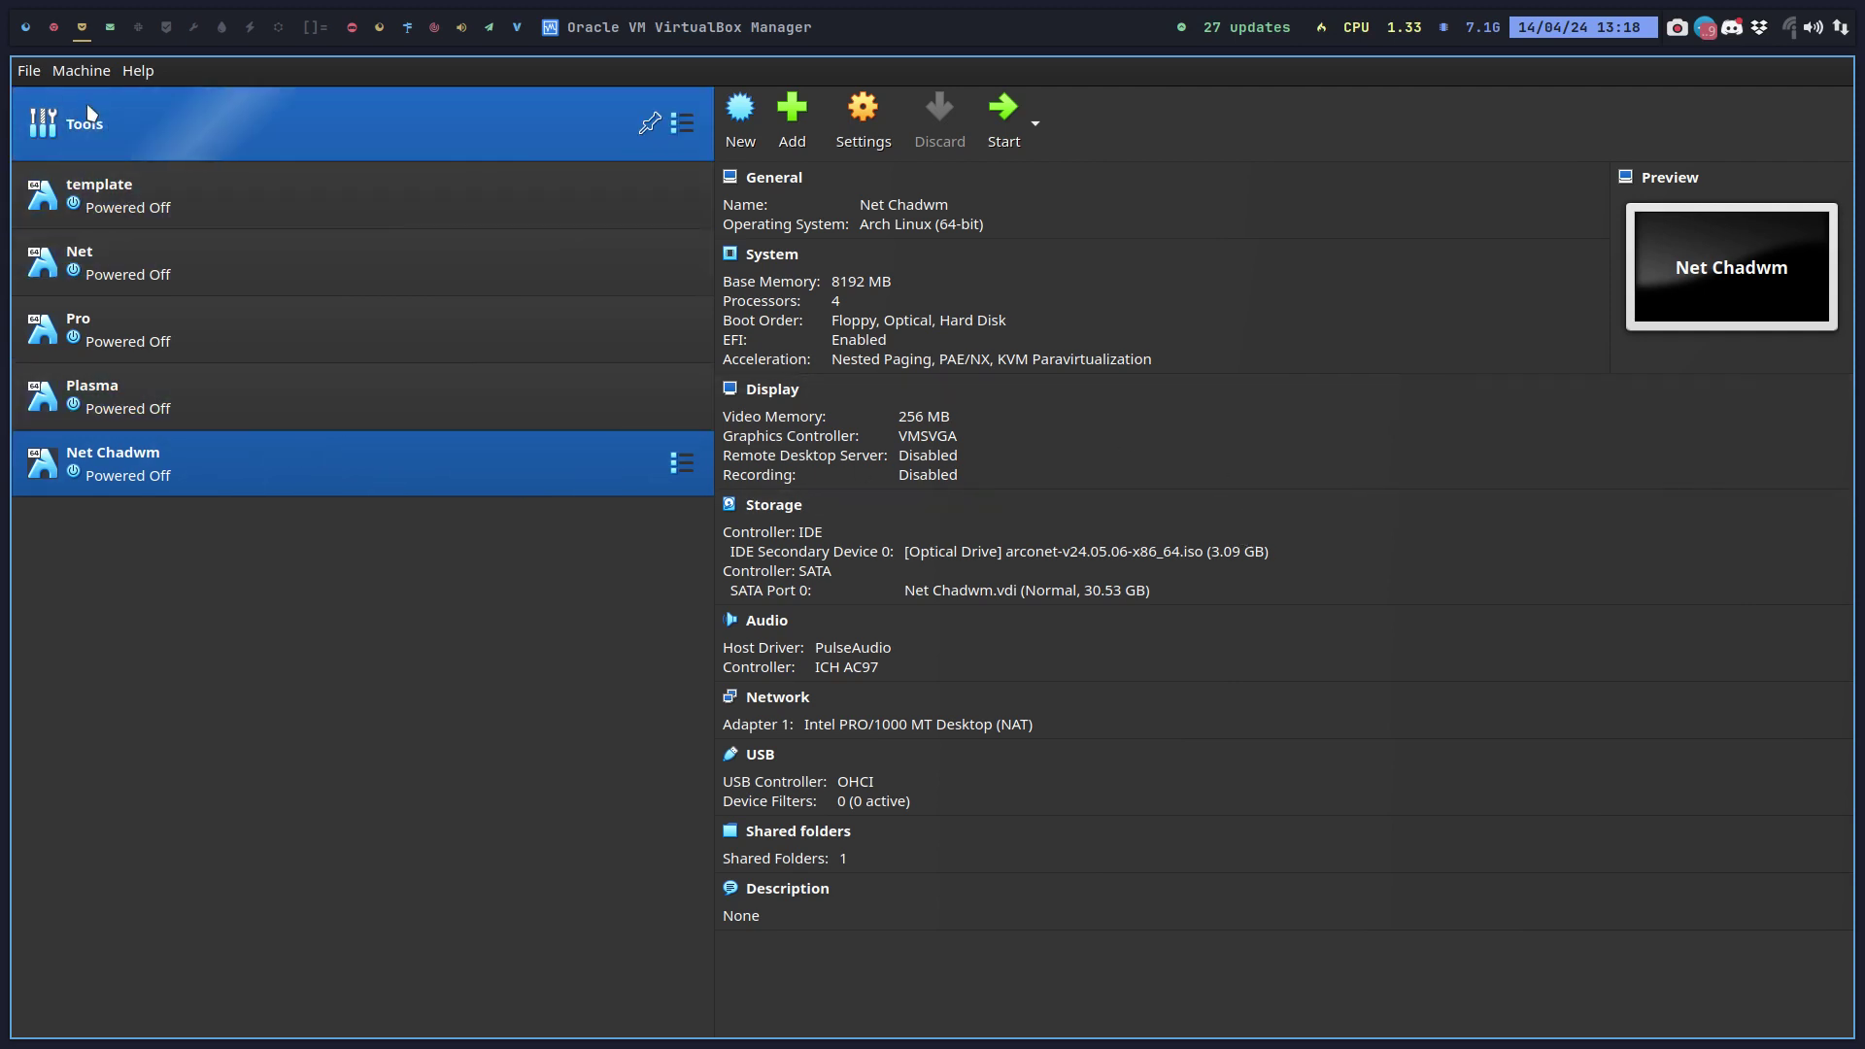
Open packages.x86_64 in Sublime Text from the ISO build workspace.
{"action": "left_click", "coordinate": [53, 37]}
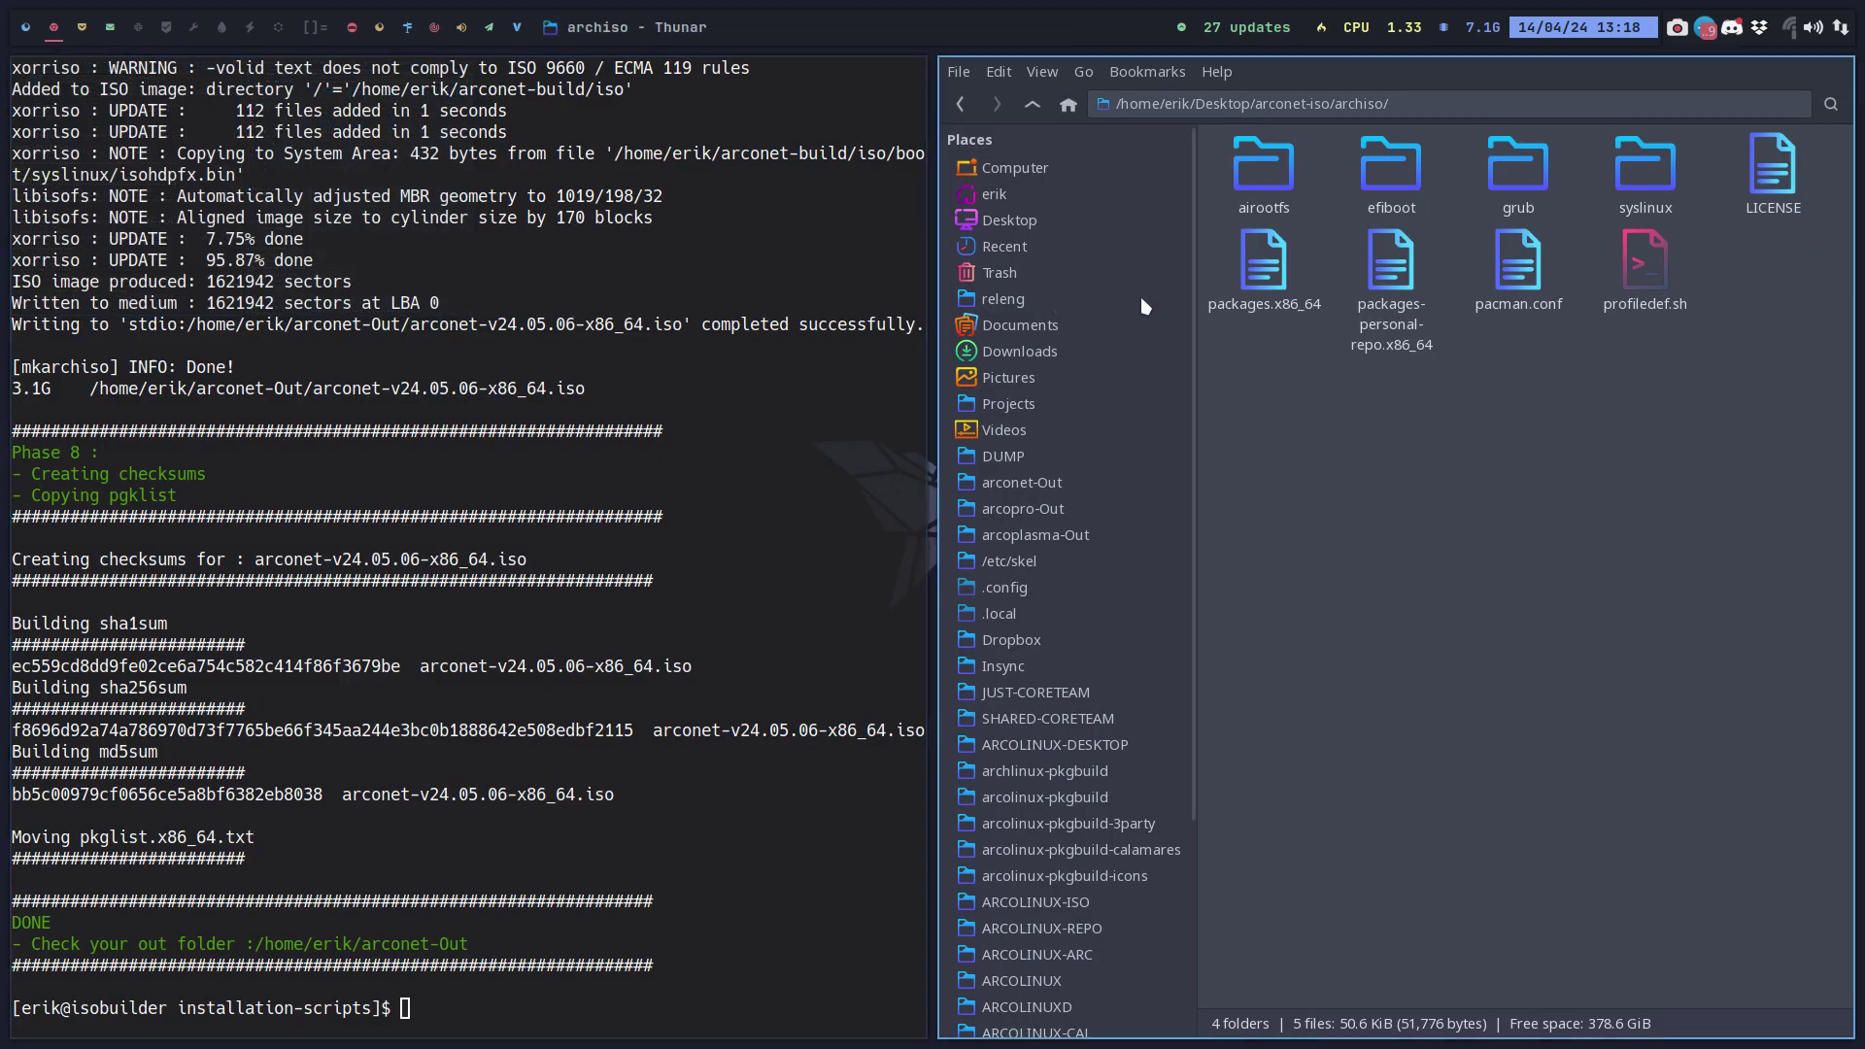
{"action": "double_click", "coordinate": [1254, 277]}
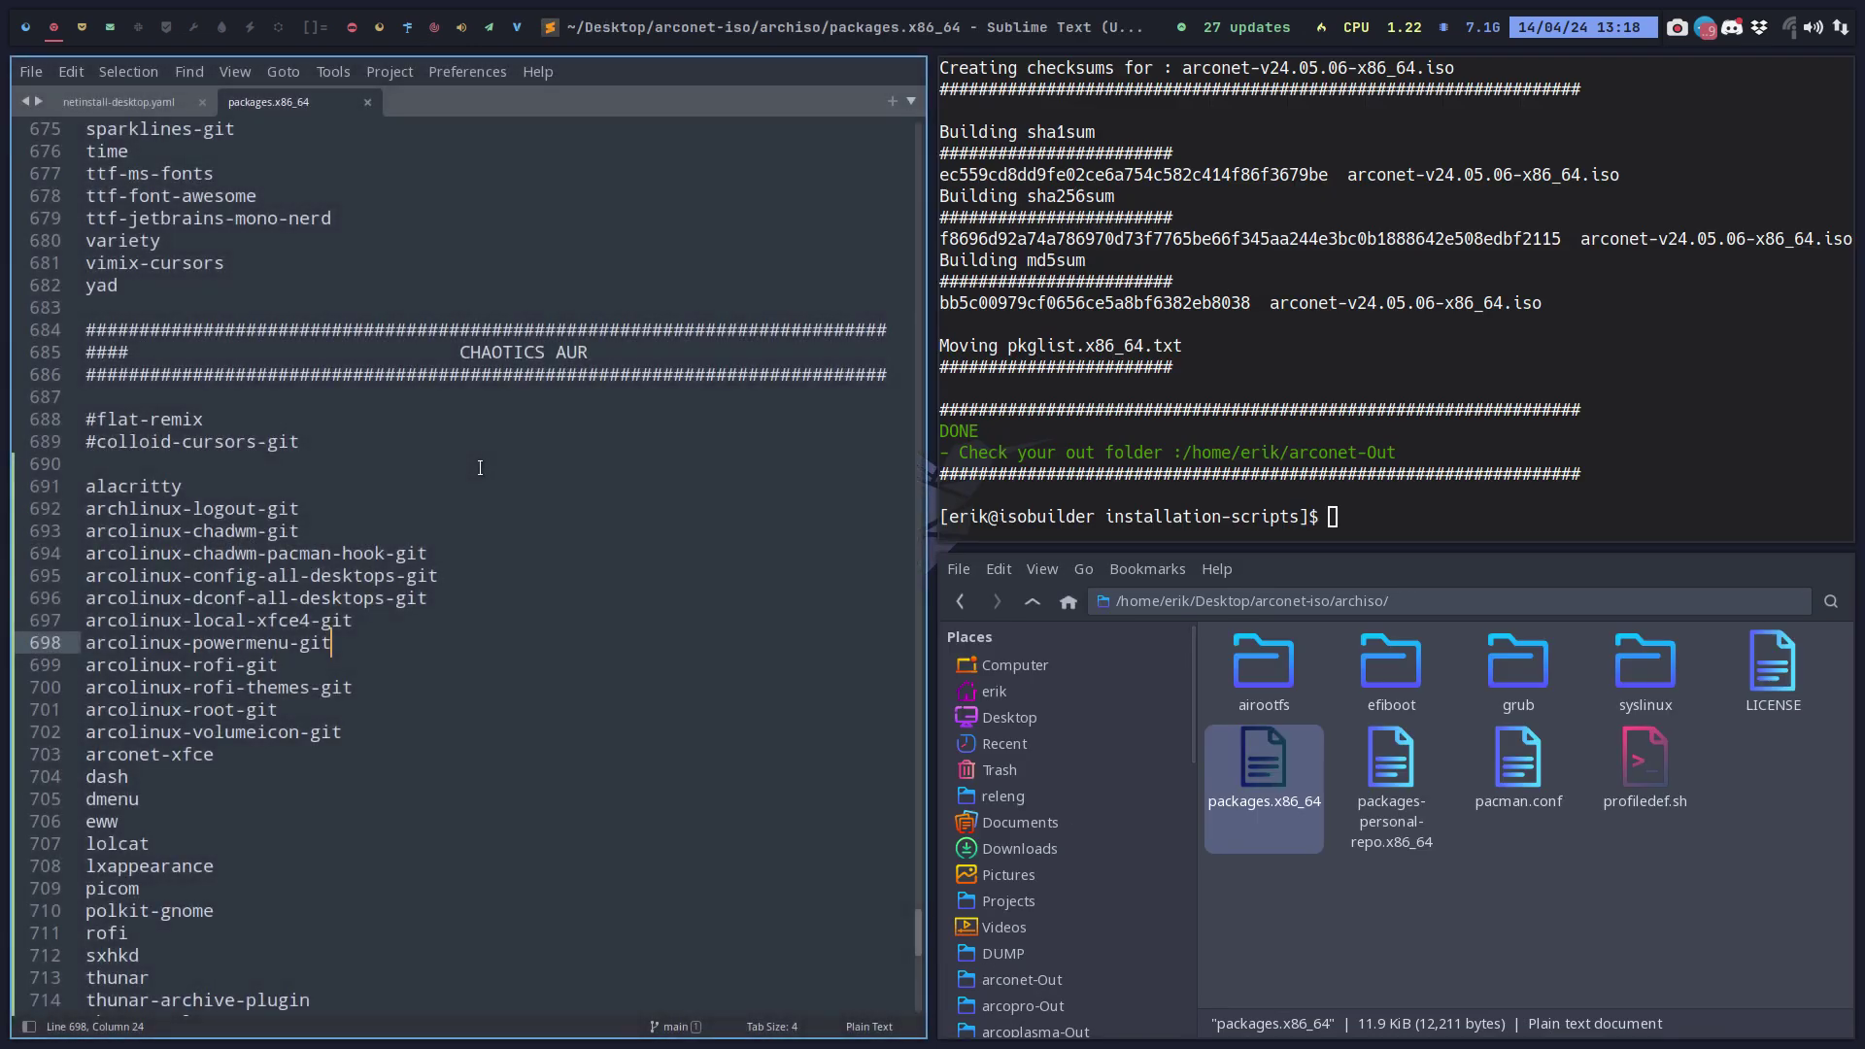
{"action": "scroll", "coordinate": [480, 467], "scroll_direction": "up", "scroll_amount": 6}
{"action": "left_click", "coordinate": [406, 460]}
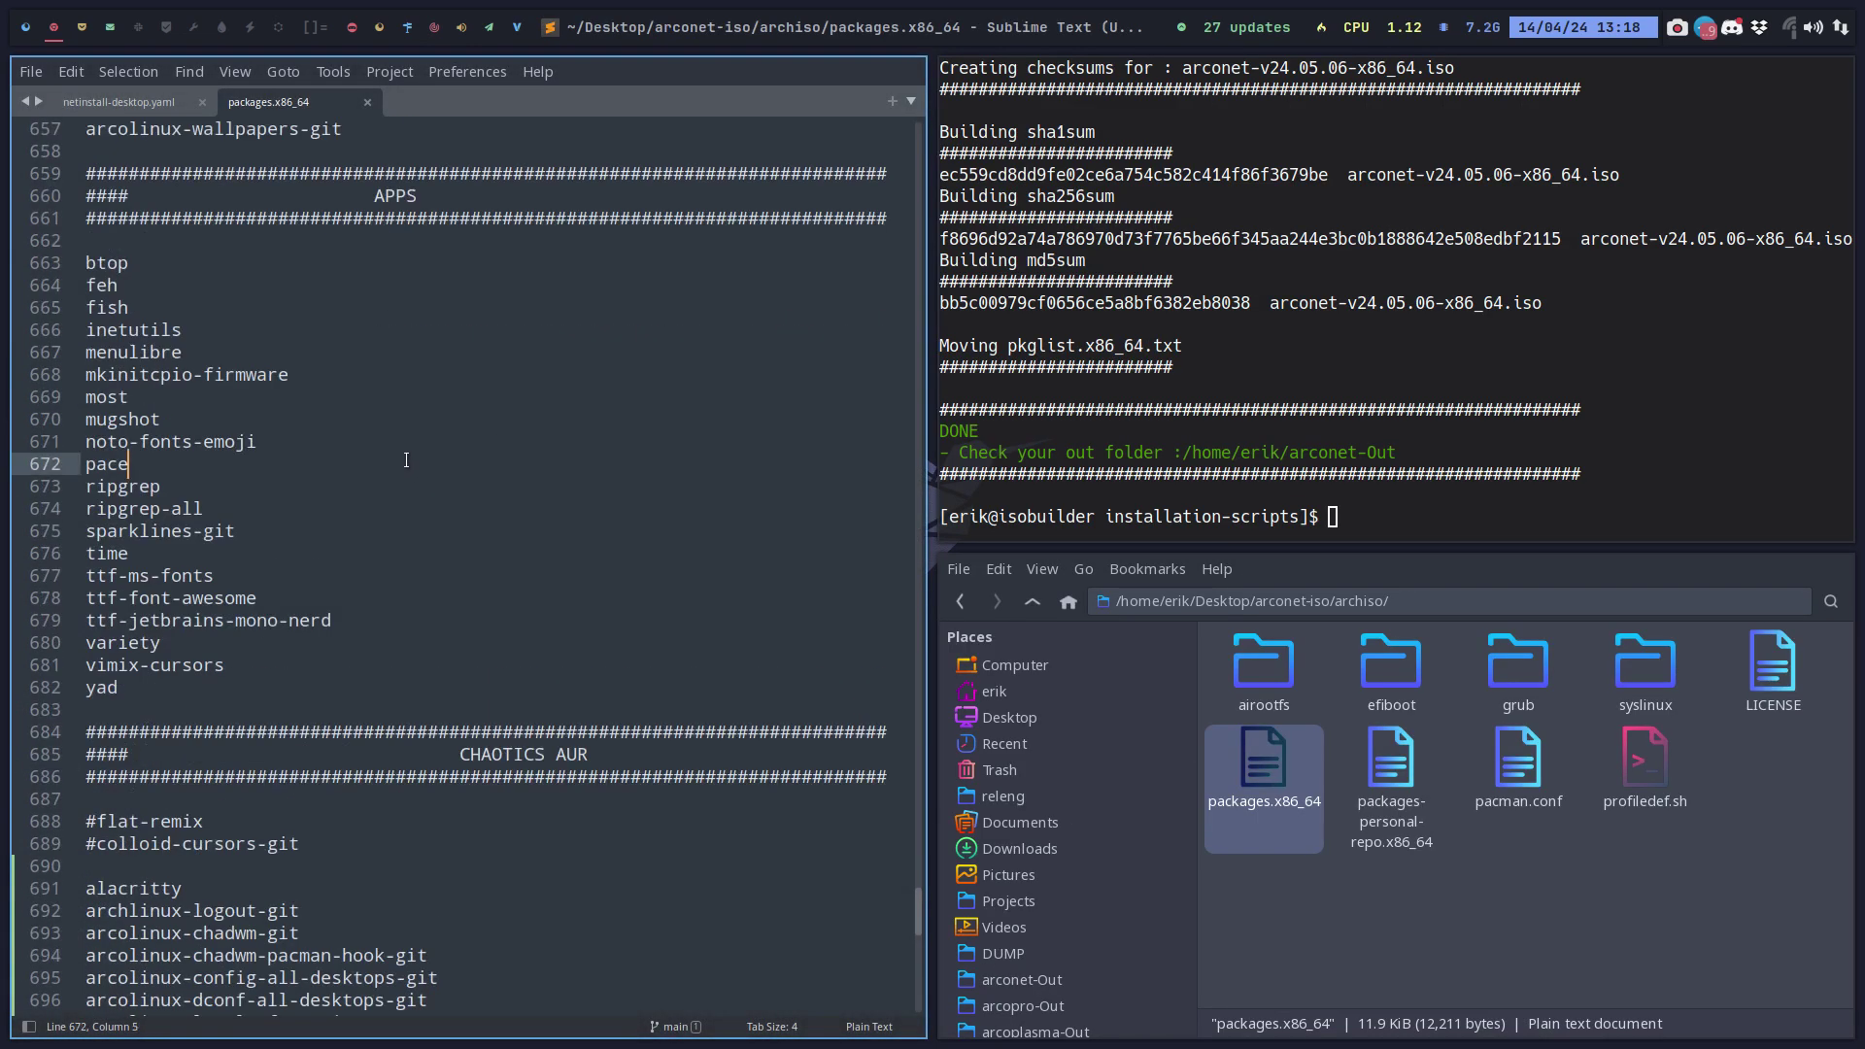
Find firefox in the package list and comment it out as #firefox.
{"action": "key", "text": "ctrl+f"}
{"action": "type", "text": "fierf"}
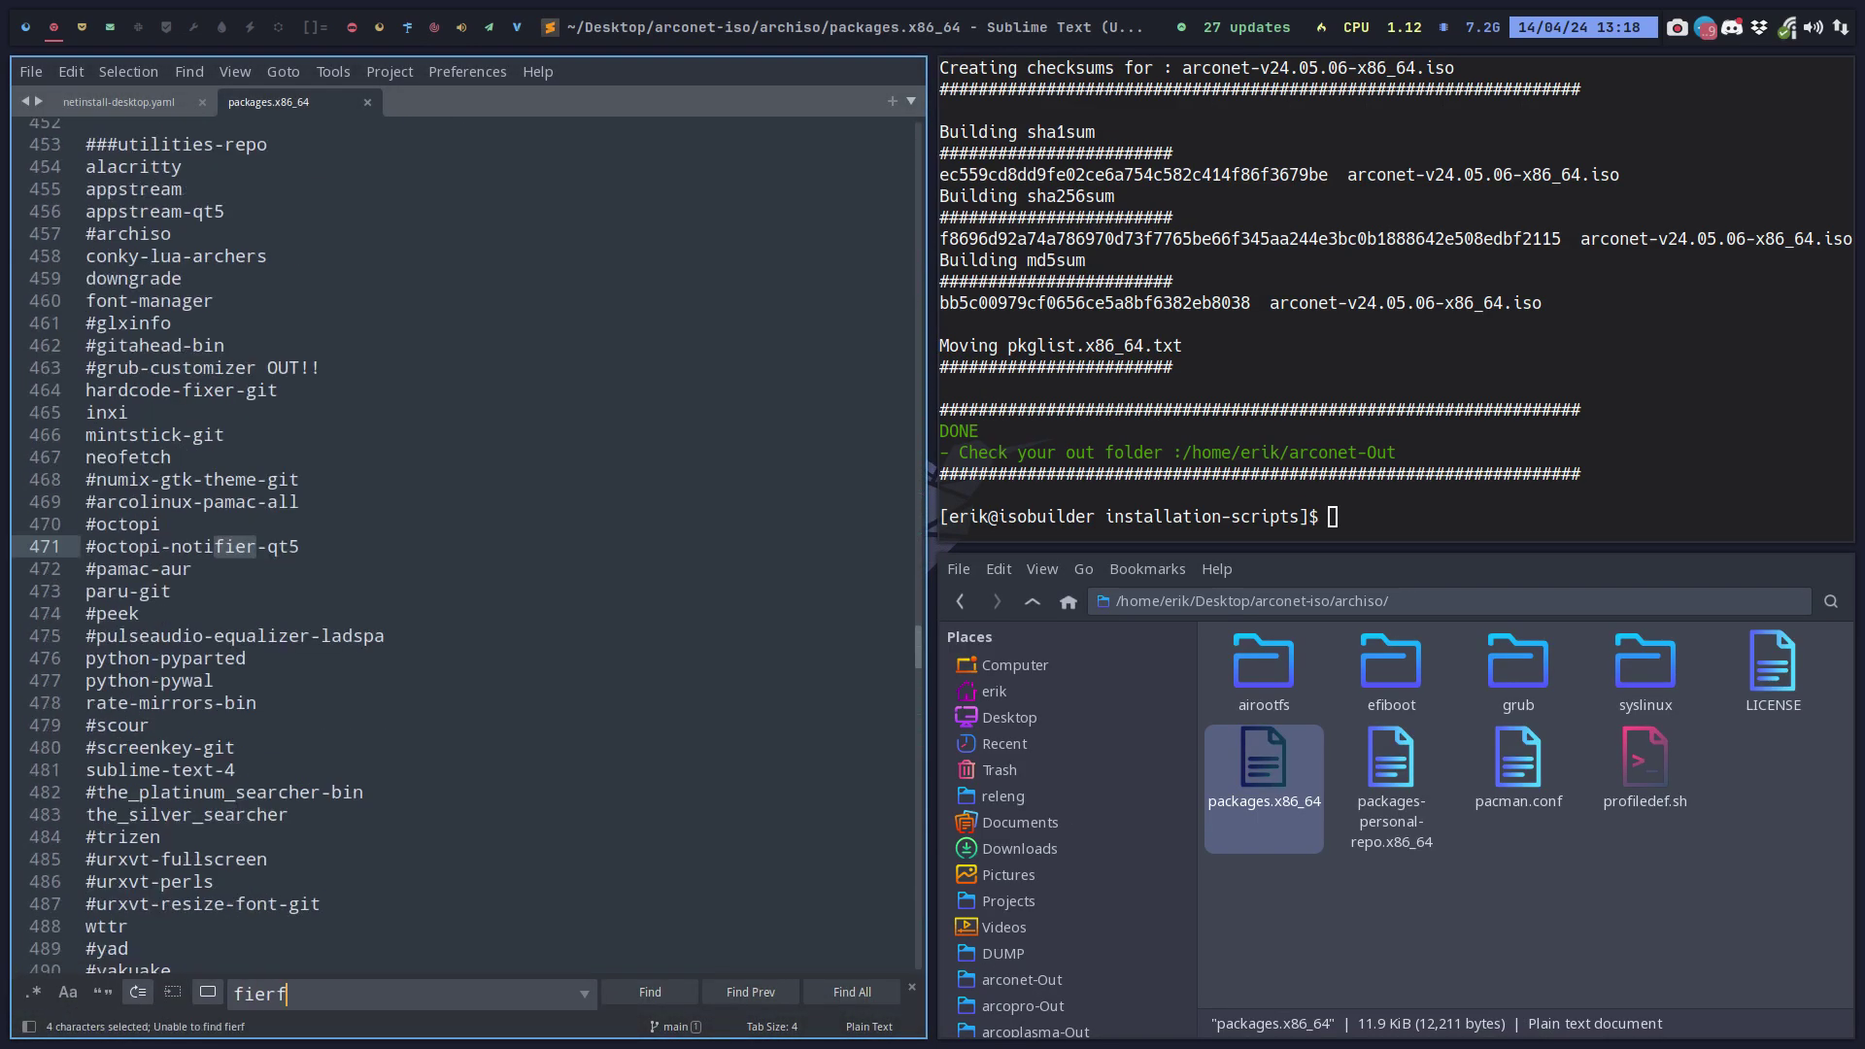
{"action": "key", "text": "BackSpace"}
{"action": "key", "text": "BackSpace"}
{"action": "key", "text": "BackSpace"}
{"action": "type", "text": "refo"}
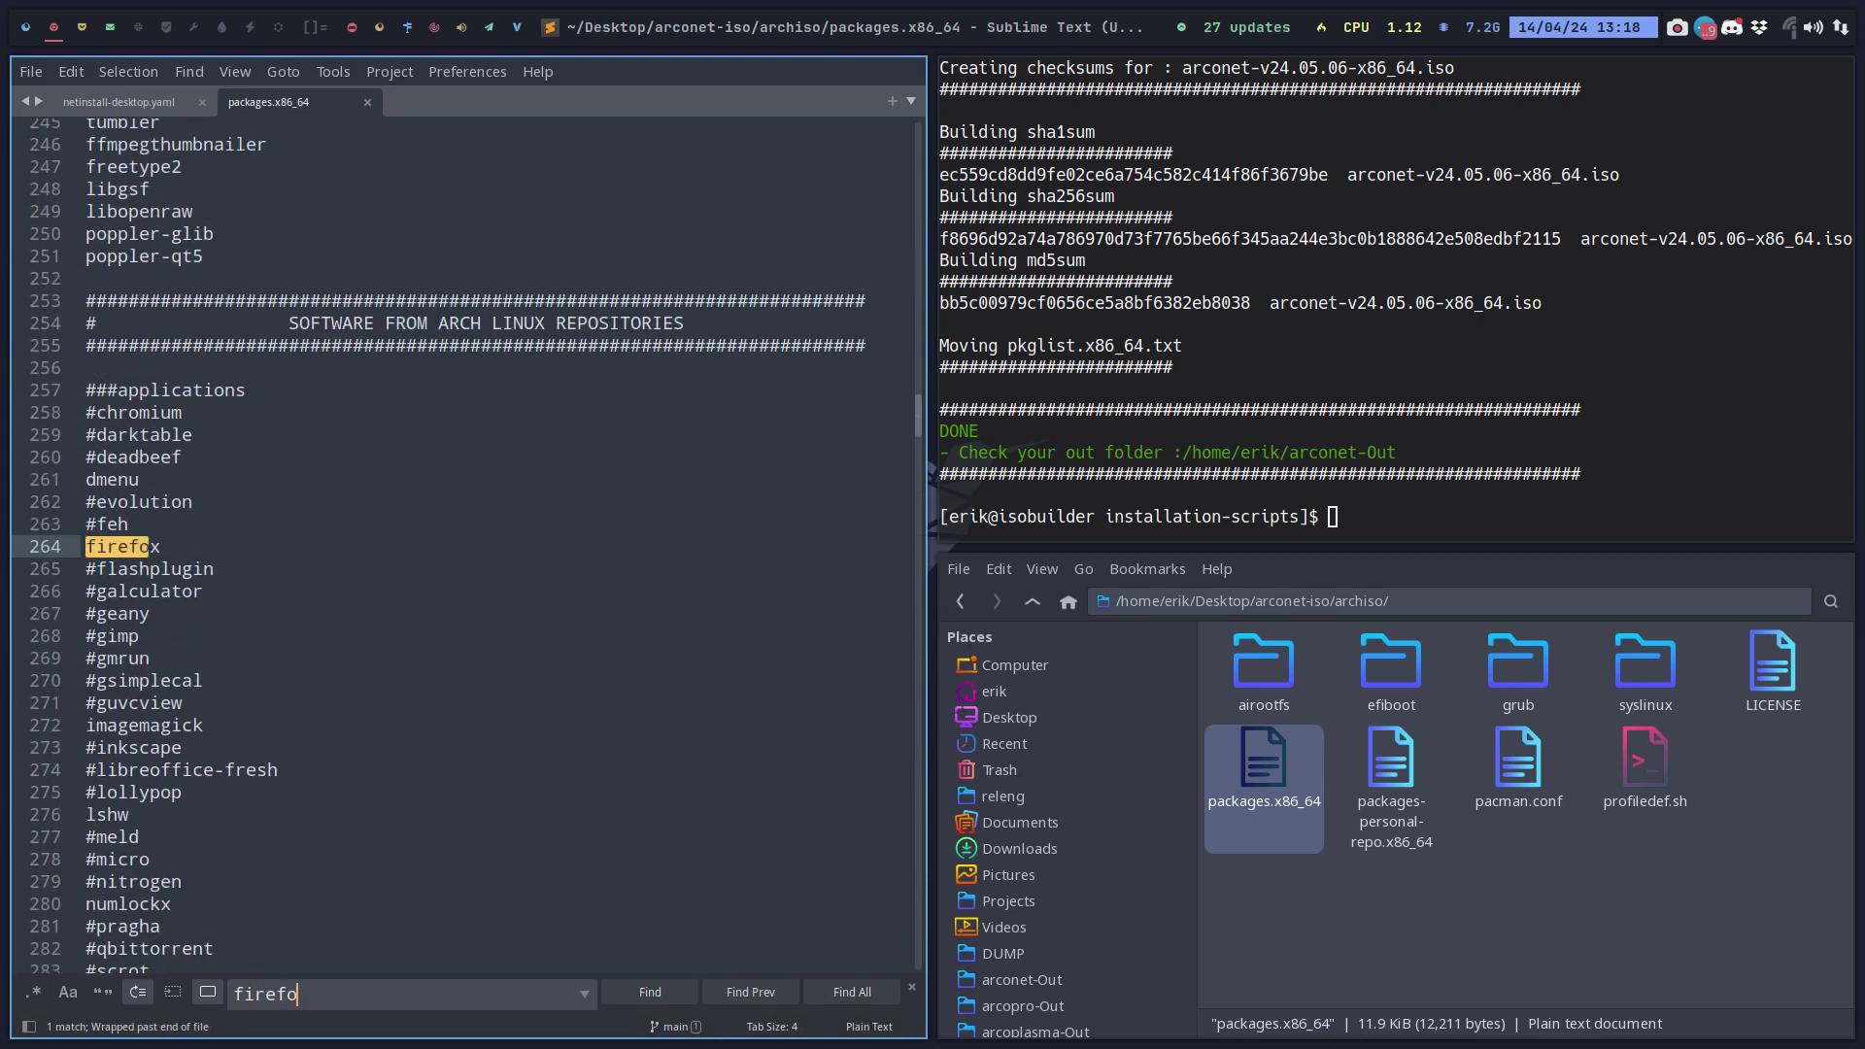
{"action": "left_click", "coordinate": [96, 547]}
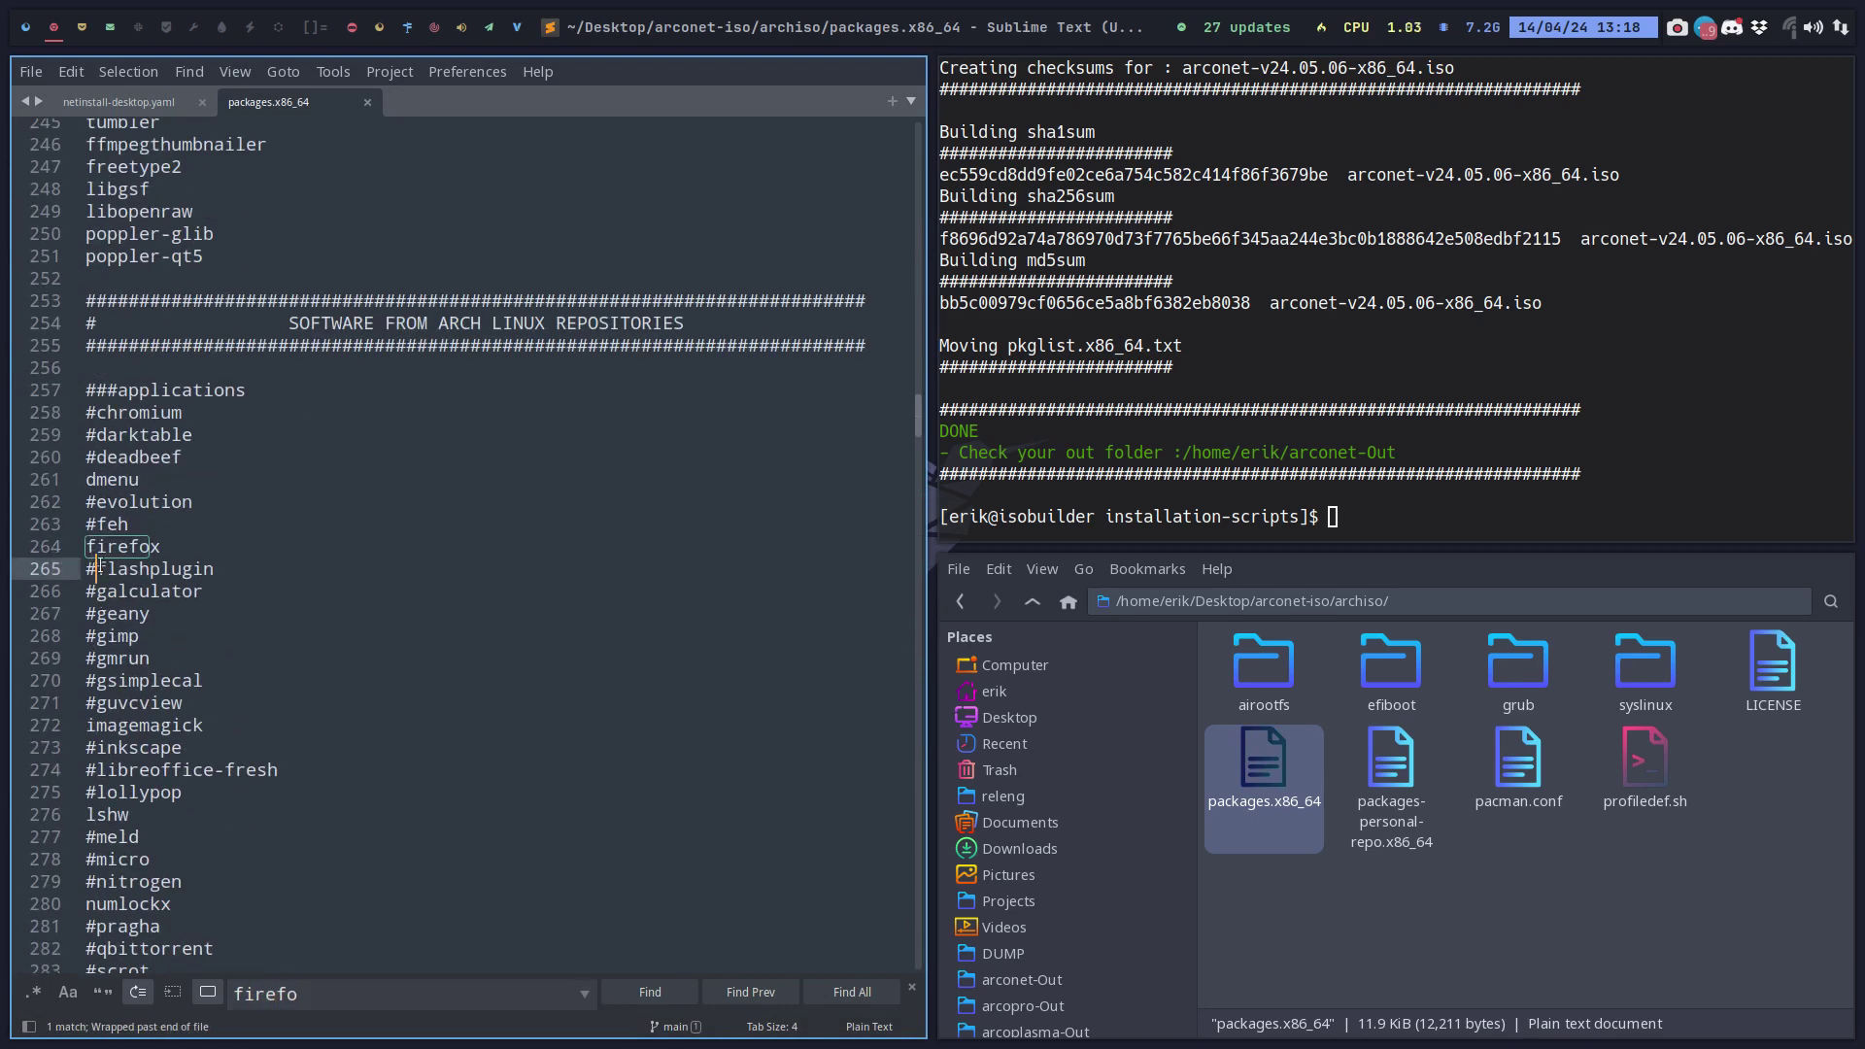
{"action": "key", "text": "Home"}
{"action": "type", "text": "#"}
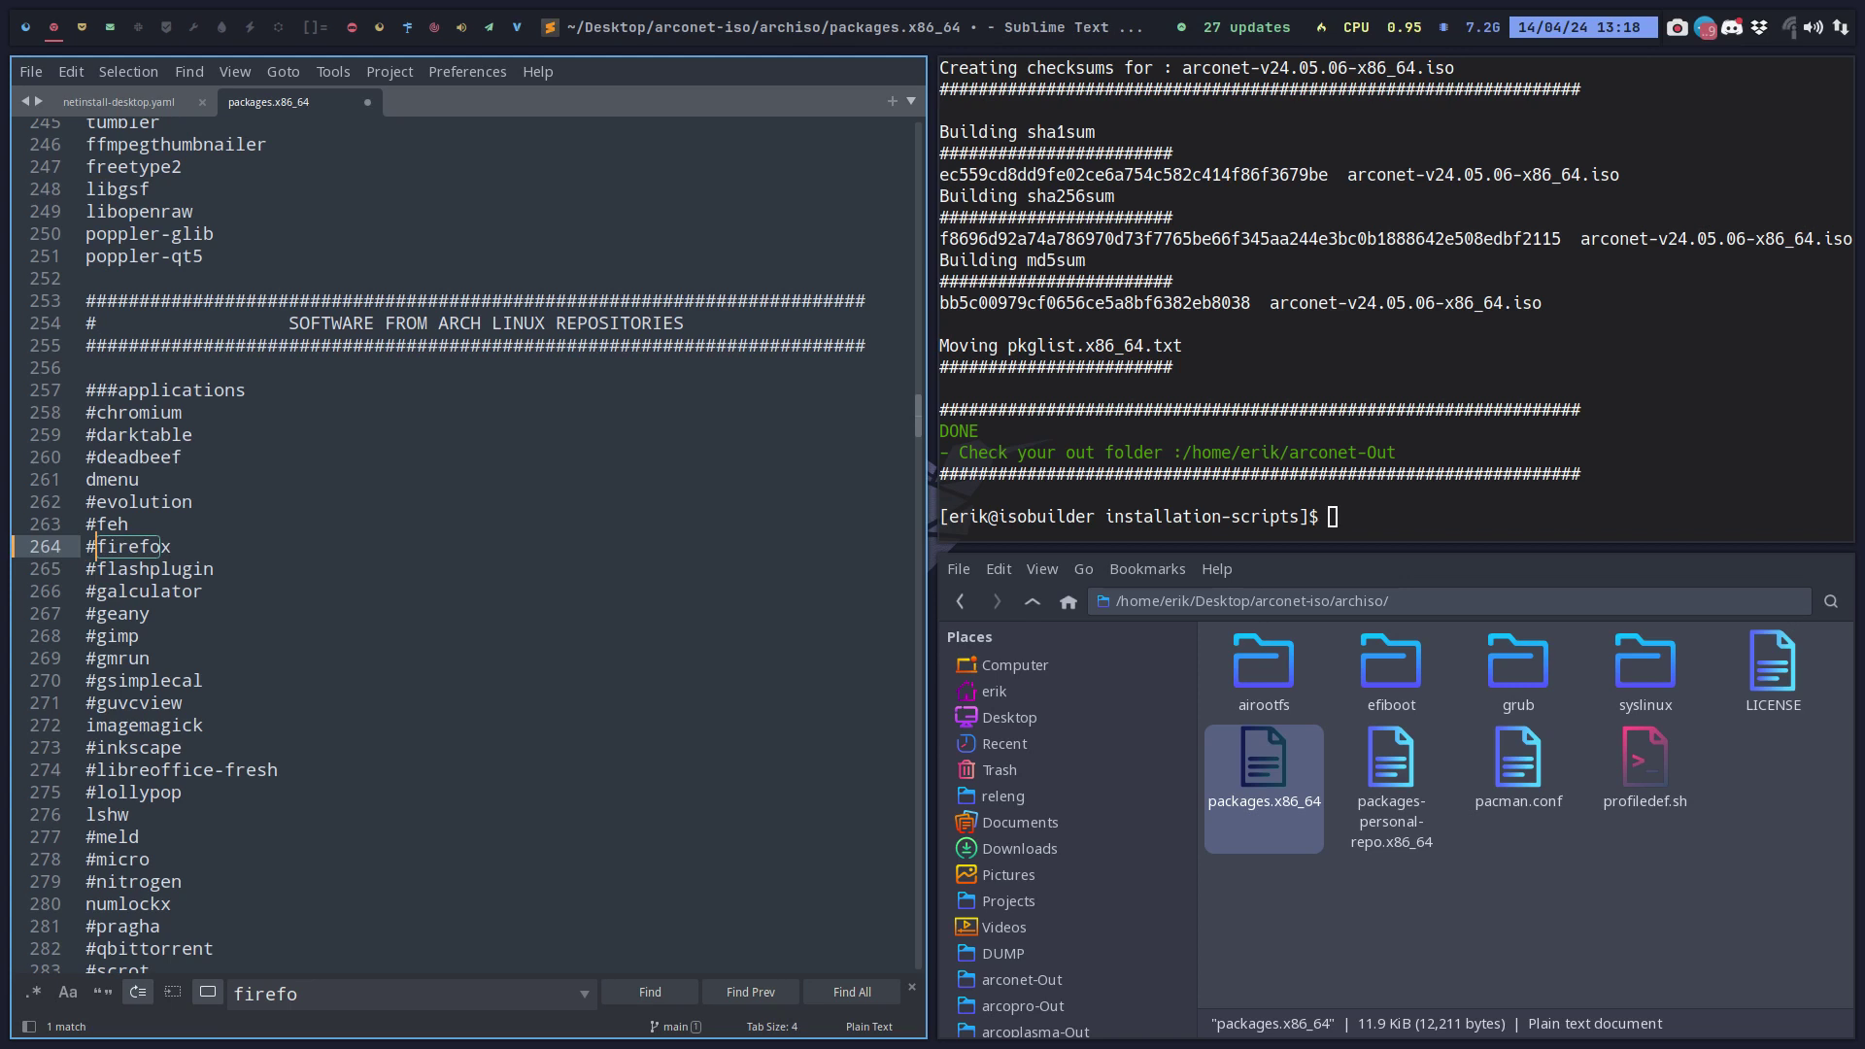
{"action": "key", "text": "super+Right"}
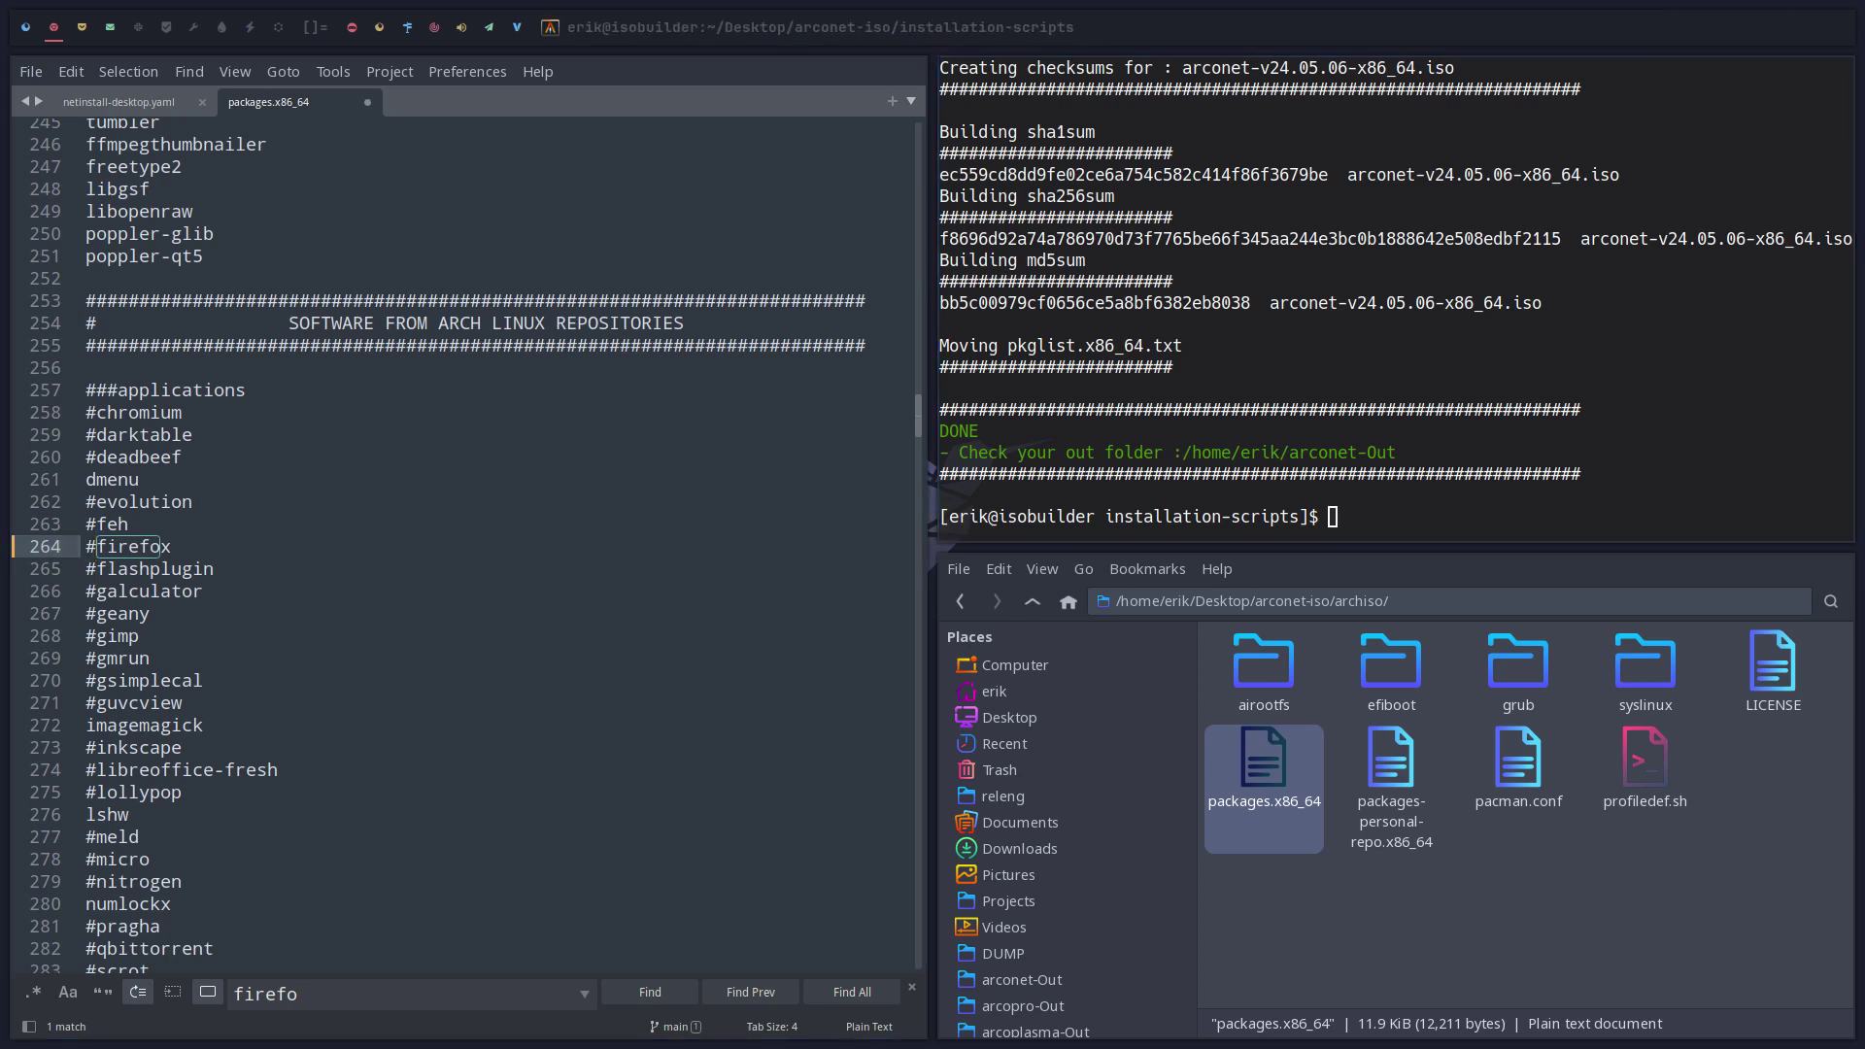
Cycle through the browser, editor, VirtualBox, file manager and empty workspaces, ending on the browser.
{"action": "left_click", "coordinate": [28, 27]}
{"action": "left_click", "coordinate": [55, 27]}
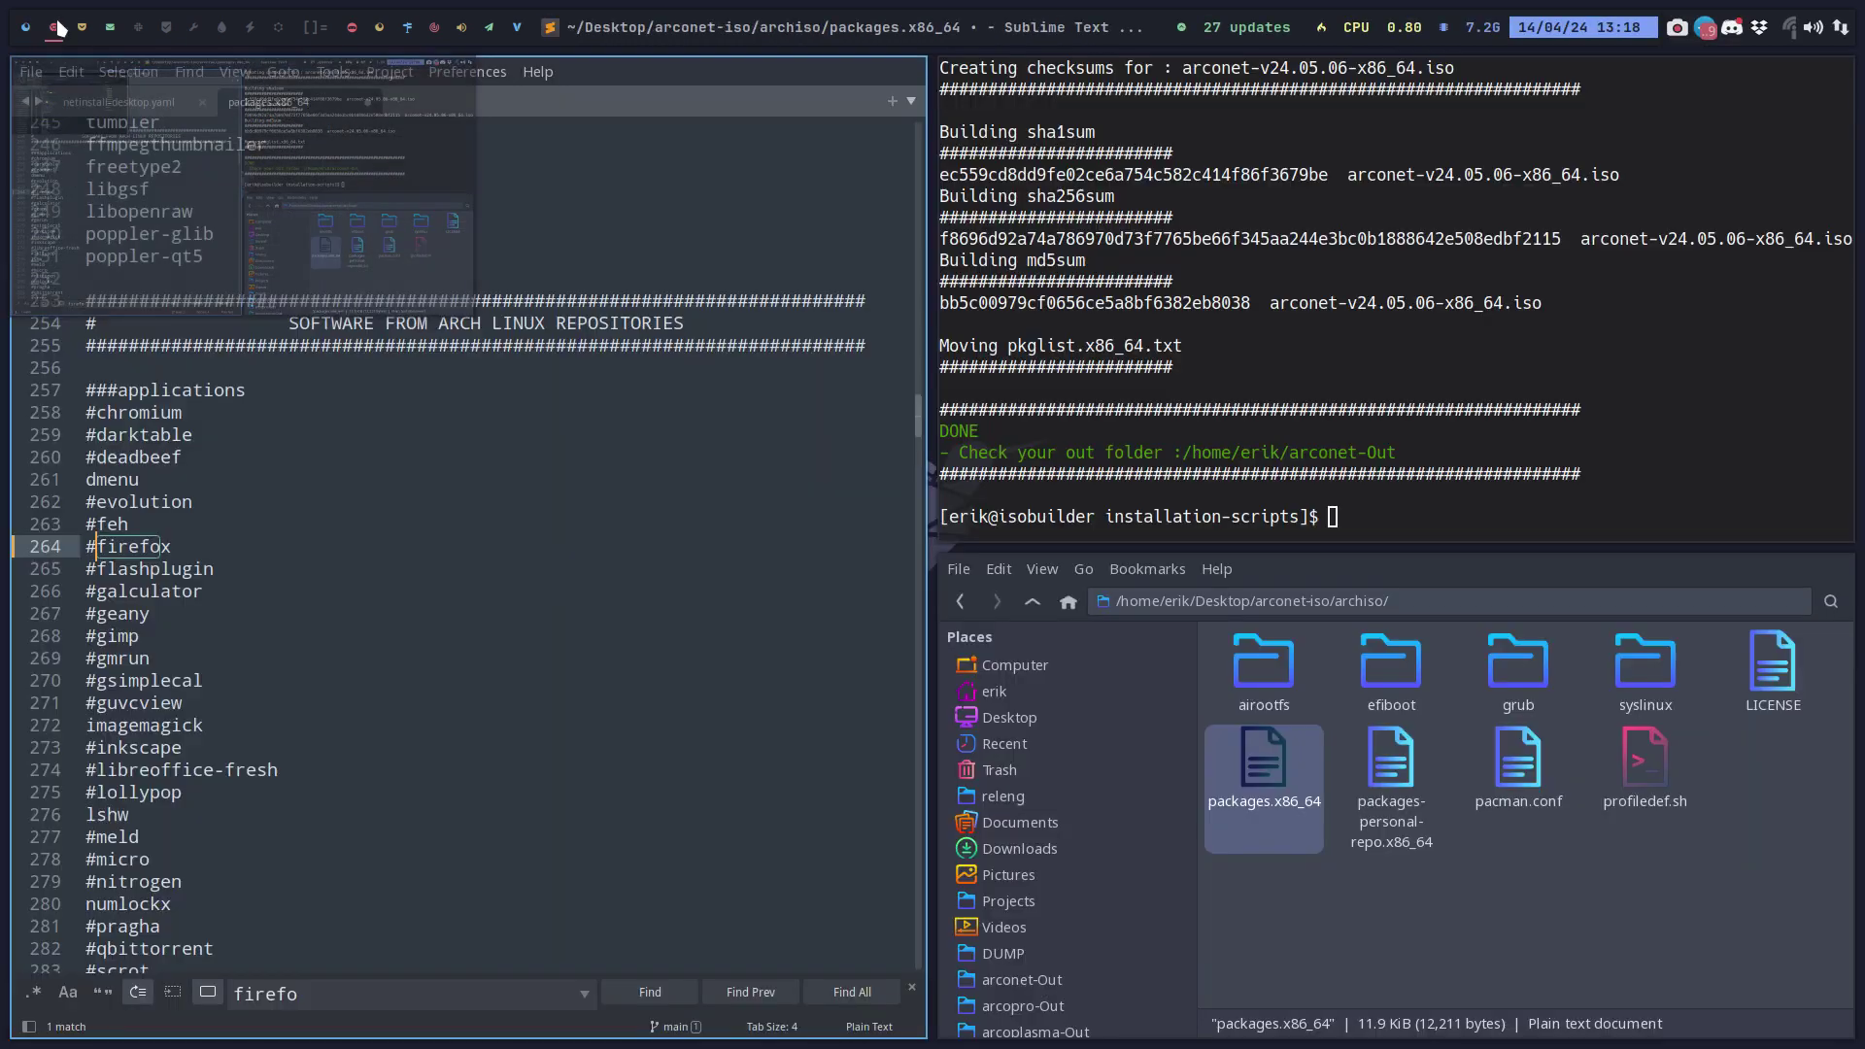
{"action": "left_click", "coordinate": [84, 32]}
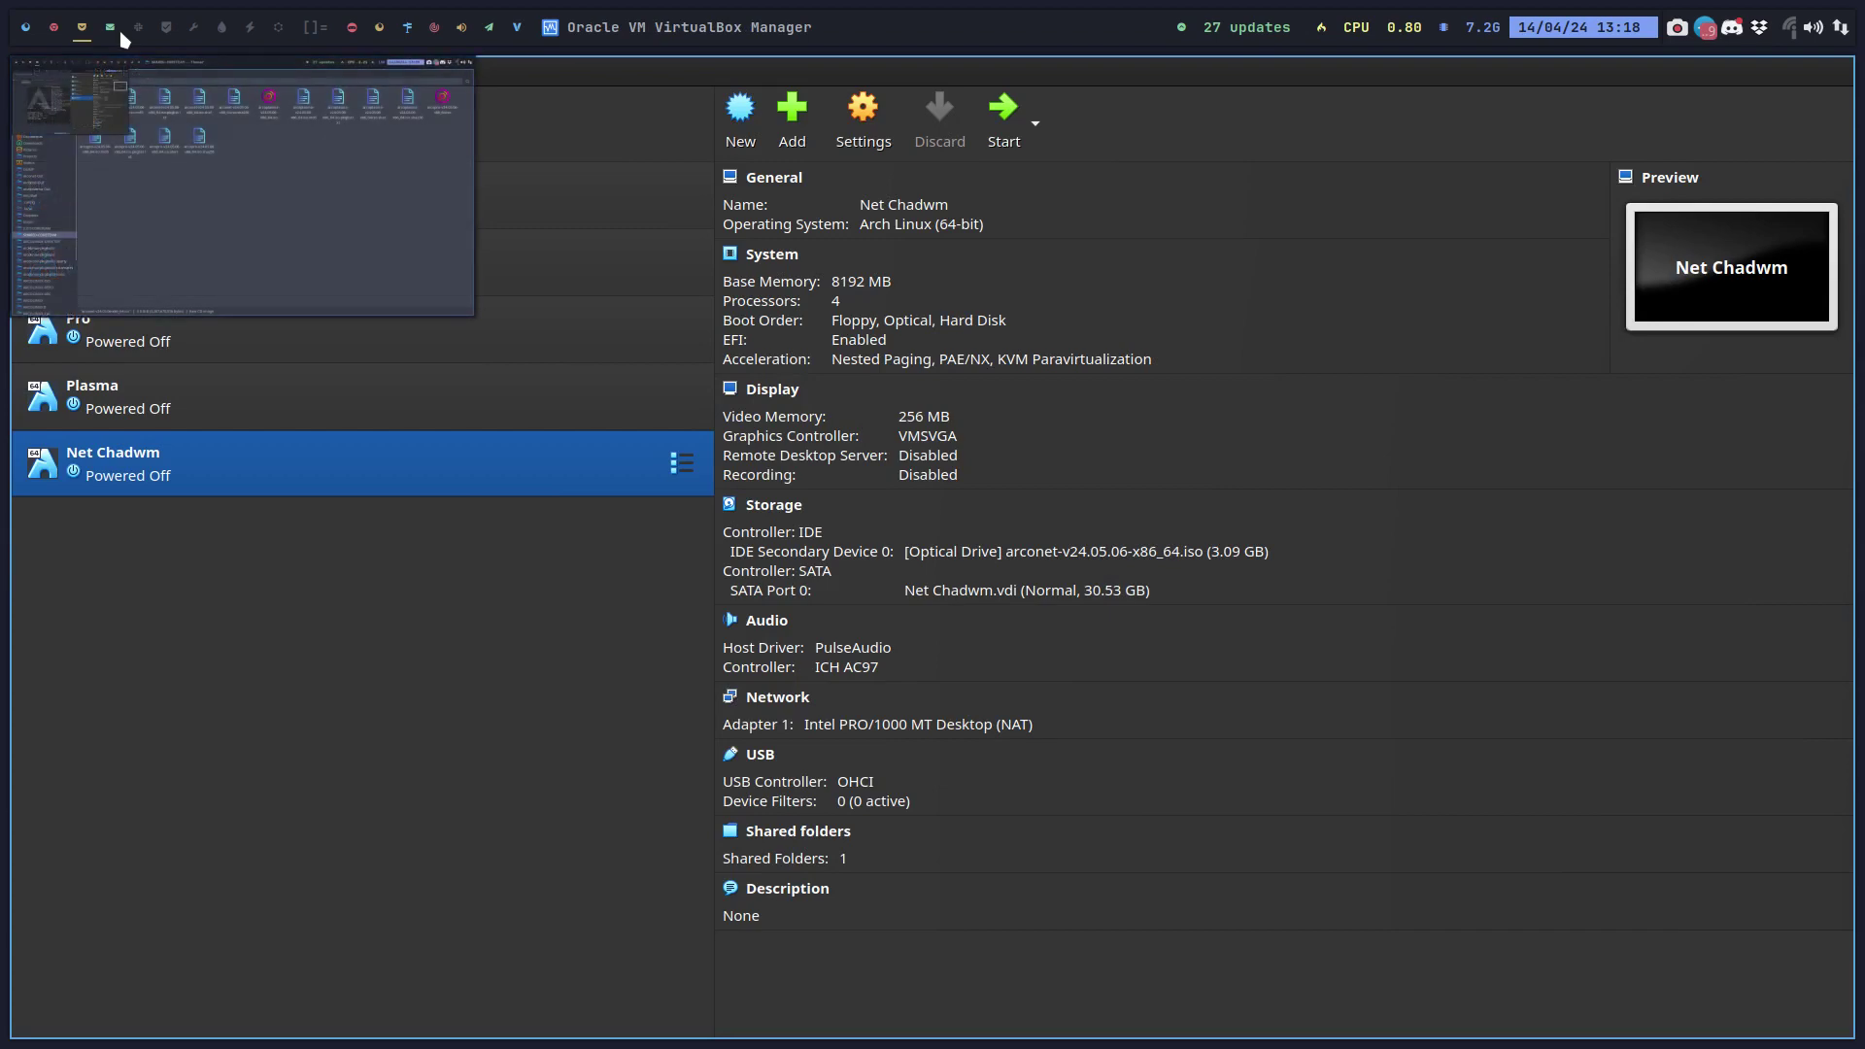
{"action": "left_click", "coordinate": [121, 37]}
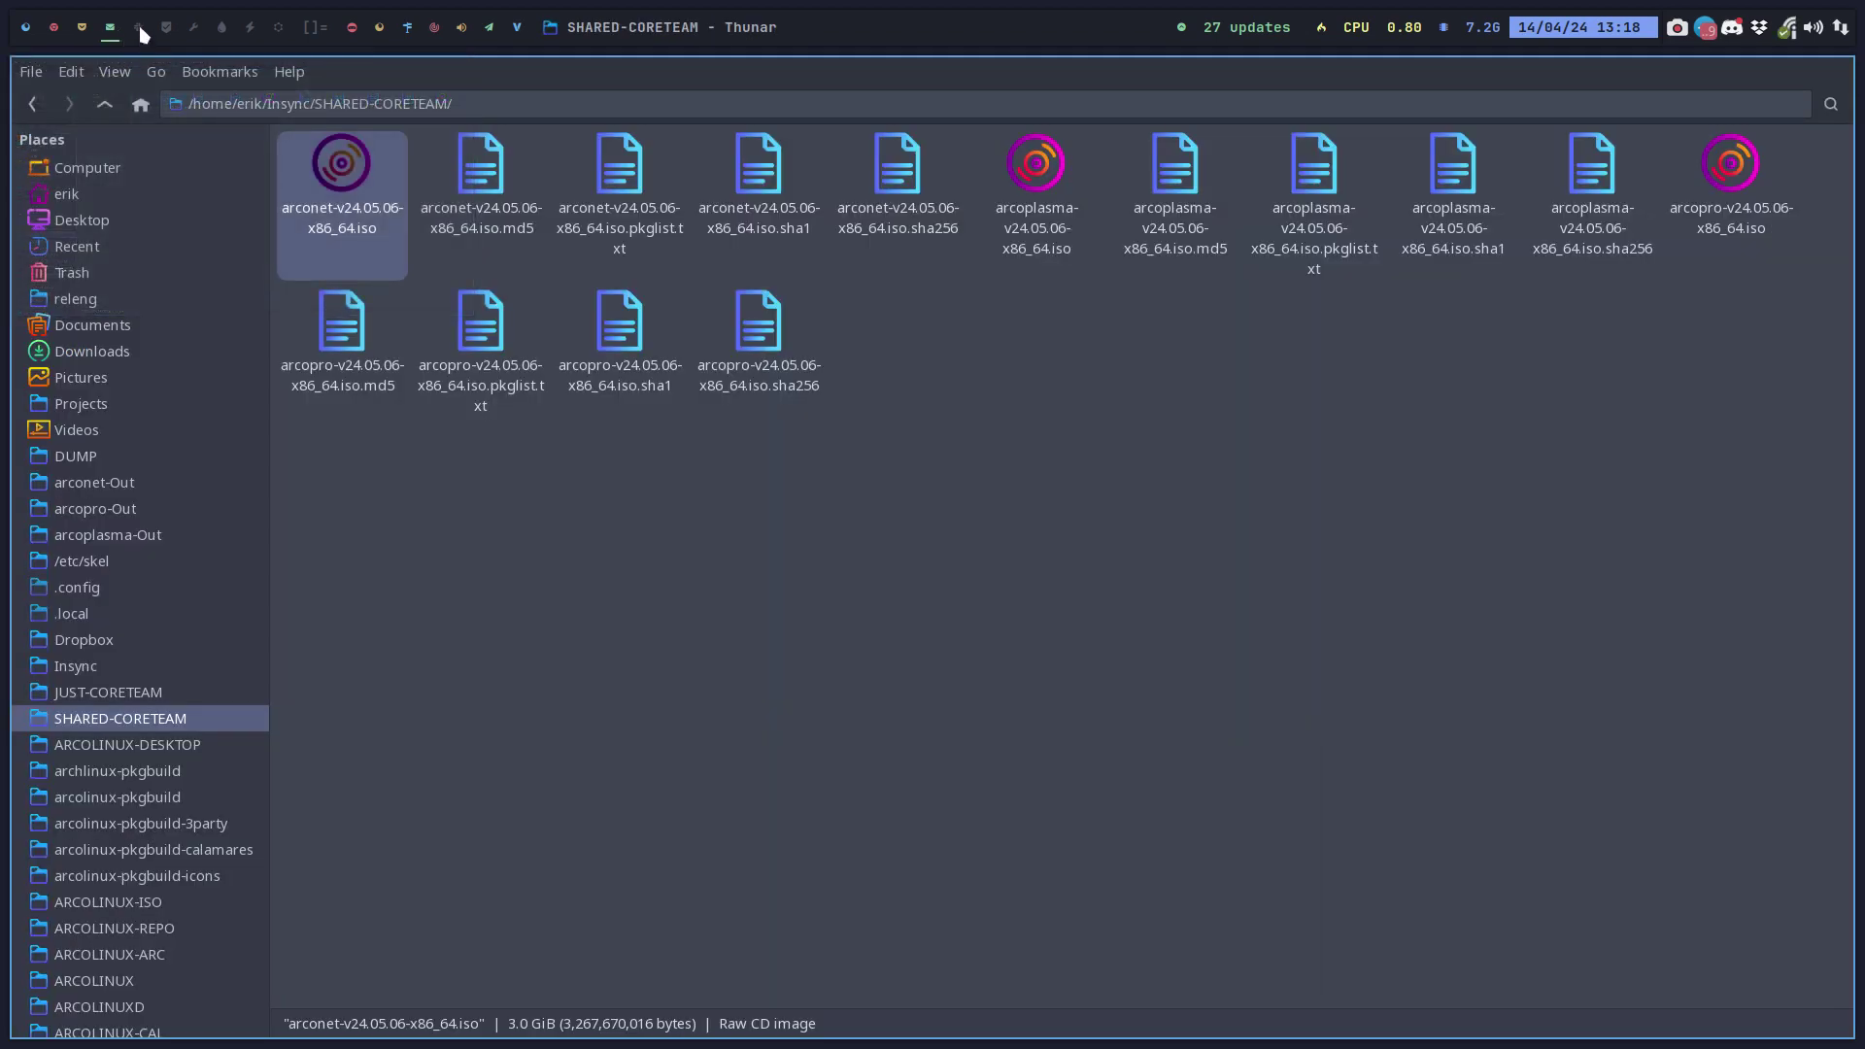
{"action": "left_click", "coordinate": [141, 29]}
{"action": "left_click", "coordinate": [54, 27]}
{"action": "left_click", "coordinate": [82, 27]}
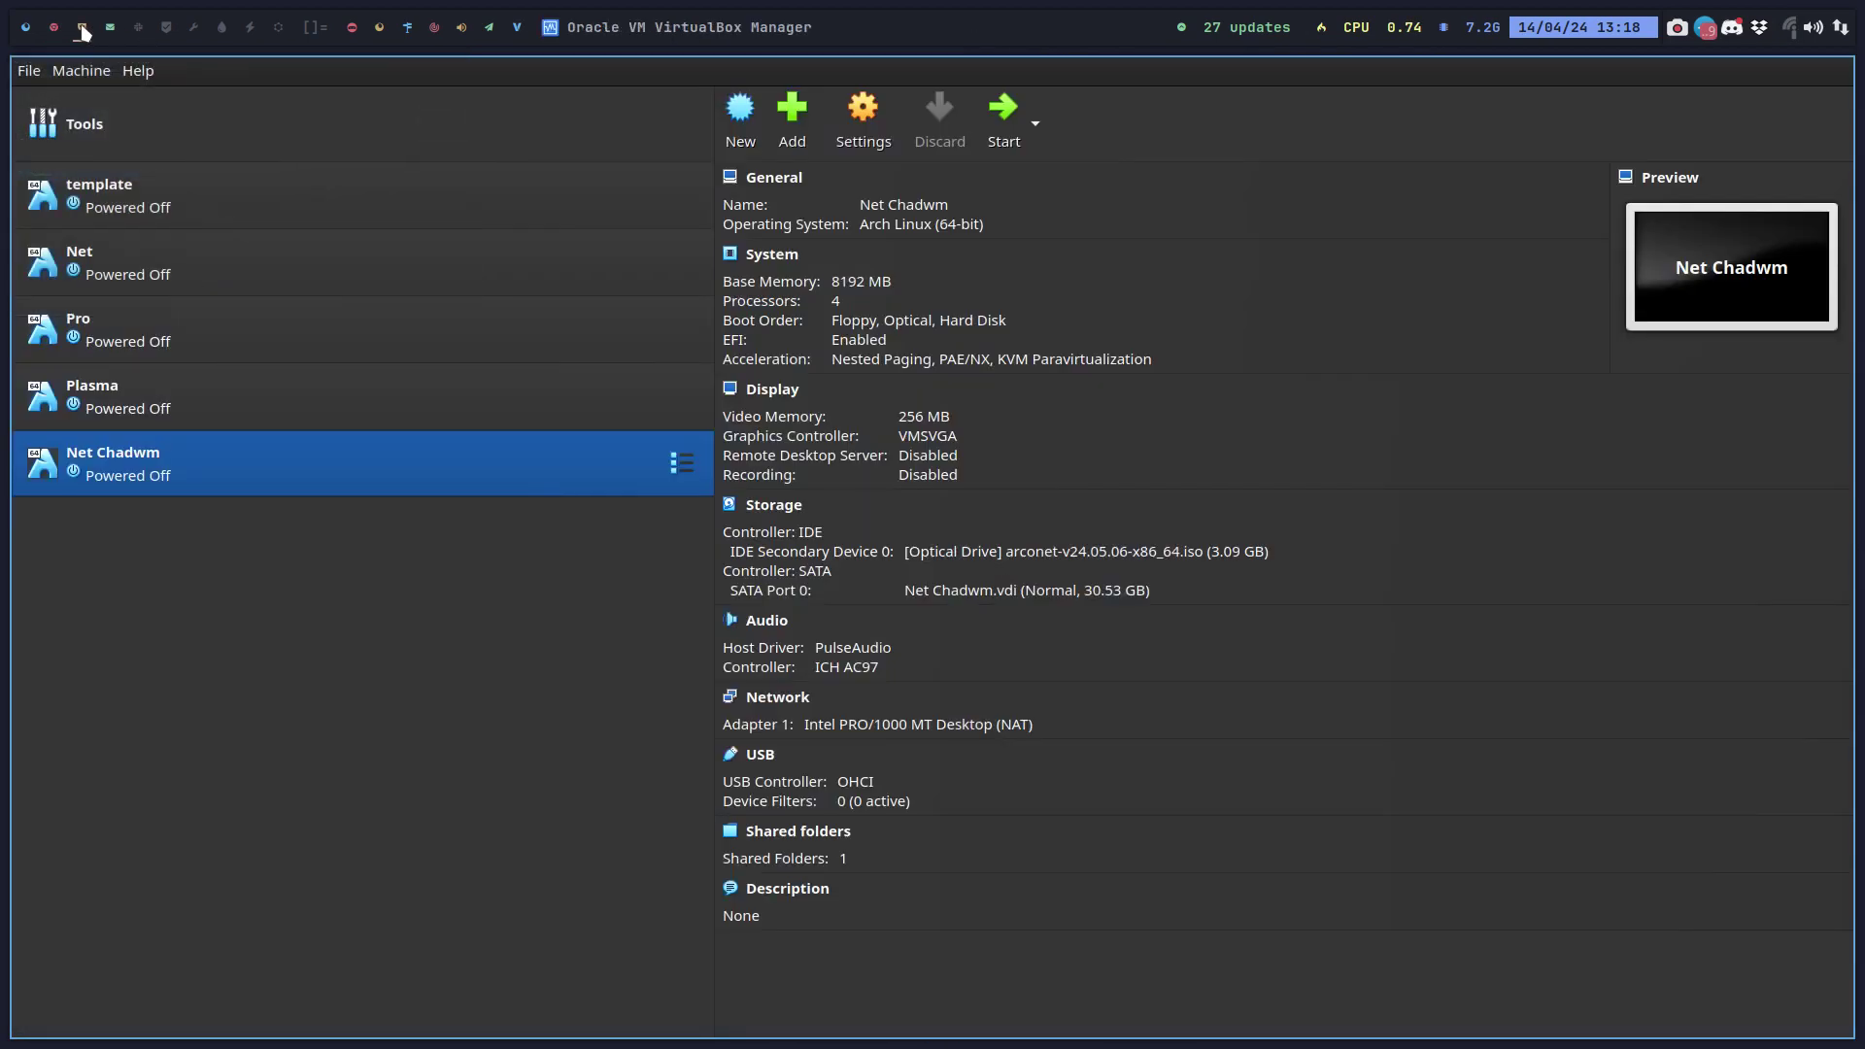
{"action": "left_click", "coordinate": [25, 29]}
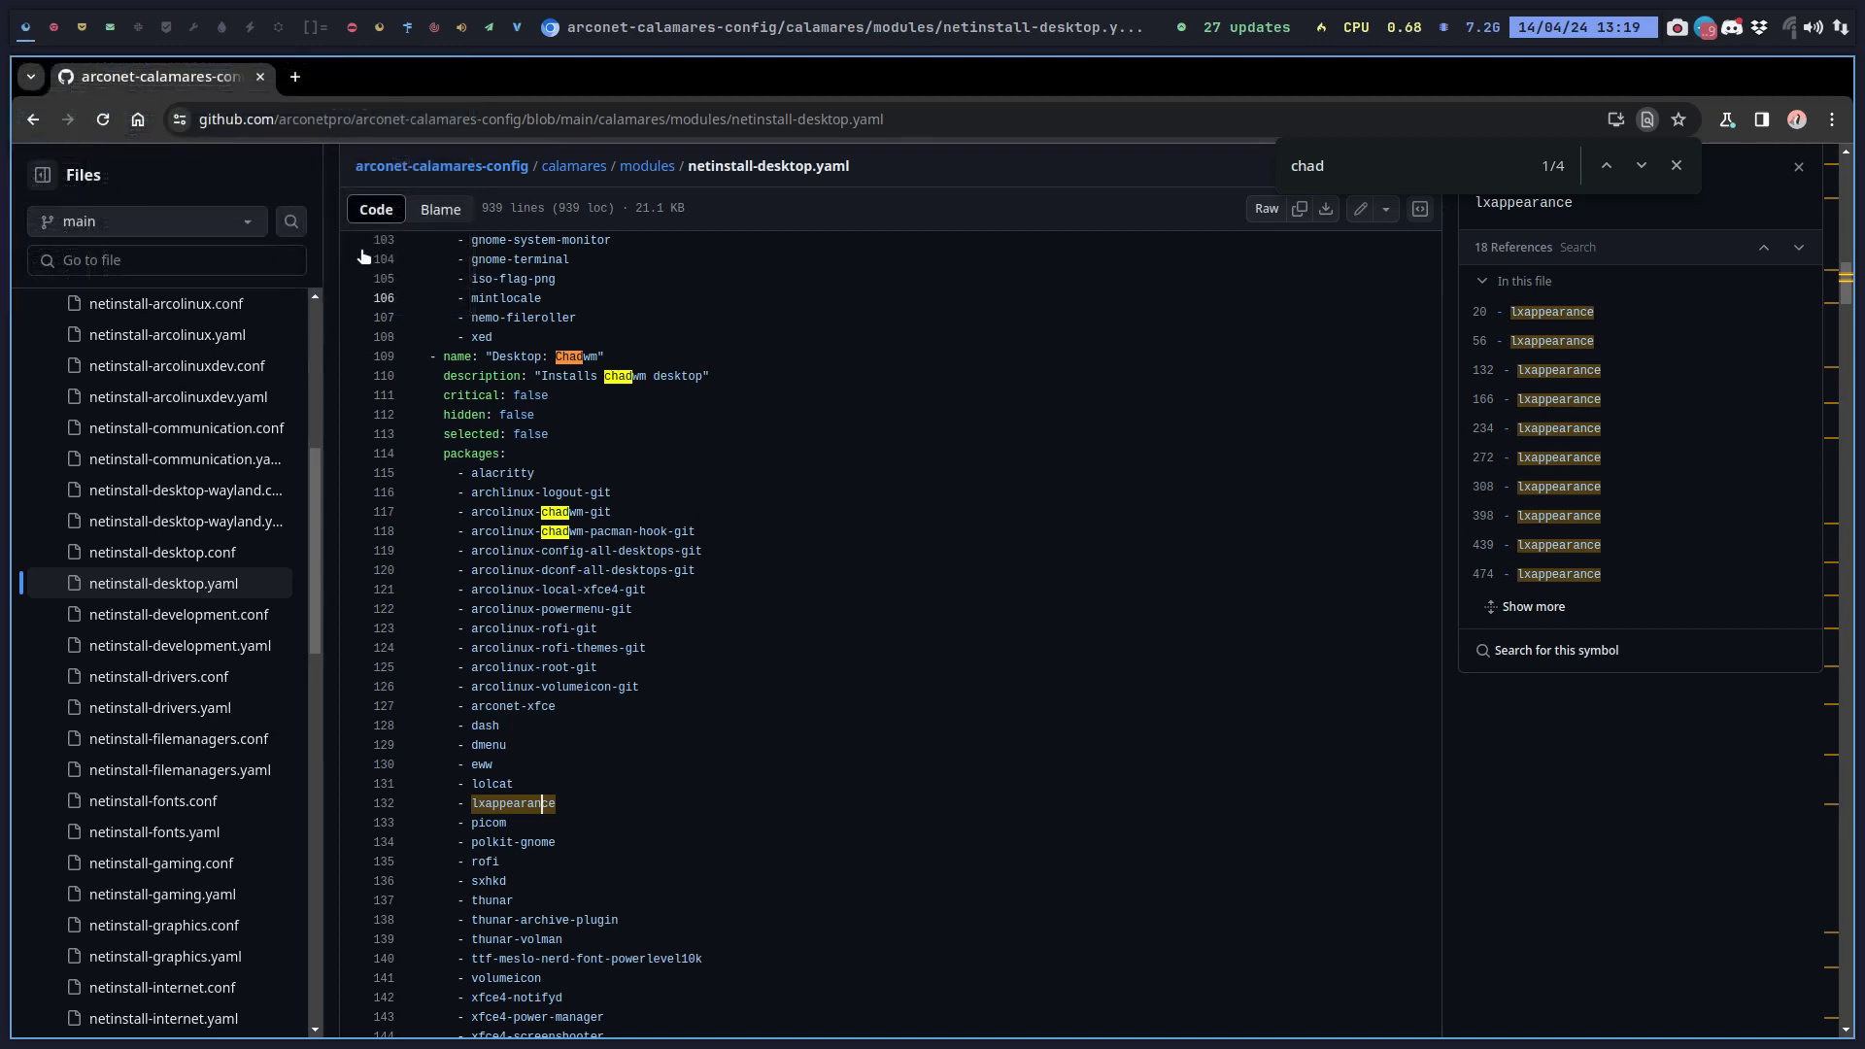
Load arcolinuxb.com and open its BYOI page.
{"action": "scroll", "coordinate": [303, 218], "scroll_direction": "up", "scroll_amount": 10}
{"action": "mouse_move", "coordinate": [307, 171]}
{"action": "left_click", "coordinate": [327, 120]}
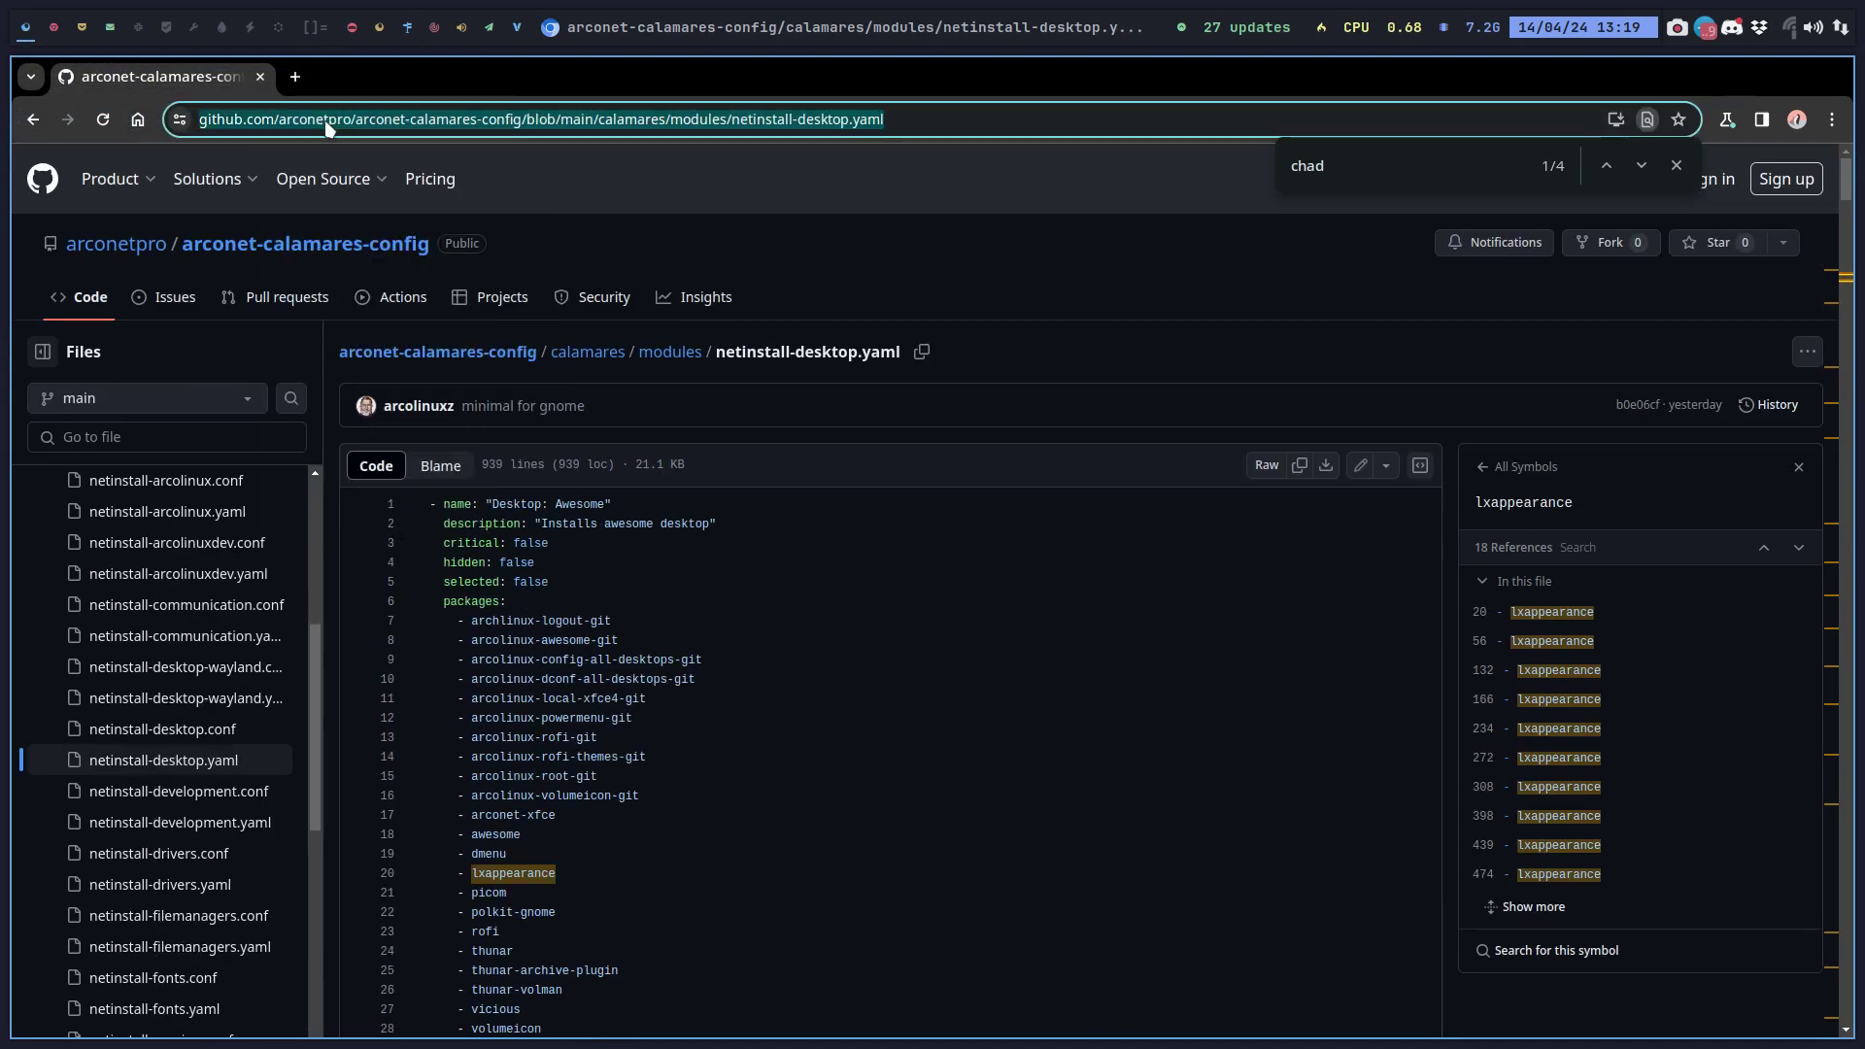
{"action": "type", "text": "arcolinuxb.com"}
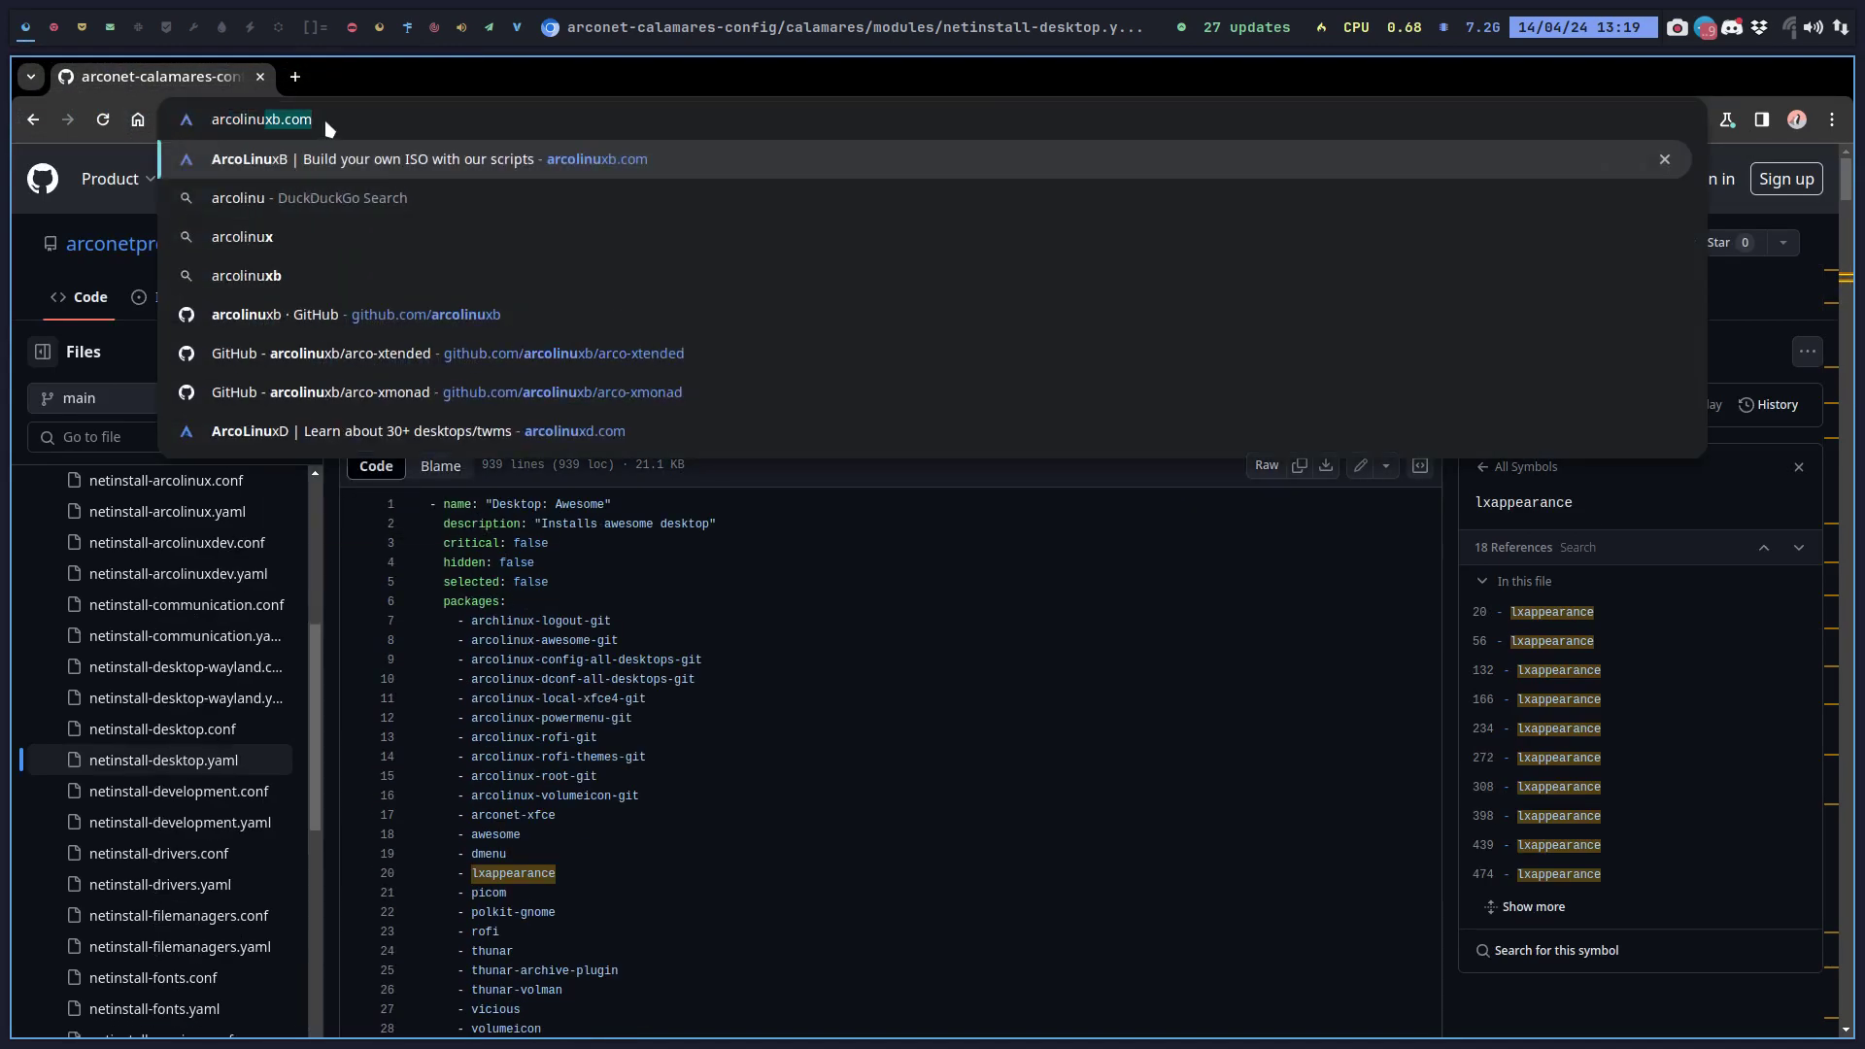
{"action": "key", "text": "Return"}
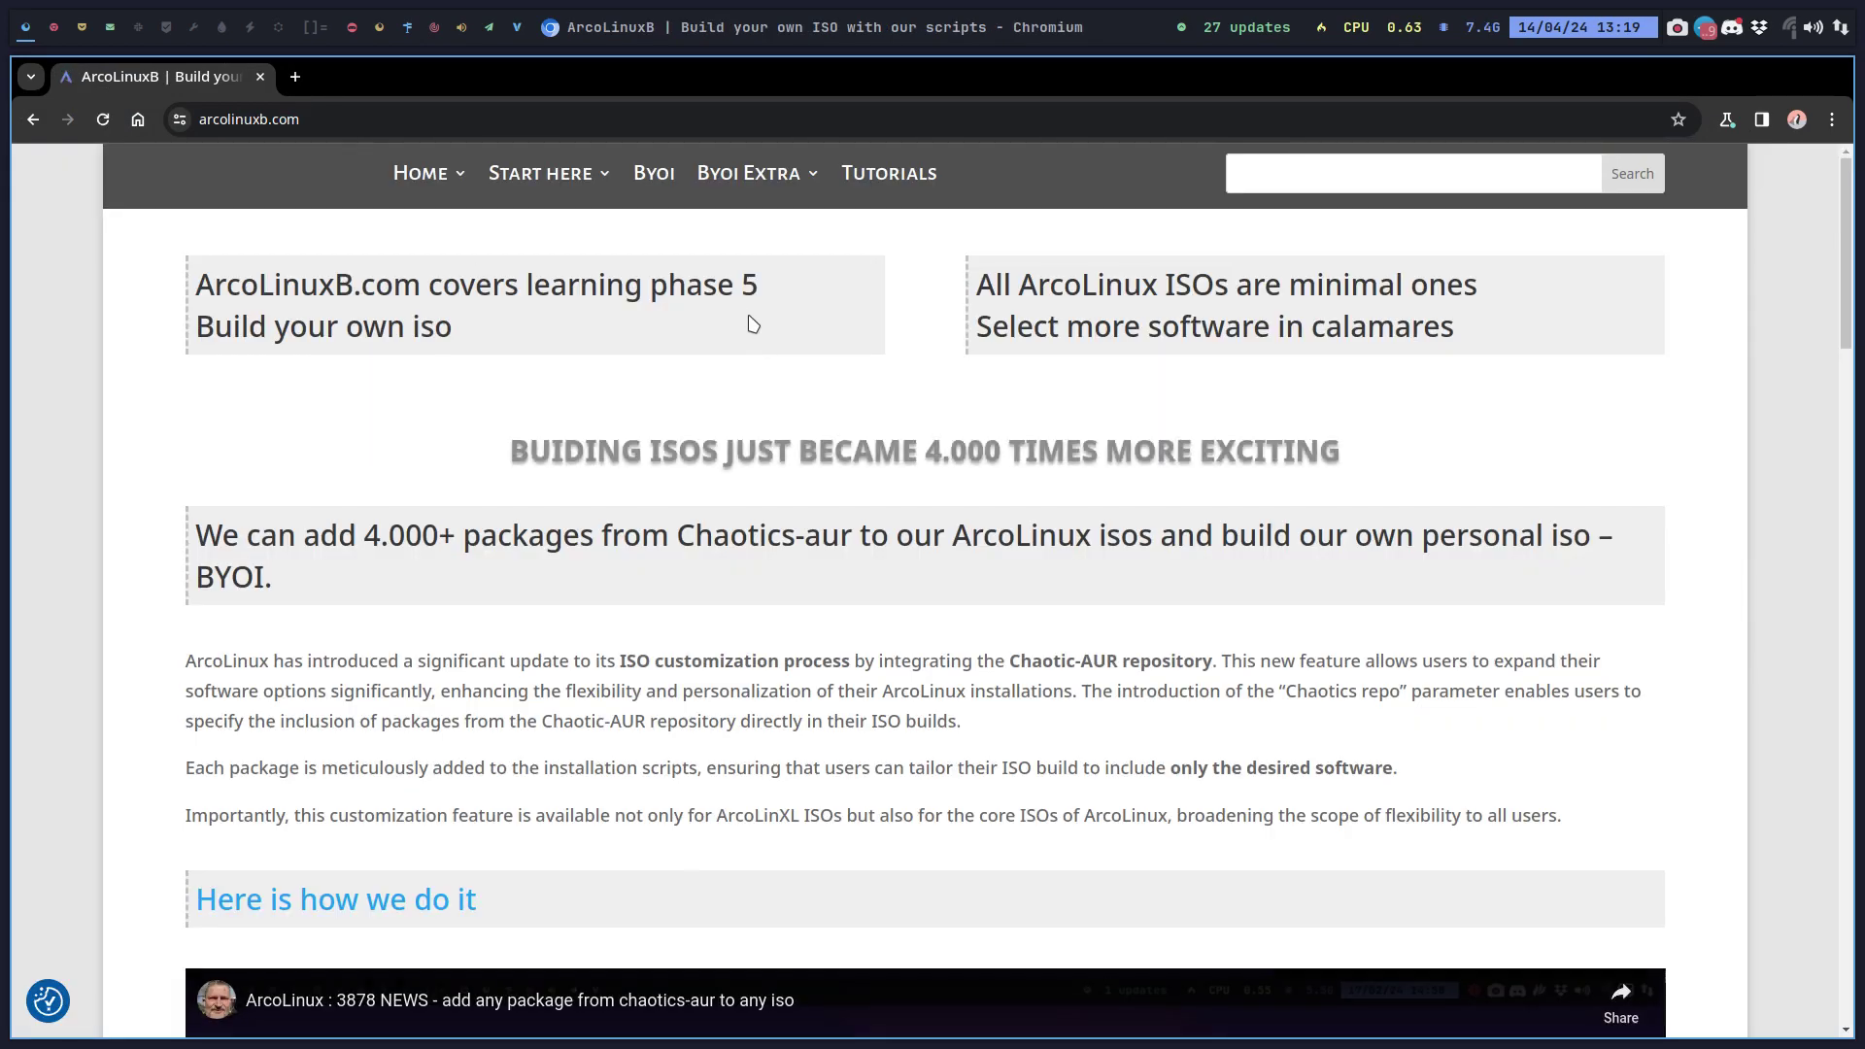
{"action": "left_click", "coordinate": [668, 187]}
{"action": "scroll", "coordinate": [762, 446], "scroll_direction": "down", "scroll_amount": 3}
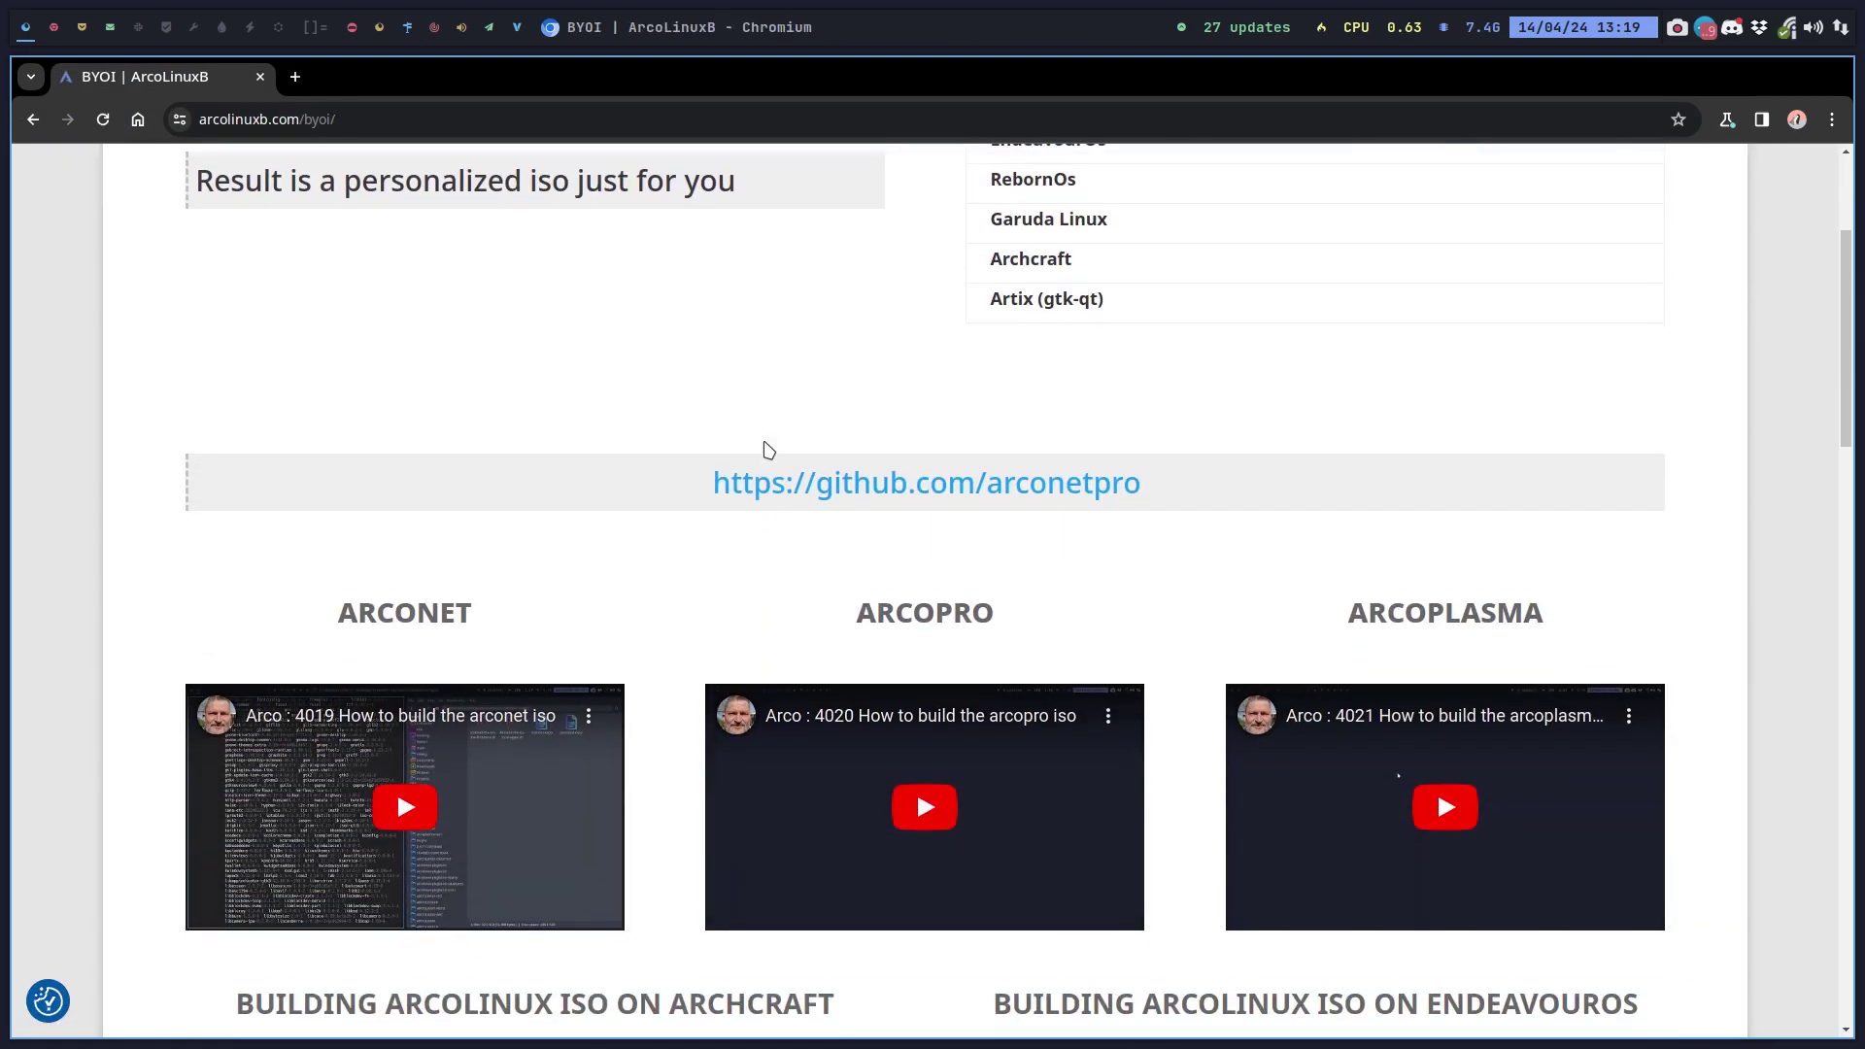
{"action": "scroll", "coordinate": [764, 450], "scroll_direction": "up", "scroll_amount": 2}
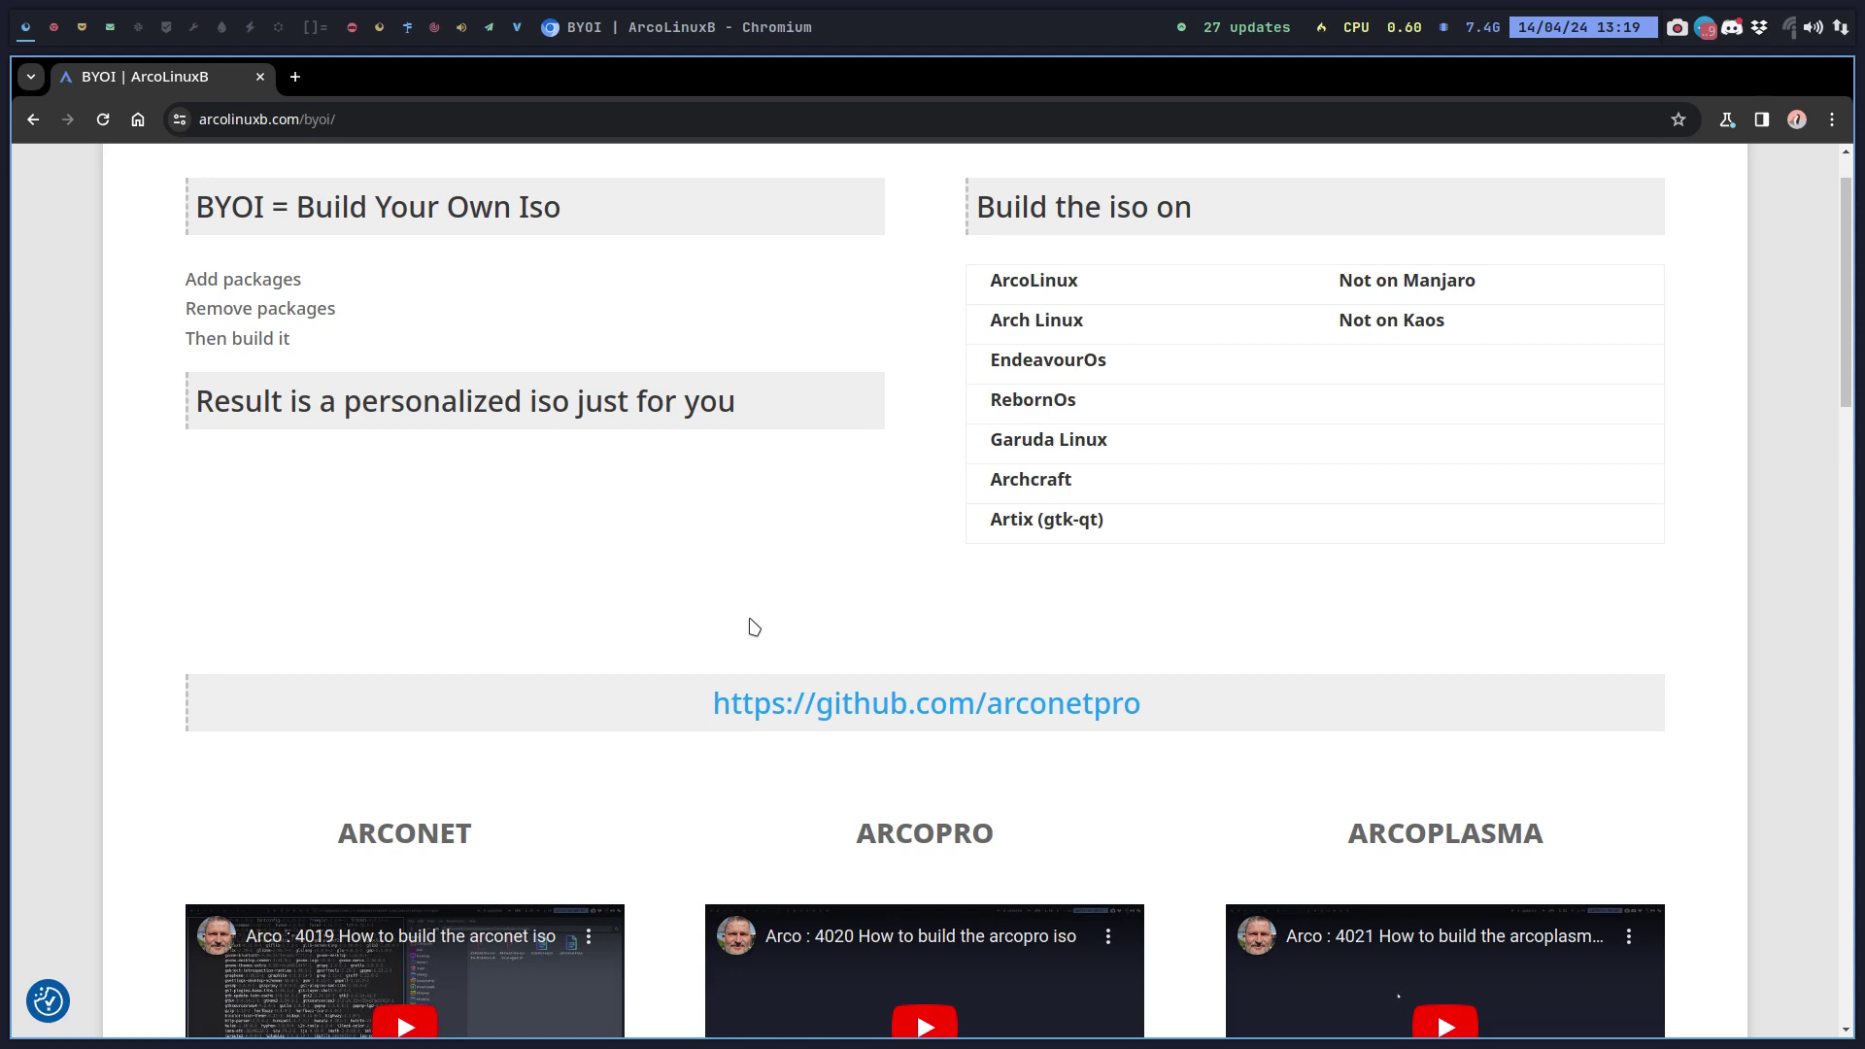
Open netinstall-desktop.yaml and search it for 'mate', scrolling through the matches.
{"action": "left_click", "coordinate": [55, 27]}
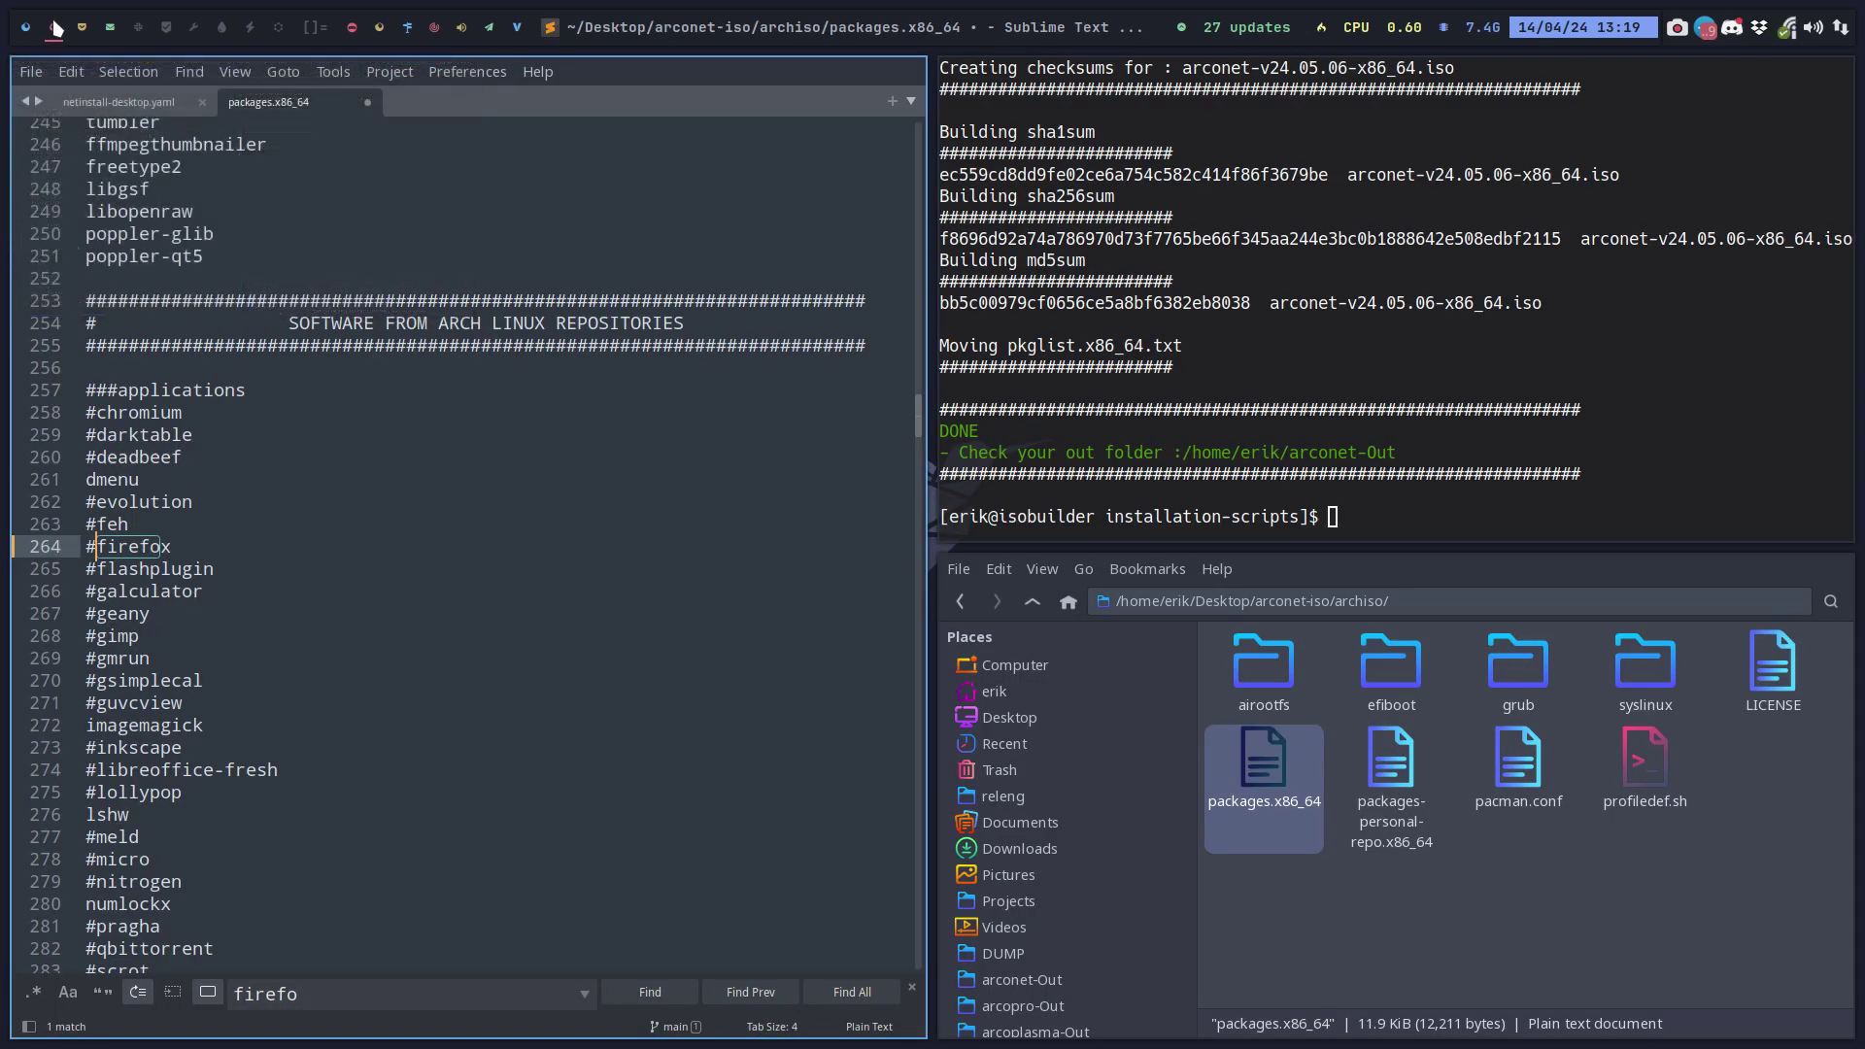
{"action": "left_click", "coordinate": [102, 103]}
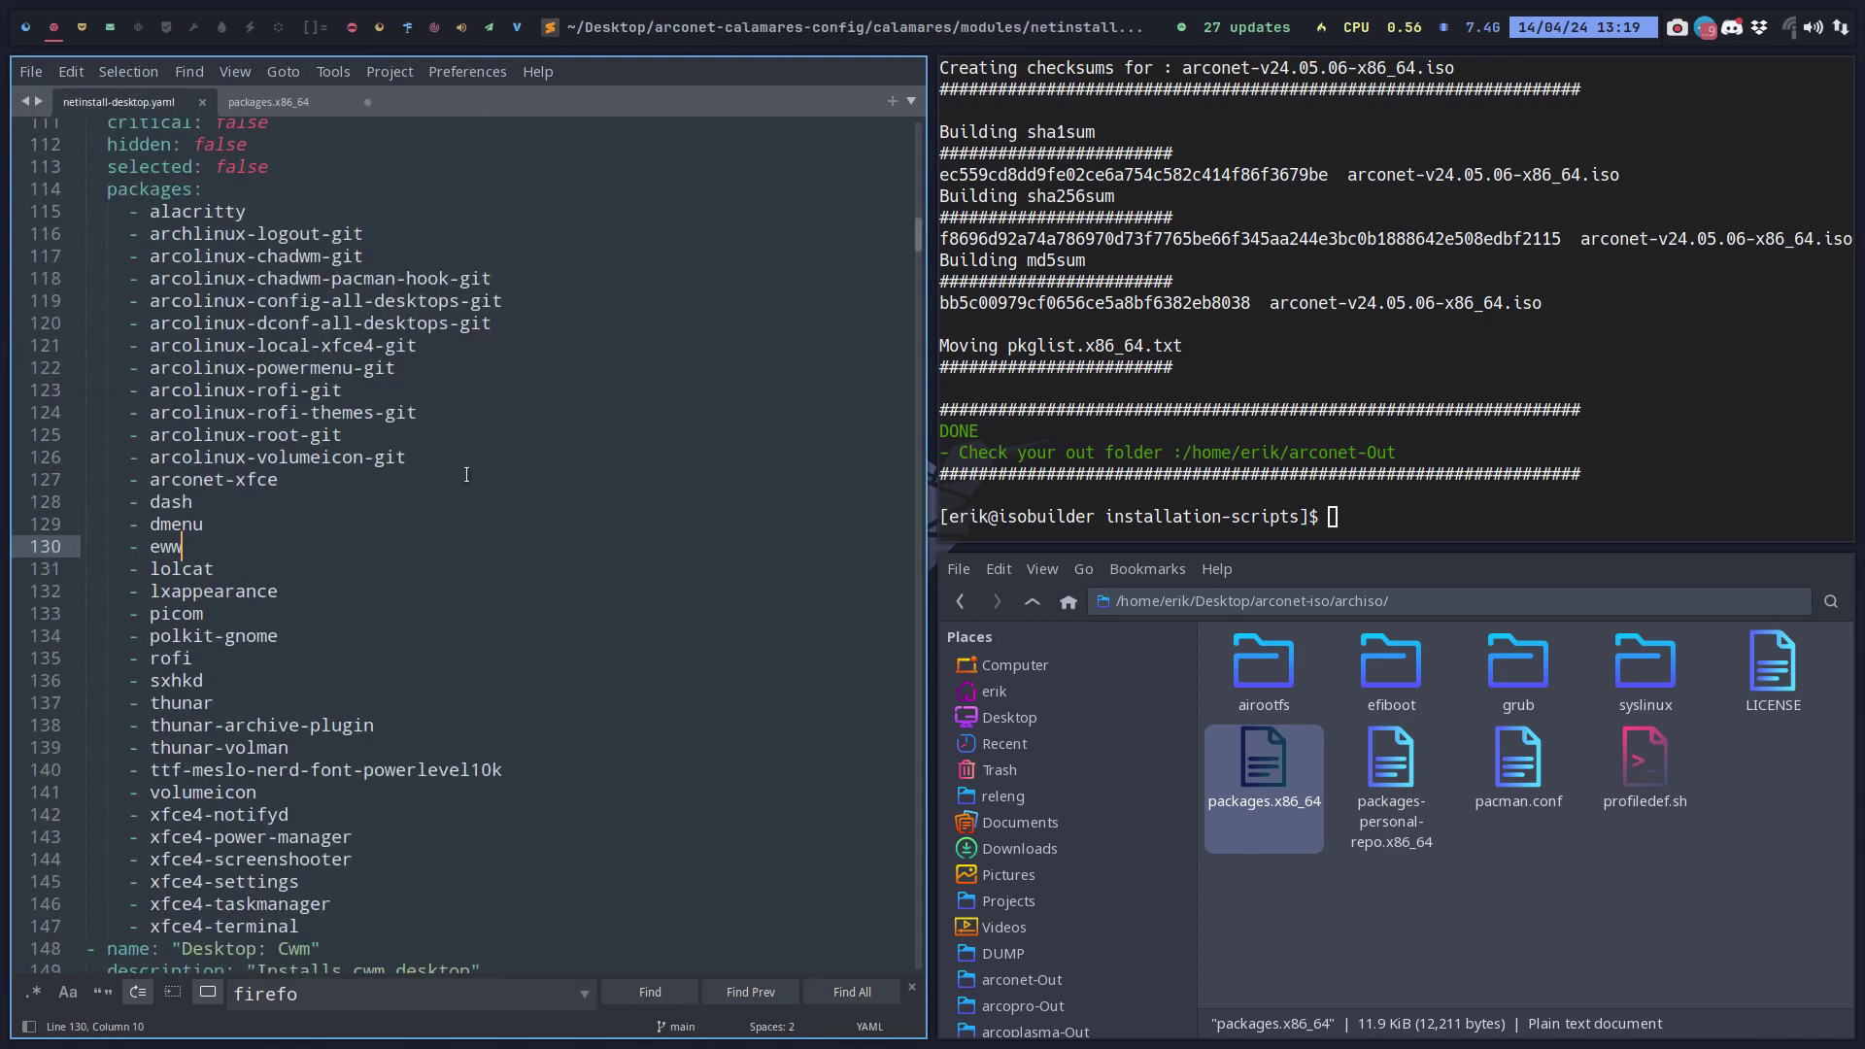
{"action": "scroll", "coordinate": [367, 463], "scroll_direction": "up", "scroll_amount": 3}
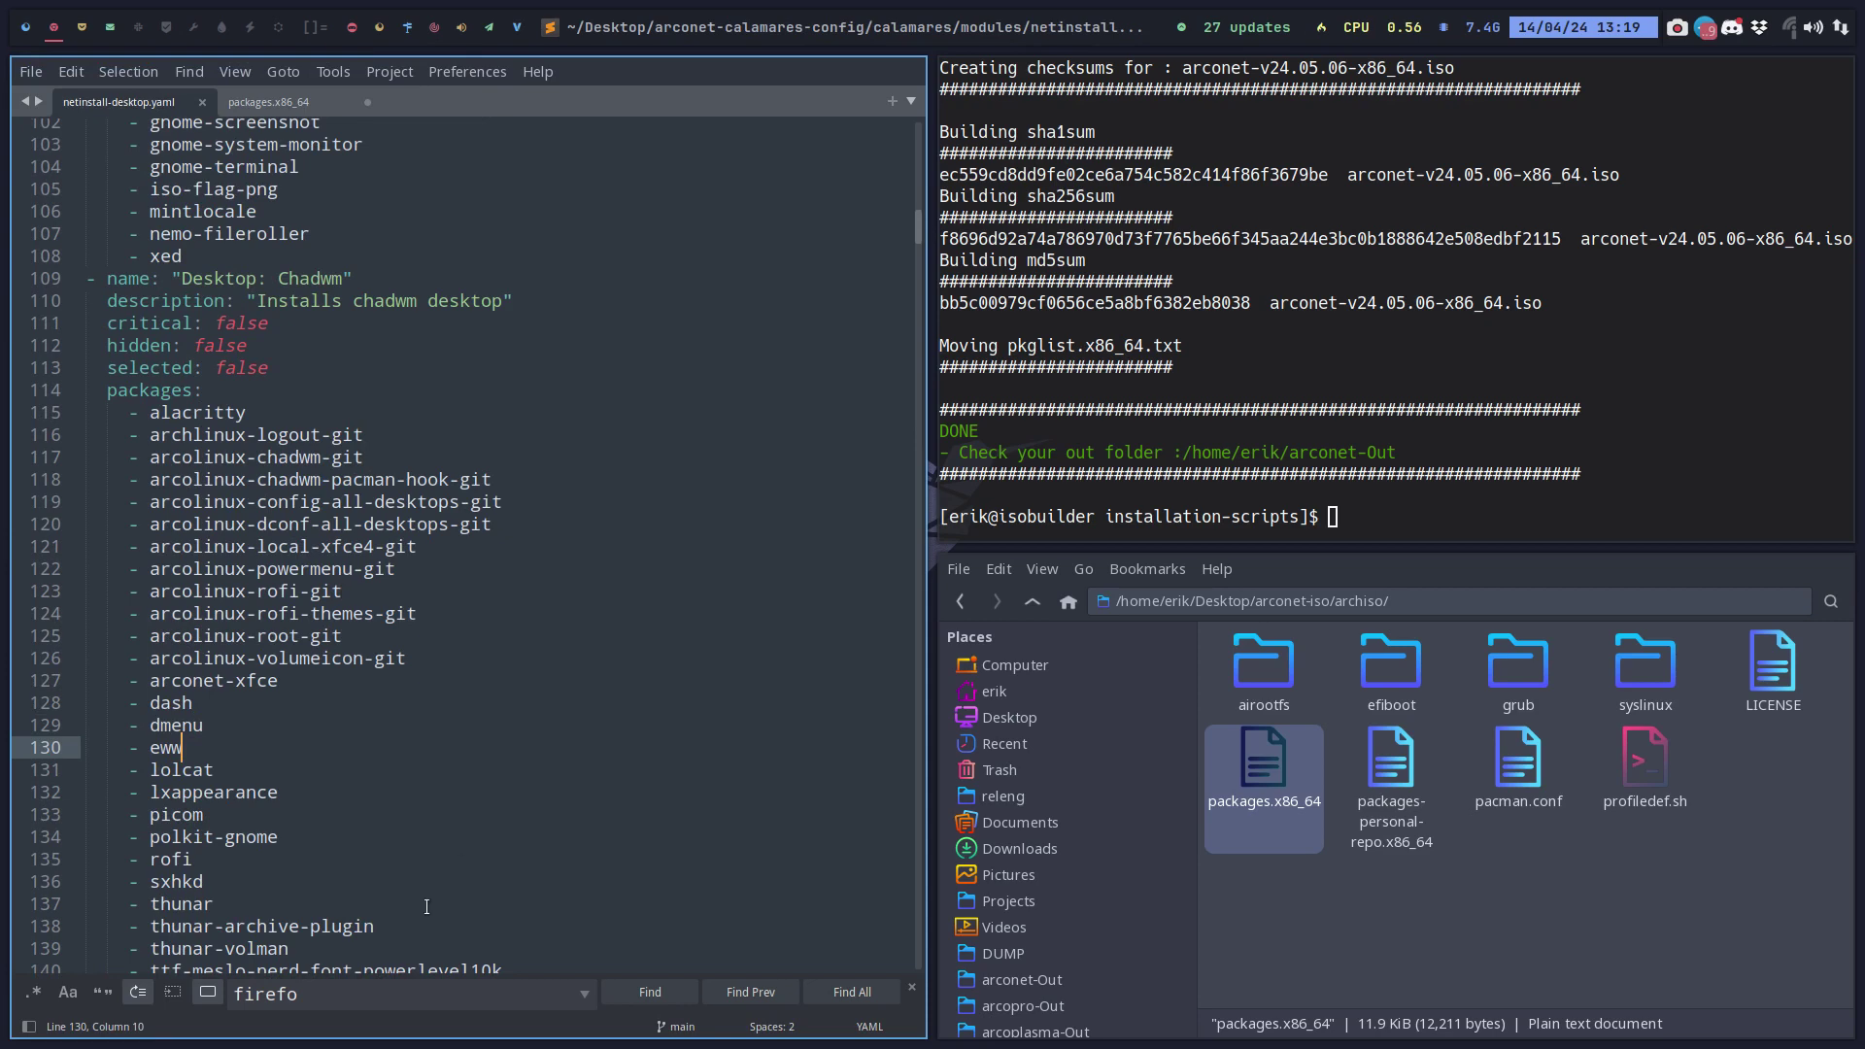
{"action": "key", "text": "ctrl+f"}
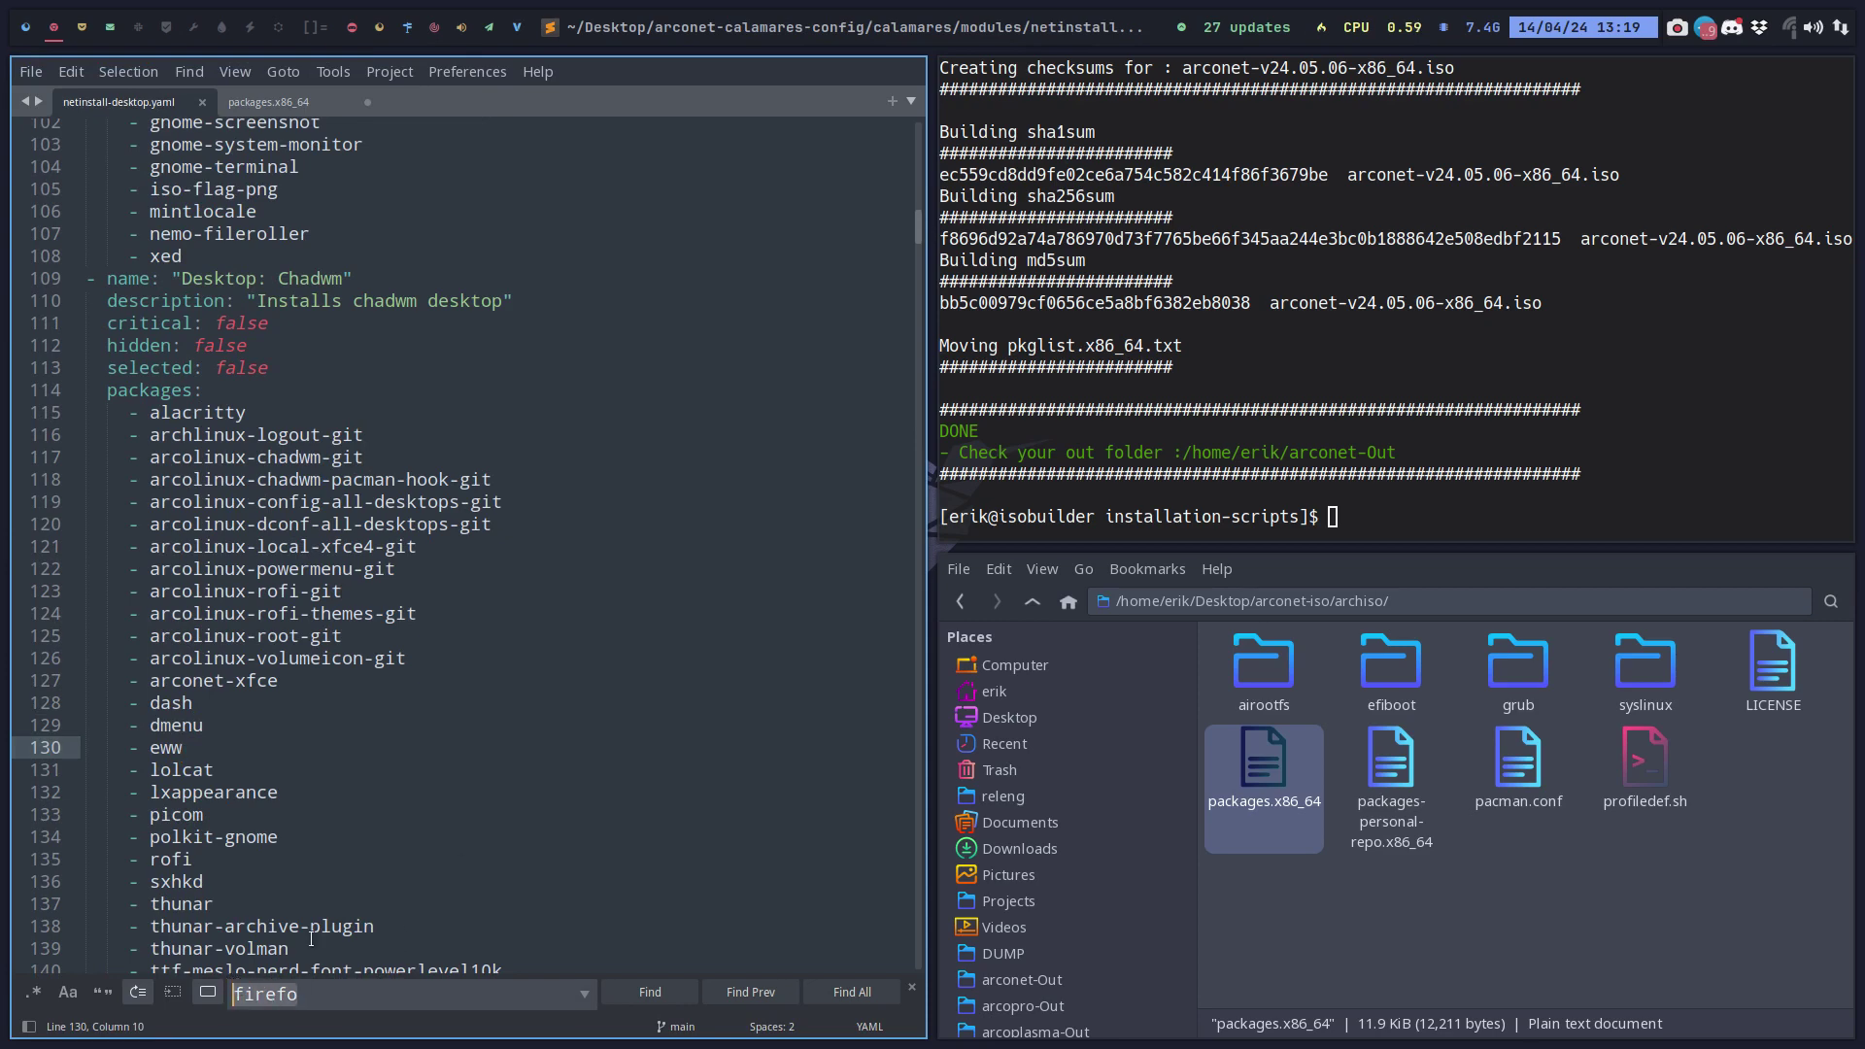
{"action": "type", "text": "mate"}
{"action": "scroll", "coordinate": [330, 928], "scroll_direction": "down", "scroll_amount": 20}
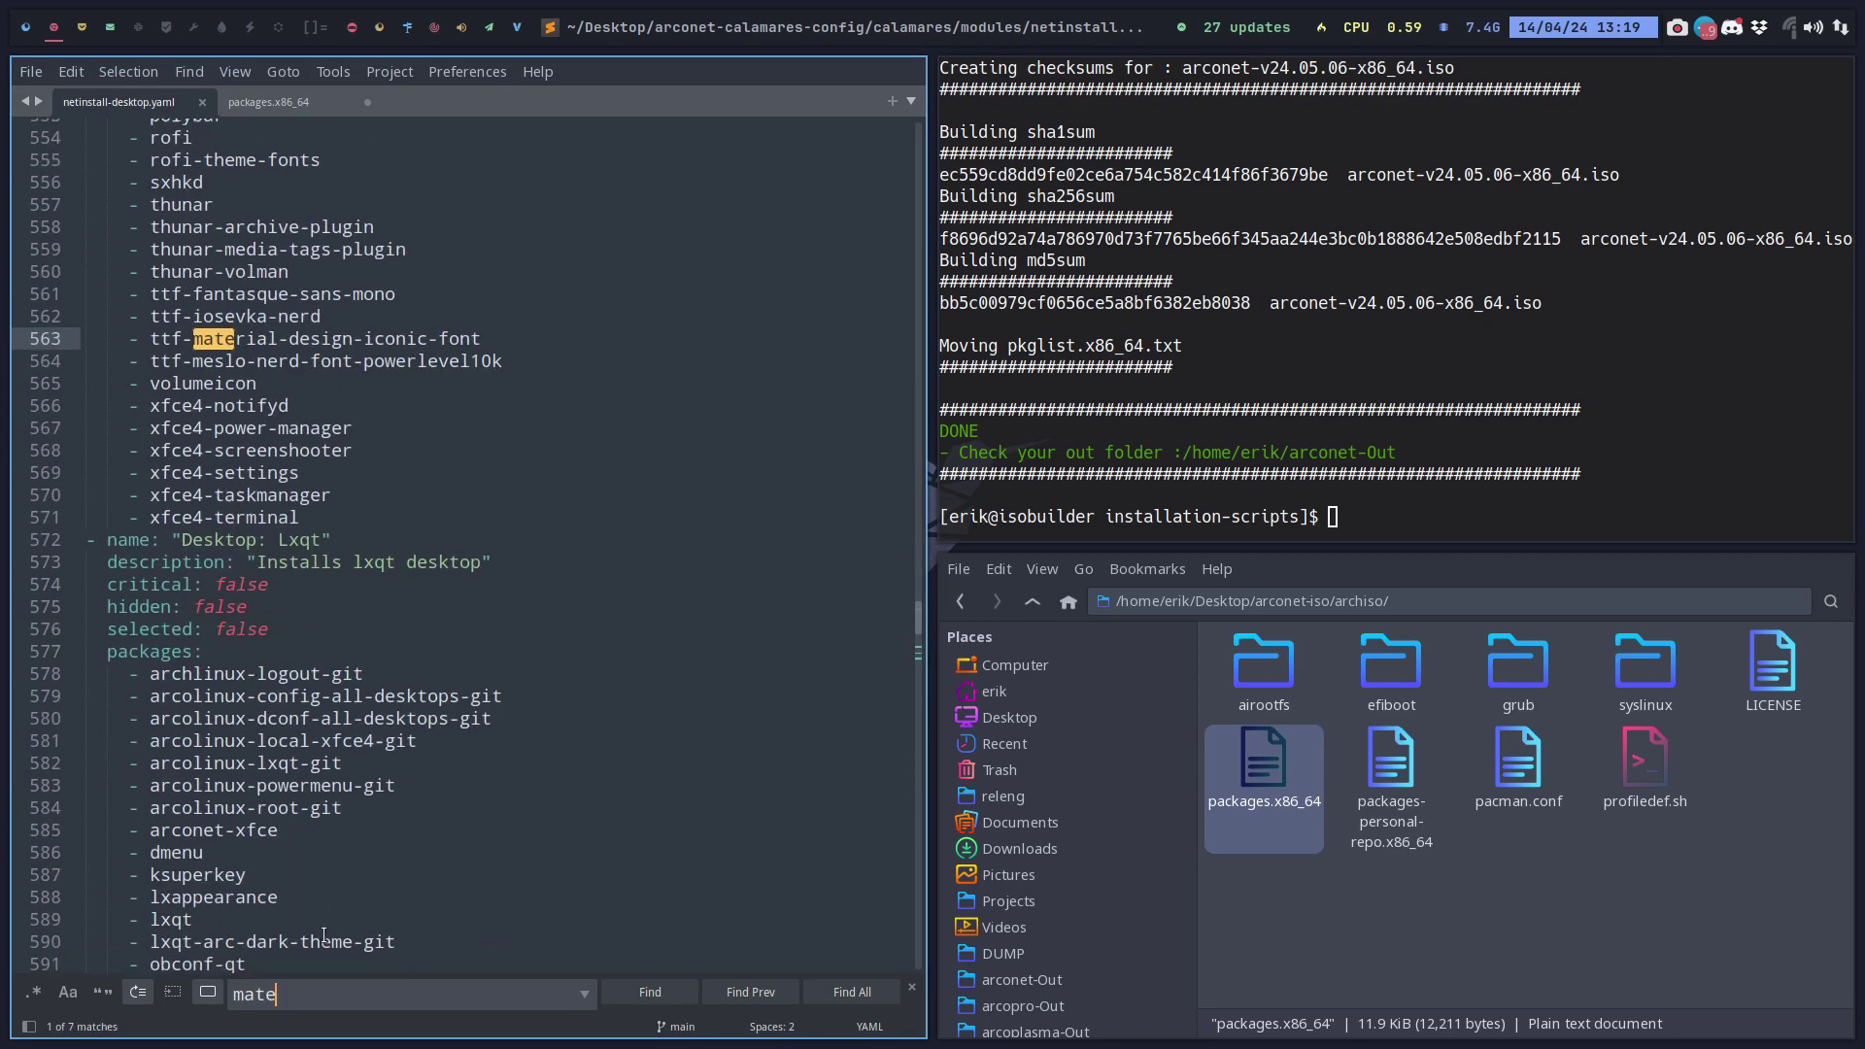
{"action": "scroll", "coordinate": [330, 928], "scroll_direction": "down", "scroll_amount": 9}
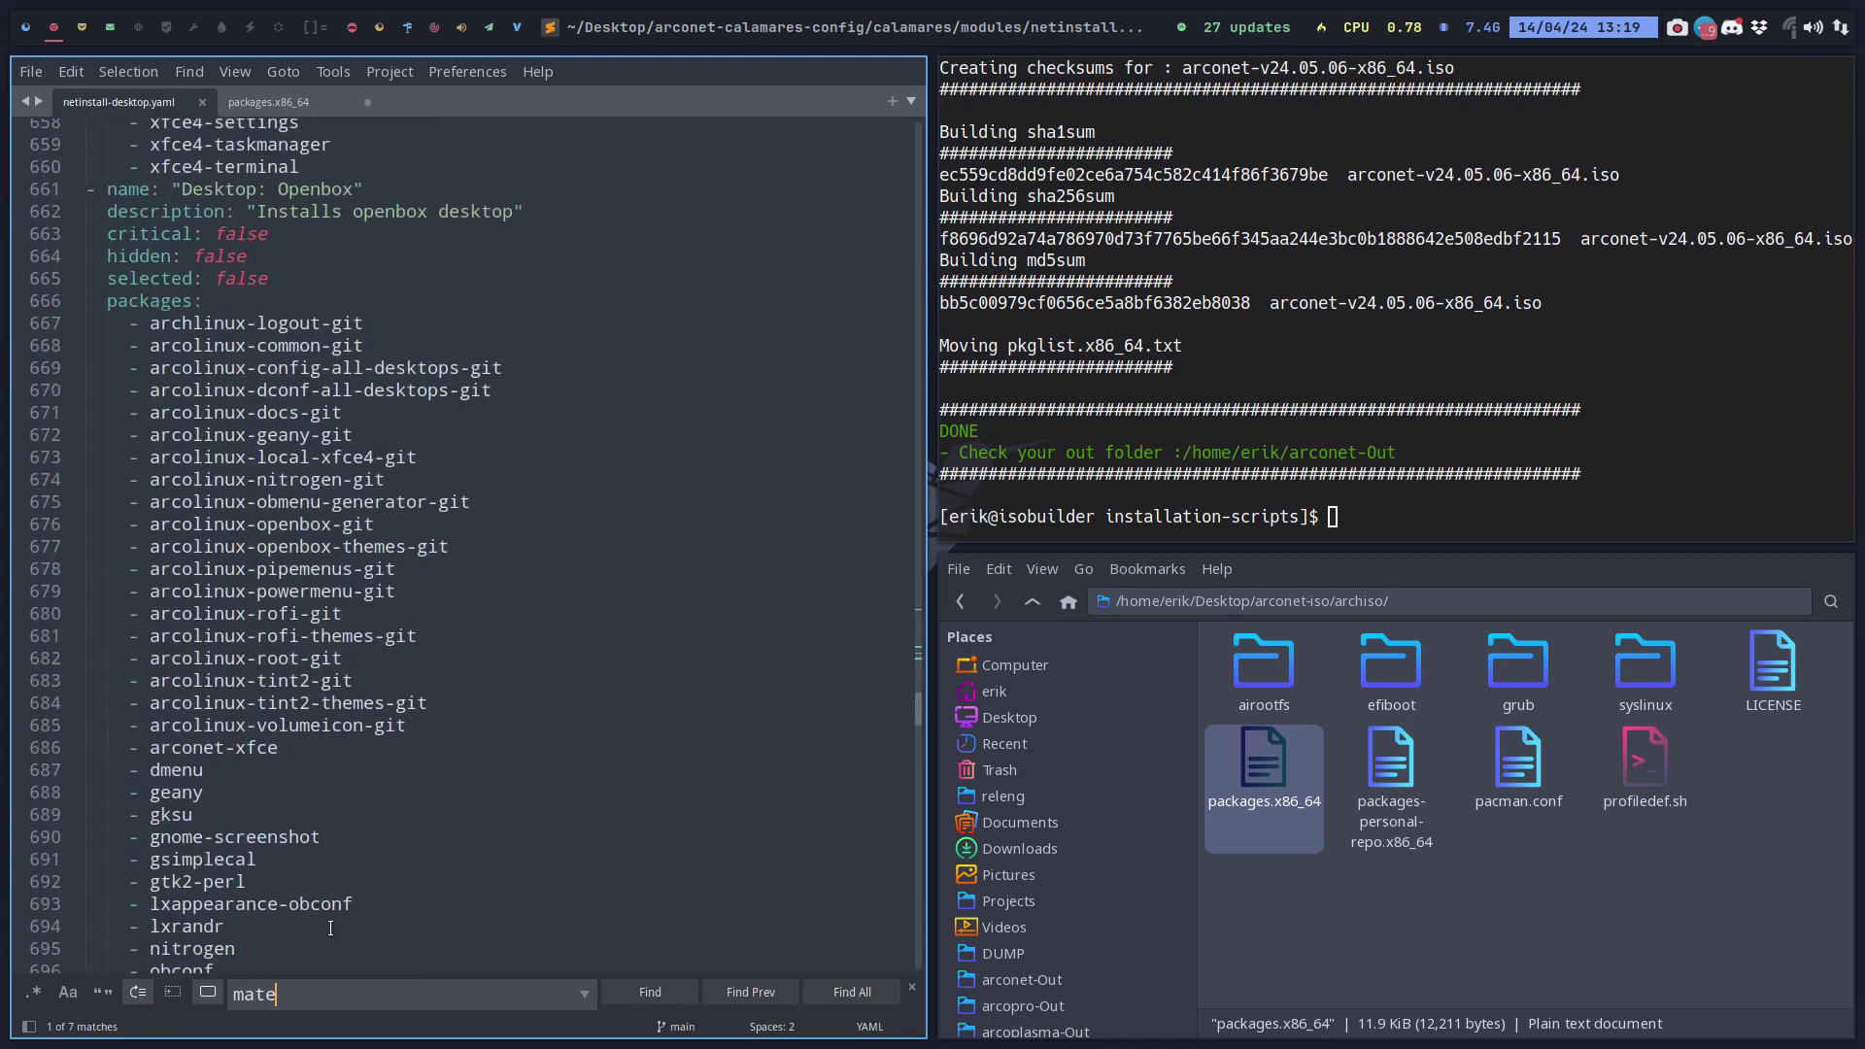
{"action": "scroll", "coordinate": [330, 928], "scroll_direction": "down", "scroll_amount": 11}
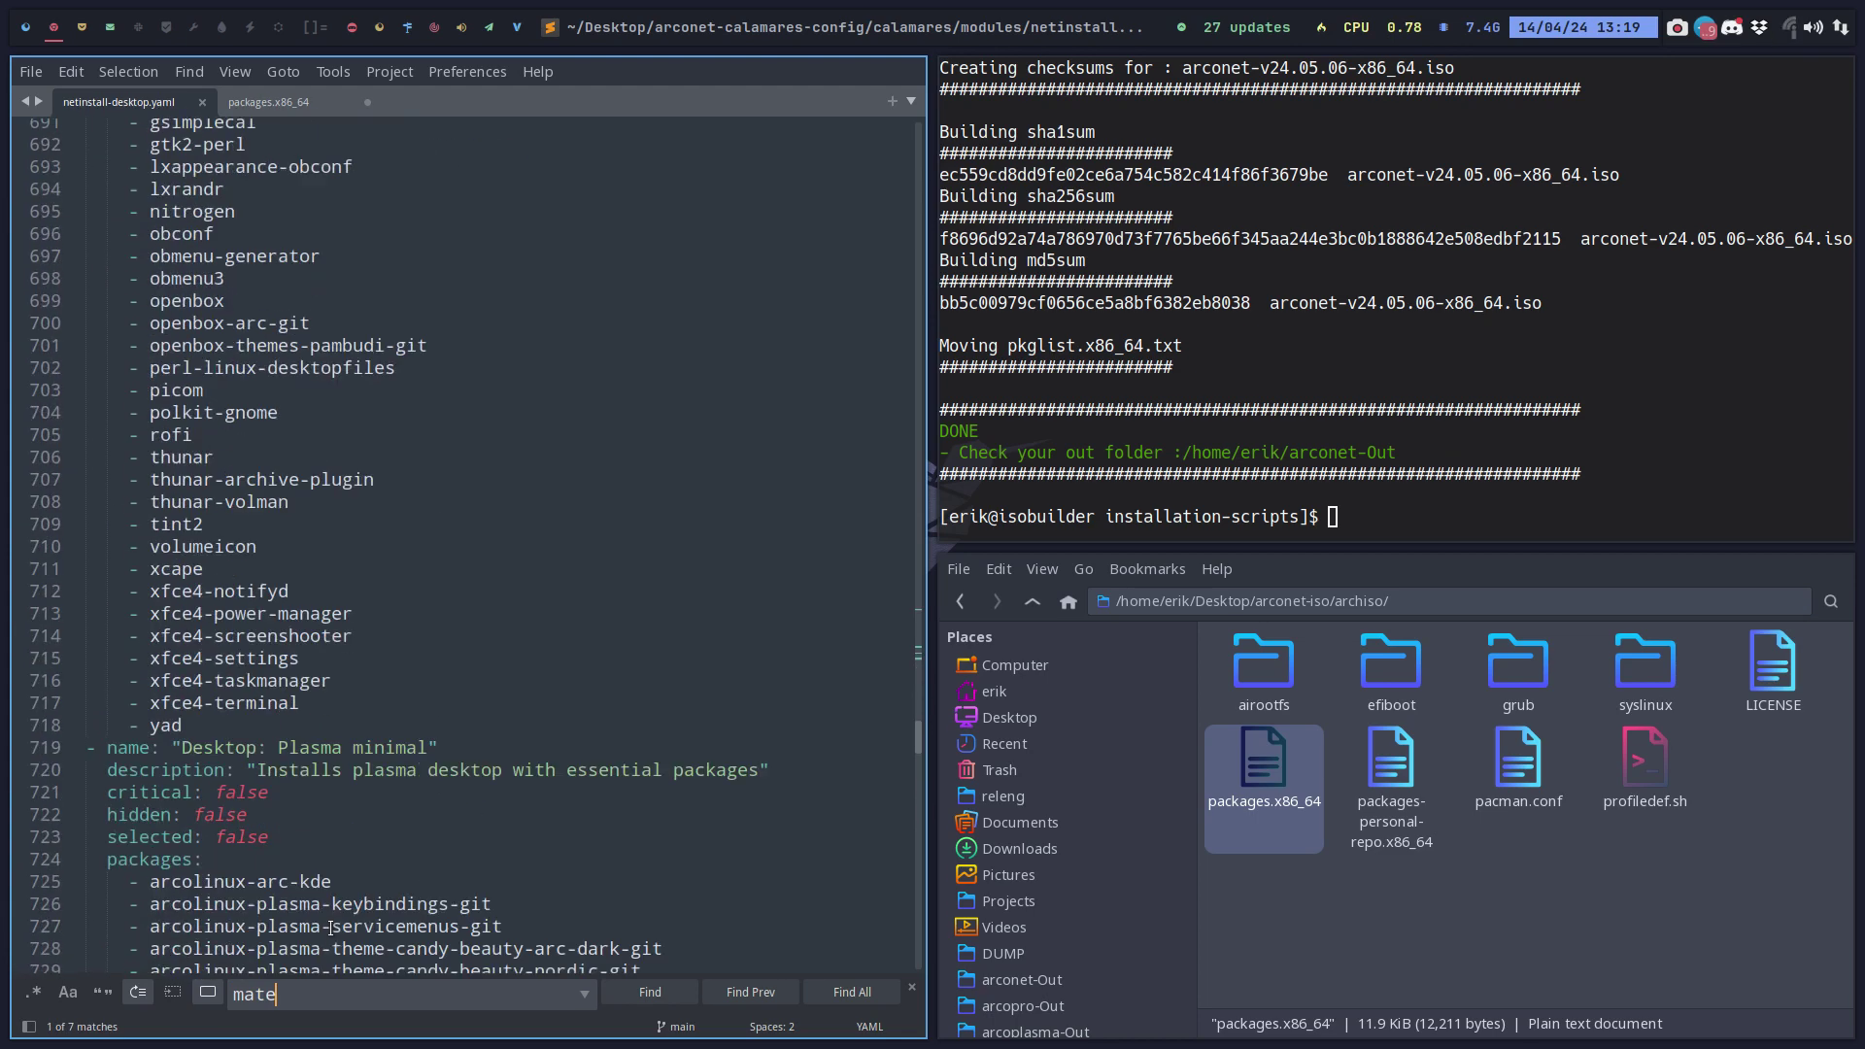
{"action": "scroll", "coordinate": [330, 928], "scroll_direction": "down", "scroll_amount": 6}
{"action": "scroll", "coordinate": [330, 928], "scroll_direction": "down", "scroll_amount": 11}
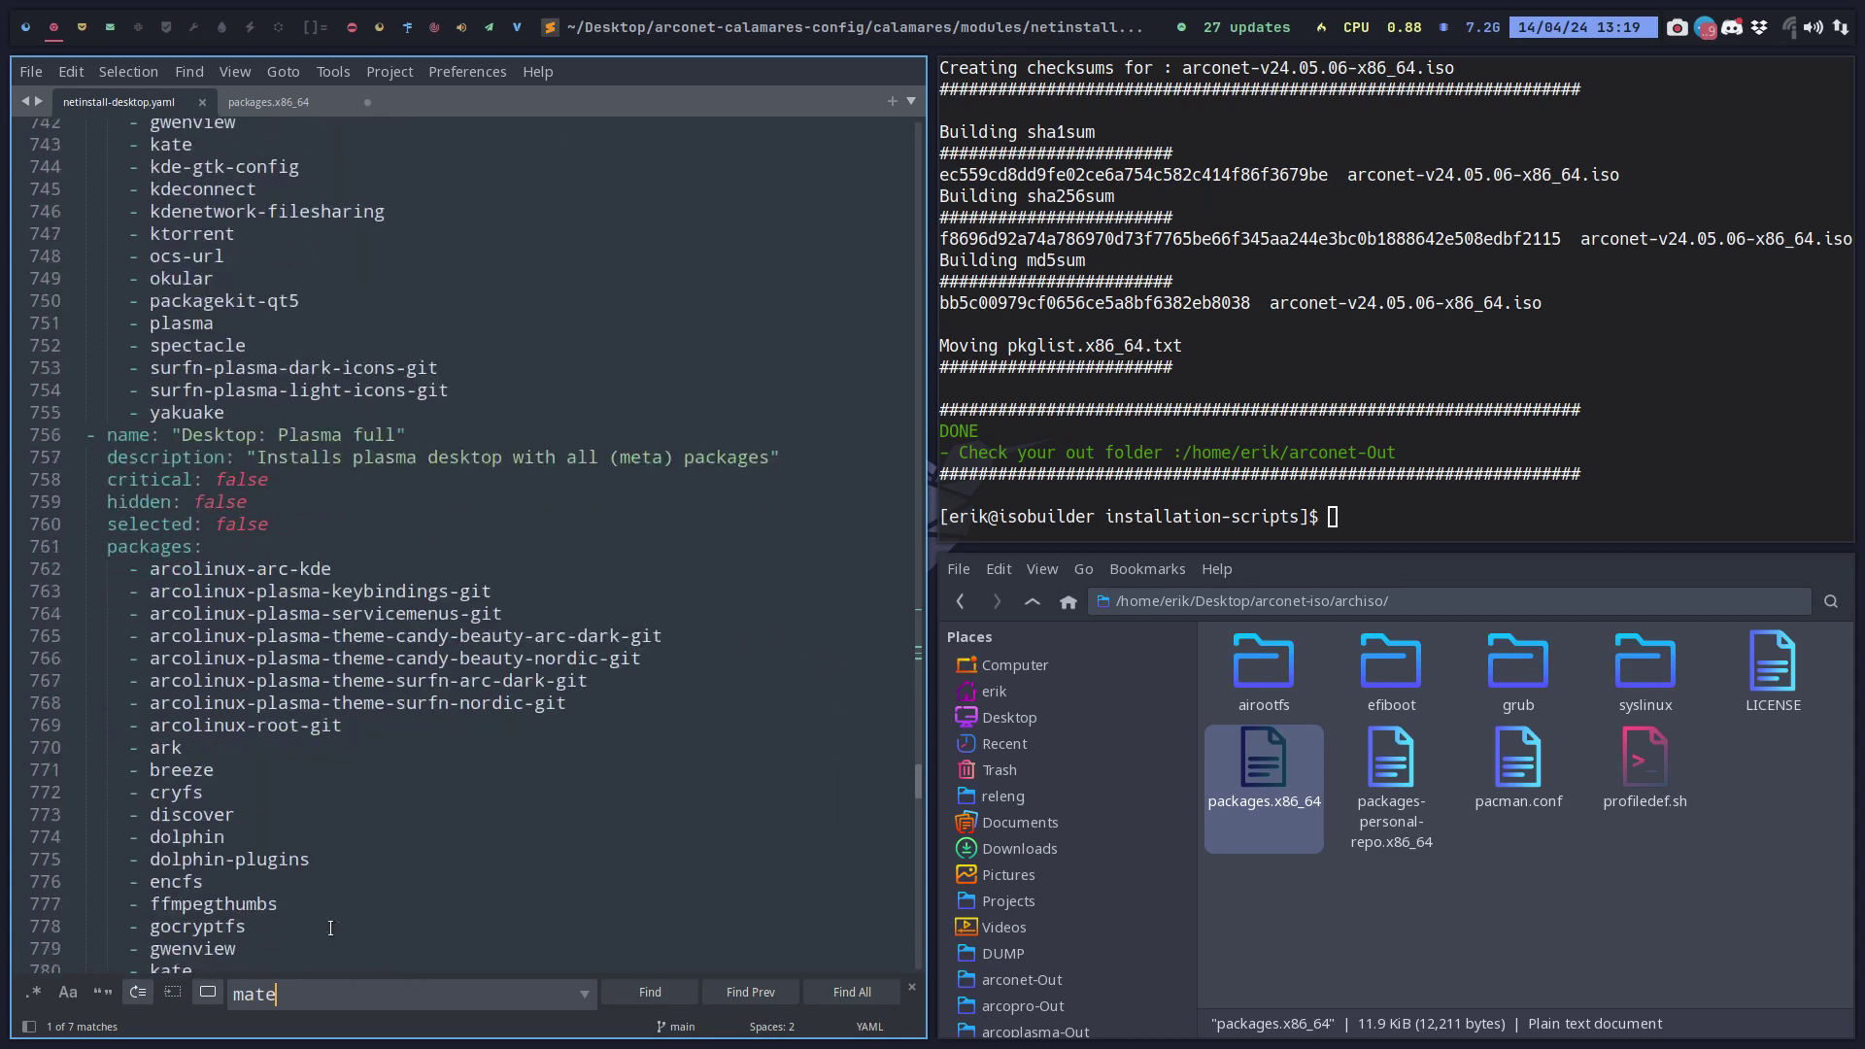
{"action": "scroll", "coordinate": [331, 928], "scroll_direction": "down", "scroll_amount": 4}
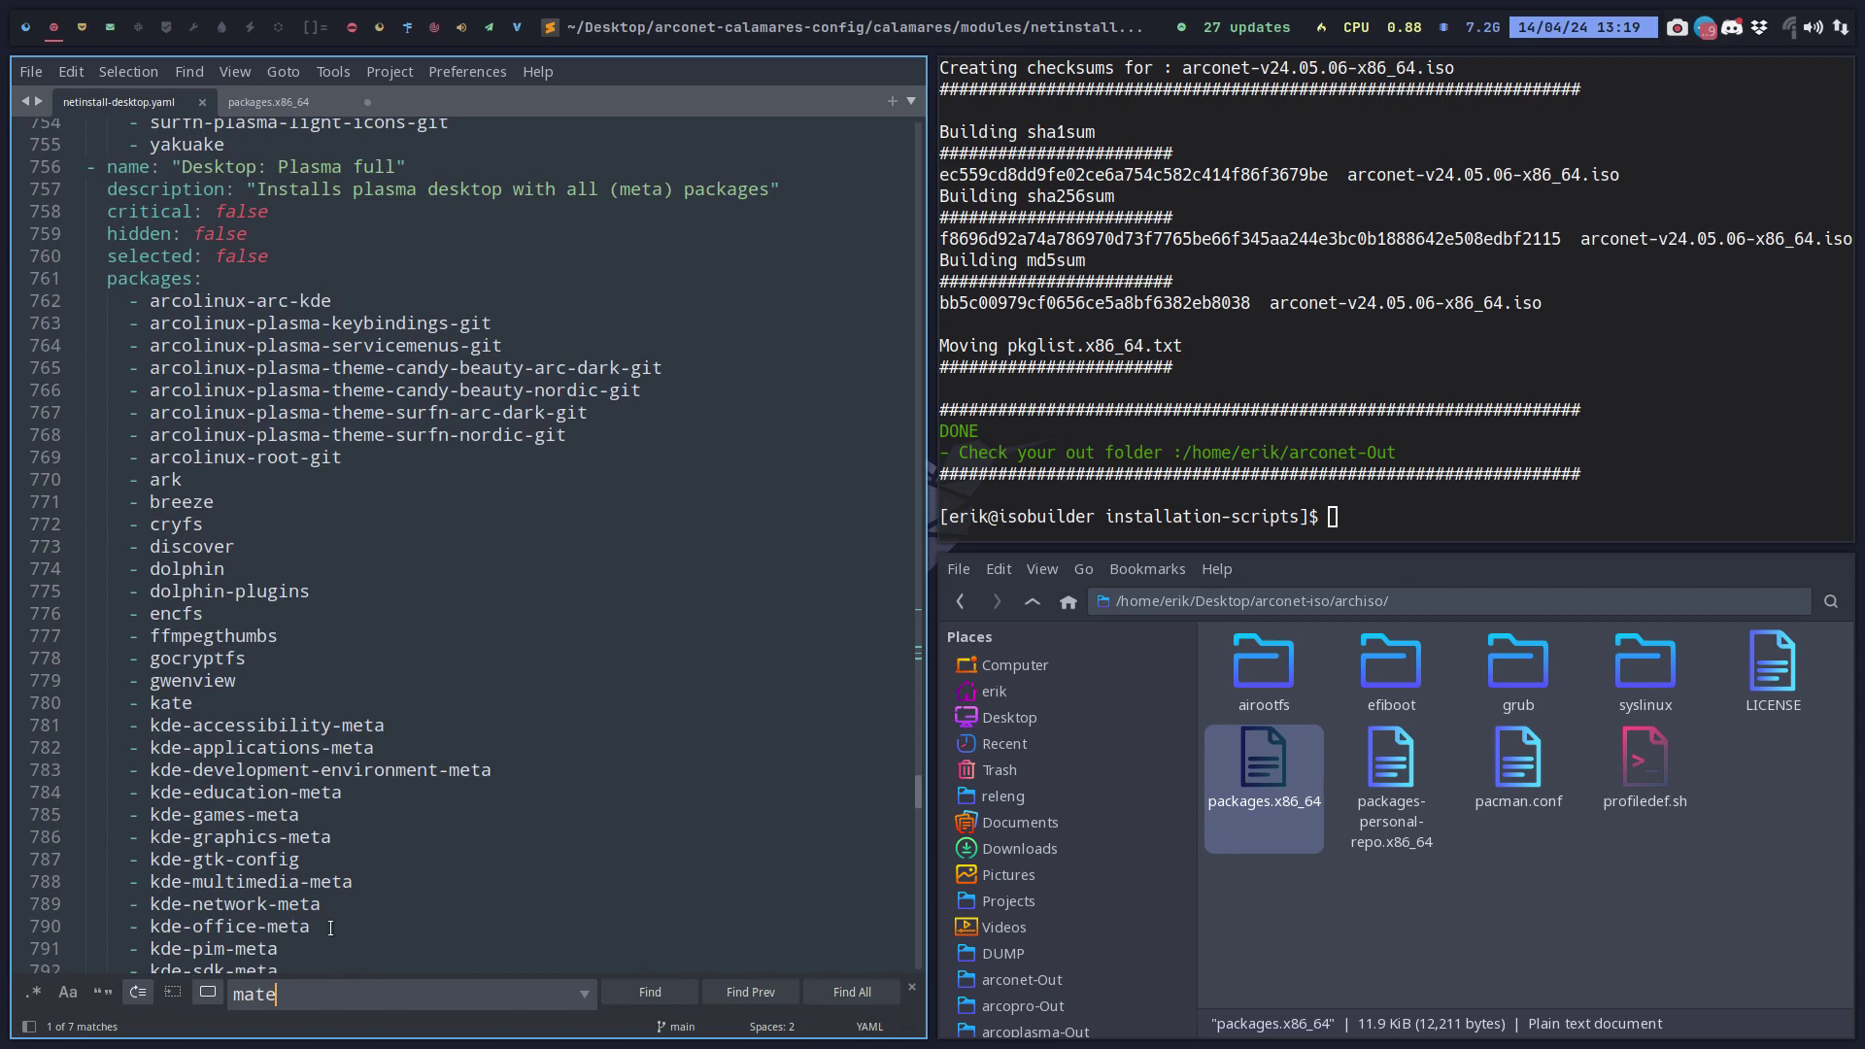
{"action": "scroll", "coordinate": [330, 928], "scroll_direction": "down", "scroll_amount": 14}
Change the search to 'i3' and scroll through the Desktop: i3 package section.
{"action": "left_click_drag", "start_coordinate": [289, 993], "coordinate": [199, 991]}
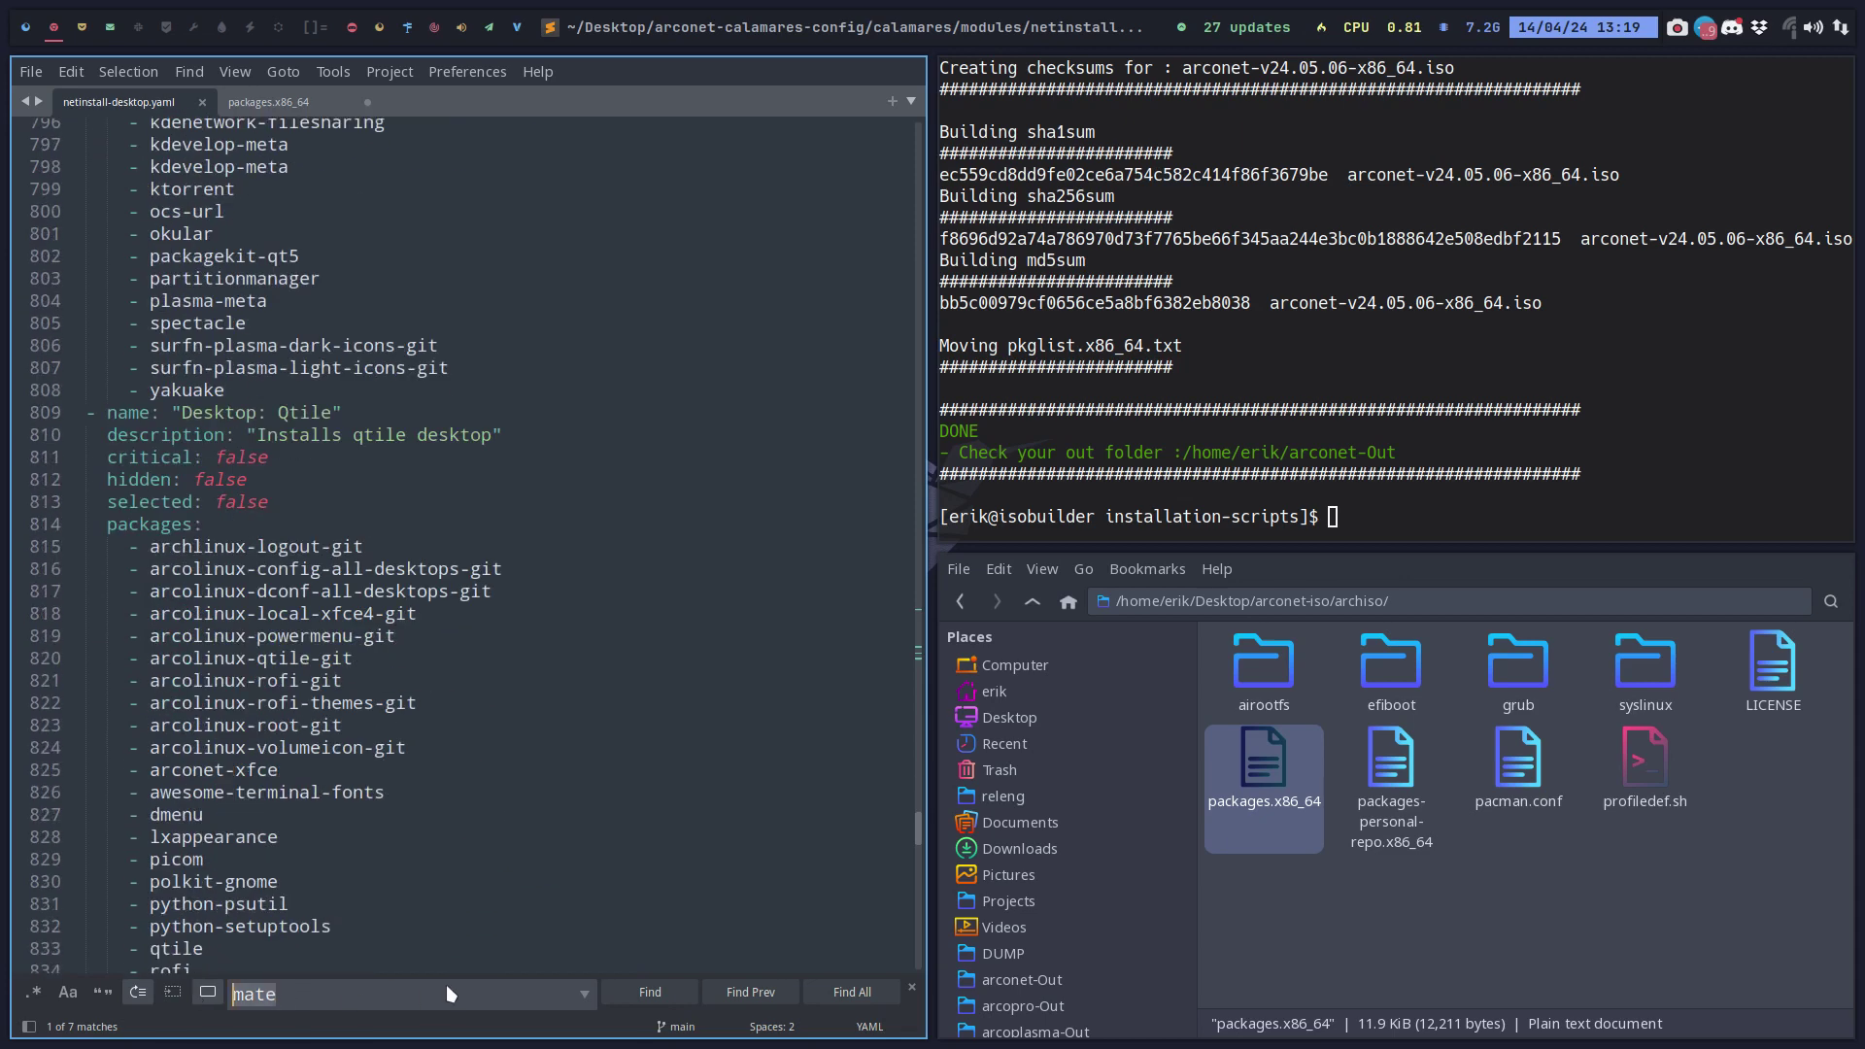
{"action": "type", "text": "i3"}
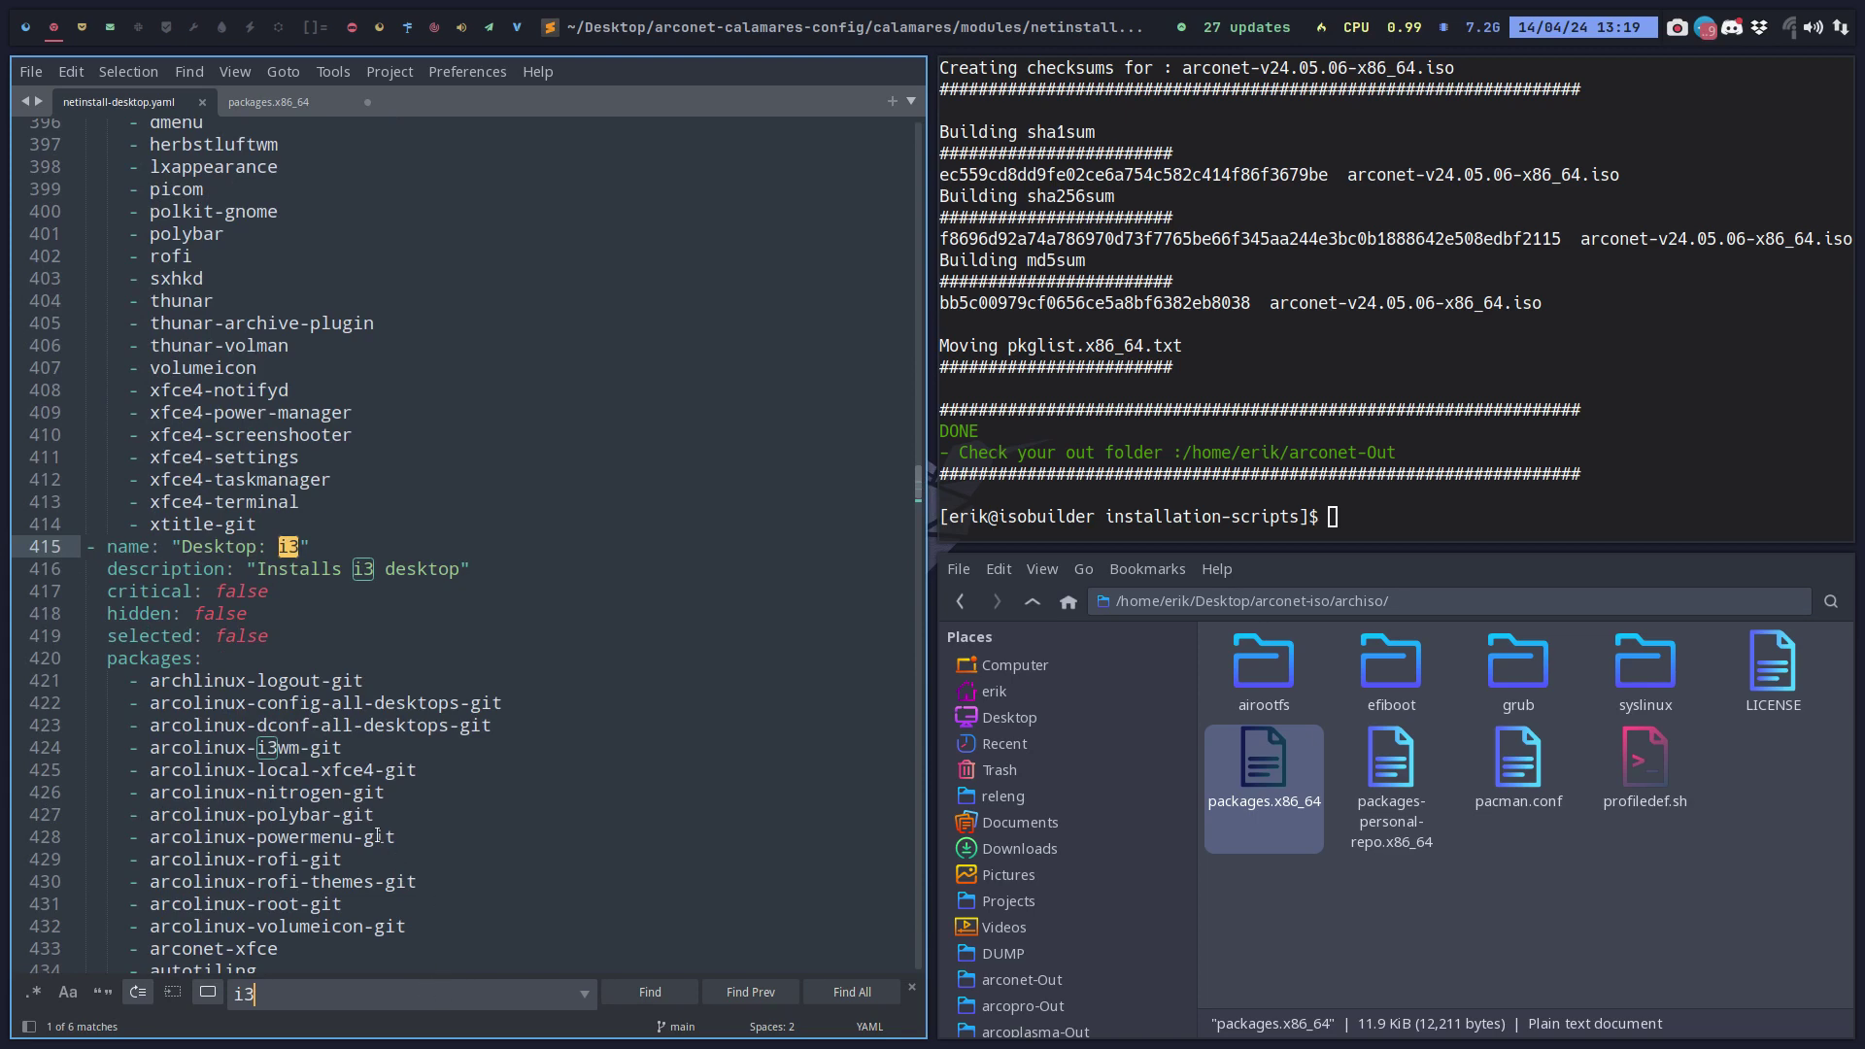
{"action": "scroll", "coordinate": [377, 836], "scroll_direction": "down", "scroll_amount": 4}
{"action": "scroll", "coordinate": [377, 836], "scroll_direction": "up", "scroll_amount": 1}
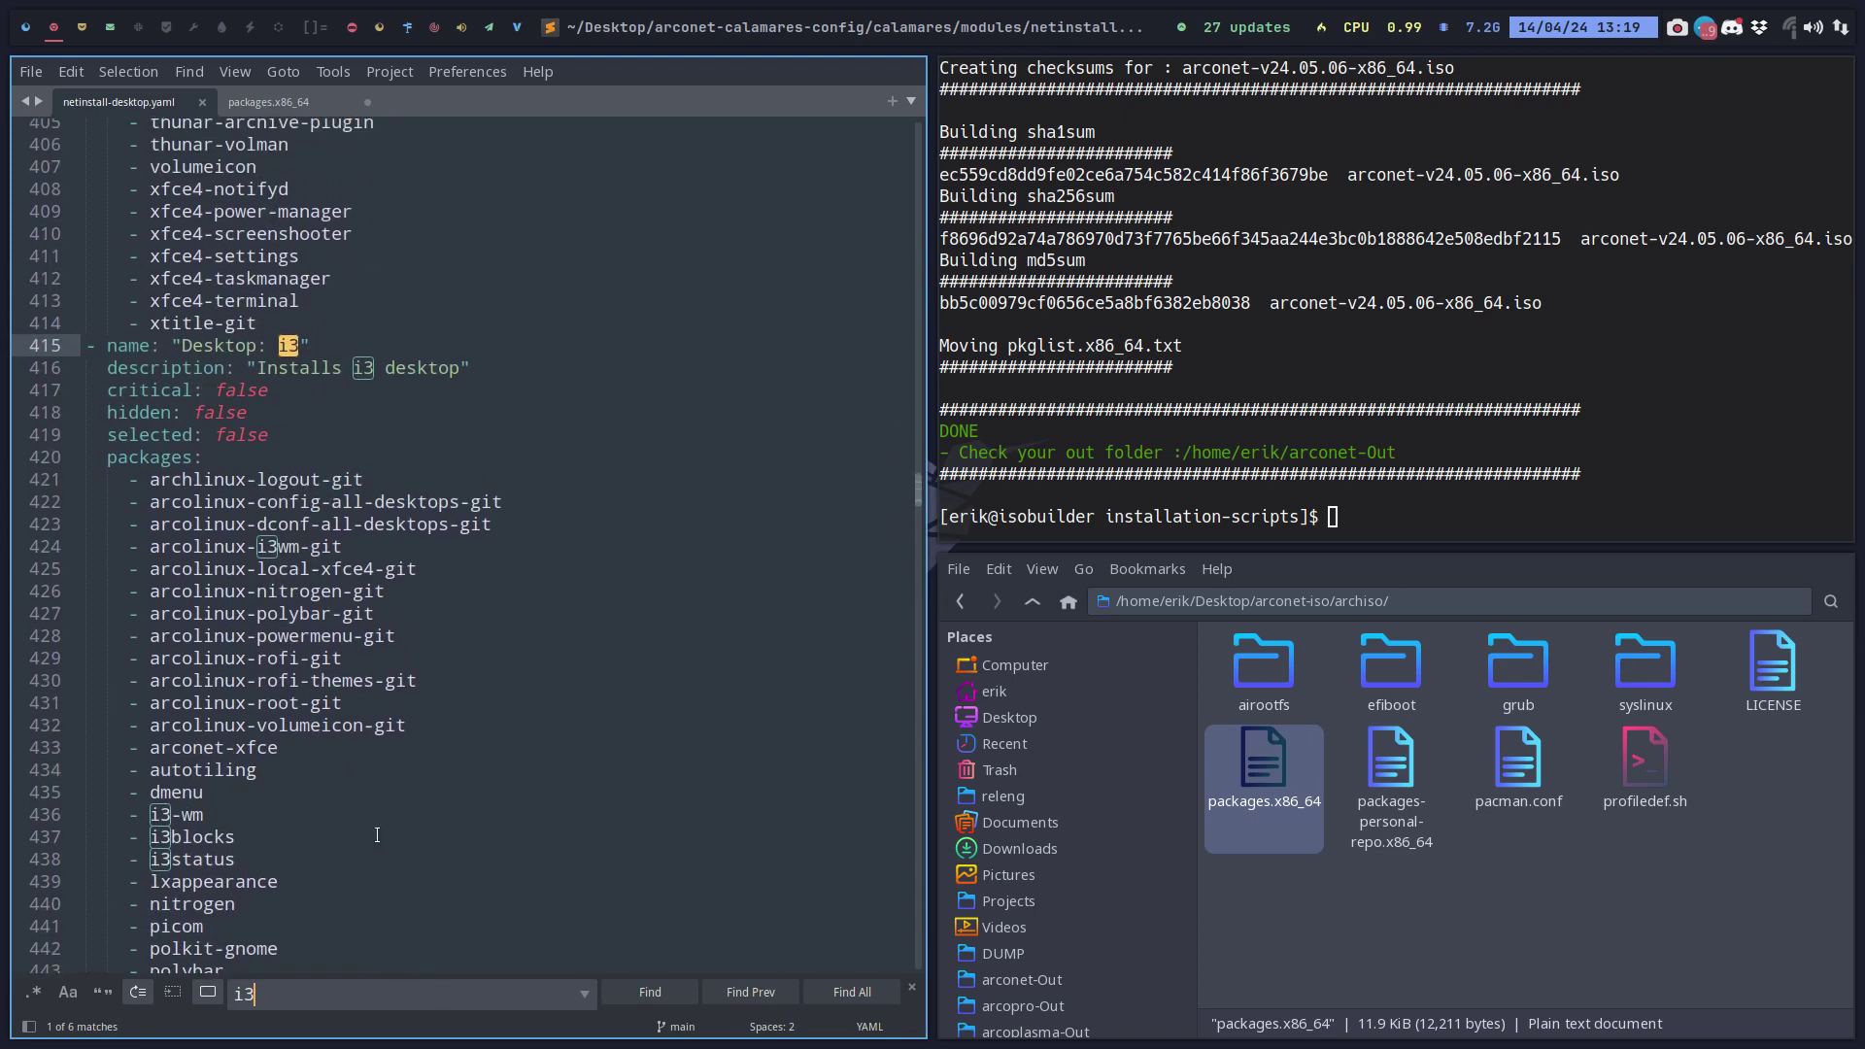
{"action": "scroll", "coordinate": [377, 835], "scroll_direction": "down", "scroll_amount": 4}
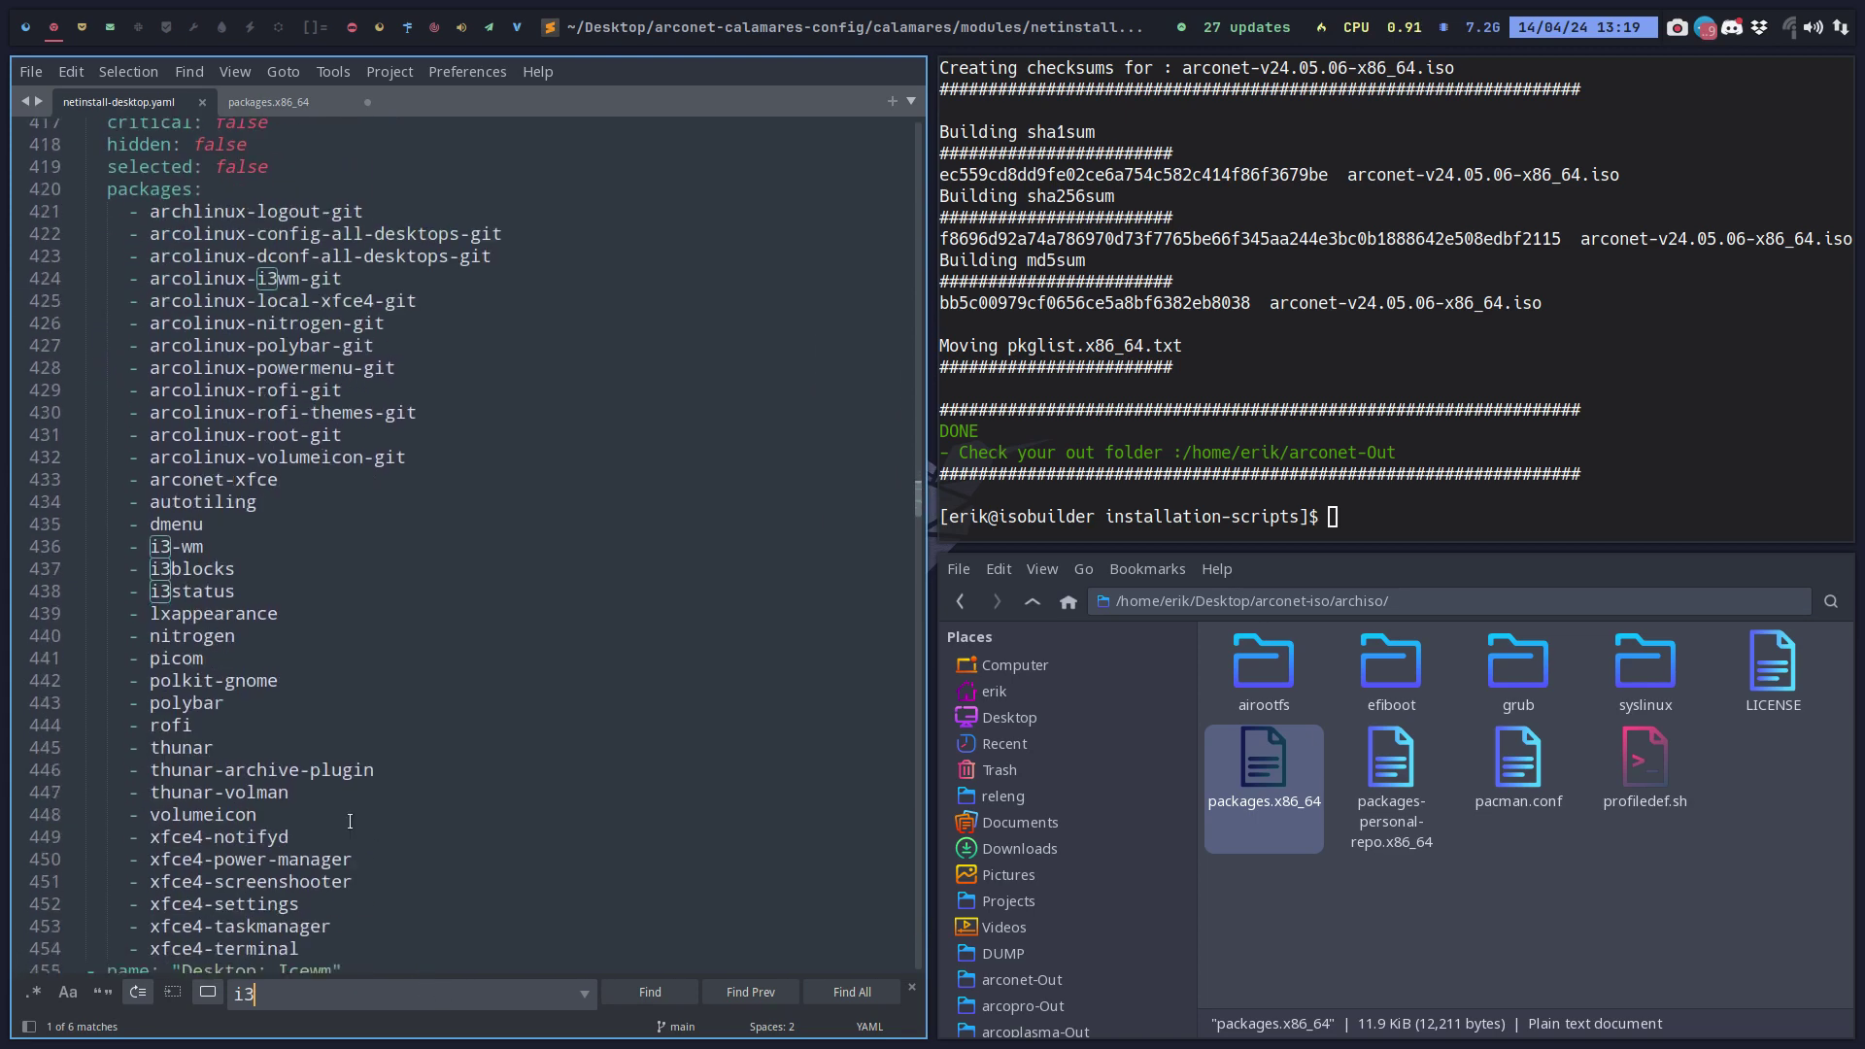
{"action": "scroll", "coordinate": [350, 822], "scroll_direction": "down", "scroll_amount": 3}
Select lines 421–454, the i3 package list in netinstall-desktop.yaml.
{"action": "left_click_drag", "start_coordinate": [310, 747], "coordinate": [73, 350]}
{"action": "scroll", "coordinate": [170, 367], "scroll_direction": "up", "scroll_amount": 5}
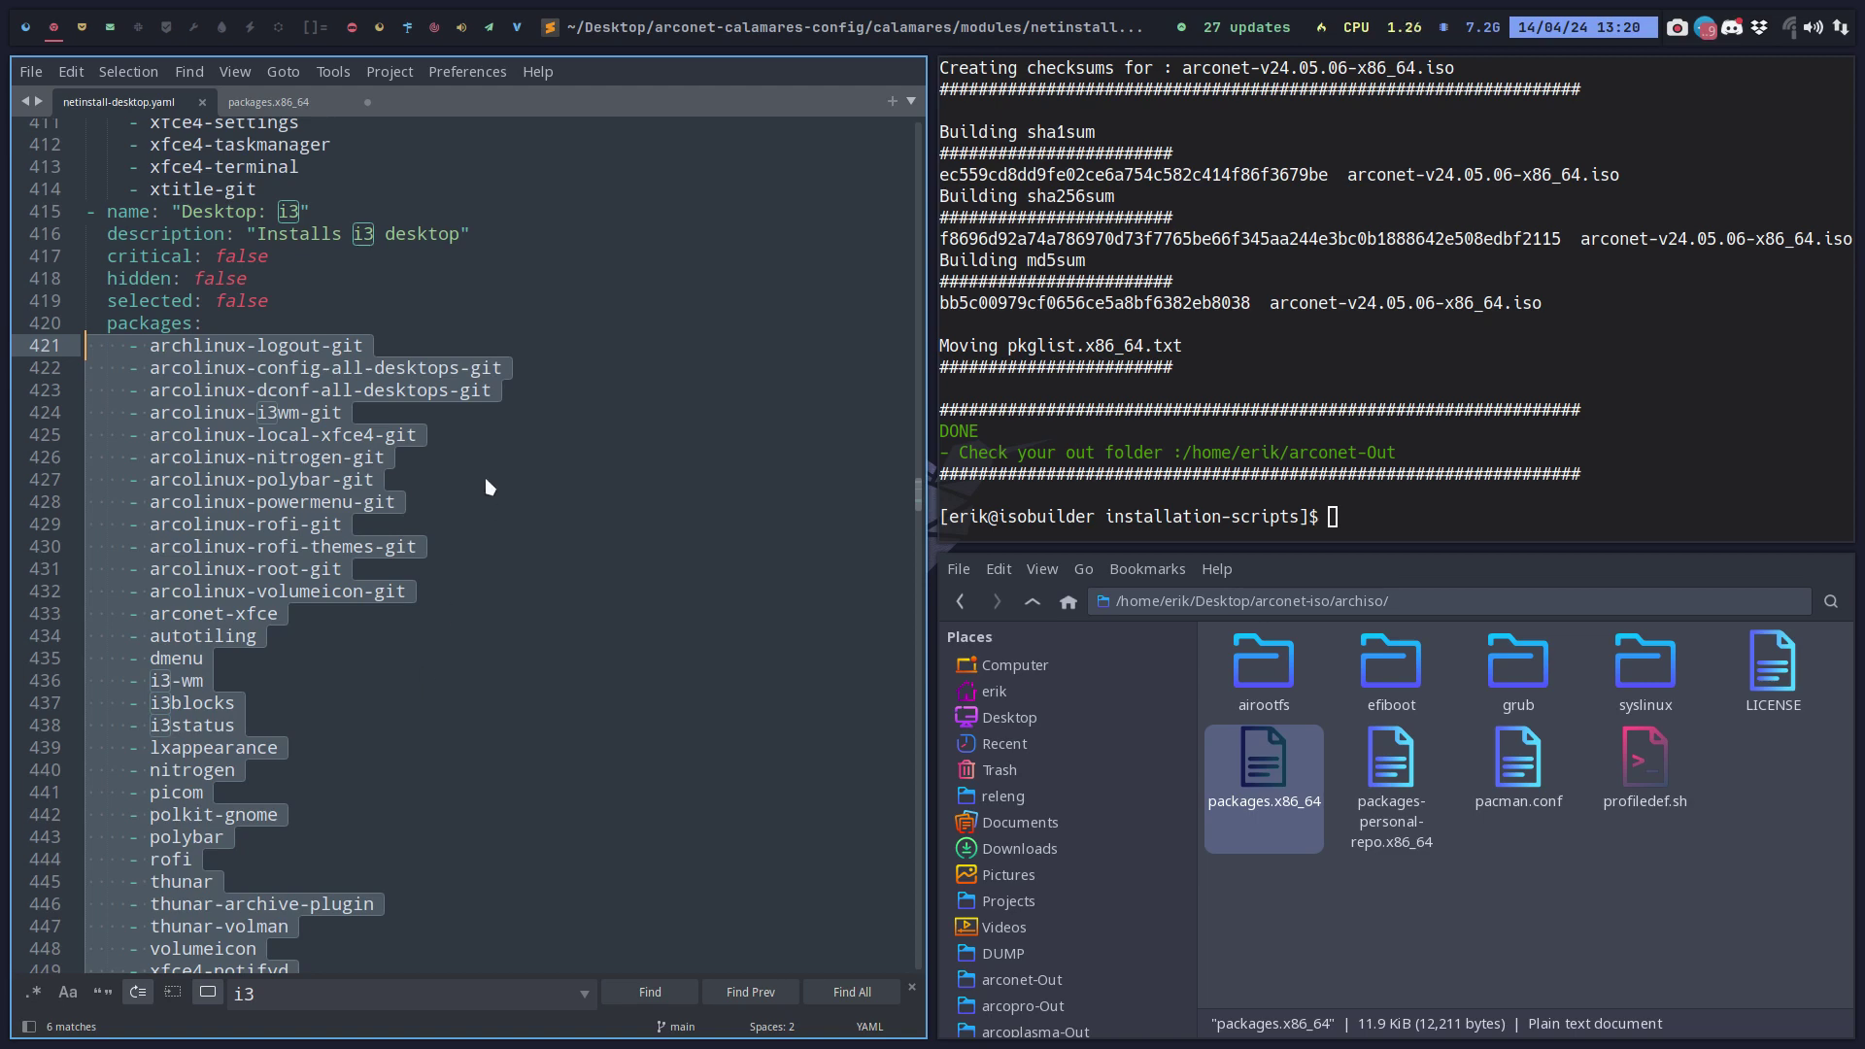
{"action": "scroll", "coordinate": [486, 476], "scroll_direction": "down", "scroll_amount": 2}
Switch with Super+V then Super+4 to Thunar and deselect the arconet ISO in SHARED-CORETEAM.
{"action": "key", "text": "super+v"}
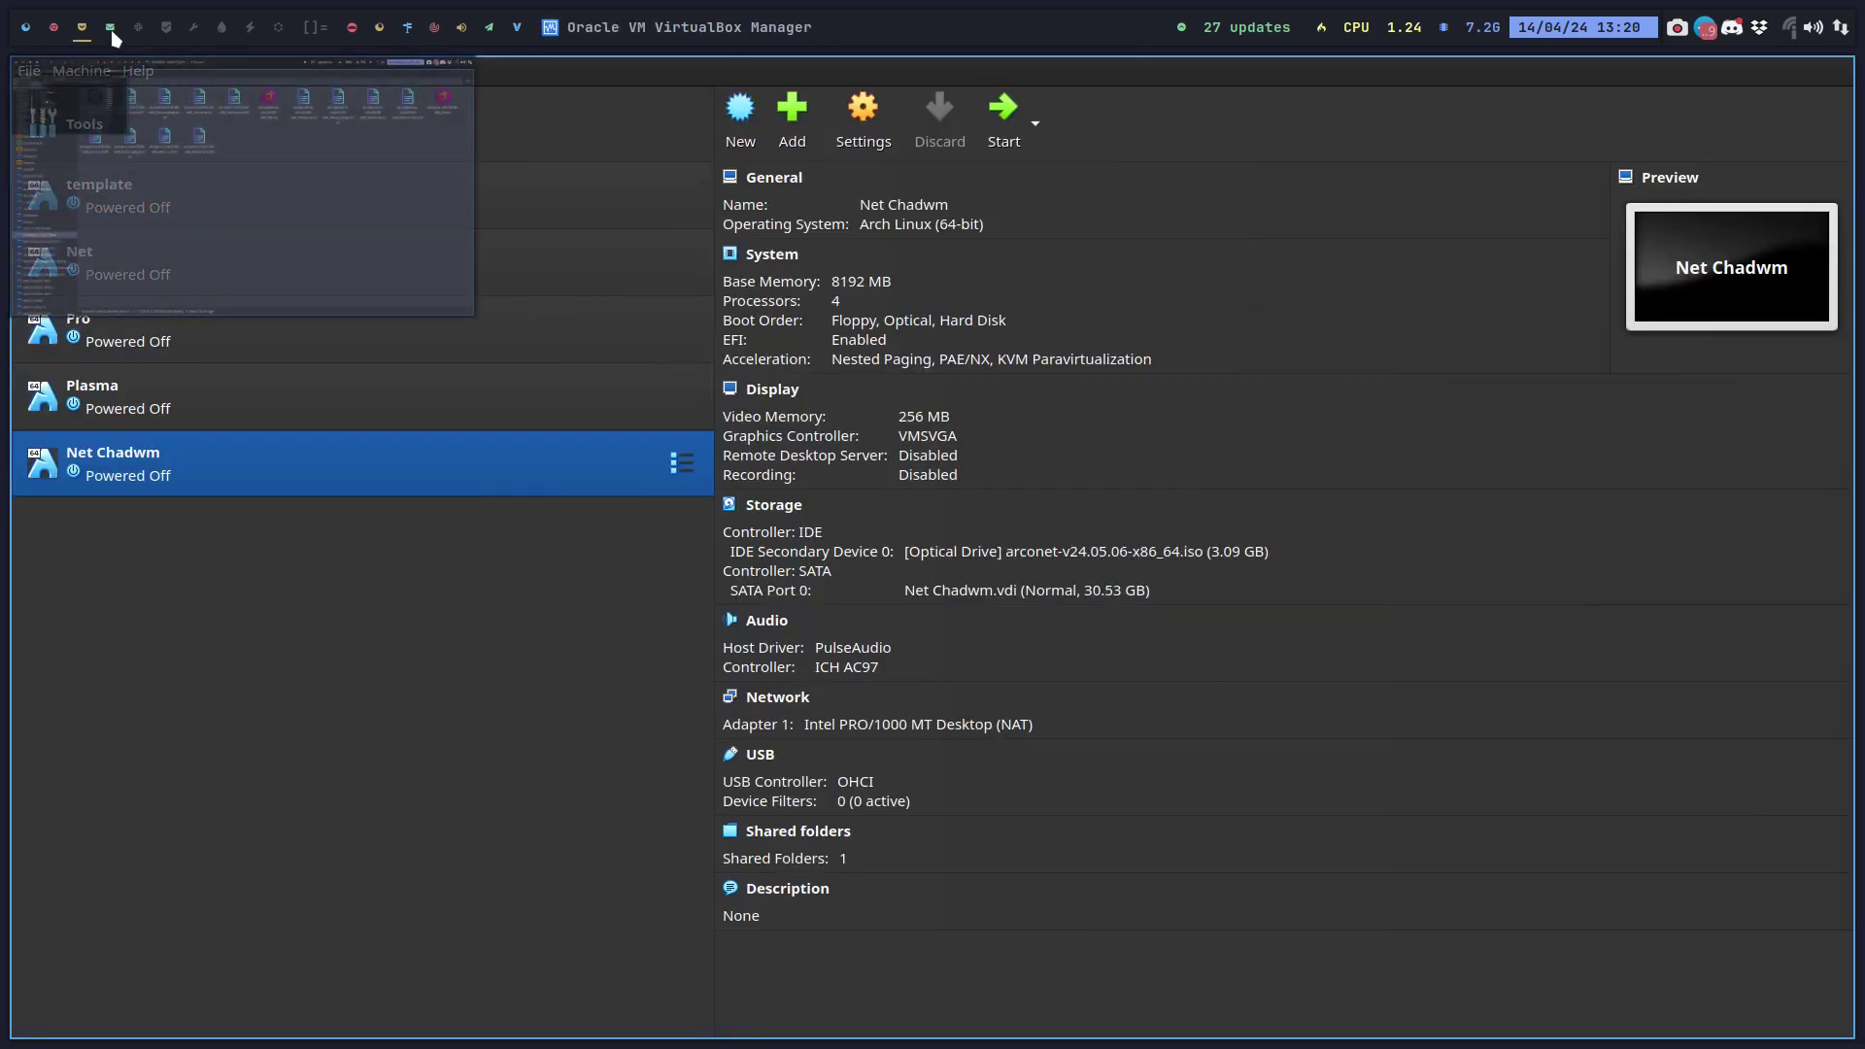
{"action": "key", "text": "super+4"}
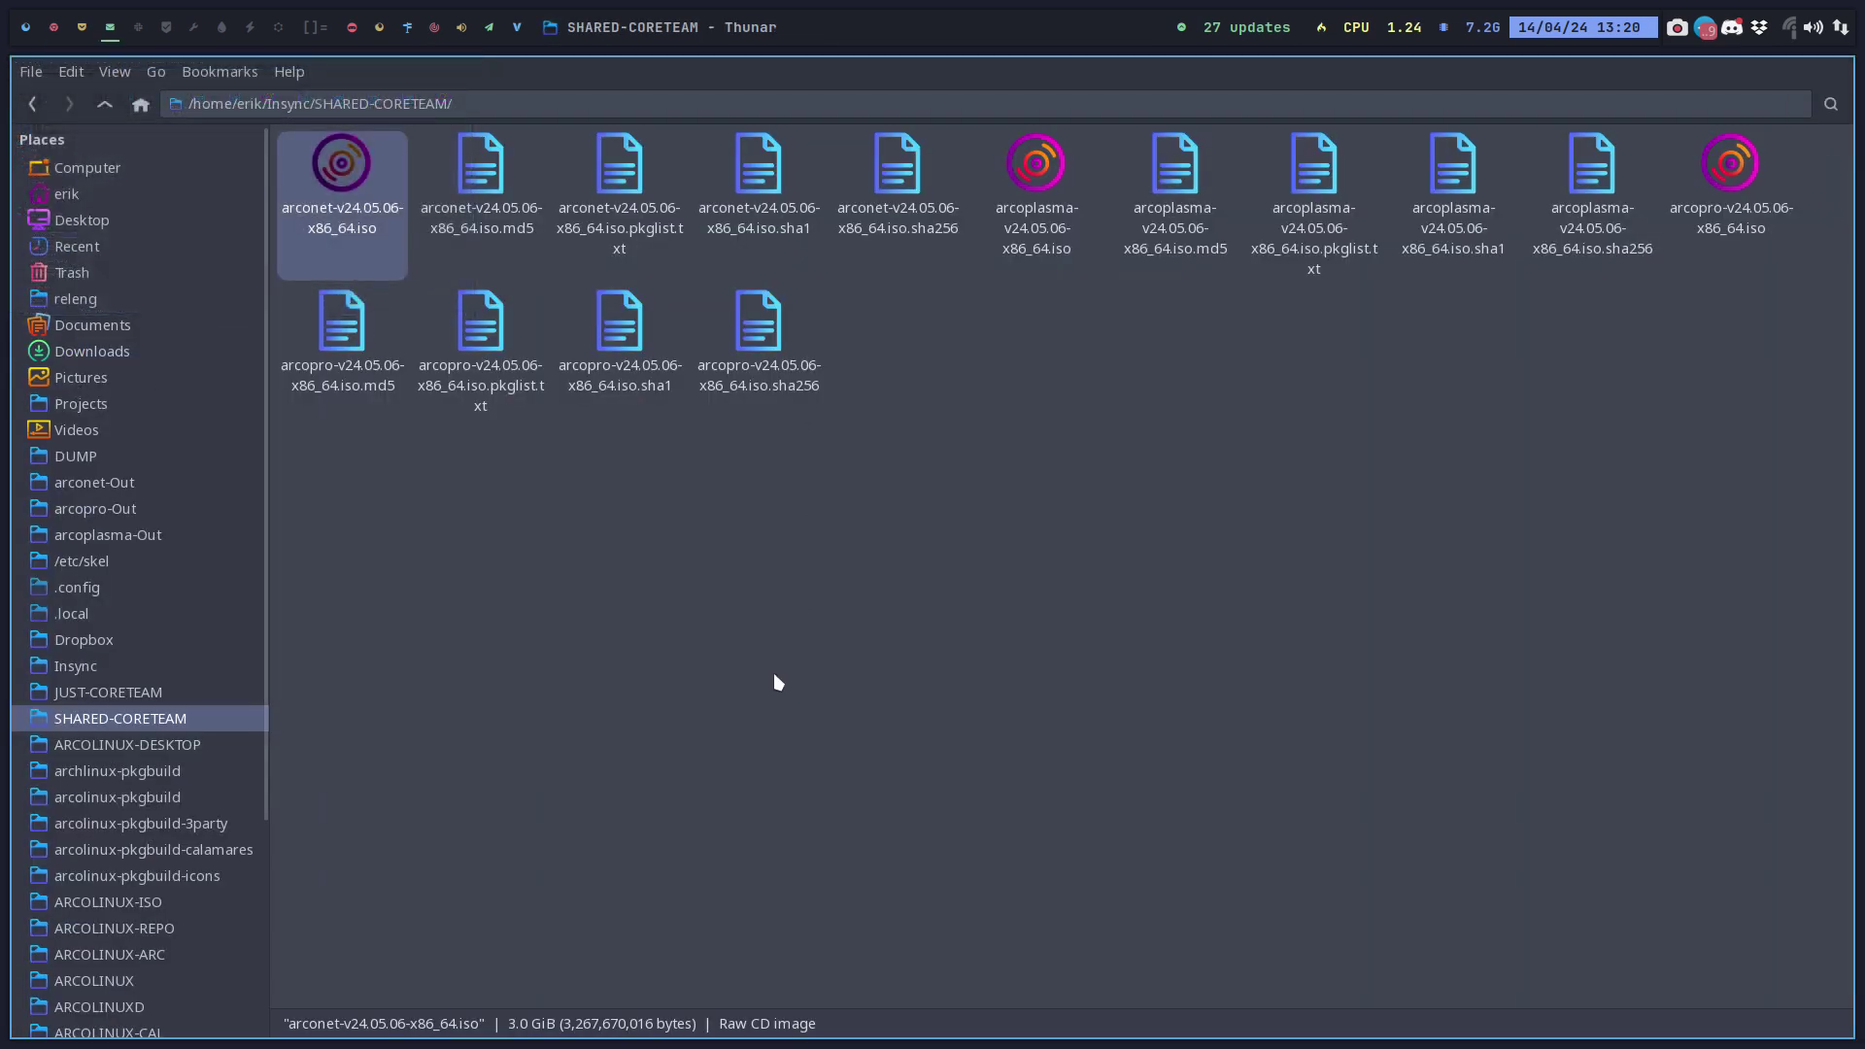
{"action": "left_click", "coordinate": [777, 682]}
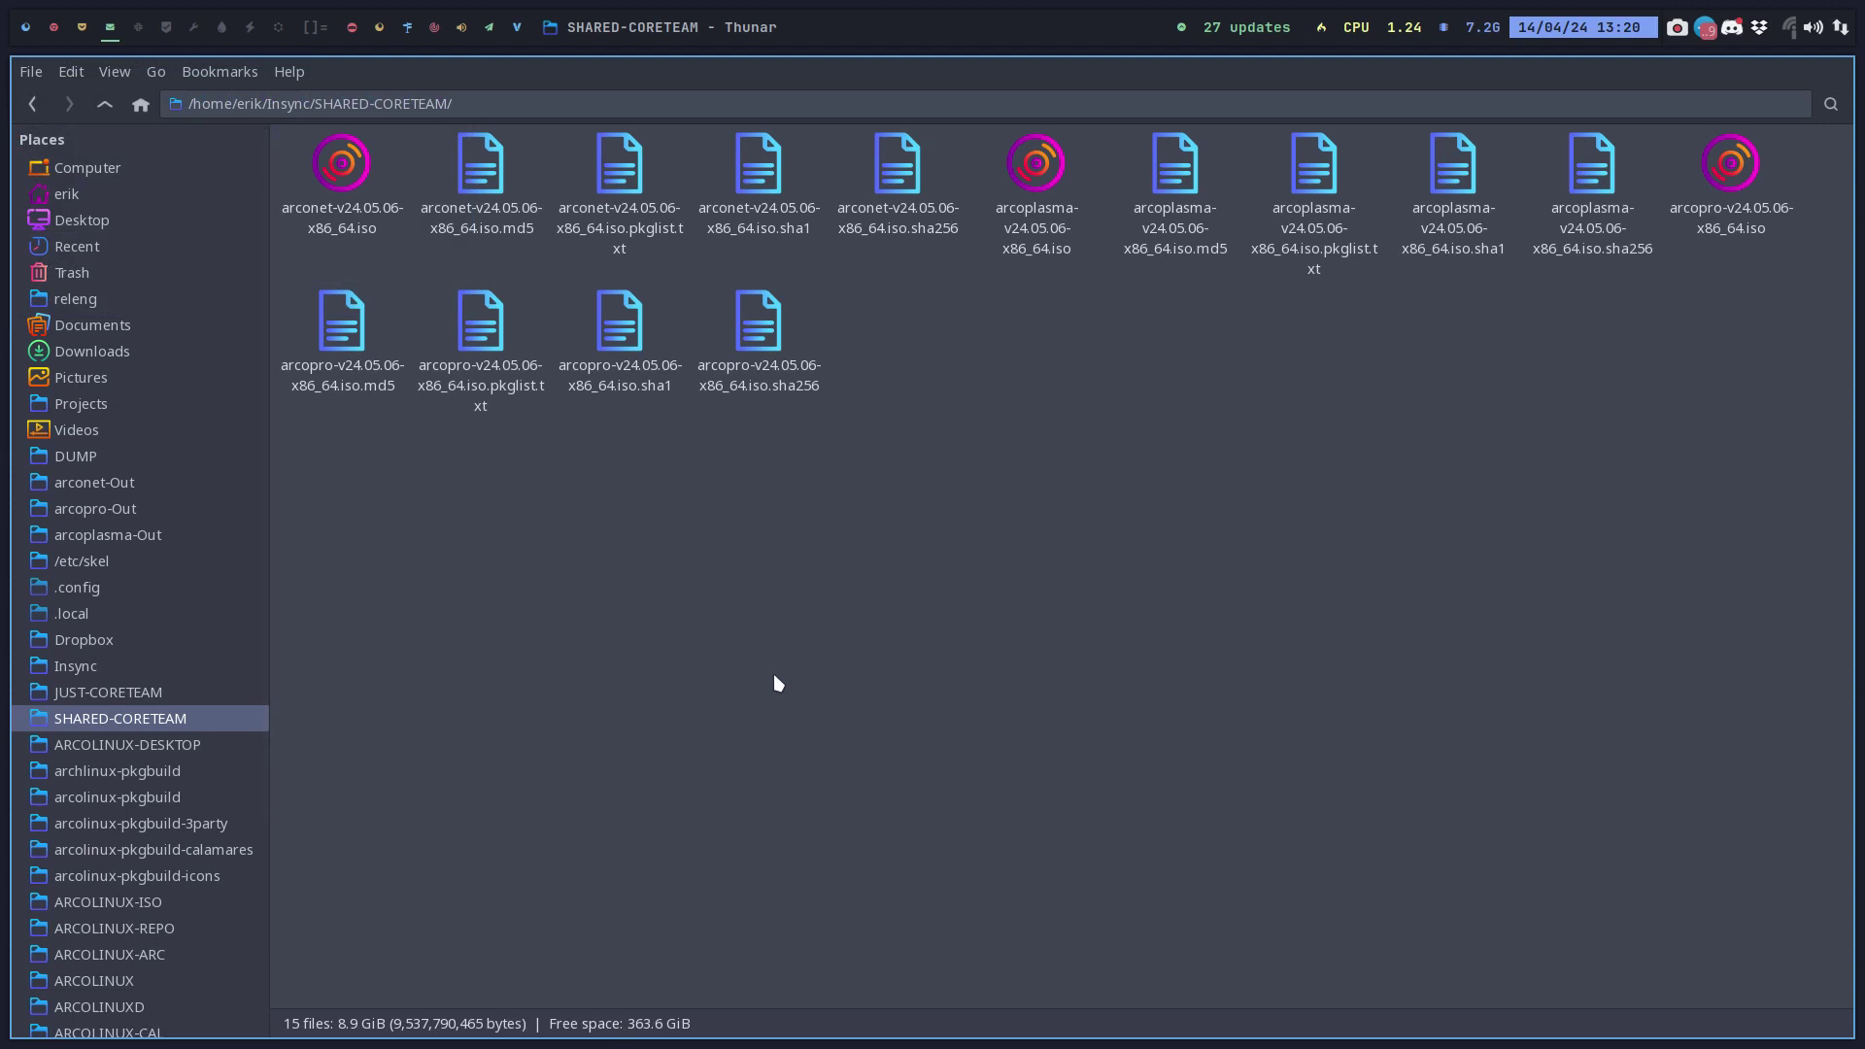